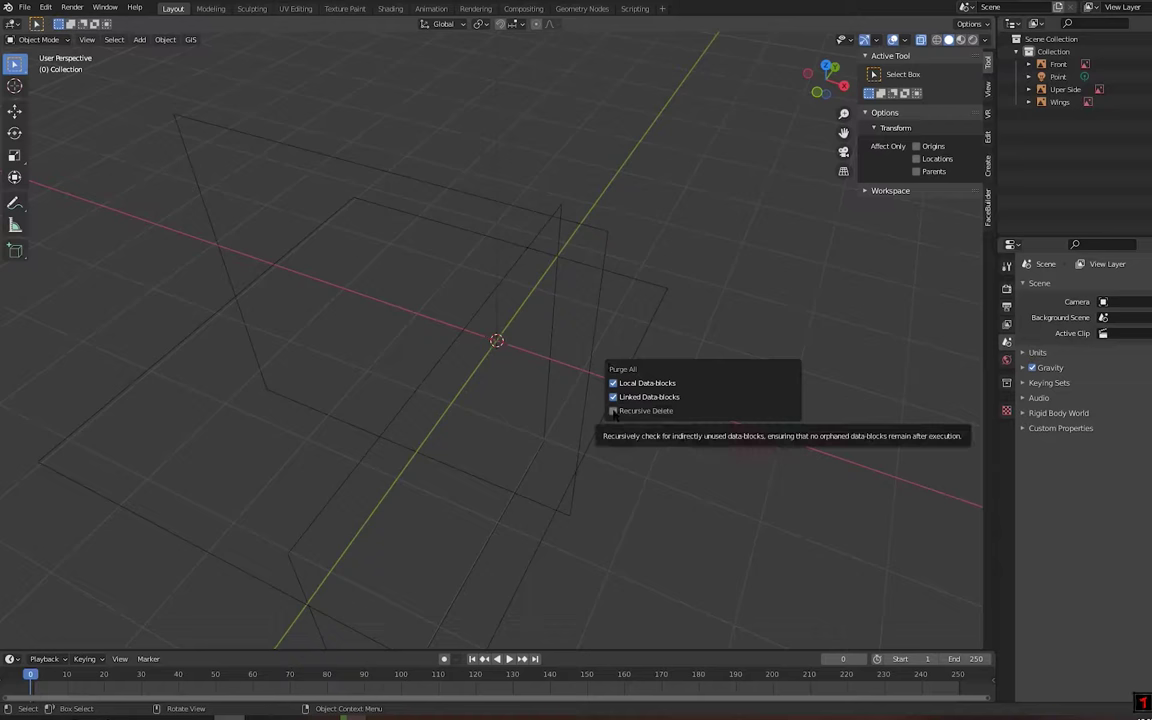
Add a cylinder and rotate it 90 degrees around X to lie along the fuselage
{"action": "middle_click_drag", "start_coordinate": [613, 413], "coordinate": [509, 398]}
{"action": "key", "text": "shift+a"}
{"action": "left_click", "coordinate": [663, 406]}
{"action": "type", "text": "rx90"}
{"action": "key", "text": "Return"}
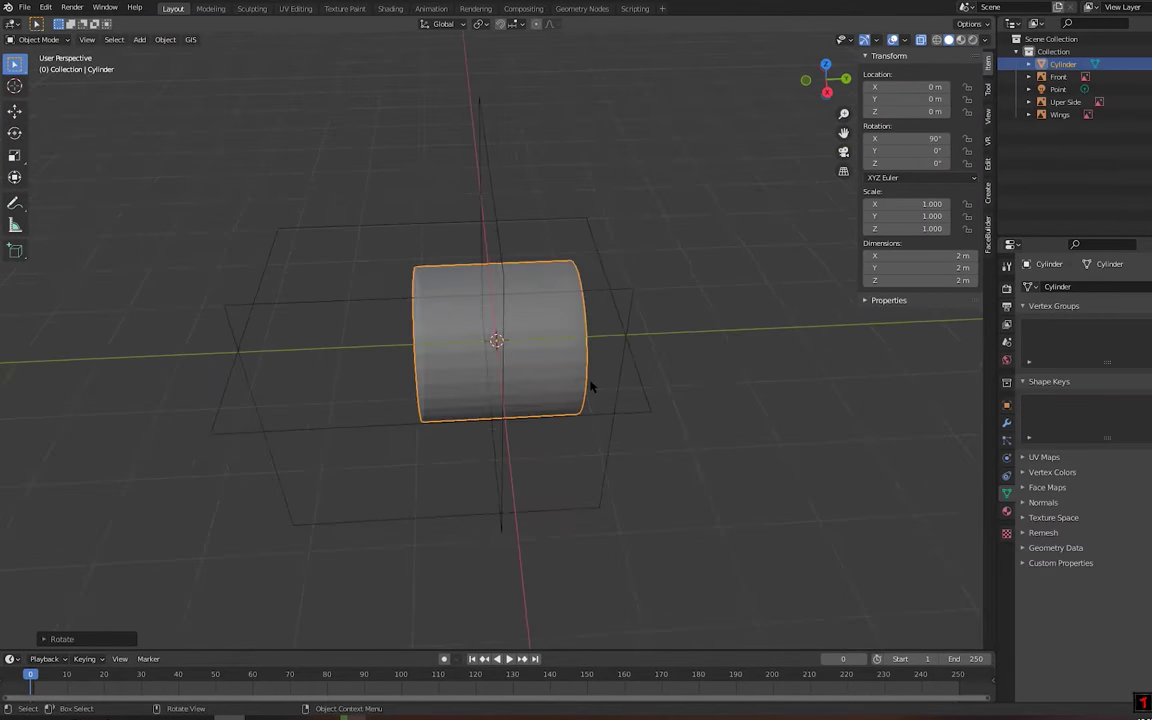
In side view, scale the cylinder to 0.182 to fit the blueprint fuselage
{"action": "key", "text": "KP_3"}
{"action": "scroll", "coordinate": [540, 432], "scroll_direction": "up", "scroll_amount": 3}
{"action": "key", "text": "s"}
{"action": "left_click", "coordinate": [636, 487]}
{"action": "scroll", "coordinate": [636, 487], "scroll_direction": "up", "scroll_amount": 5}
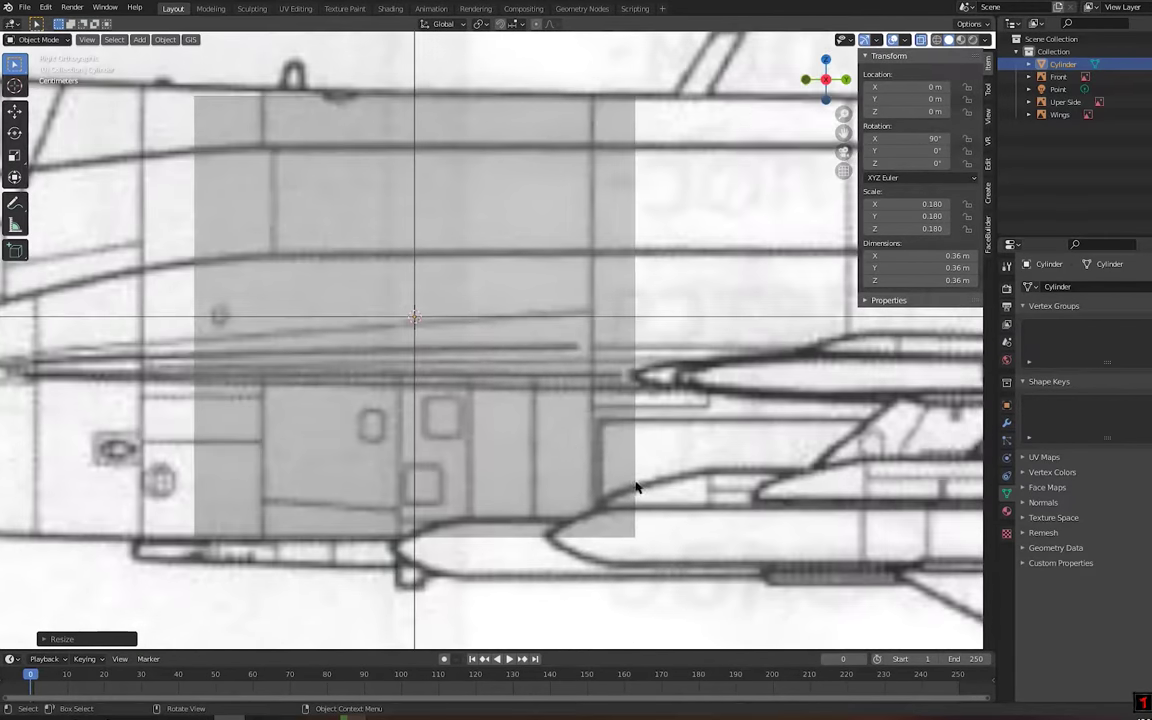
{"action": "key", "text": "s"}
{"action": "scroll", "coordinate": [700, 540], "scroll_direction": "down", "scroll_amount": 1}
{"action": "left_click", "coordinate": [484, 382]}
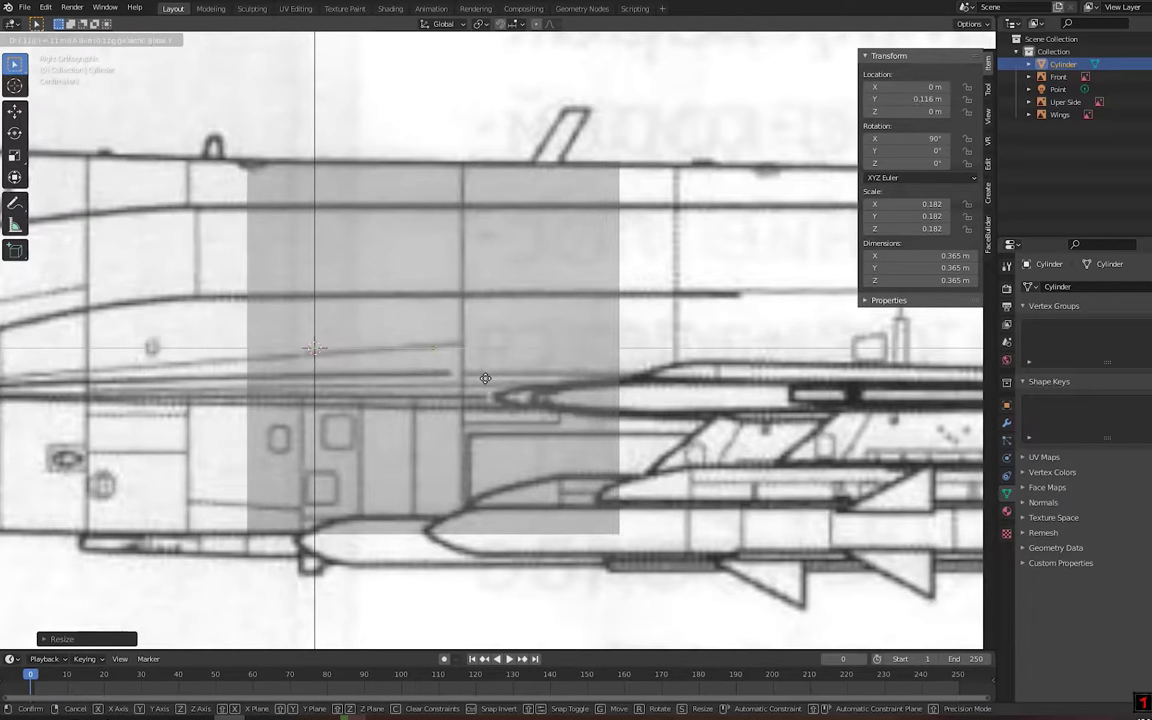
Move the cylinder along Y by 0.182 onto the side blueprint
{"action": "scroll", "coordinate": [470, 368], "scroll_direction": "up", "scroll_amount": 1}
{"action": "scroll", "coordinate": [463, 360], "scroll_direction": "up", "scroll_amount": 1}
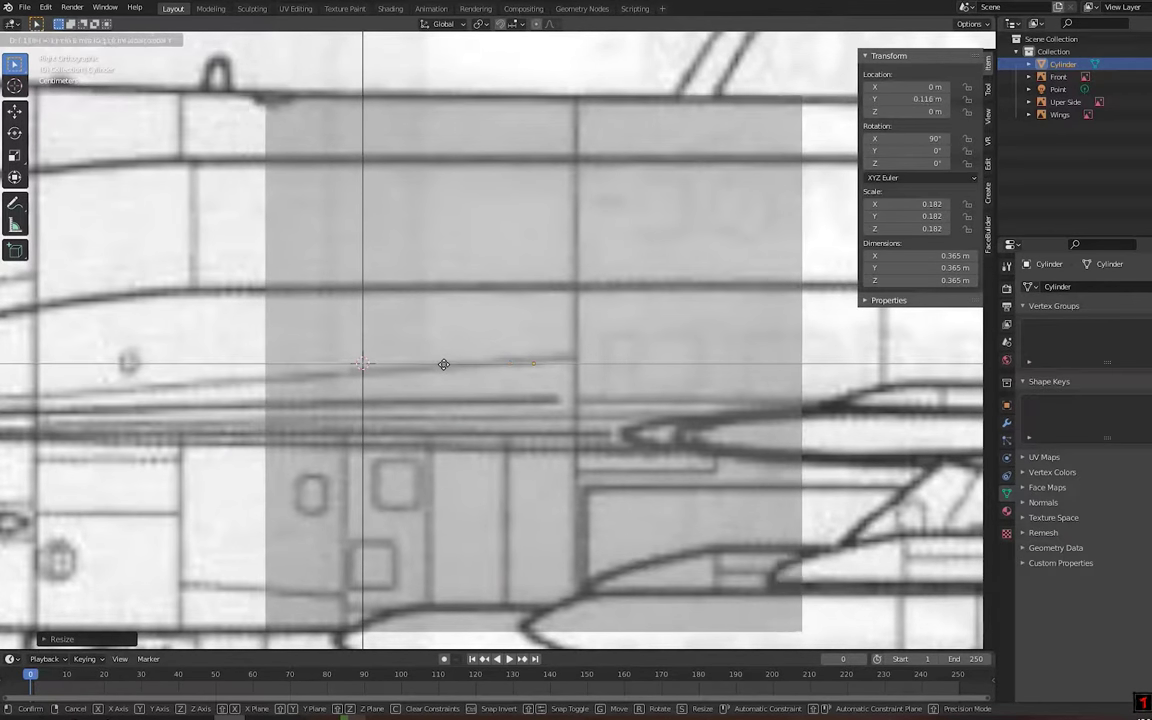
{"action": "type", "text": "0.2"}
{"action": "key", "text": "BackSpace"}
{"action": "type", "text": "1"}
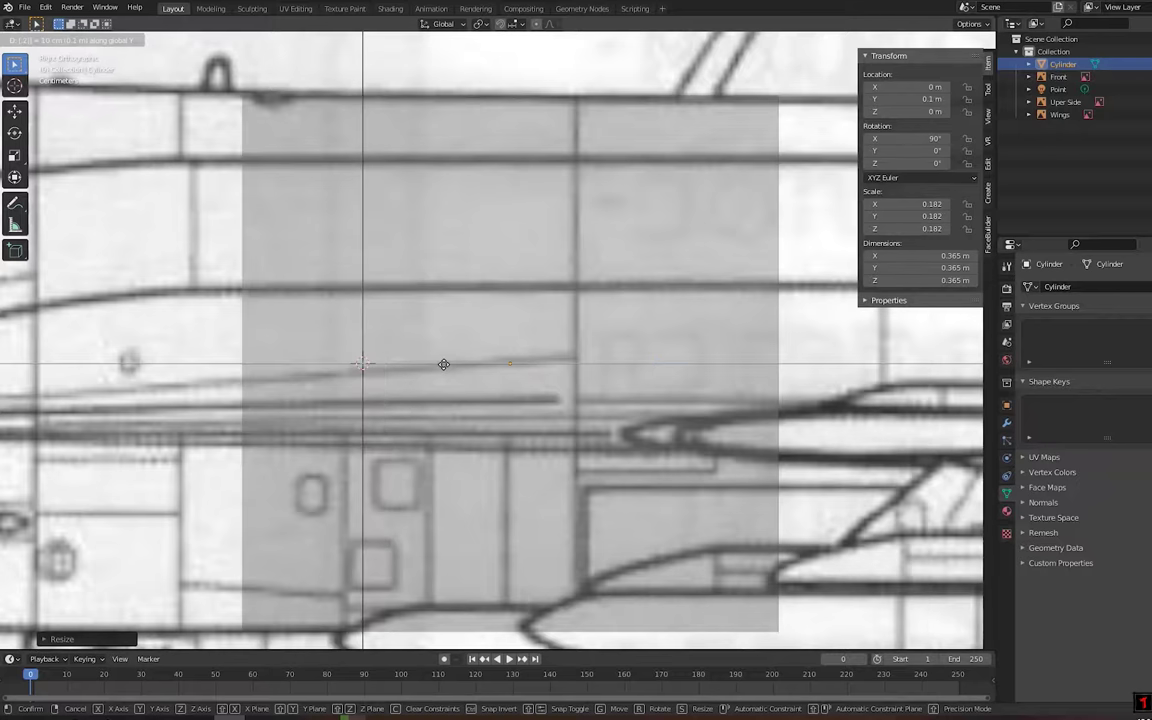
{"action": "key", "text": "BackSpace"}
{"action": "type", "text": "15"}
{"action": "key", "text": "BackSpace"}
{"action": "type", "text": "81"}
{"action": "key", "text": "Return"}
{"action": "scroll", "coordinate": [442, 368], "scroll_direction": "down", "scroll_amount": 3}
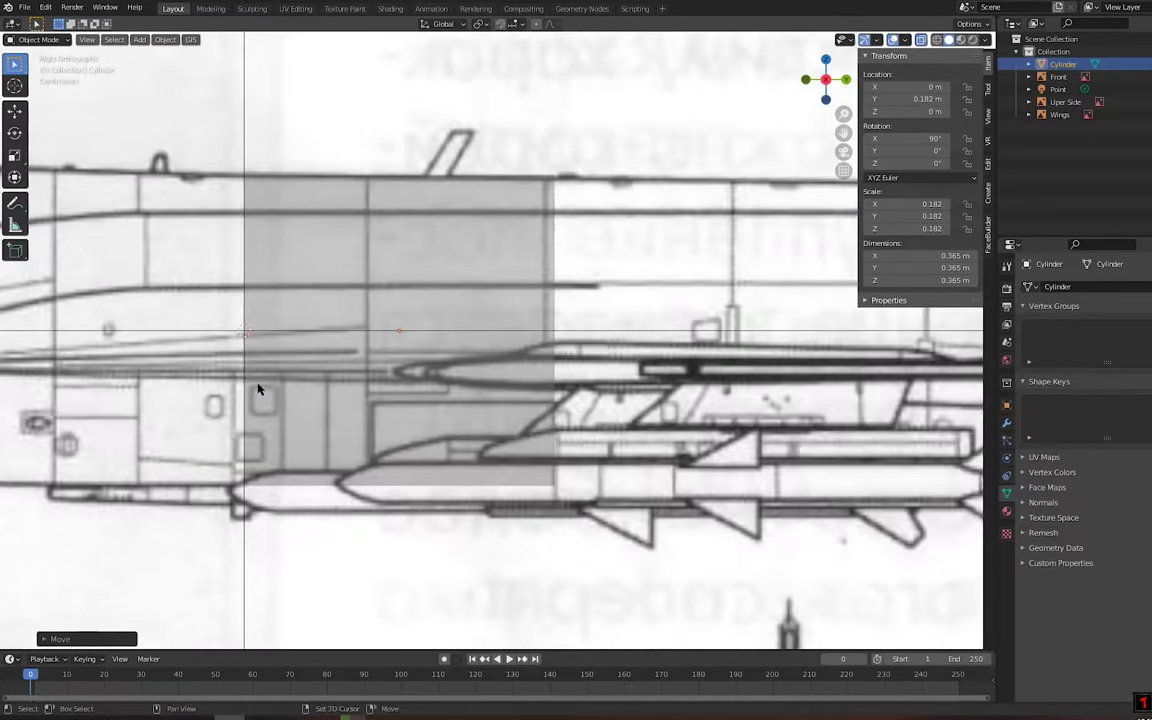
Stretch the cylinder's end faces lengthwise to match the side blueprint's fuselage
{"action": "key", "text": "Tab"}
{"action": "middle_click_drag", "start_coordinate": [500, 450], "coordinate": [403, 466], "text": "shift"}
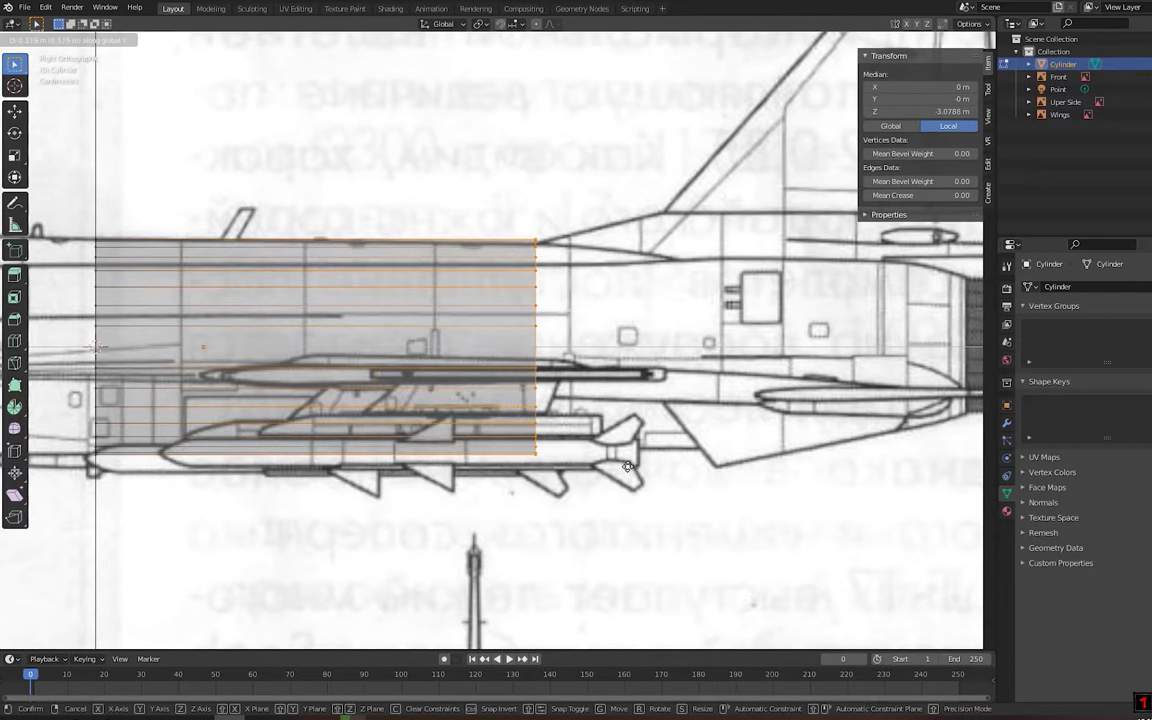
{"action": "key", "text": "Return"}
{"action": "middle_click_drag", "start_coordinate": [626, 514], "coordinate": [580, 477], "text": "shift"}
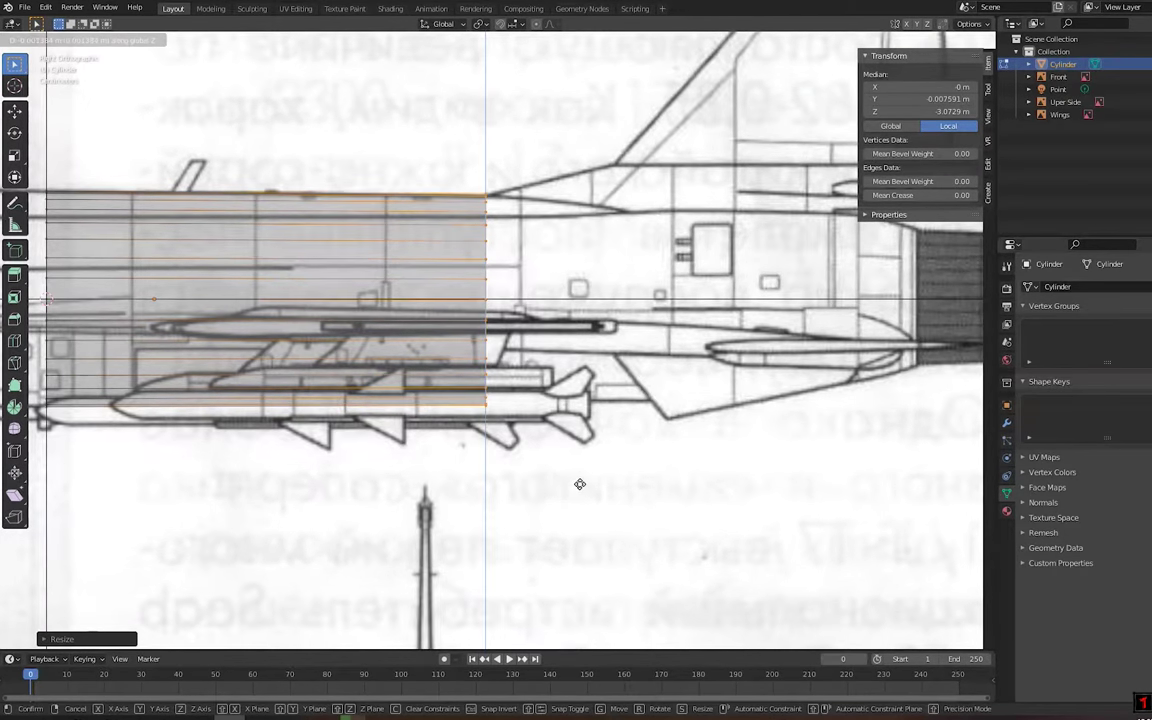
{"action": "key", "text": "Escape"}
Compare the body in front and side views, settling on the front blueprint view
{"action": "key", "text": "KP_1"}
{"action": "key", "text": "ctrl+KP_3"}
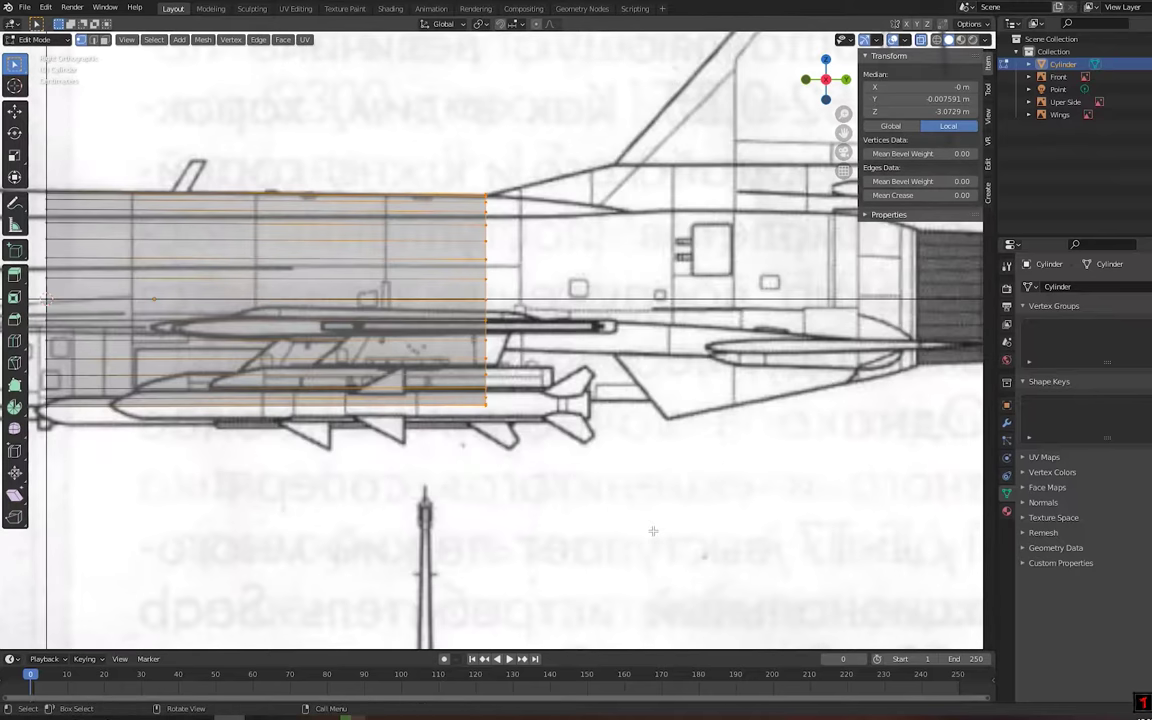
{"action": "key", "text": "ctrl+z"}
{"action": "key", "text": "KP_1"}
{"action": "key", "text": "Tab"}
Narrow the cylinder along X to about 0.245 m and check it from side and front
{"action": "key", "text": "s"}
{"action": "key", "text": "x"}
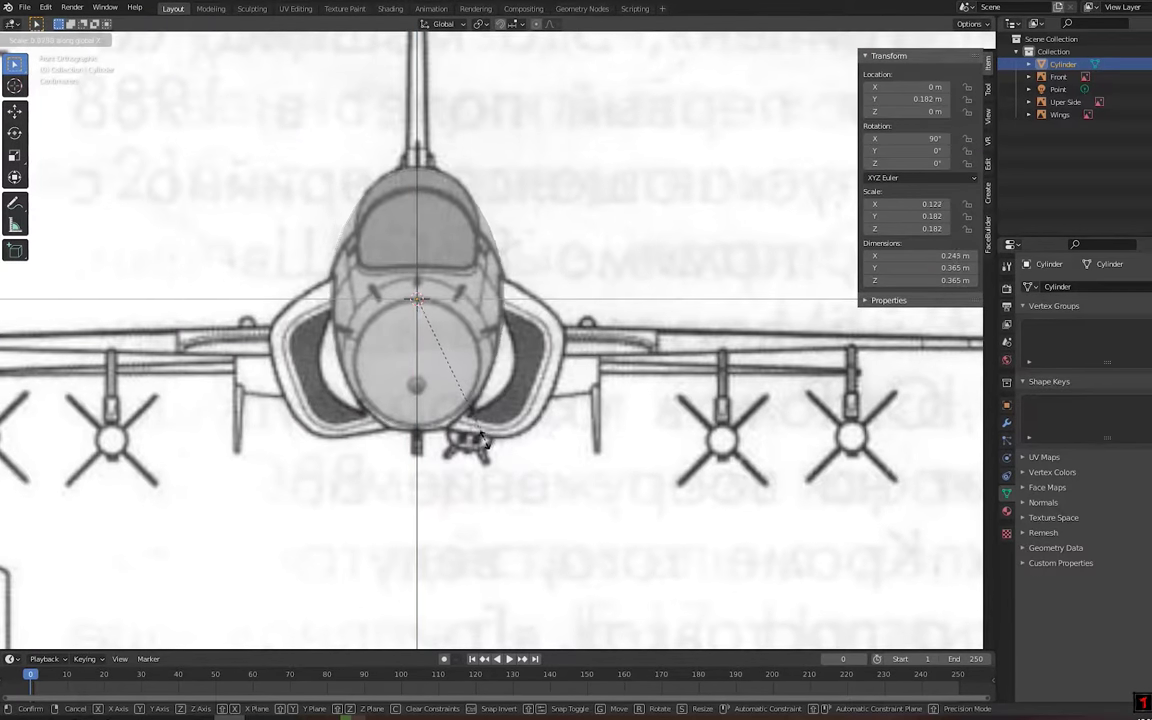
{"action": "key", "text": "Return"}
{"action": "key", "text": "Tab"}
{"action": "scroll", "coordinate": [426, 141], "scroll_direction": "up", "scroll_amount": 2}
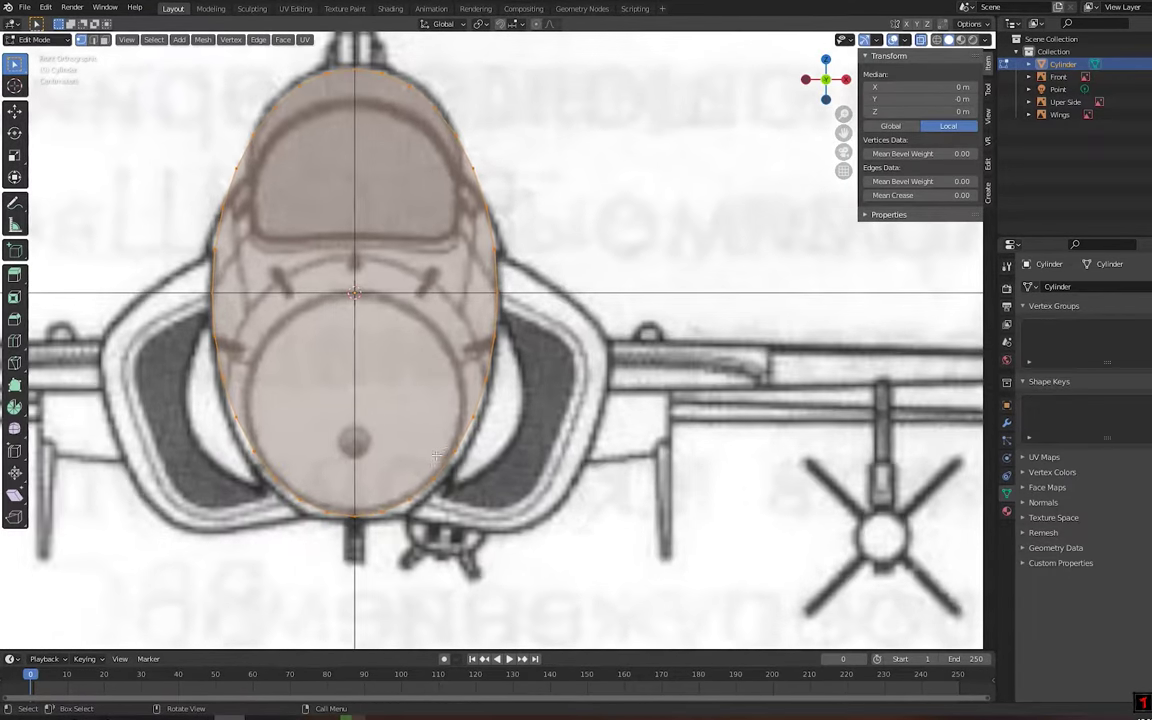
{"action": "key", "text": "ctrl+KP_3"}
{"action": "key", "text": "KP_1"}
{"action": "scroll", "coordinate": [434, 329], "scroll_direction": "up", "scroll_amount": 3}
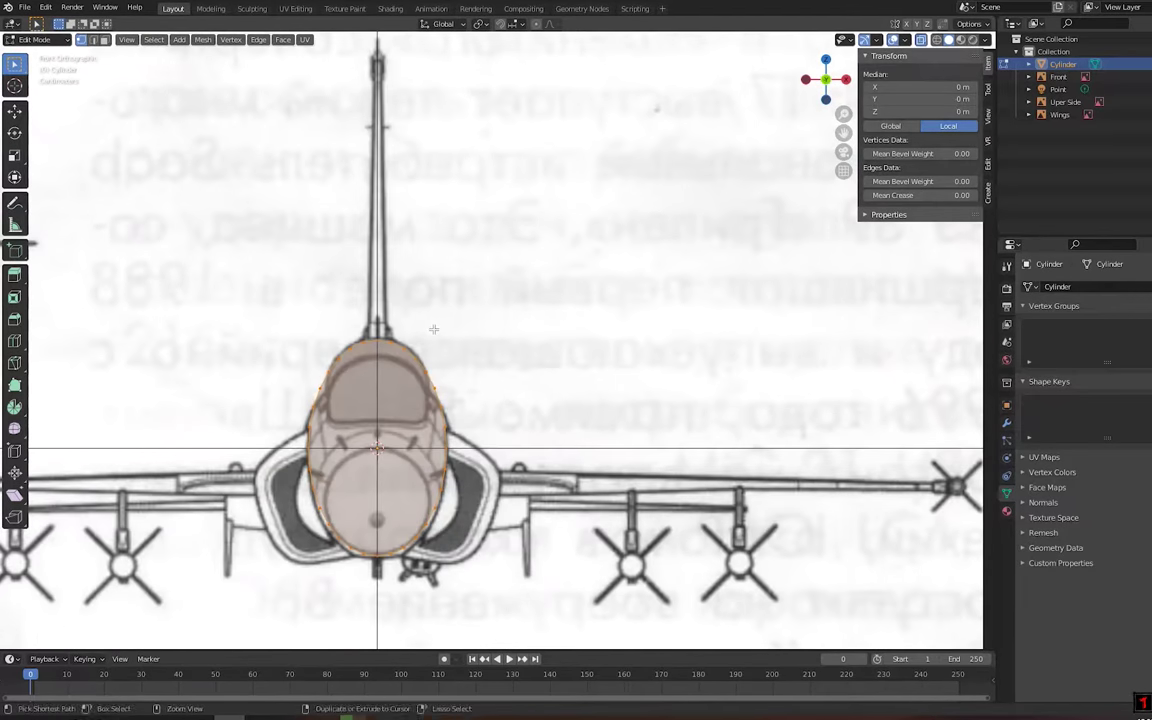
{"action": "scroll", "coordinate": [460, 334], "scroll_direction": "up", "scroll_amount": 5, "text": "shift"}
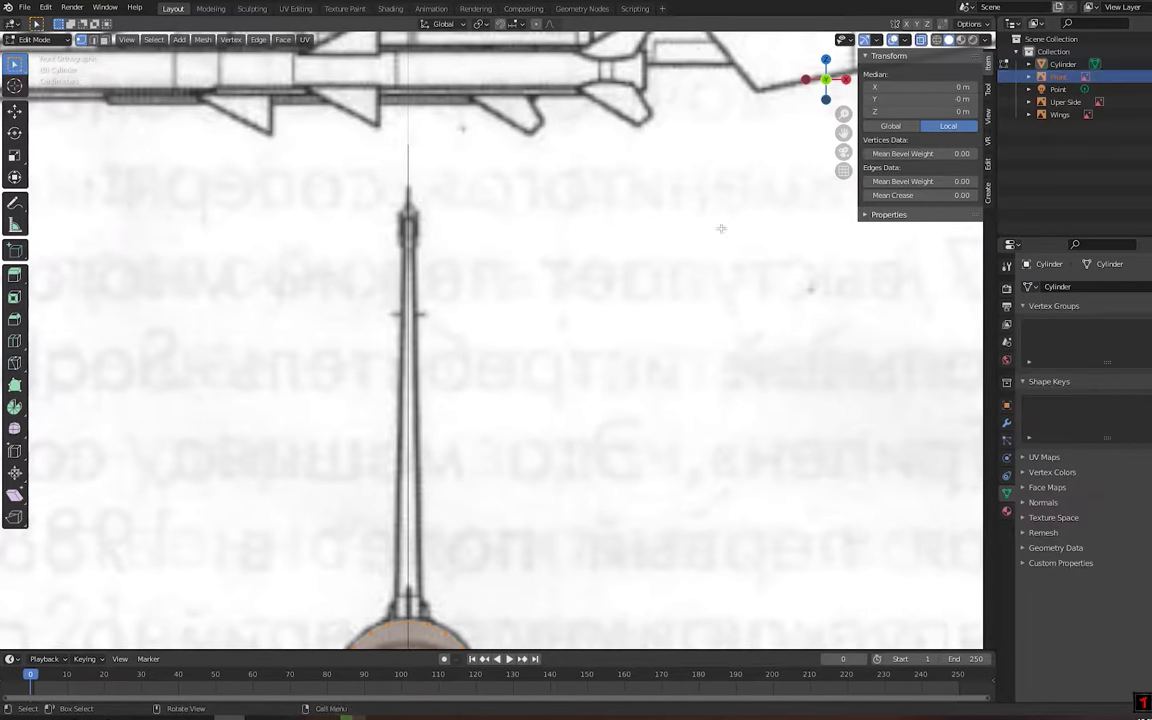
Rename the cylinder to 'main body'
{"action": "key", "text": "Tab"}
{"action": "scroll", "coordinate": [740, 232], "scroll_direction": "down", "scroll_amount": 3}
{"action": "scroll", "coordinate": [548, 221], "scroll_direction": "up", "scroll_amount": 1}
{"action": "scroll", "coordinate": [494, 226], "scroll_direction": "up", "scroll_amount": 2}
{"action": "left_click", "coordinate": [887, 318]}
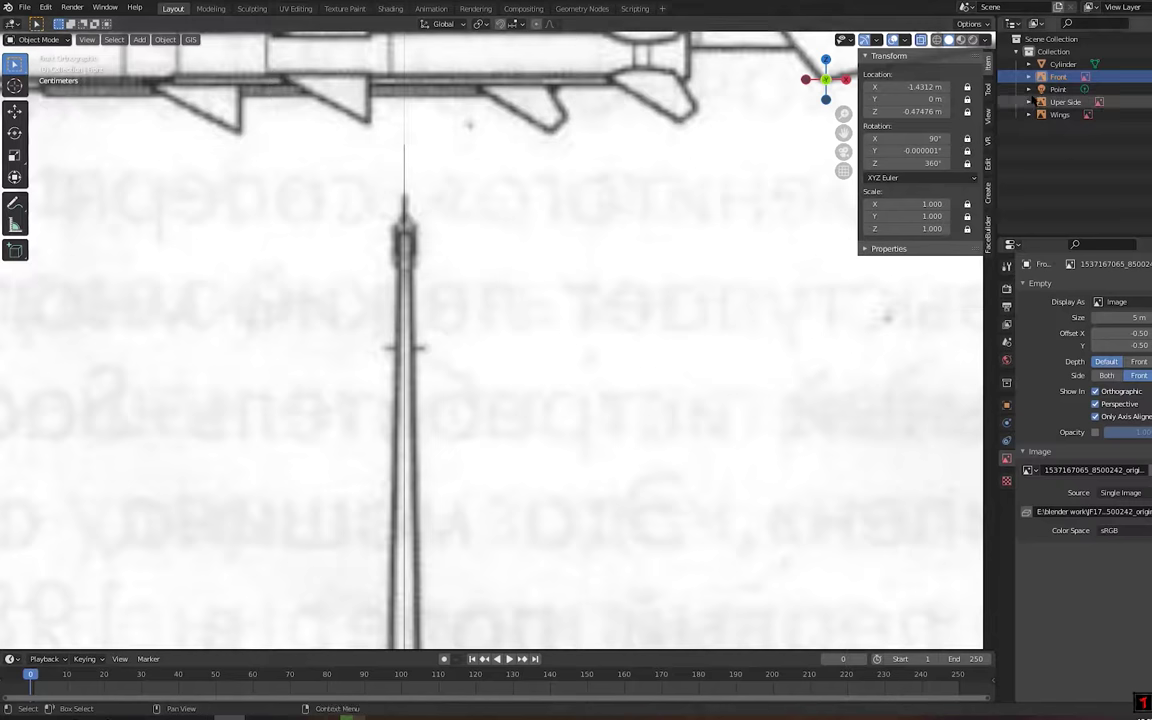
{"action": "right_click", "coordinate": [680, 272]}
{"action": "scroll", "coordinate": [669, 283], "scroll_direction": "down", "scroll_amount": 2}
{"action": "scroll", "coordinate": [689, 329], "scroll_direction": "down", "scroll_amount": 2}
{"action": "scroll", "coordinate": [689, 329], "scroll_direction": "up", "scroll_amount": 3}
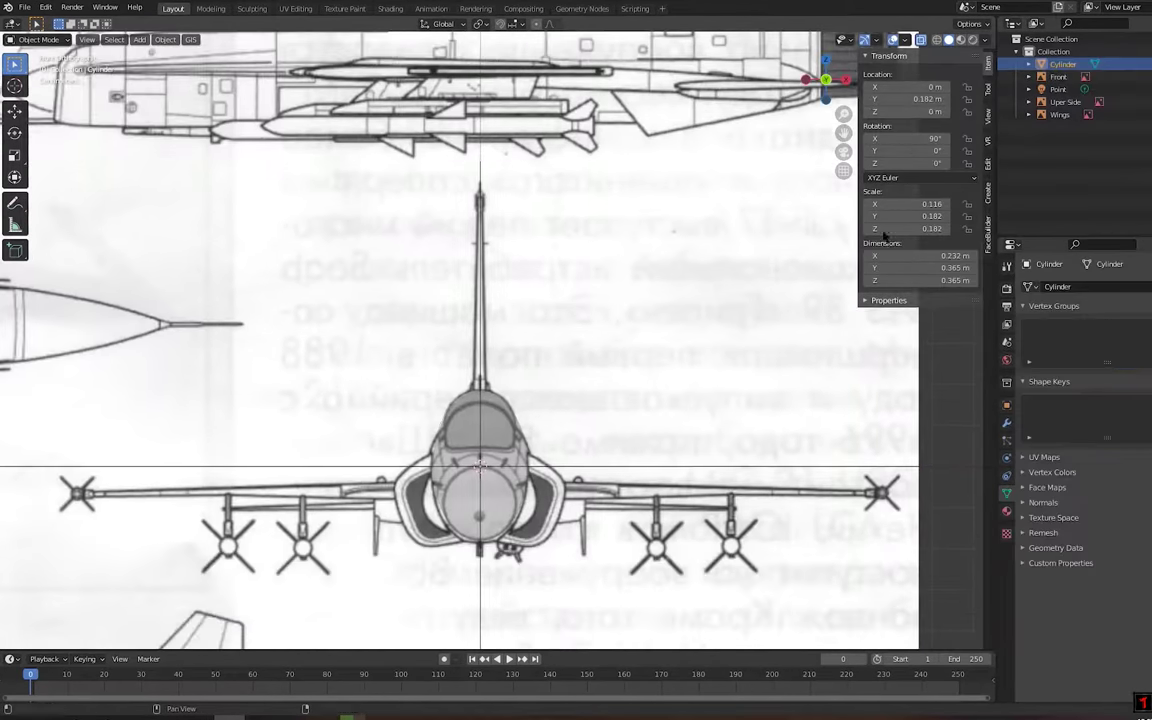
{"action": "type", "text": "main body"}
{"action": "key", "text": "Return"}
Resize the body outline and move its bottom vertices to the front-view fuselage underside
{"action": "scroll", "coordinate": [478, 342], "scroll_direction": "up", "scroll_amount": 2}
{"action": "key", "text": "Tab"}
{"action": "scroll", "coordinate": [500, 365], "scroll_direction": "up", "scroll_amount": 3}
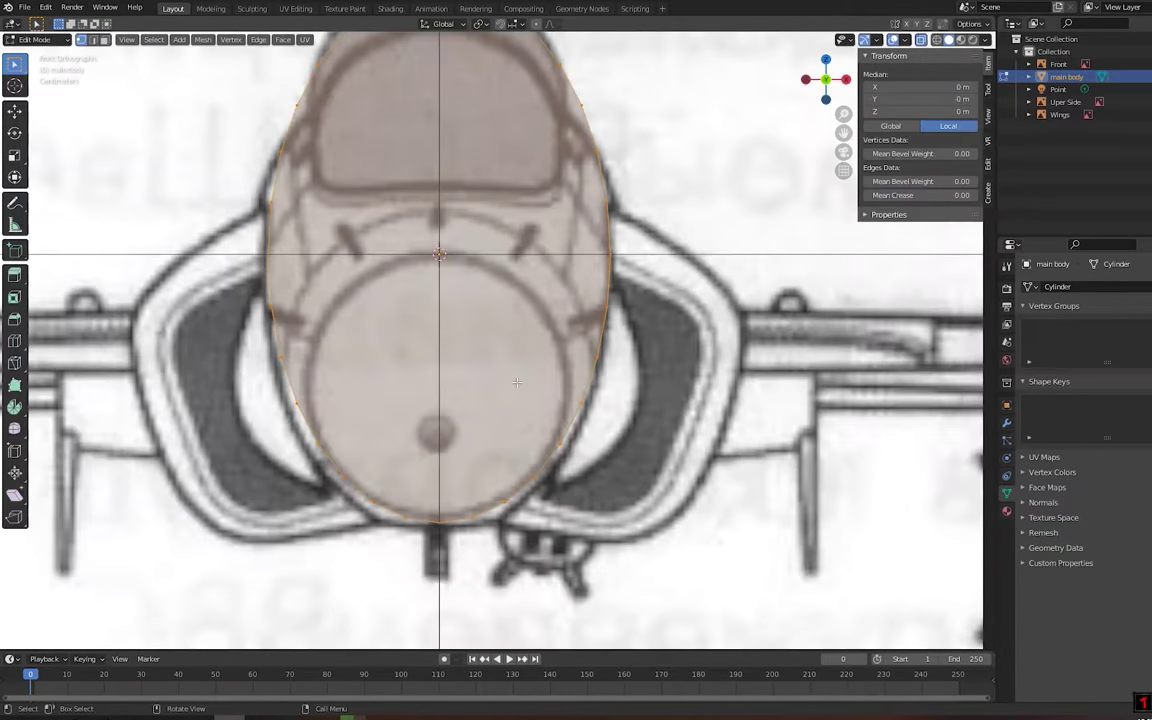
{"action": "left_click", "coordinate": [512, 385]}
{"action": "scroll", "coordinate": [430, 340], "scroll_direction": "up", "scroll_amount": 2}
{"action": "left_click_drag", "start_coordinate": [432, 318], "coordinate": [396, 365]}
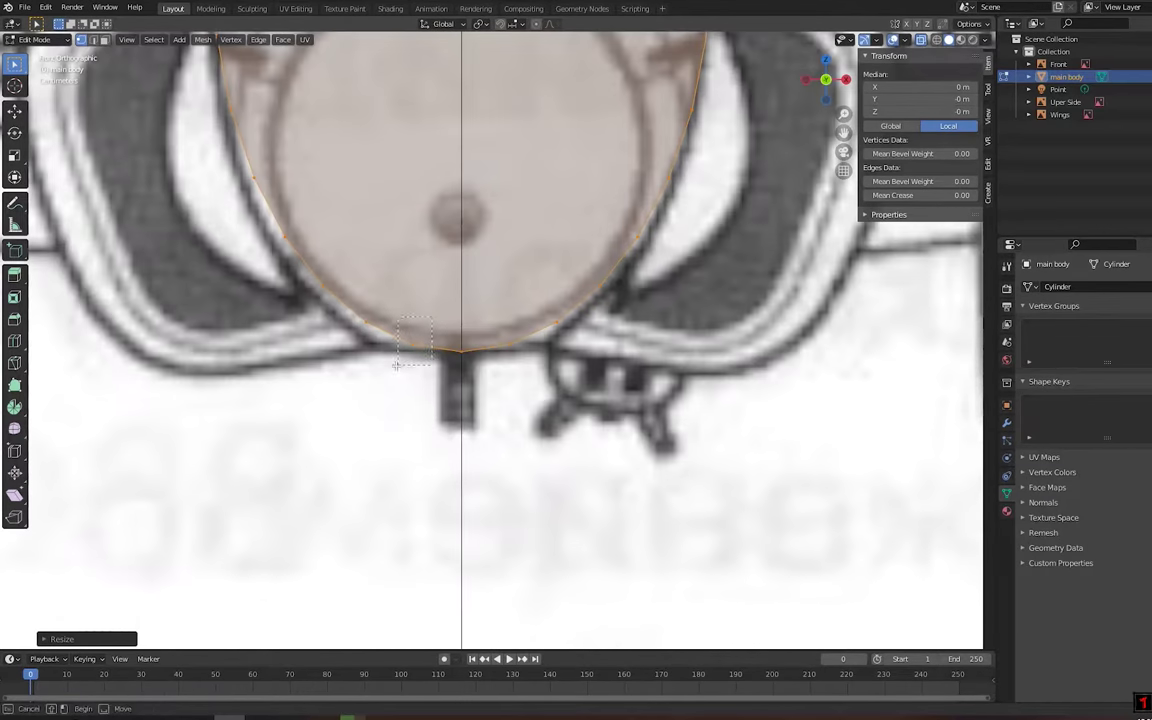
{"action": "left_click", "coordinate": [521, 467]}
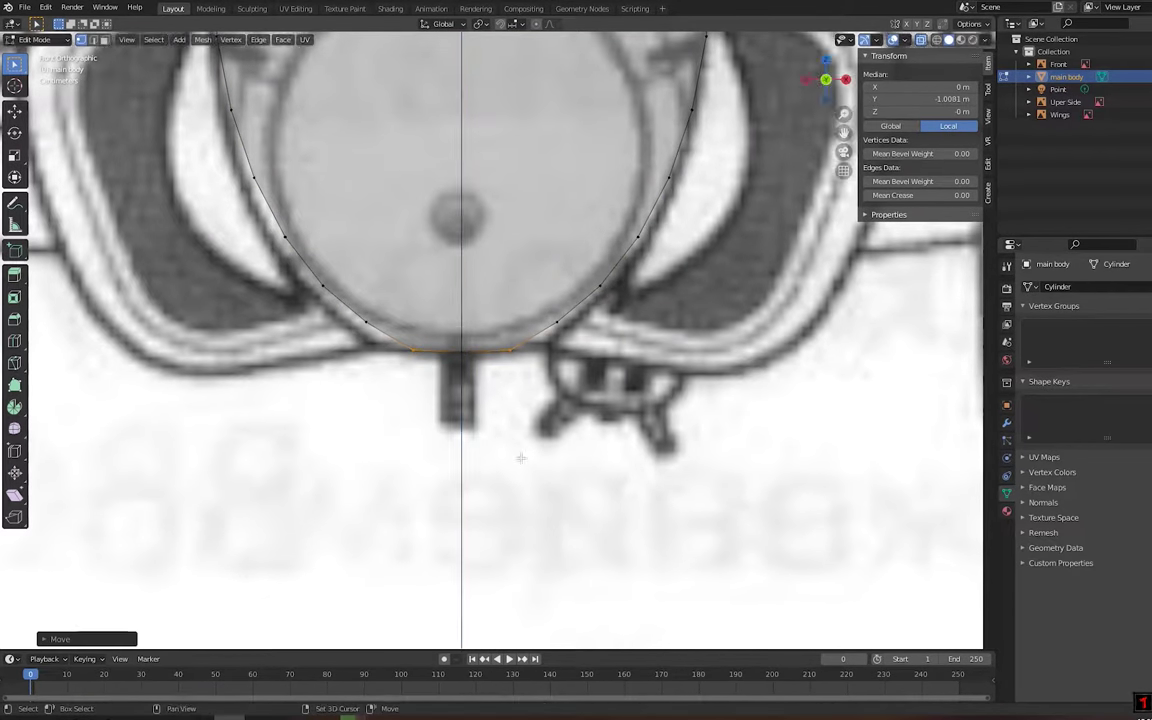
{"action": "scroll", "coordinate": [466, 314], "scroll_direction": "up", "scroll_amount": 2}
{"action": "scroll", "coordinate": [493, 401], "scroll_direction": "up", "scroll_amount": 8, "text": "shift"}
Move the top vertices vertically to match the cockpit height in the front blueprint
{"action": "left_click_drag", "start_coordinate": [325, 340], "coordinate": [590, 410]}
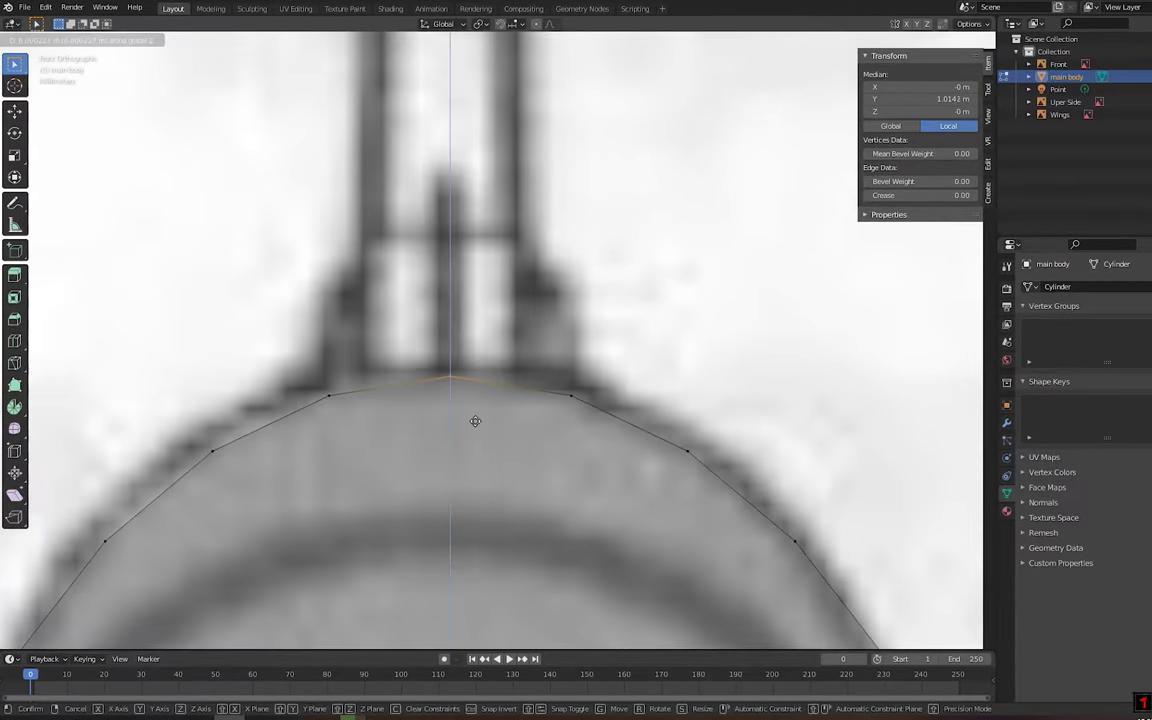
{"action": "scroll", "coordinate": [473, 418], "scroll_direction": "down", "scroll_amount": 3}
{"action": "scroll", "coordinate": [473, 418], "scroll_direction": "up", "scroll_amount": 3}
{"action": "key", "text": "g"}
{"action": "key", "text": "z"}
{"action": "left_click", "coordinate": [531, 418]}
{"action": "scroll", "coordinate": [531, 418], "scroll_direction": "down", "scroll_amount": 4}
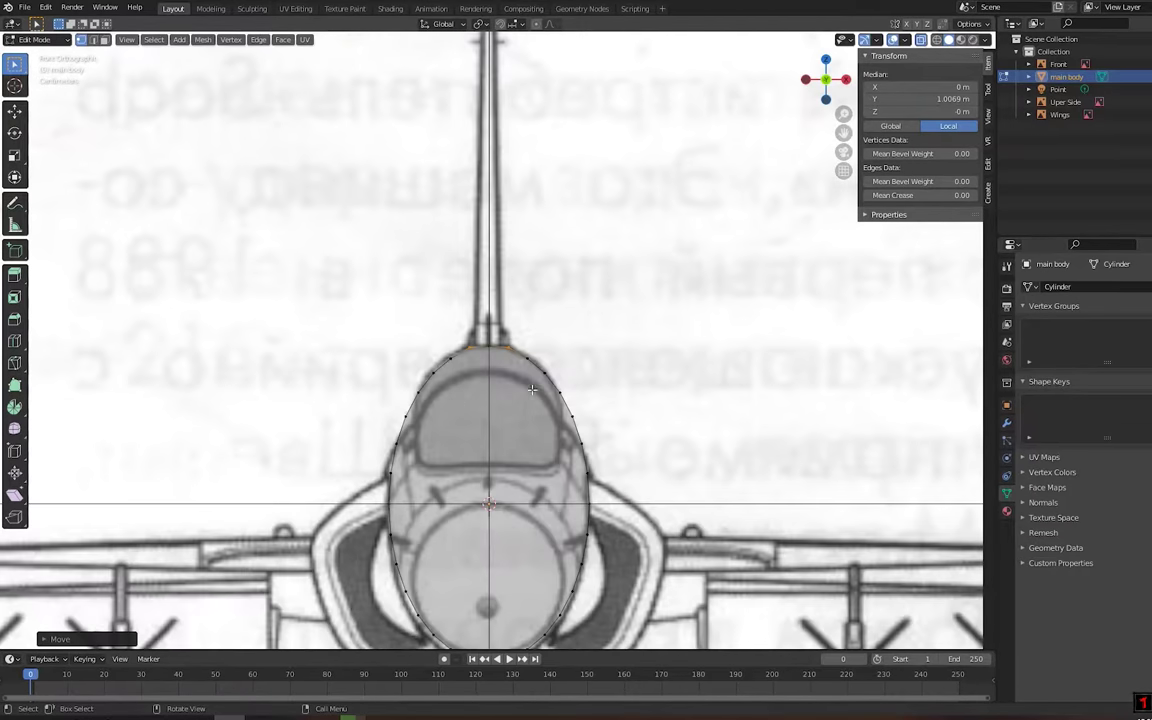
{"action": "scroll", "coordinate": [600, 480], "scroll_direction": "up", "scroll_amount": 1}
{"action": "scroll", "coordinate": [640, 510], "scroll_direction": "up", "scroll_amount": 2}
Adjust the side vertices' width and height to follow the canopy sides
{"action": "key", "text": "g"}
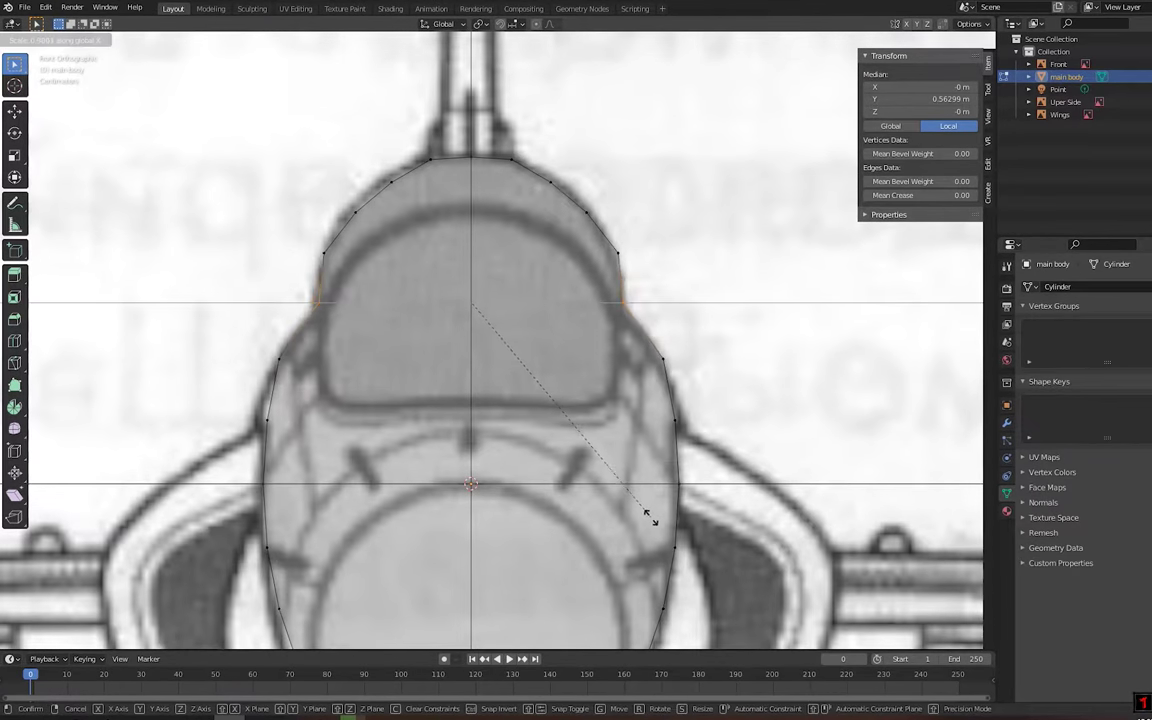
{"action": "left_click", "coordinate": [648, 514]}
{"action": "scroll", "coordinate": [552, 315], "scroll_direction": "down", "scroll_amount": 5, "text": "shift"}
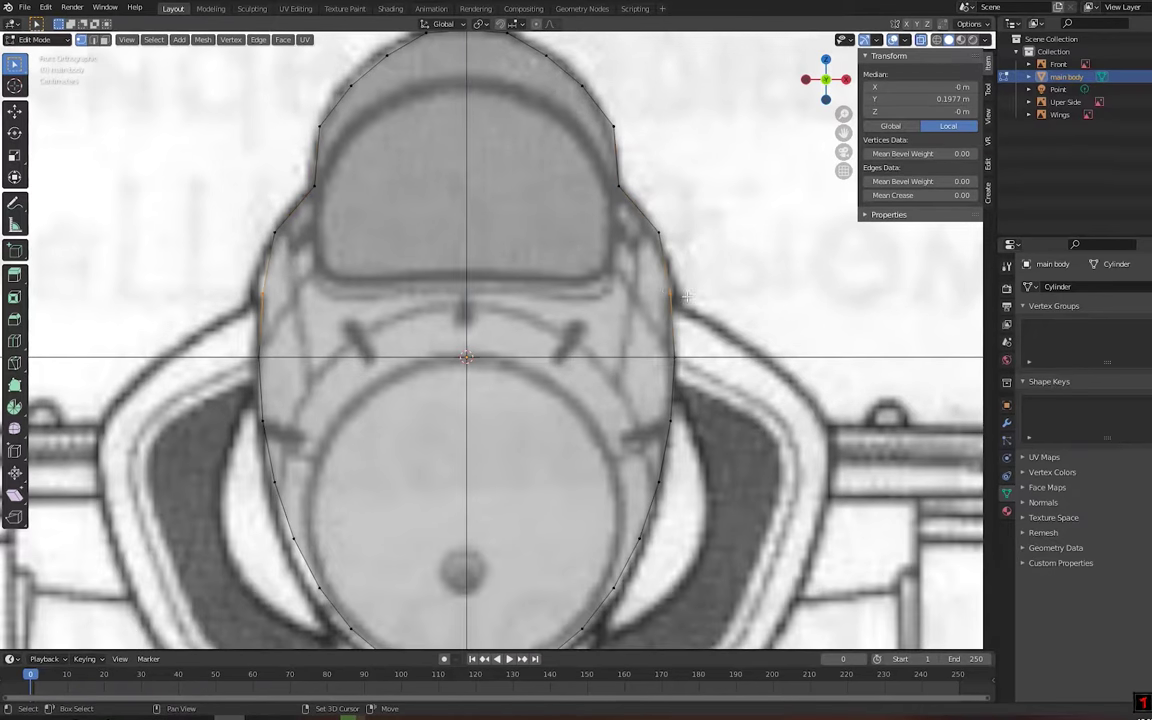
{"action": "key", "text": "g"}
{"action": "key", "text": "z"}
{"action": "left_click", "coordinate": [672, 397]}
Shift the Front reference image sideways along X
{"action": "key", "text": "Tab"}
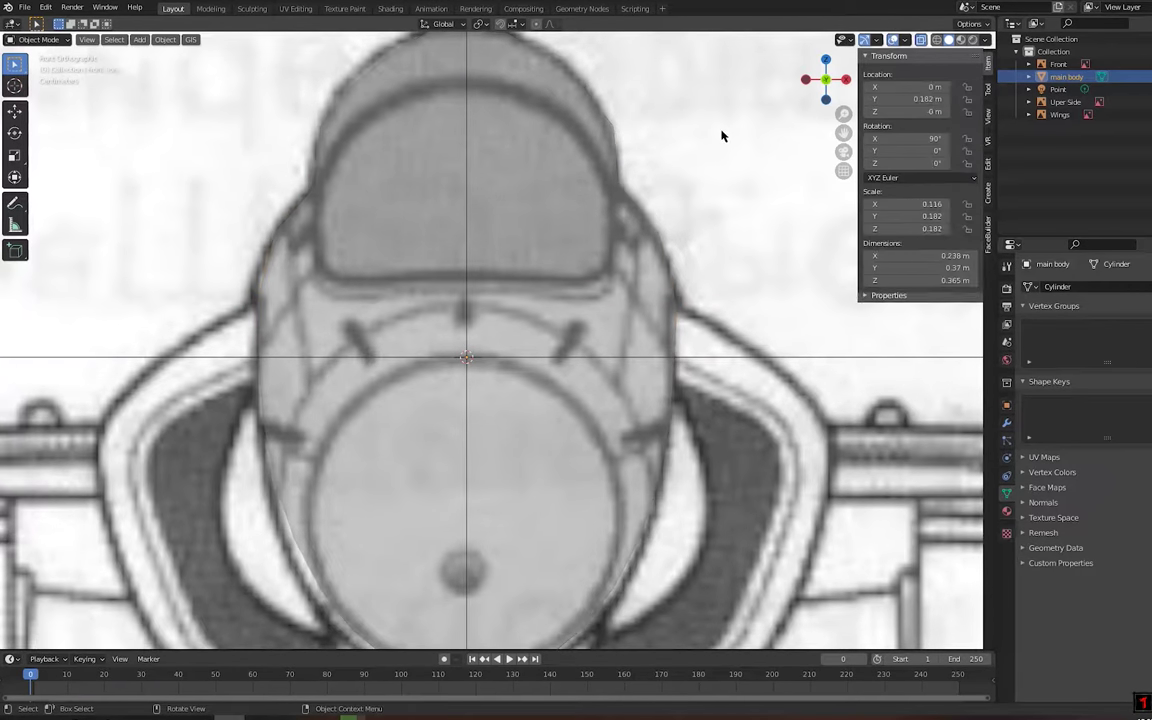
{"action": "left_click", "coordinate": [1058, 64]}
{"action": "key", "text": "x"}
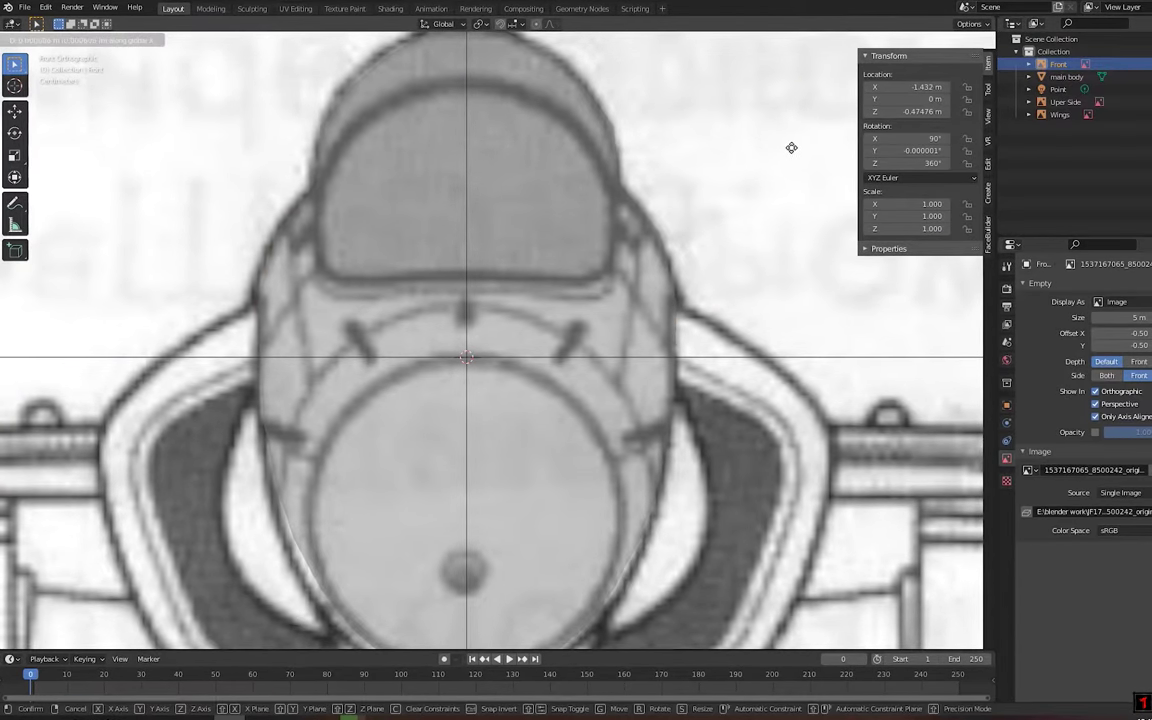
{"action": "left_click", "coordinate": [790, 147]}
Move the main body's bottom edge to the front-view fuselage underside
{"action": "left_click", "coordinate": [1066, 76]}
{"action": "key", "text": "Tab"}
{"action": "middle_click_drag", "start_coordinate": [691, 382], "coordinate": [703, 227], "text": "shift"}
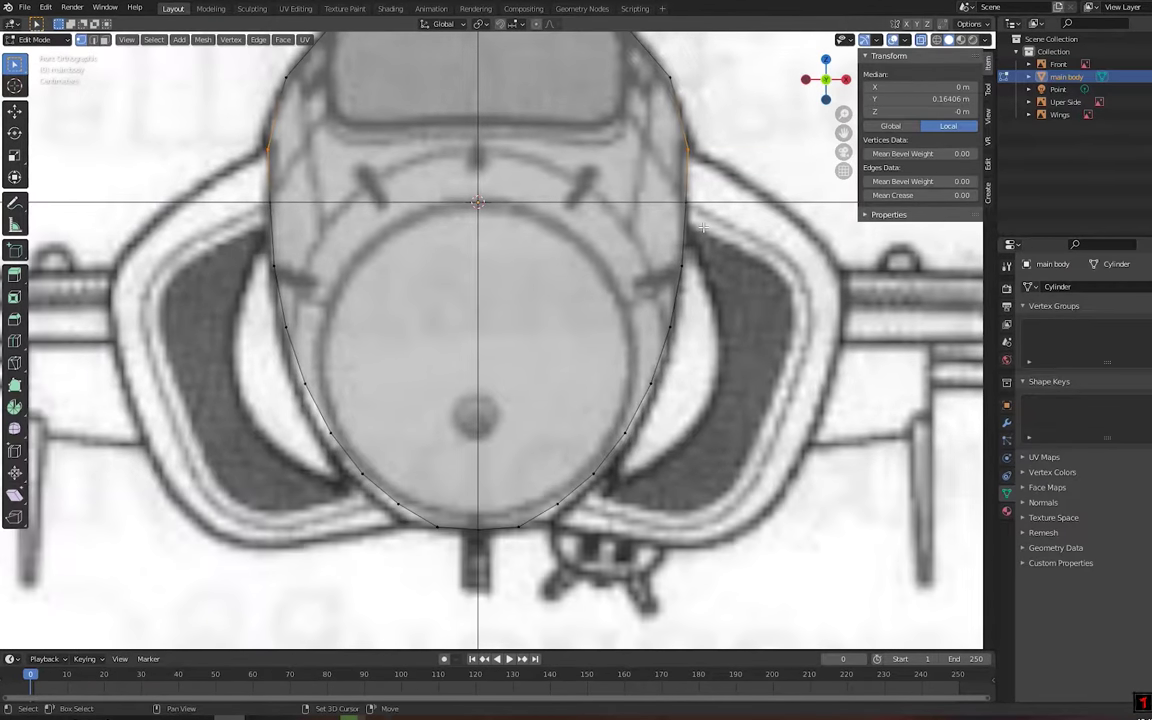
{"action": "middle_click_drag", "start_coordinate": [517, 338], "coordinate": [542, 322], "text": "shift"}
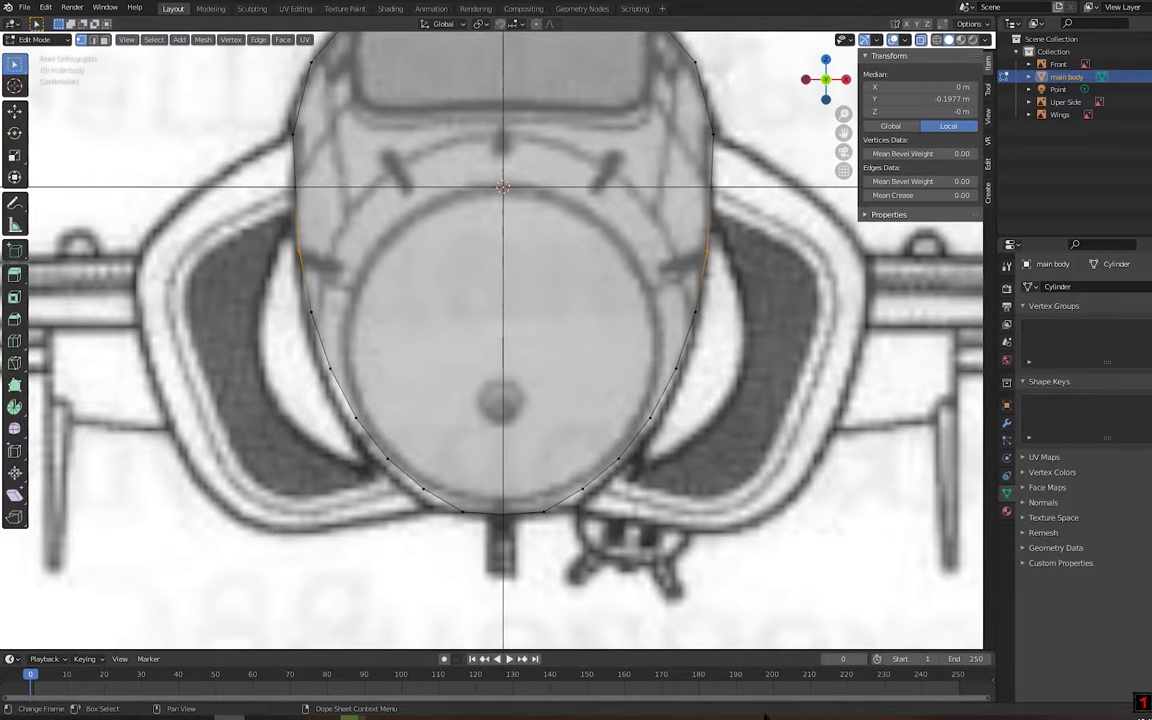
{"action": "middle_click_drag", "start_coordinate": [640, 564], "coordinate": [636, 509], "text": "shift"}
{"action": "key", "text": "g"}
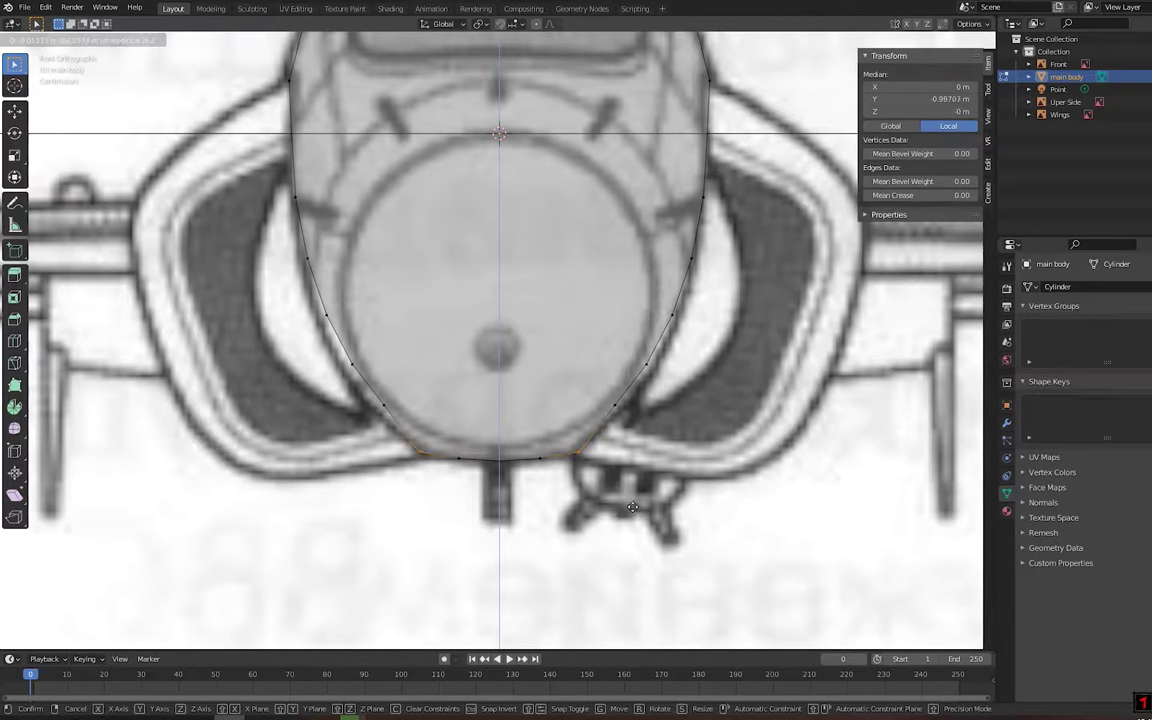
{"action": "right_click", "coordinate": [632, 507]}
{"action": "left_click", "coordinate": [628, 392]}
Widen the curved lower edges so the bottom curve fits the drawing
{"action": "key", "text": "s"}
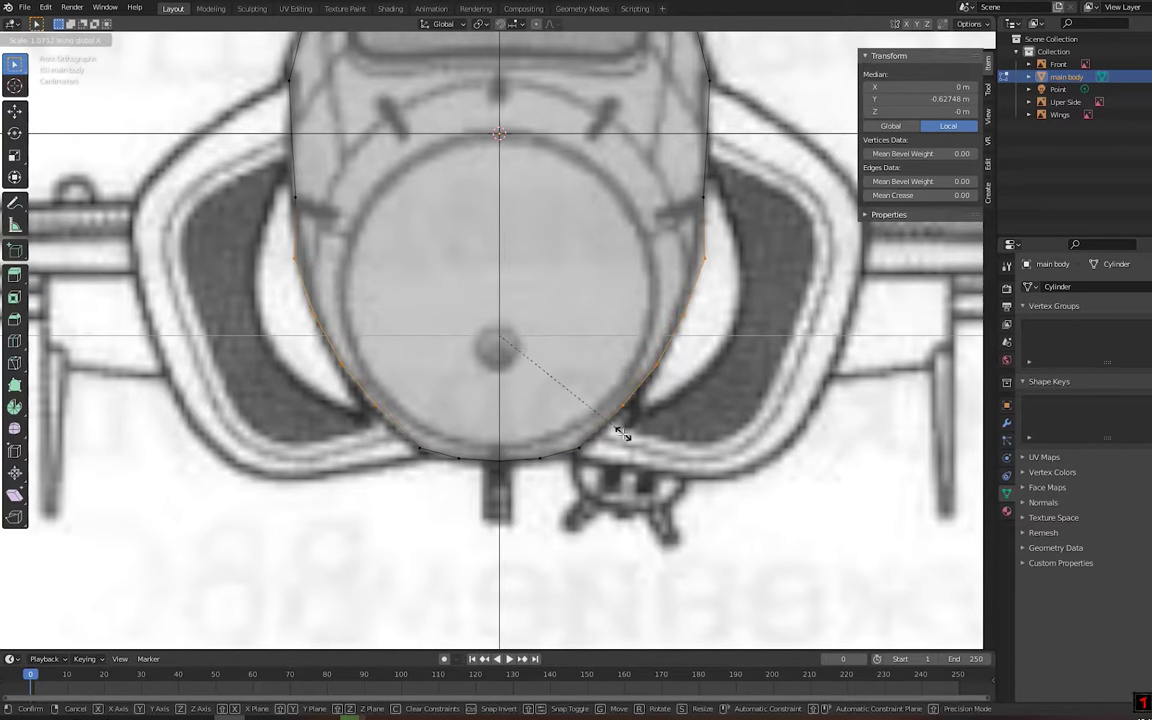
{"action": "left_click", "coordinate": [352, 424]}
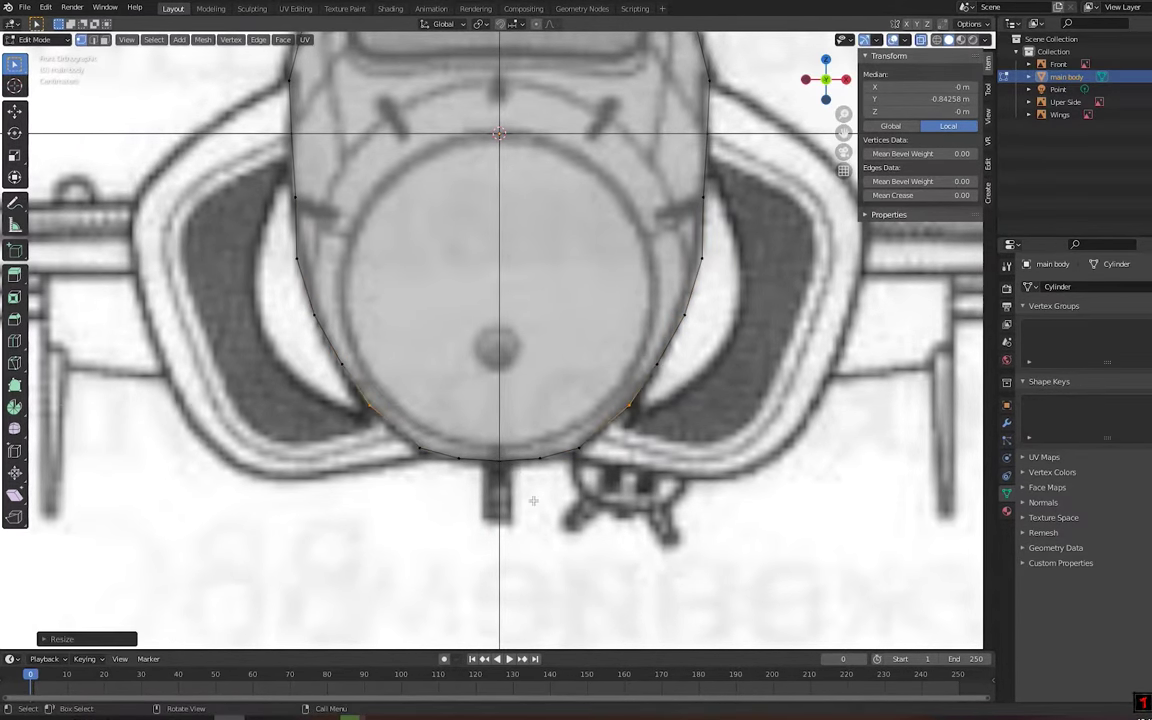
{"action": "scroll", "coordinate": [583, 469], "scroll_direction": "up", "scroll_amount": 4}
{"action": "key", "text": "s"}
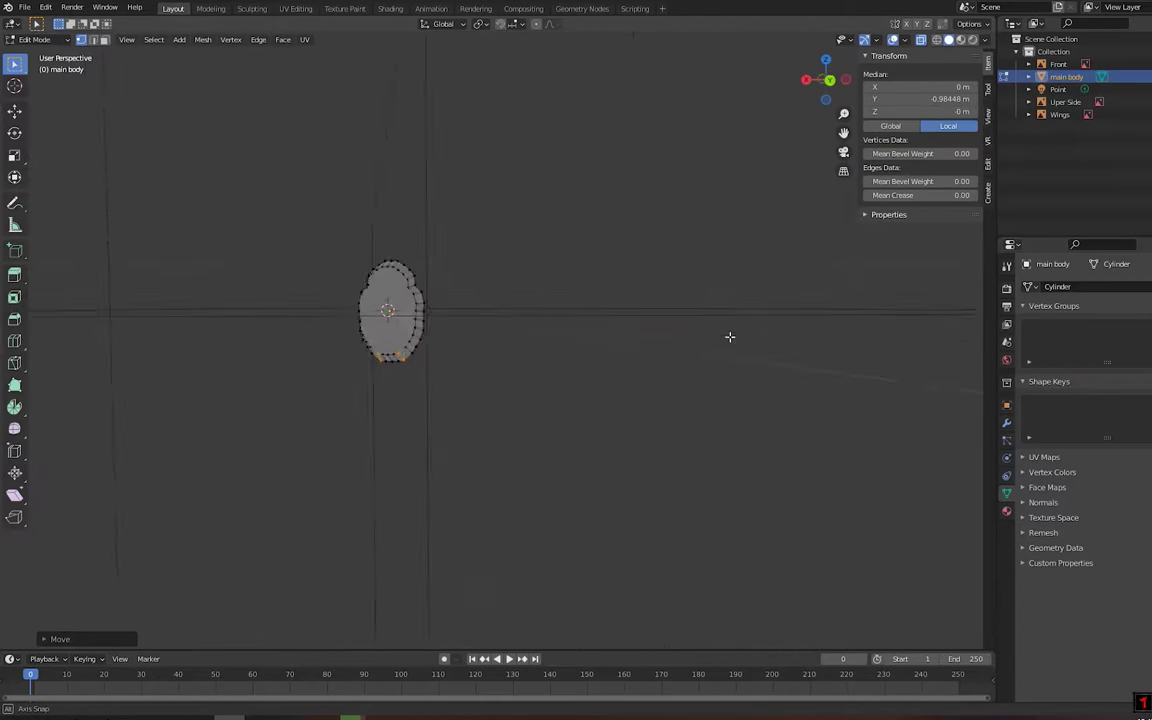
Scale the whole mesh, slide it along the side blueprint, and extrude a lengthwise section
{"action": "key", "text": "a"}
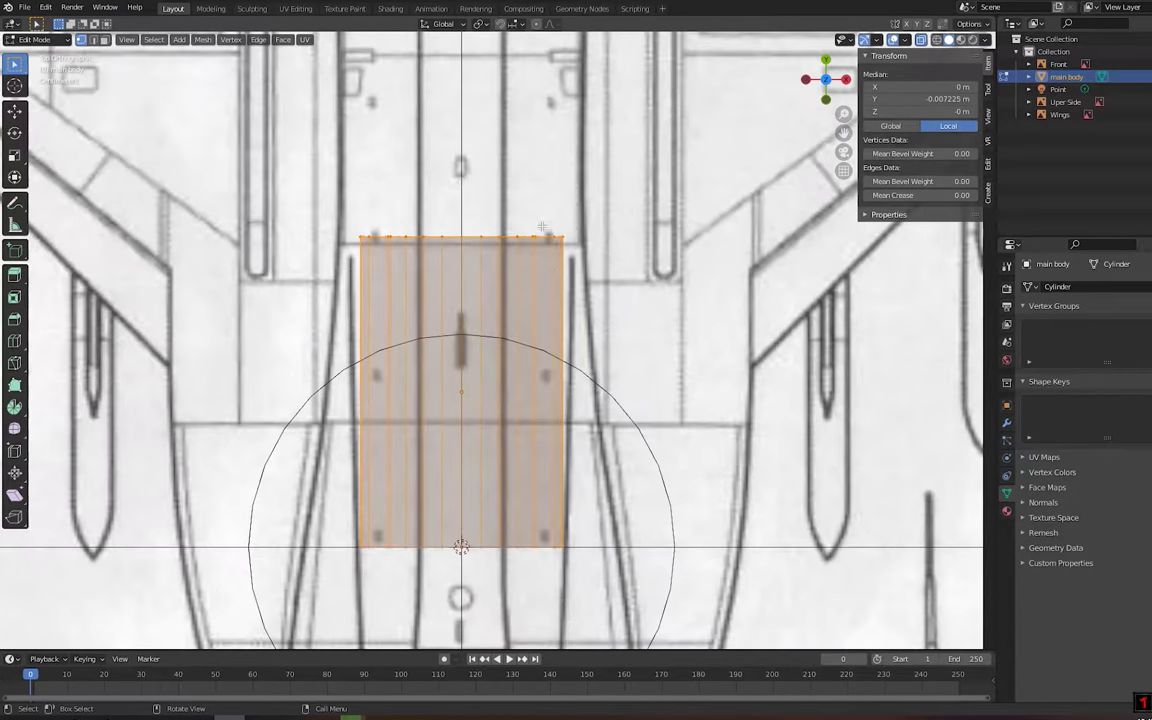
{"action": "left_click", "coordinate": [581, 329]}
{"action": "scroll", "coordinate": [581, 329], "scroll_direction": "down", "scroll_amount": 3}
{"action": "key", "text": "KP_3"}
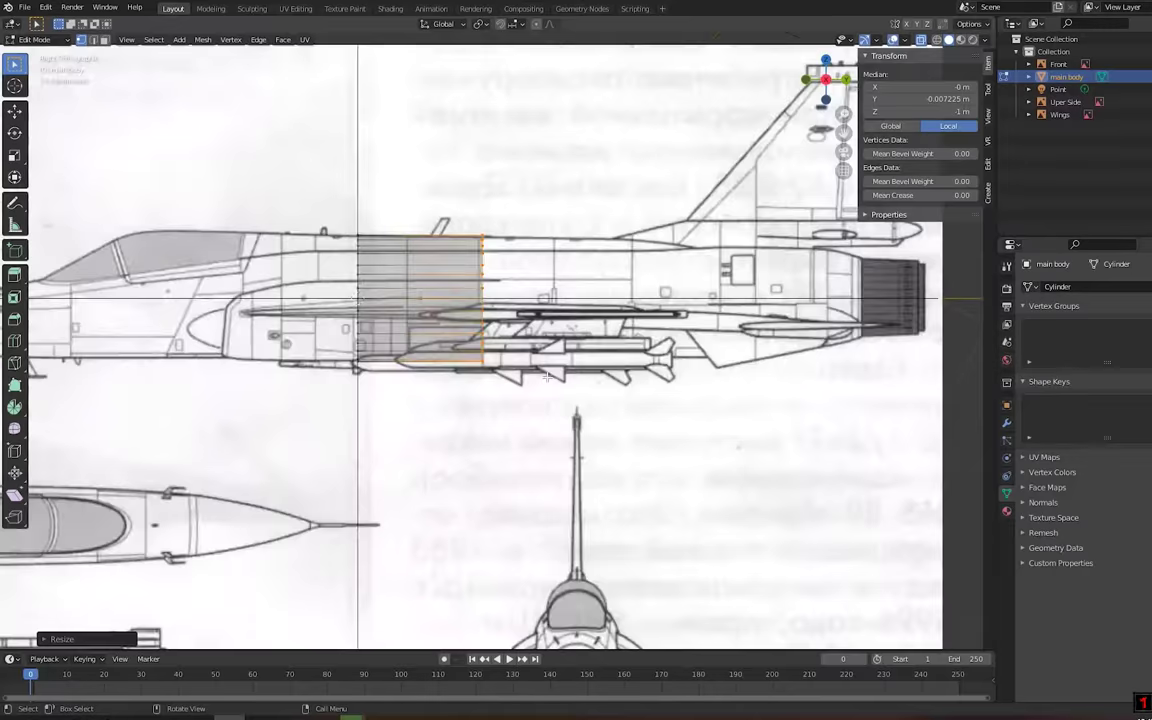
{"action": "scroll", "coordinate": [509, 341], "scroll_direction": "up", "scroll_amount": 3}
{"action": "key", "text": "g"}
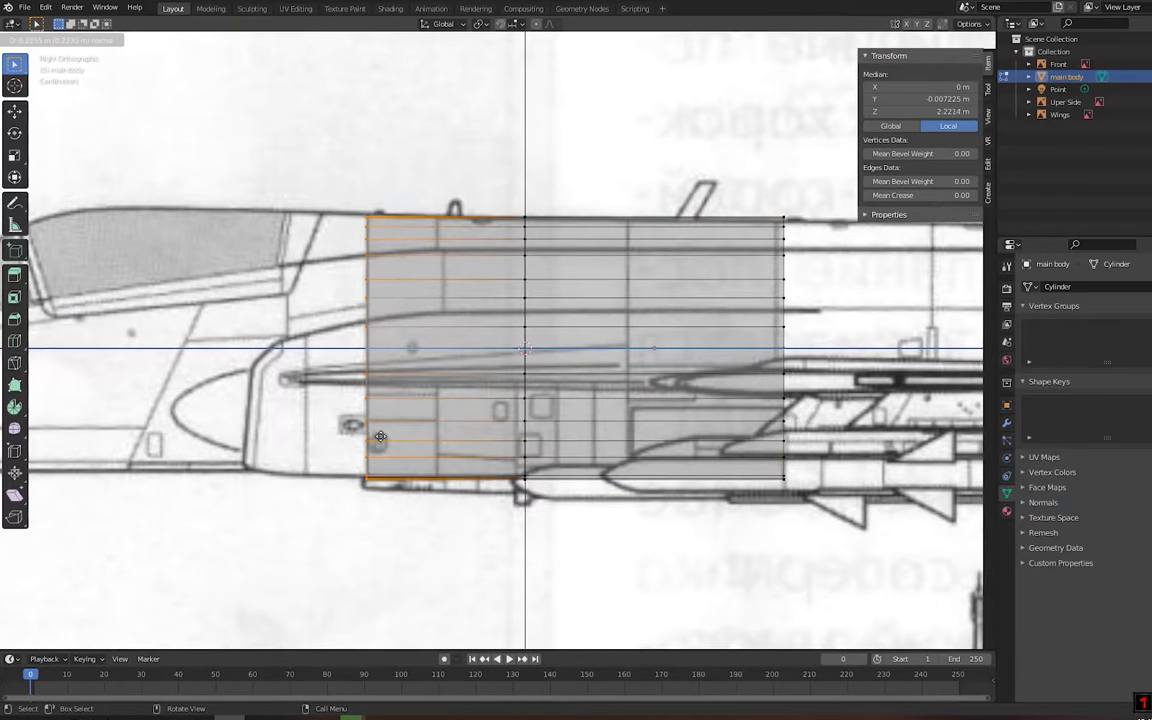
{"action": "scroll", "coordinate": [380, 436], "scroll_direction": "up", "scroll_amount": 2}
{"action": "key", "text": "e"}
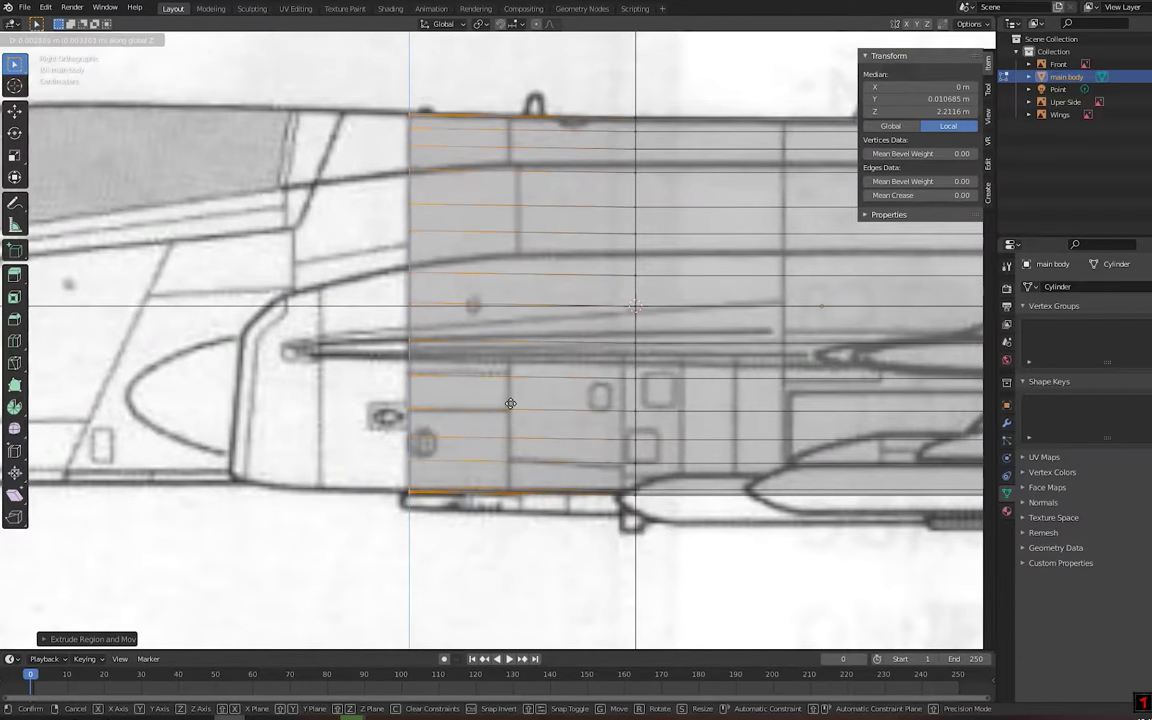
{"action": "key", "text": "Escape"}
Inspect the extended body from front, side, top and angled views, then select the Front reference image
{"action": "key", "text": "KP_1"}
{"action": "mouse_move", "coordinate": [510, 403]}
{"action": "middle_mouse_down"}
{"action": "mouse_move", "coordinate": [576, 226]}
{"action": "mouse_move", "coordinate": [478, 283]}
{"action": "middle_mouse_up"}
{"action": "key", "text": "KP_1"}
{"action": "scroll", "coordinate": [491, 301], "scroll_direction": "down", "scroll_amount": 3}
{"action": "scroll", "coordinate": [491, 301], "scroll_direction": "up", "scroll_amount": 3}
{"action": "key", "text": "KP_3"}
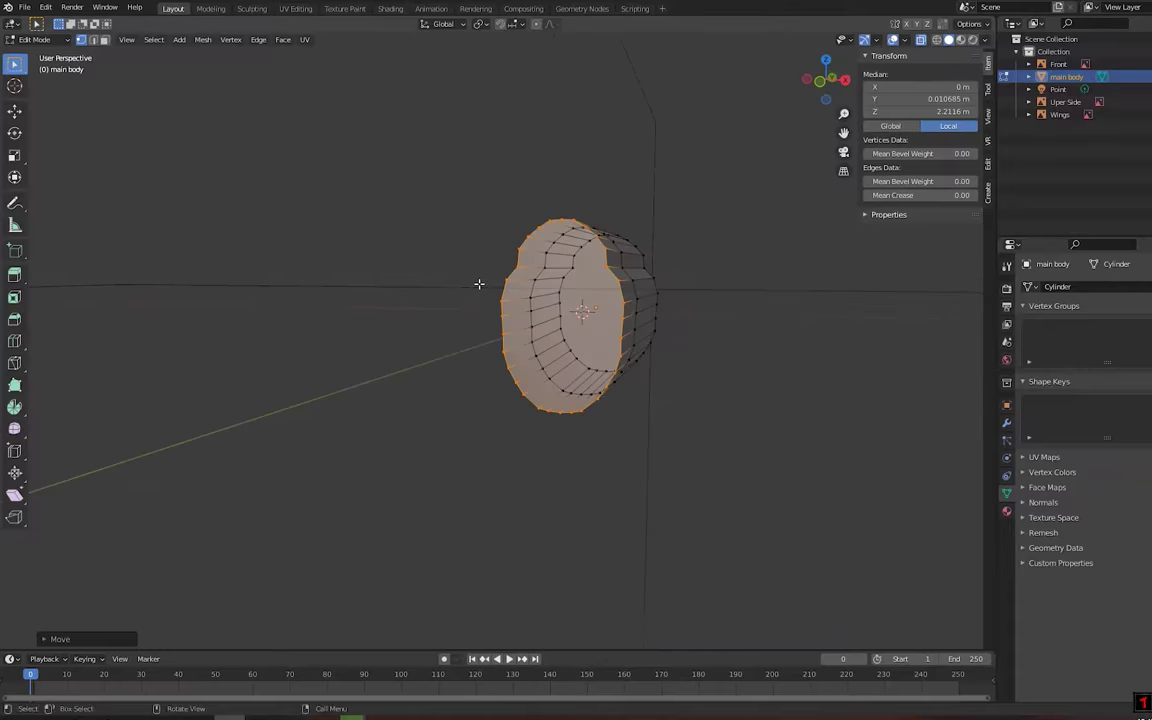
{"action": "key", "text": "KP_3"}
{"action": "middle_click_drag", "start_coordinate": [597, 331], "coordinate": [732, 366]}
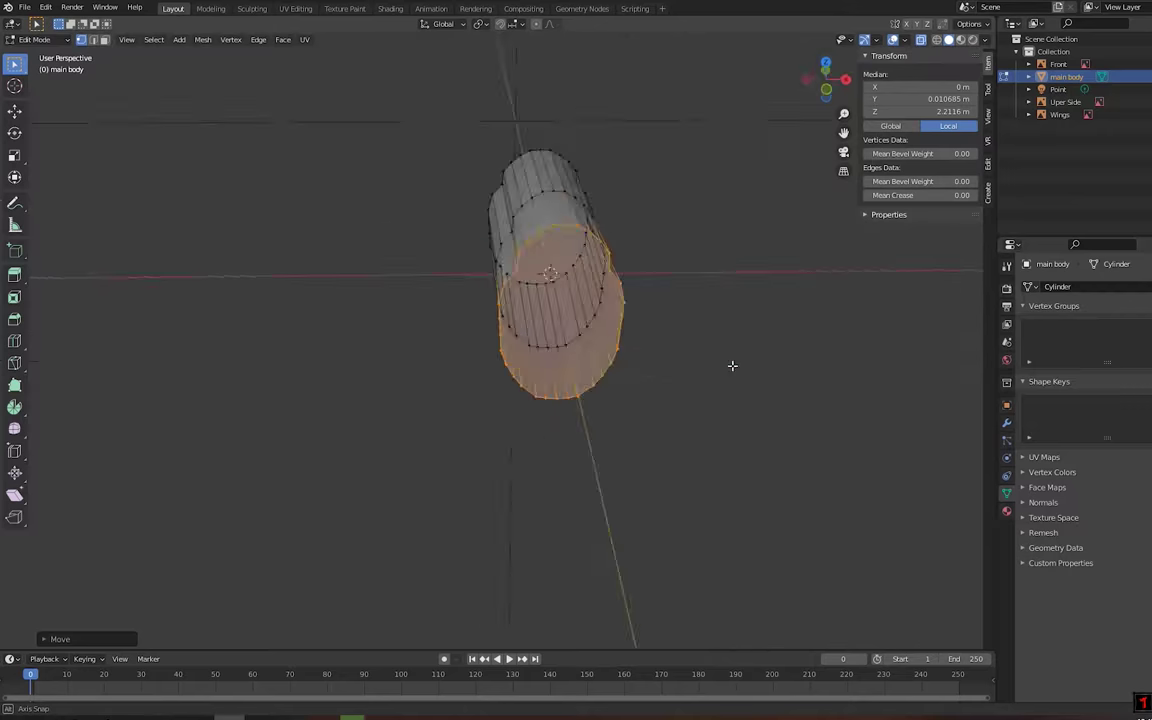
{"action": "key", "text": "KP_1"}
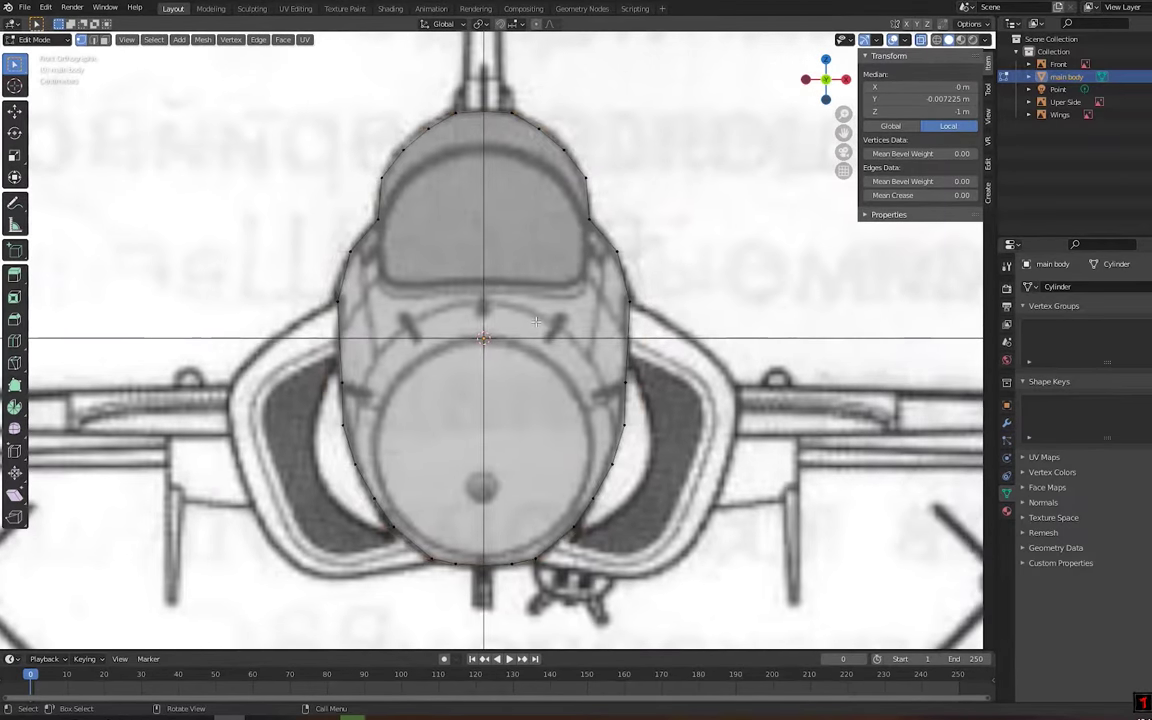
{"action": "scroll", "coordinate": [536, 321], "scroll_direction": "down", "scroll_amount": 1}
{"action": "key", "text": "KP_7"}
{"action": "scroll", "coordinate": [564, 331], "scroll_direction": "down", "scroll_amount": 1}
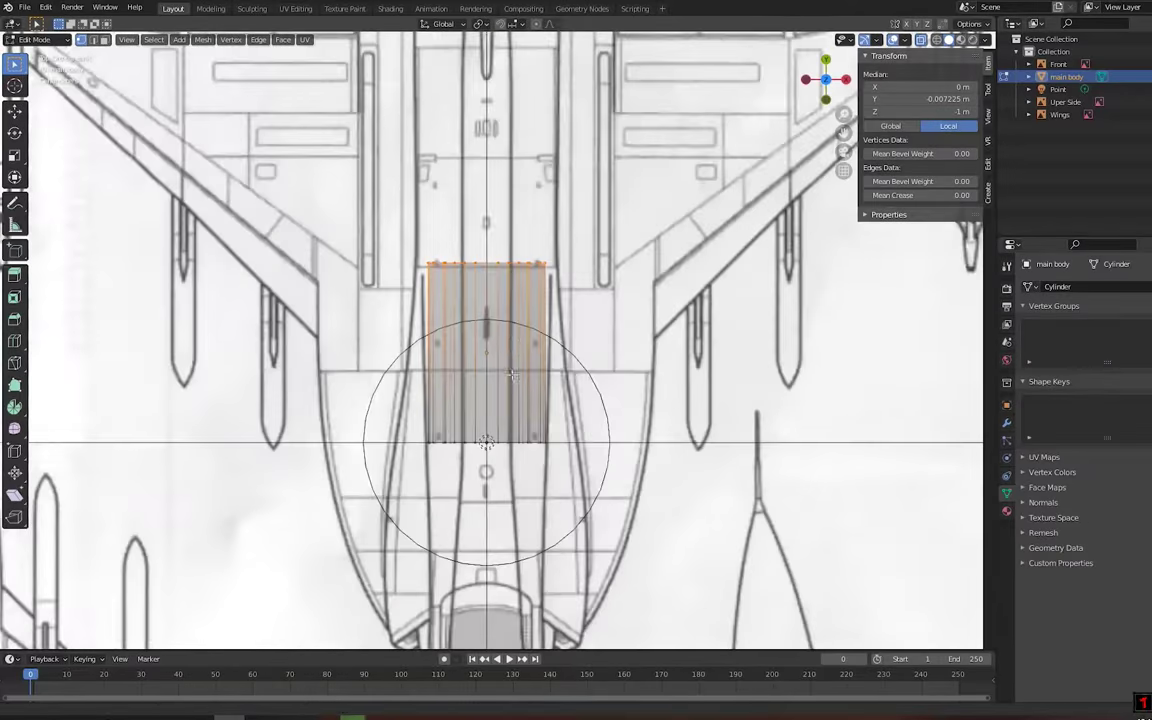
{"action": "key", "text": "KP_1"}
{"action": "scroll", "coordinate": [524, 400], "scroll_direction": "down", "scroll_amount": 2}
{"action": "key", "text": "Tab"}
{"action": "left_click", "coordinate": [524, 400]}
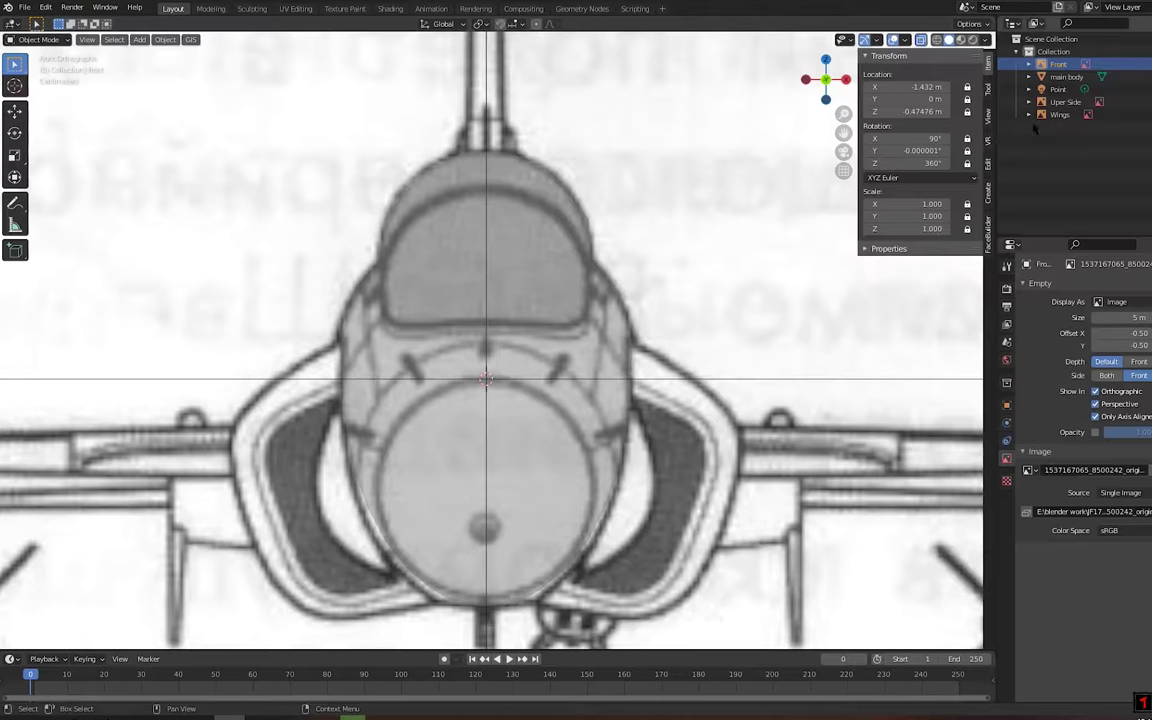
Purge unused data and stretch the new cylinder along Z to a 0.115 scale
{"action": "left_click", "coordinate": [24, 7]}
{"action": "mouse_move", "coordinate": [48, 220]}
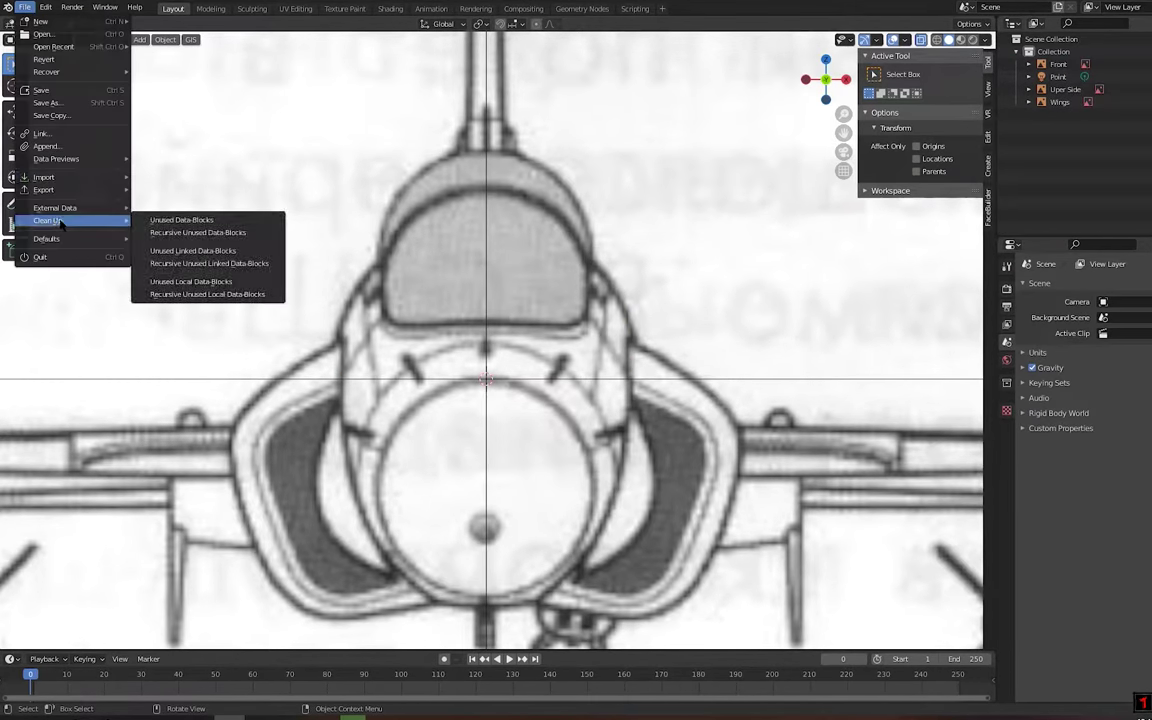
{"action": "left_click", "coordinate": [197, 232]}
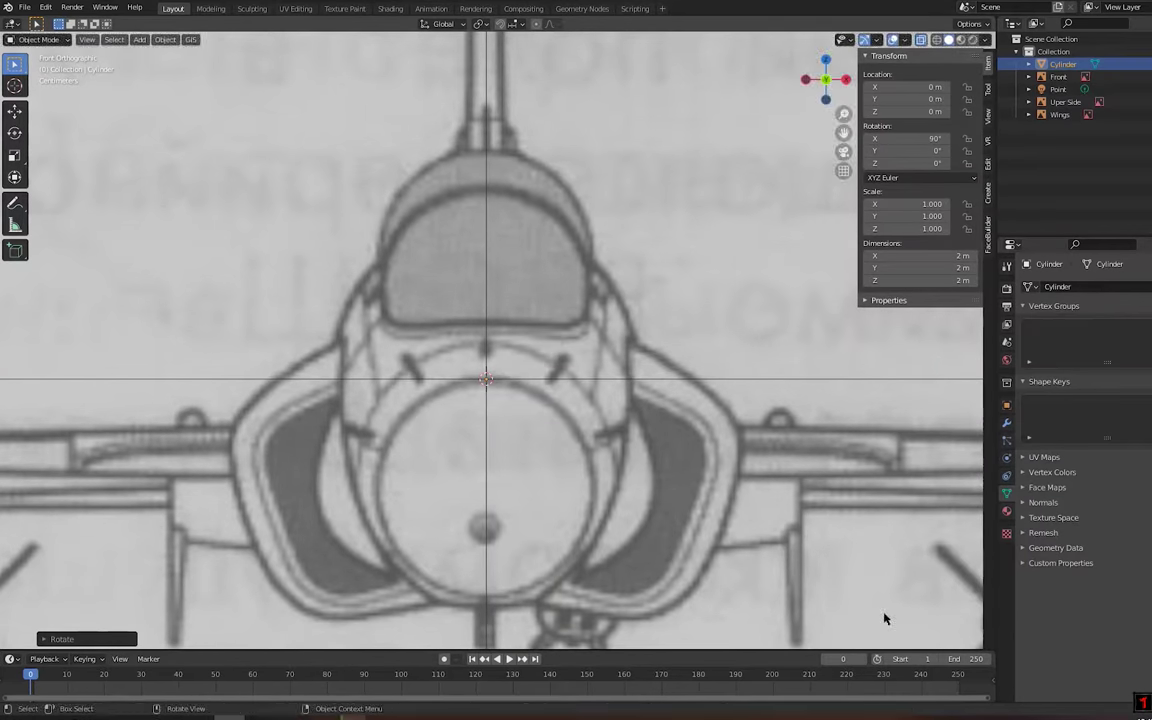
{"action": "key", "text": "Tab"}
{"action": "key", "text": "s"}
{"action": "key", "text": "z"}
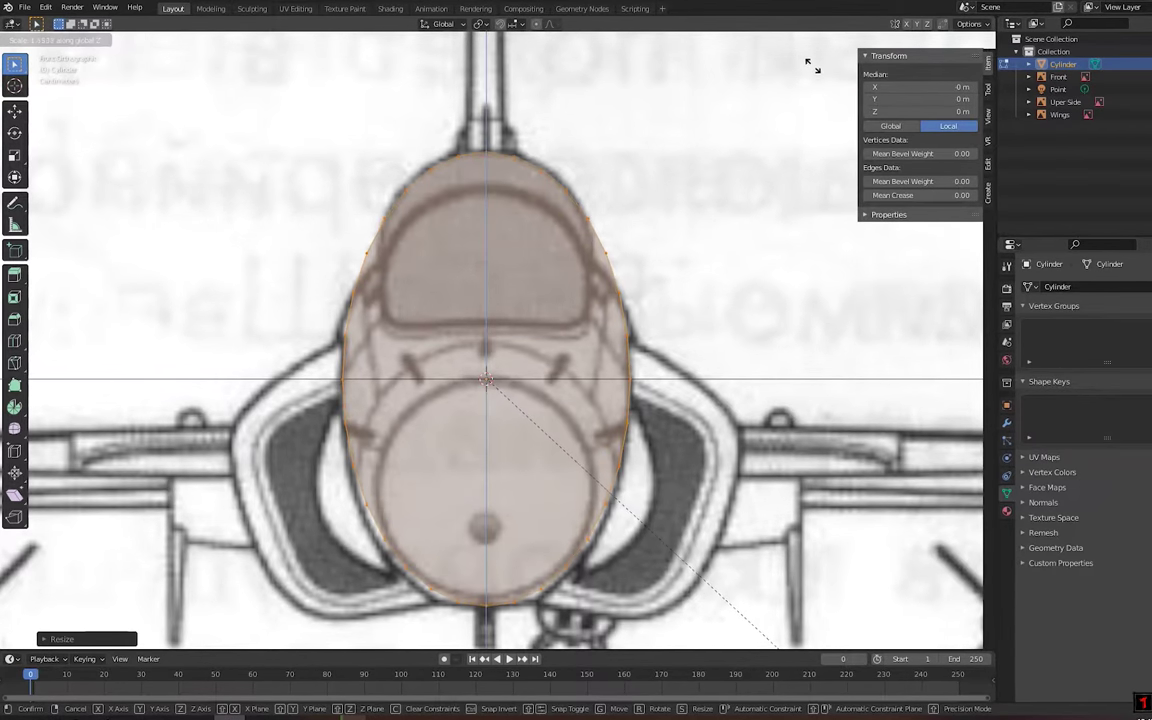
{"action": "left_click", "coordinate": [813, 67]}
Check the cylinder in side and top views and rename it 'main body'
{"action": "key", "text": "KP_3"}
{"action": "key", "text": "Tab"}
{"action": "key", "text": "KP_1"}
{"action": "scroll", "coordinate": [560, 291], "scroll_direction": "up", "scroll_amount": 3}
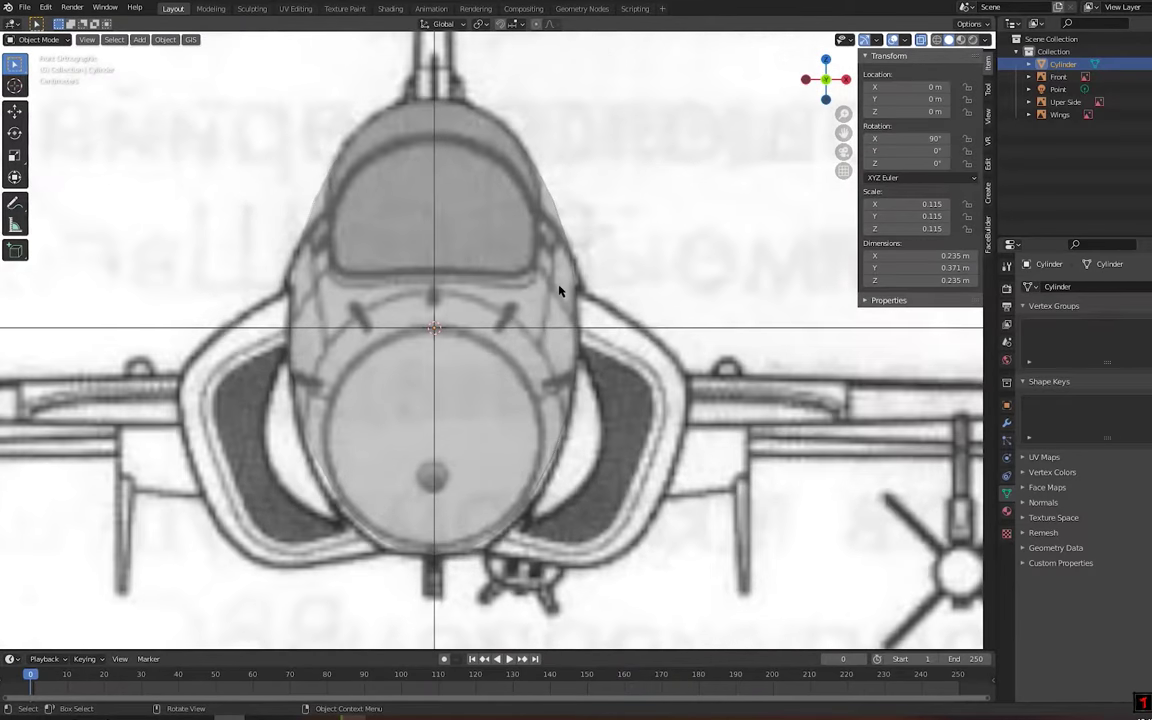
{"action": "key", "text": "KP_7"}
{"action": "scroll", "coordinate": [560, 291], "scroll_direction": "down", "scroll_amount": 5}
{"action": "scroll", "coordinate": [560, 291], "scroll_direction": "up", "scroll_amount": 2}
{"action": "key", "text": "KP_3"}
{"action": "scroll", "coordinate": [533, 223], "scroll_direction": "up", "scroll_amount": 3}
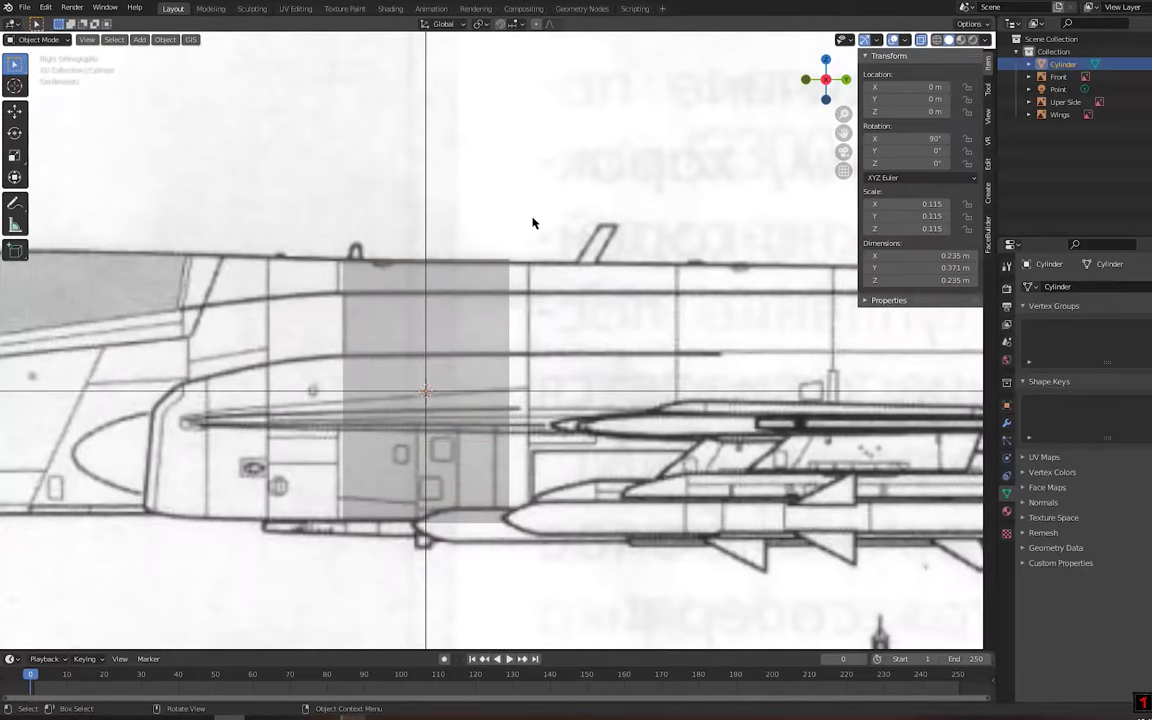
{"action": "key", "text": "F2"}
{"action": "type", "text": "main body"}
{"action": "key", "text": "Return"}
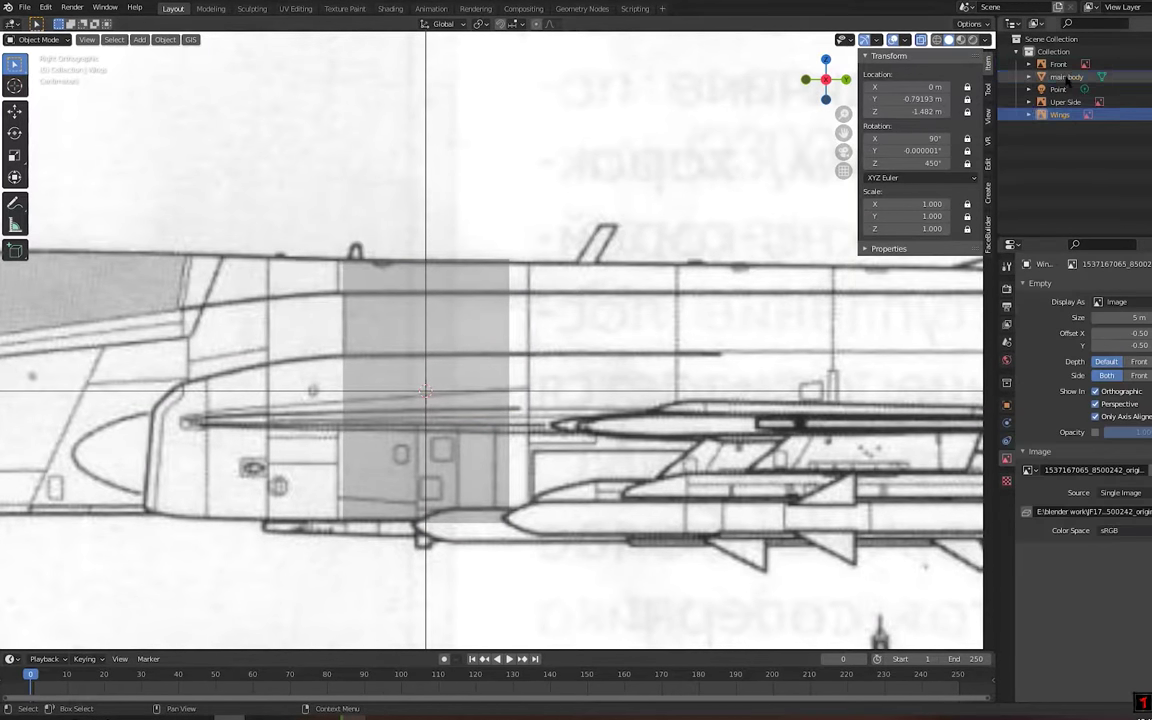
Move main body along Y over the front cockpit outline and enter Edit Mode
{"action": "key", "text": "g"}
{"action": "left_click", "coordinate": [443, 359]}
{"action": "scroll", "coordinate": [443, 359], "scroll_direction": "up", "scroll_amount": 3}
{"action": "scroll", "coordinate": [443, 359], "scroll_direction": "up", "scroll_amount": 3}
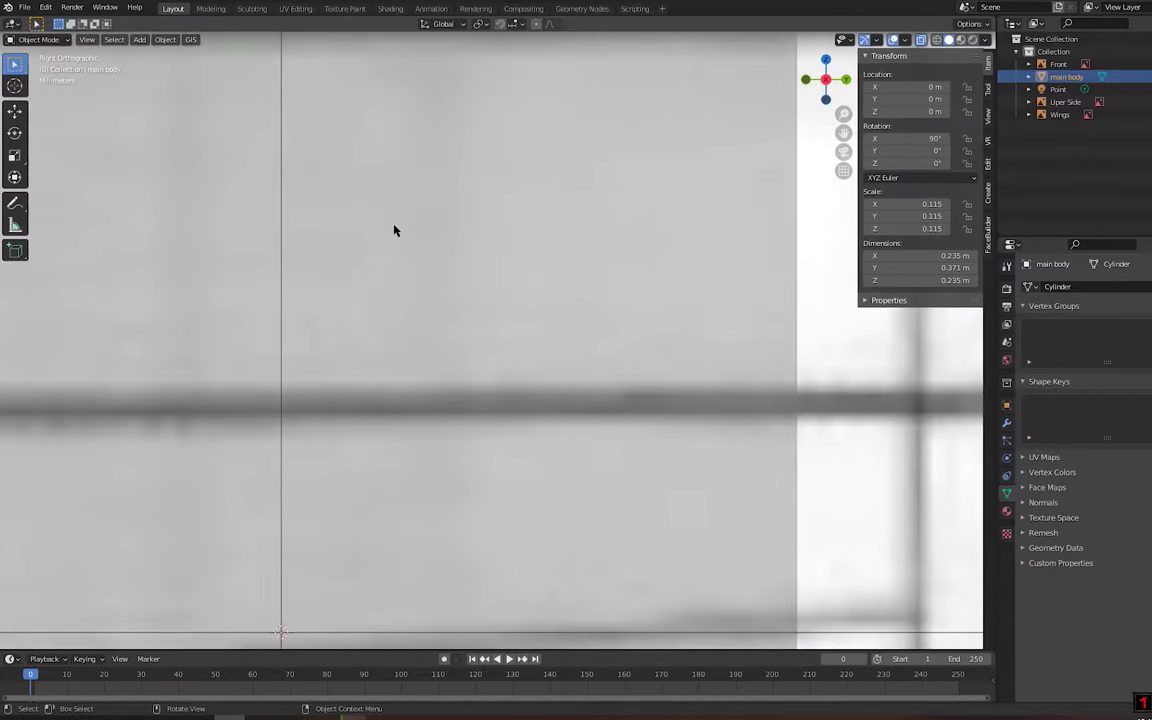
{"action": "scroll", "coordinate": [390, 300], "scroll_direction": "up", "scroll_amount": 2}
{"action": "key", "text": "g"}
{"action": "key", "text": "y"}
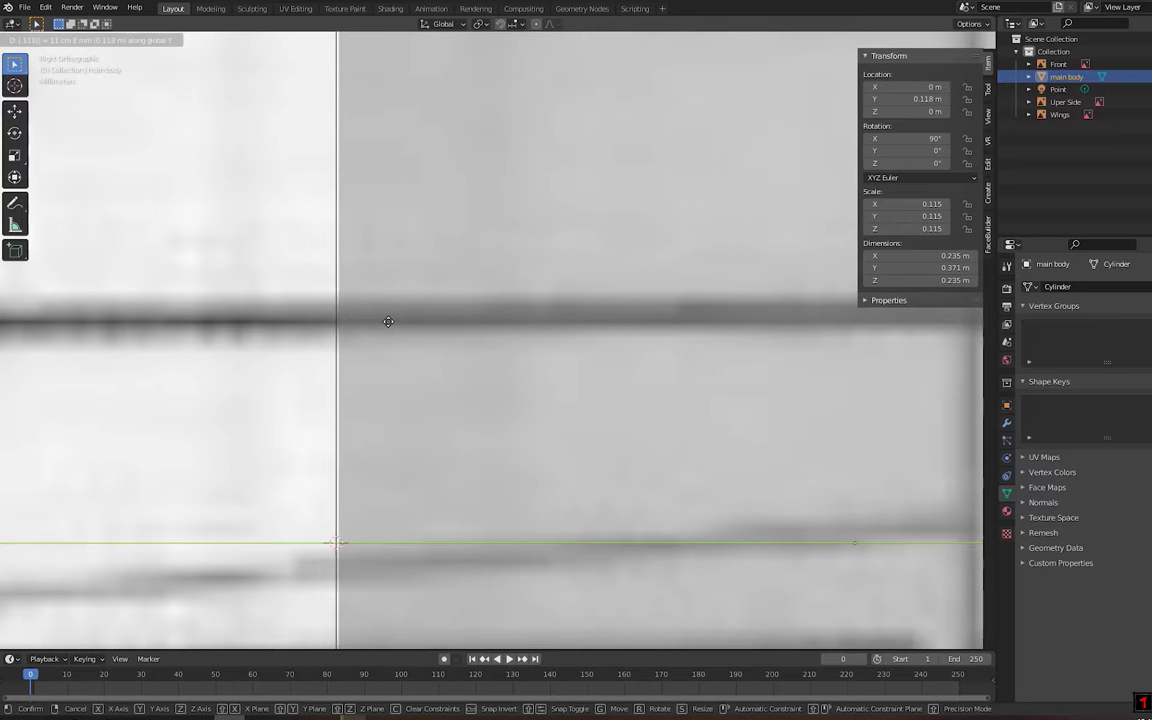
{"action": "left_click", "coordinate": [388, 321]}
{"action": "key", "text": "Tab"}
{"action": "scroll", "coordinate": [481, 288], "scroll_direction": "down", "scroll_amount": 3}
{"action": "scroll", "coordinate": [527, 348], "scroll_direction": "down", "scroll_amount": 2}
Extrude the end ring rearward and reposition it along Y and Z to the side blueprint
{"action": "key", "text": "KP_3"}
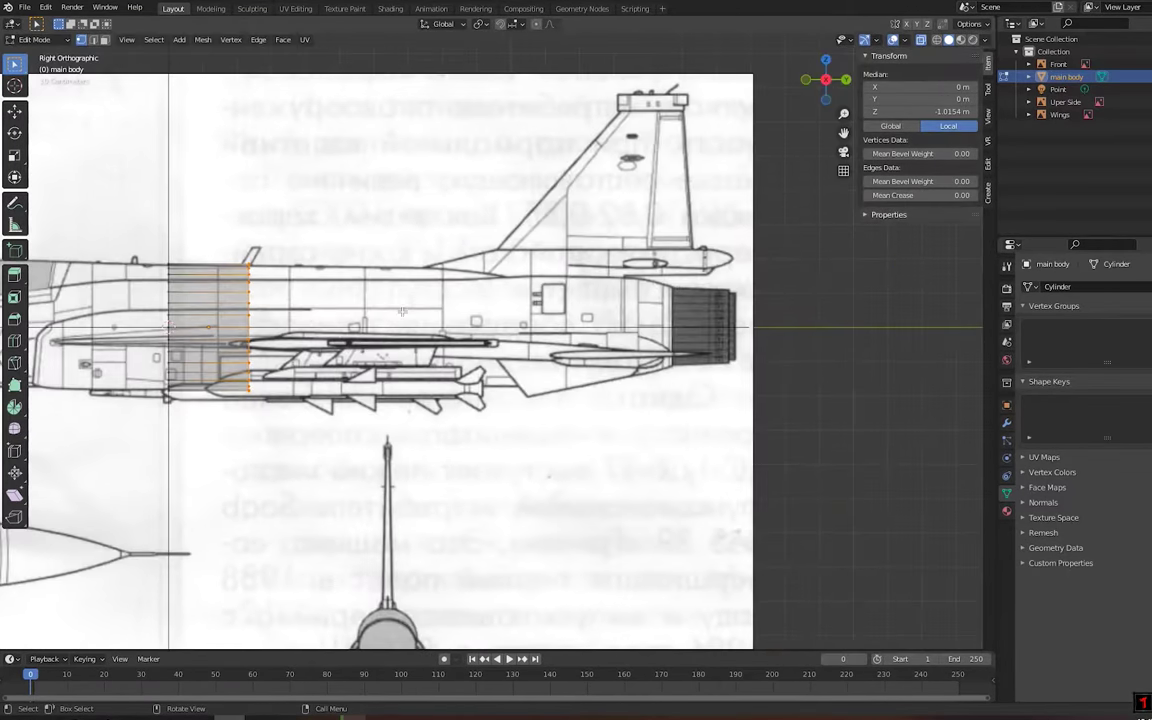
{"action": "scroll", "coordinate": [398, 311], "scroll_direction": "up", "scroll_amount": 3}
{"action": "key", "text": "e"}
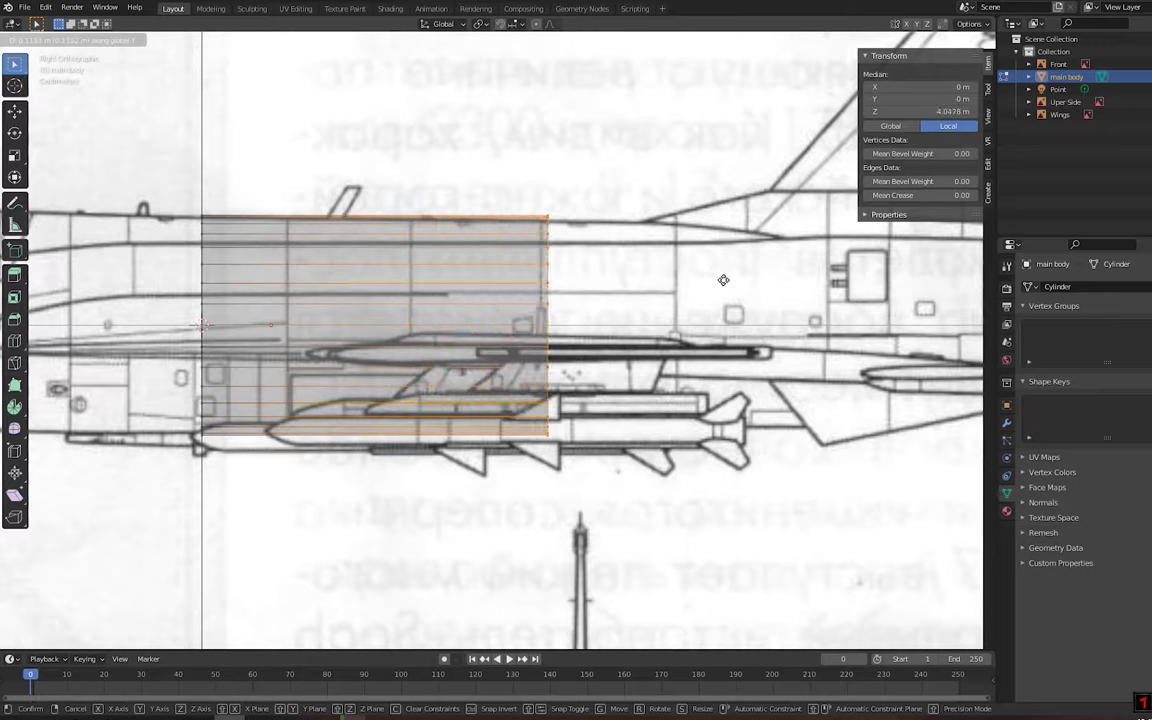
{"action": "left_click", "coordinate": [716, 280]}
{"action": "key", "text": "KP_7"}
{"action": "key", "text": "g"}
{"action": "key", "text": "y"}
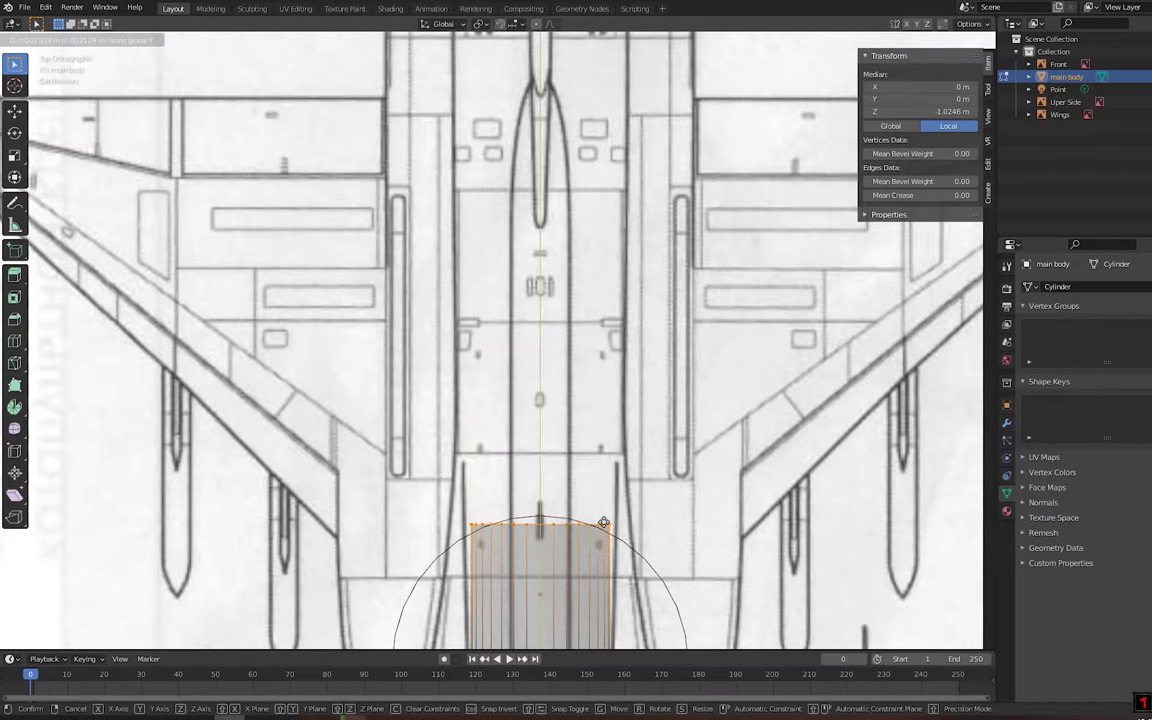
{"action": "key", "text": "KP_1"}
{"action": "key", "text": "g"}
{"action": "key", "text": "z"}
{"action": "left_click", "coordinate": [483, 458]}
{"action": "key", "text": "KP_7"}
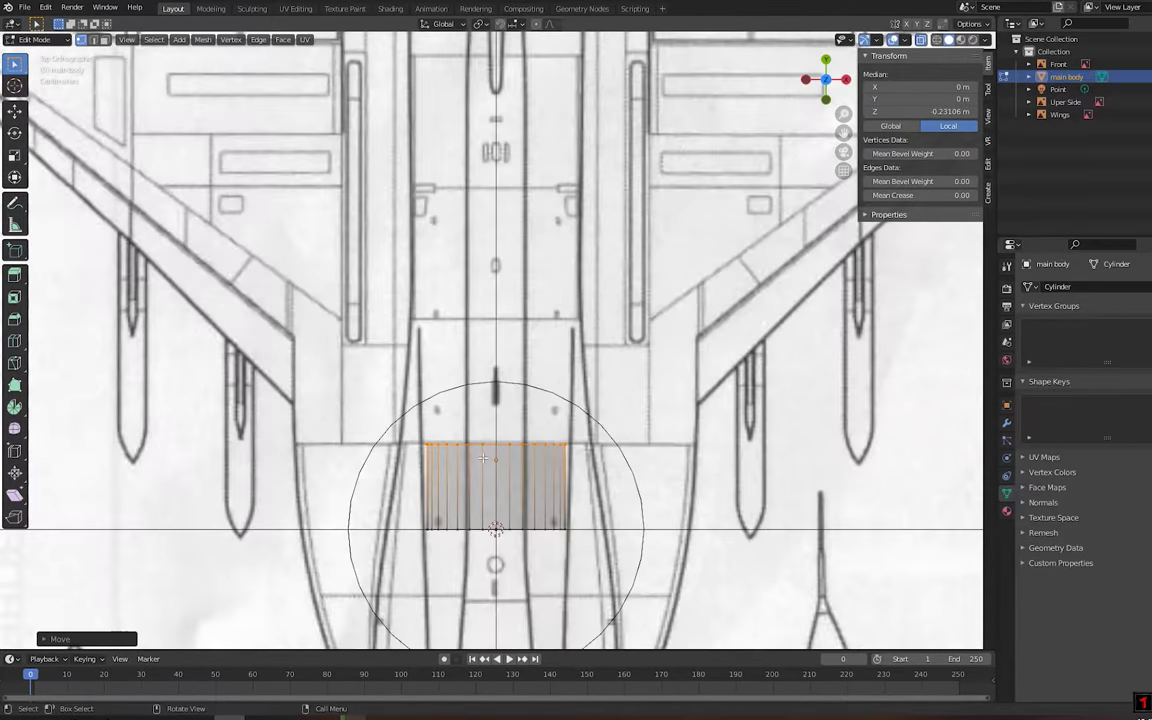
Push the end ring further back along Y and adjust it in the top view
{"action": "key", "text": "KP_3"}
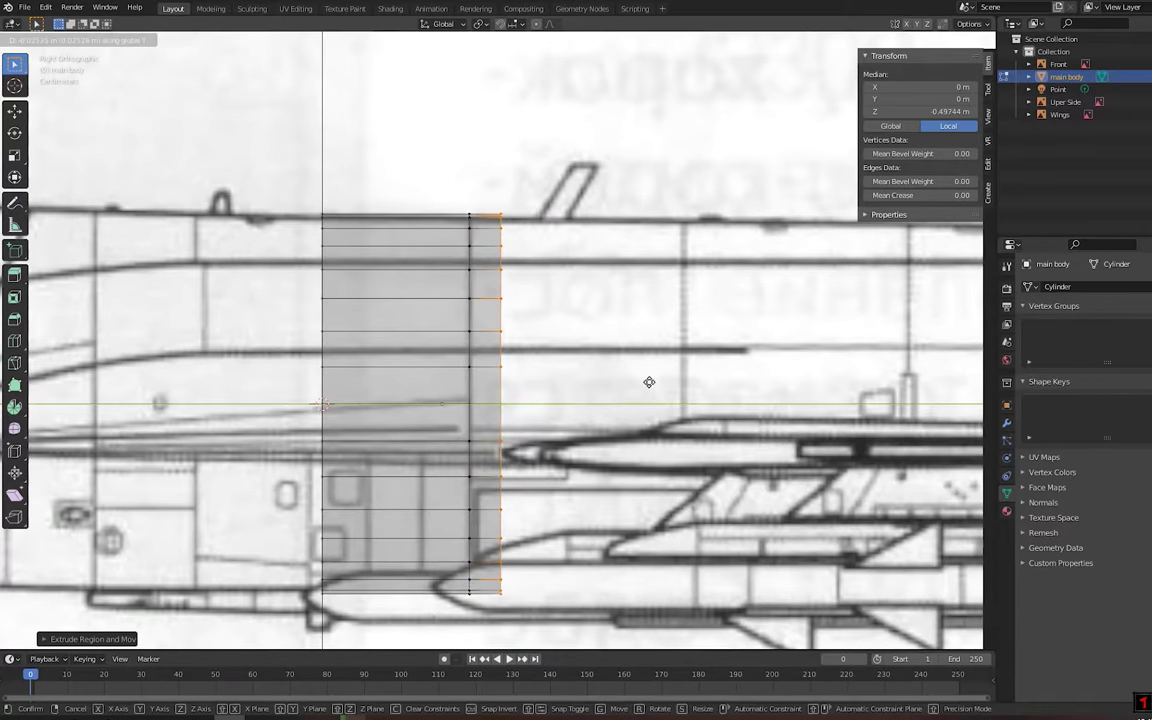
{"action": "key", "text": "g"}
{"action": "key", "text": "y"}
{"action": "left_click", "coordinate": [586, 389]}
{"action": "key", "text": "KP_7"}
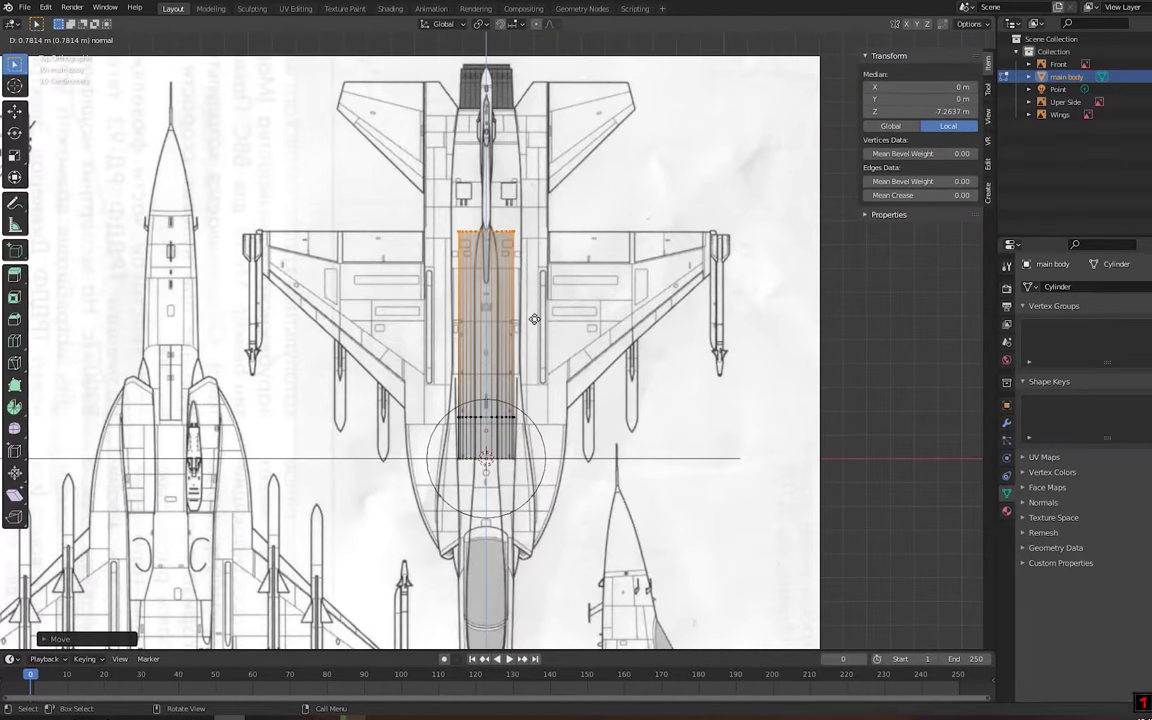
{"action": "left_click", "coordinate": [534, 319]}
{"action": "key", "text": "KP_3"}
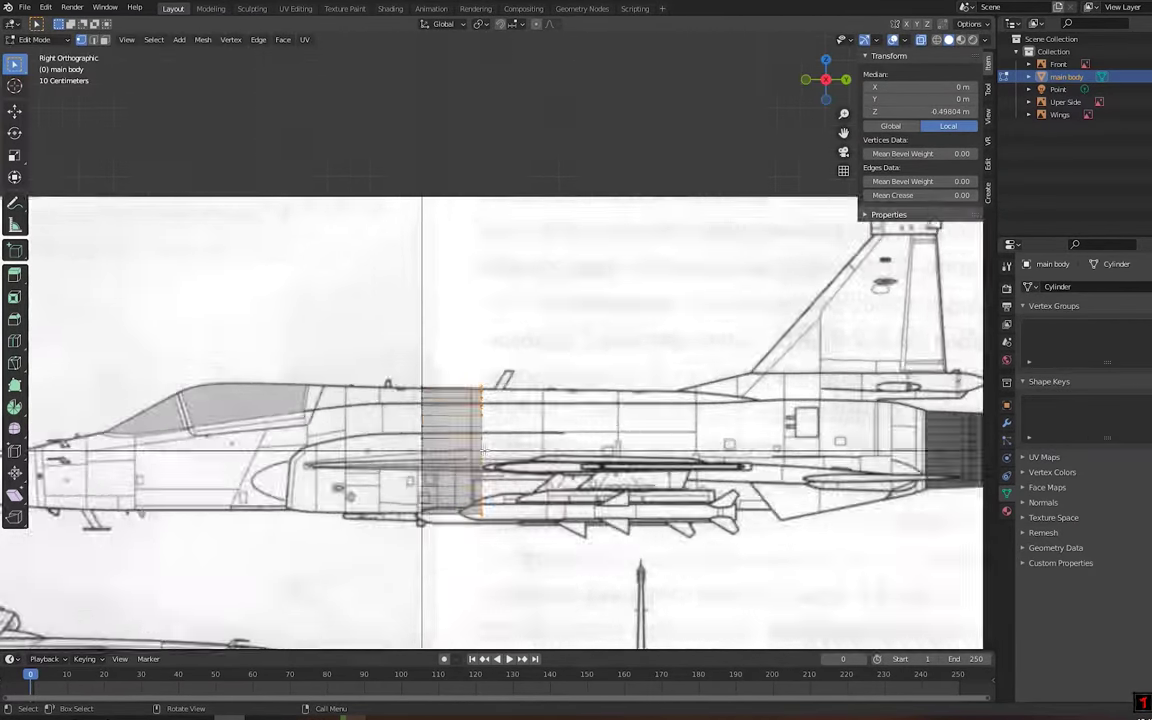
Extrude the end faces toward the tail near Z −7.33 m and start scaling the ring
{"action": "scroll", "coordinate": [430, 238], "scroll_direction": "up", "scroll_amount": 3}
{"action": "scroll", "coordinate": [430, 238], "scroll_direction": "up", "scroll_amount": 3}
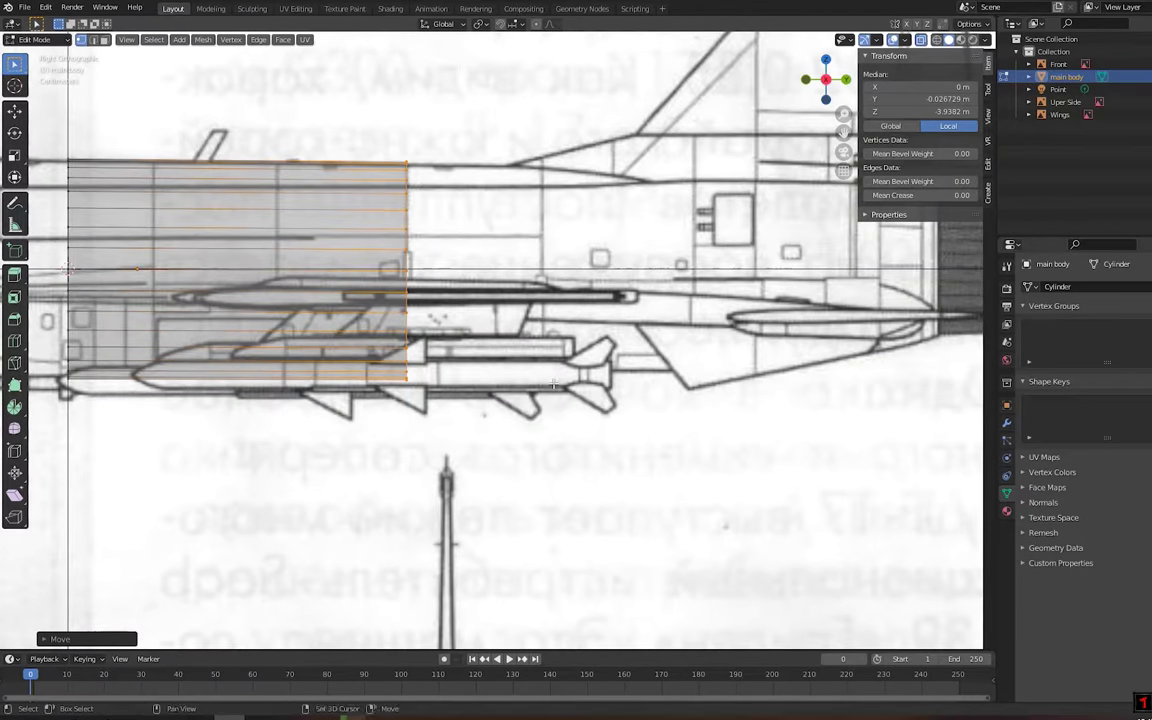
{"action": "key", "text": "KP_7"}
{"action": "scroll", "coordinate": [620, 527], "scroll_direction": "up", "scroll_amount": 3}
{"action": "key", "text": "e"}
{"action": "key", "text": "KP_3"}
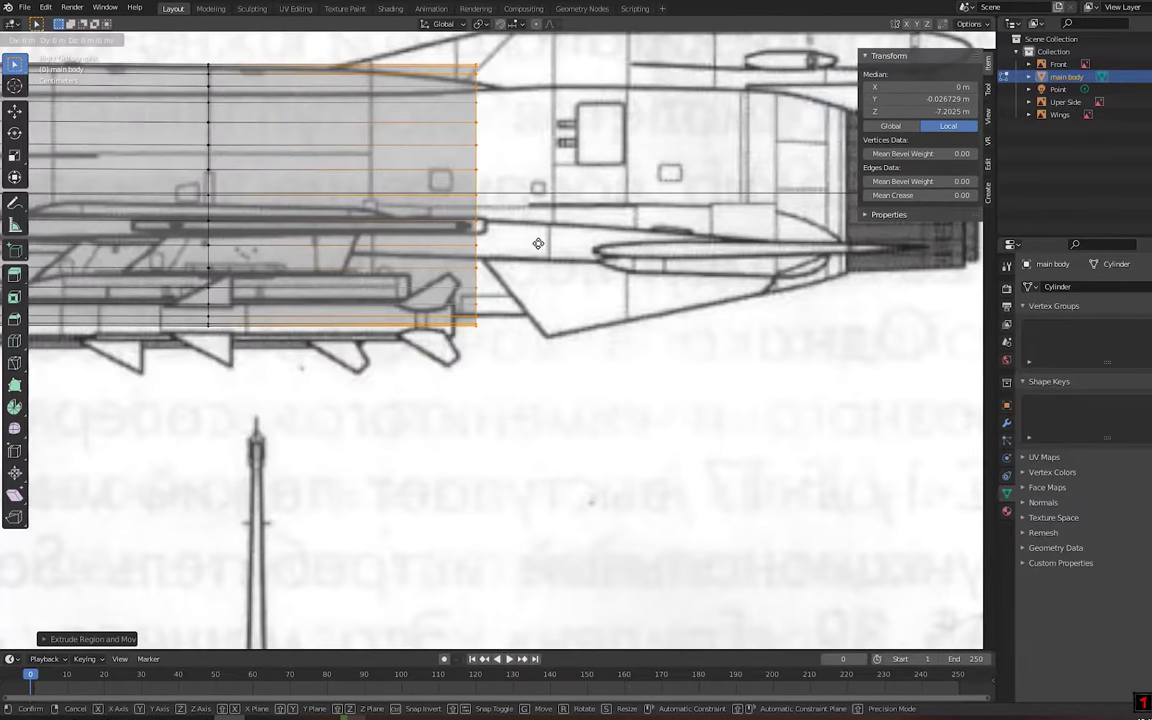
{"action": "scroll", "coordinate": [572, 238], "scroll_direction": "down", "scroll_amount": 3}
{"action": "key", "text": "s"}
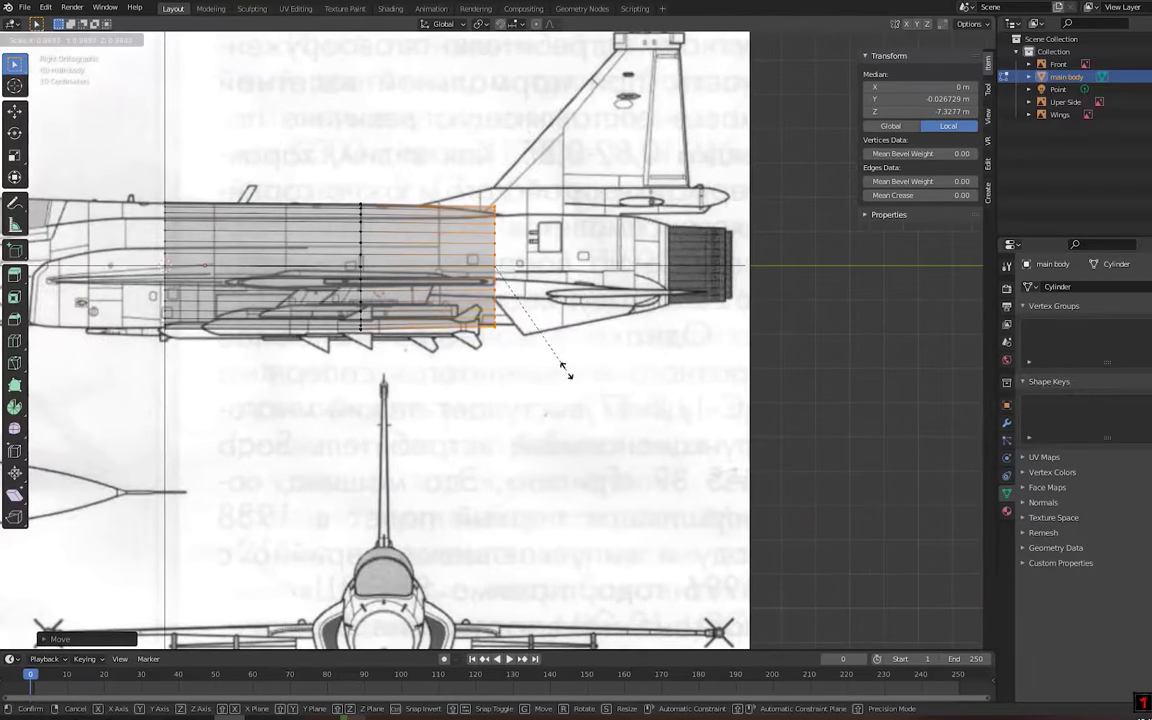
{"action": "scroll", "coordinate": [562, 328], "scroll_direction": "up", "scroll_amount": 3}
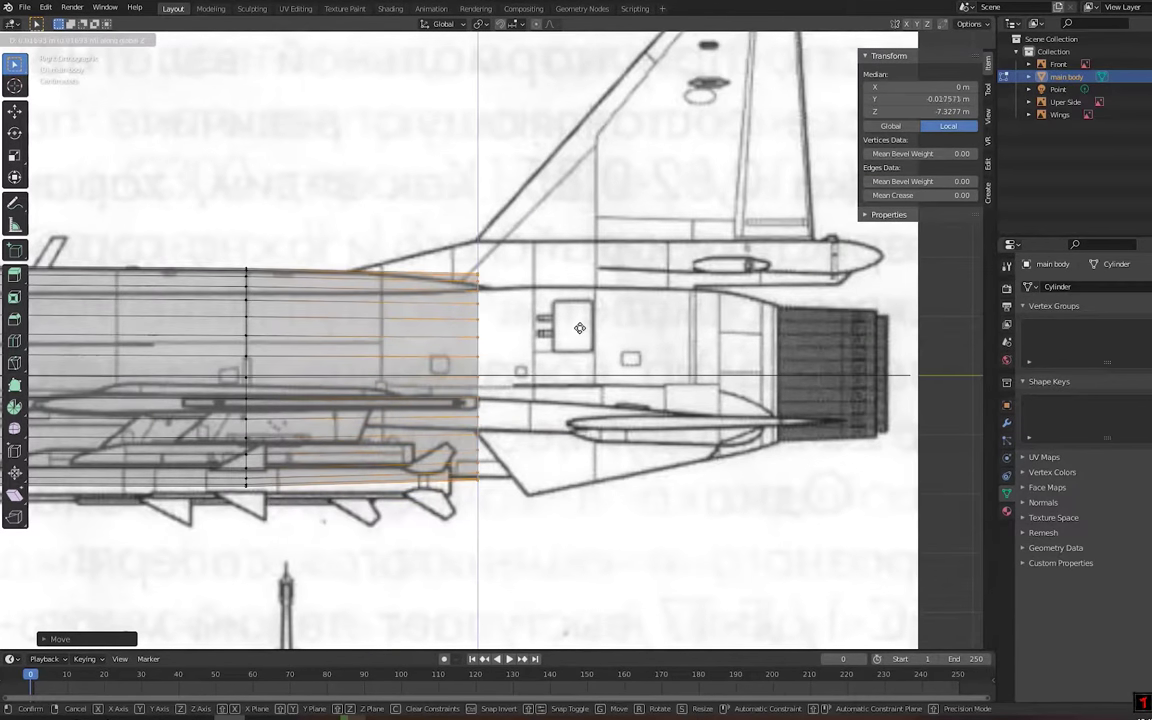
Place the loop cut and scale the new edge loop vertically to the blueprint
{"action": "left_click", "coordinate": [391, 293]}
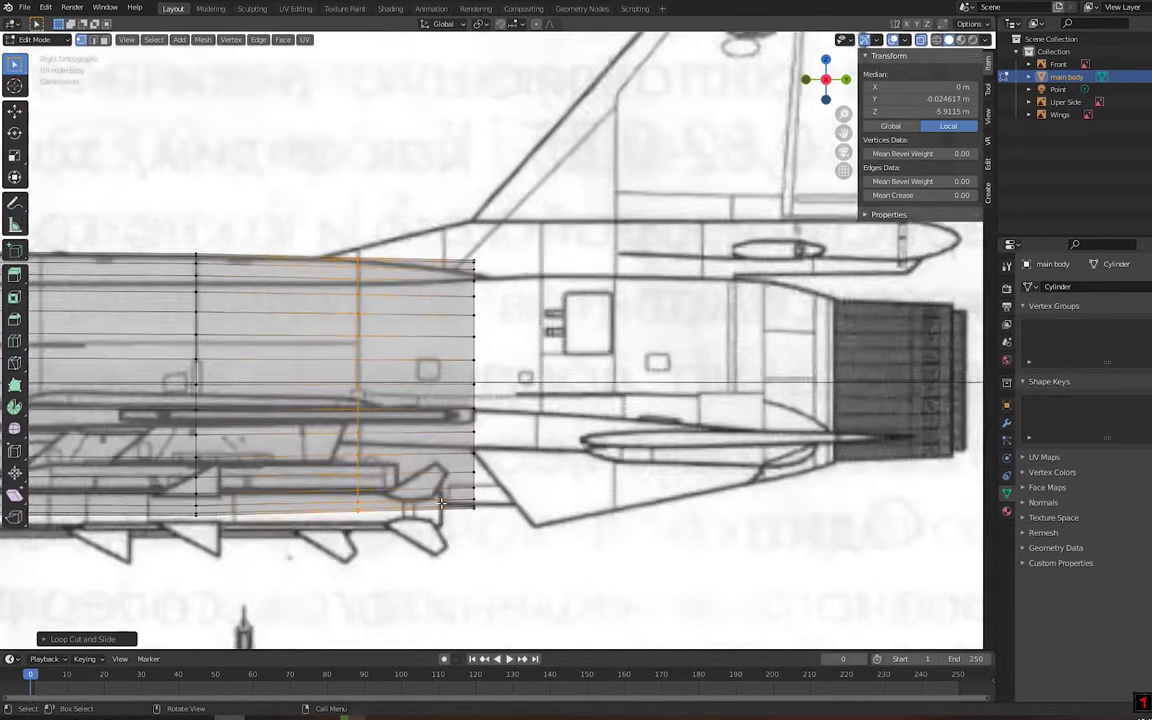
{"action": "key", "text": "s"}
{"action": "scroll", "coordinate": [535, 555], "scroll_direction": "up", "scroll_amount": 2}
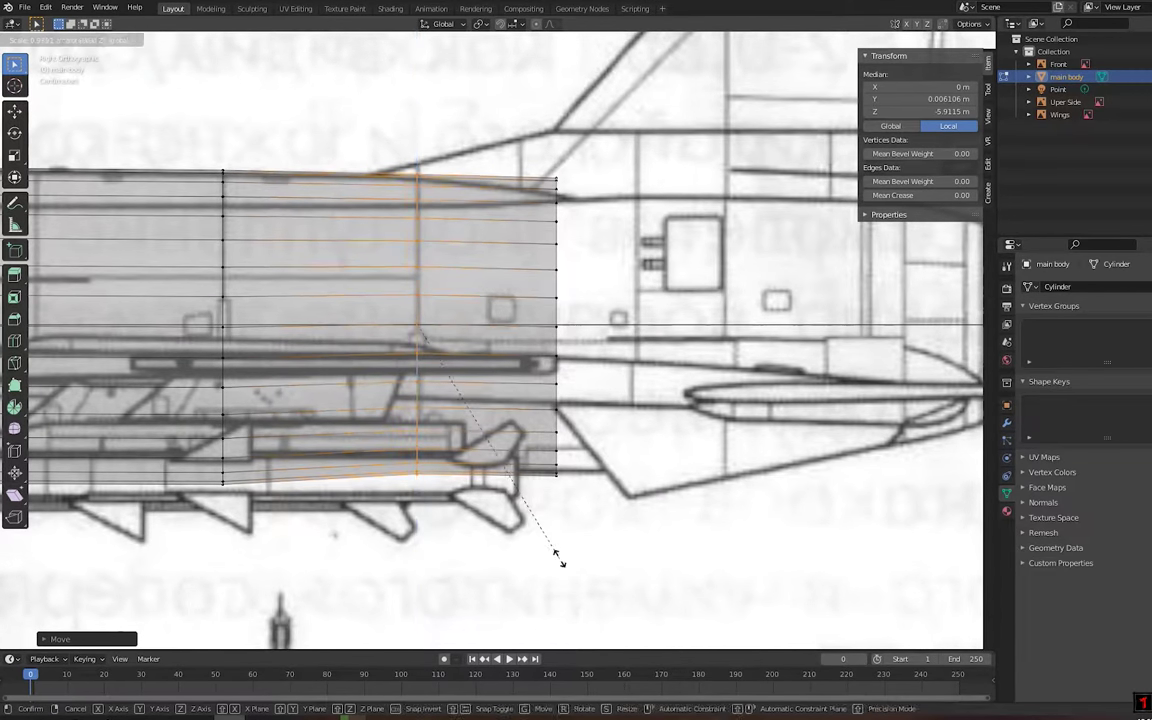
{"action": "key", "text": "z"}
{"action": "scroll", "coordinate": [540, 530], "scroll_direction": "up", "scroll_amount": 2}
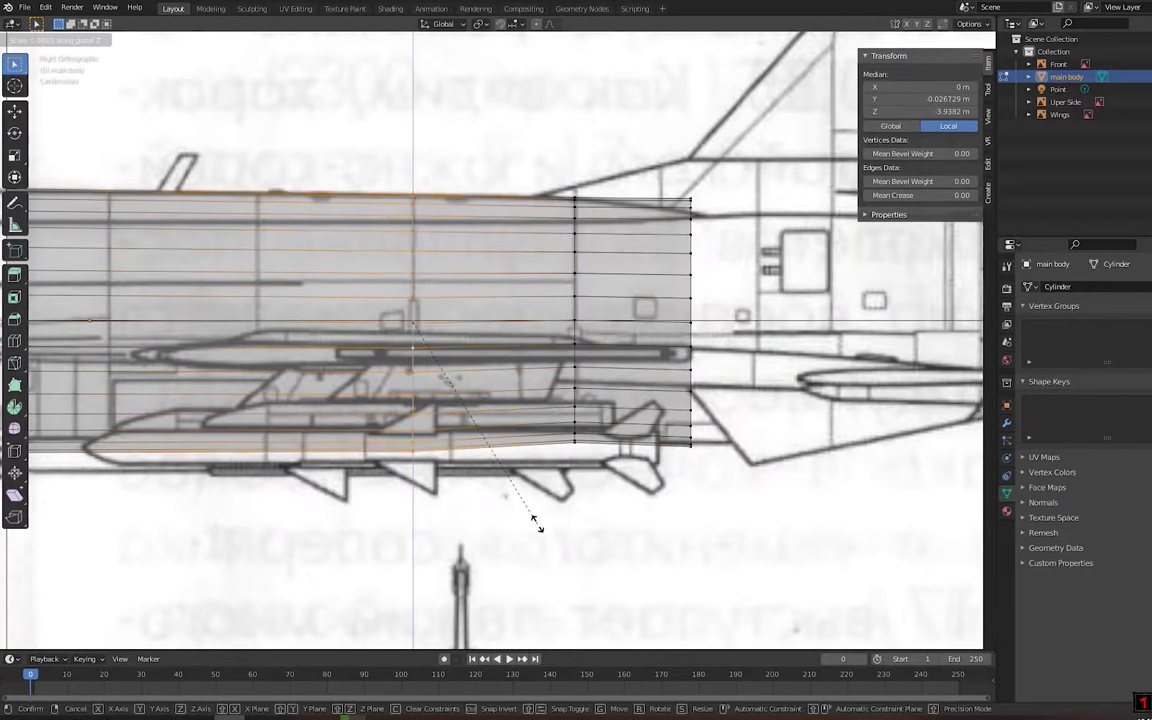
{"action": "left_click", "coordinate": [562, 546]}
{"action": "scroll", "coordinate": [560, 460], "scroll_direction": "down", "scroll_amount": 2}
{"action": "scroll", "coordinate": [560, 440], "scroll_direction": "up", "scroll_amount": 2}
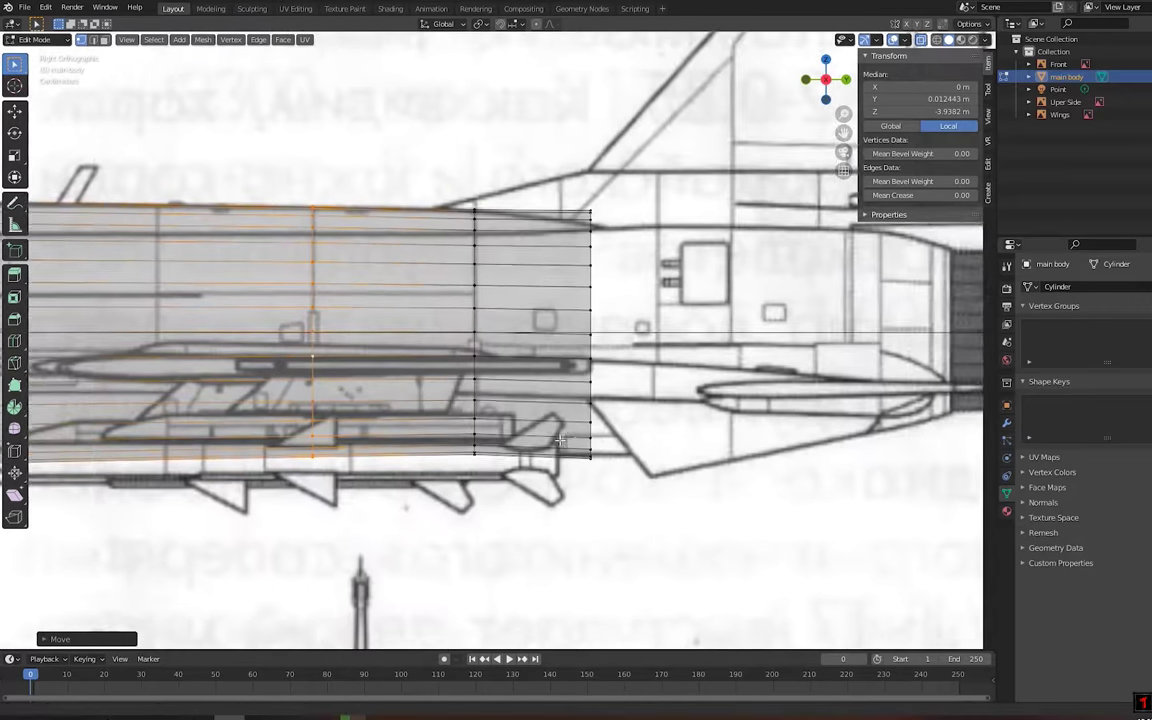
Select and move the rear end loop, checking the fit in the side view
{"action": "left_click", "coordinate": [590, 440], "text": "alt"}
{"action": "key", "text": "g"}
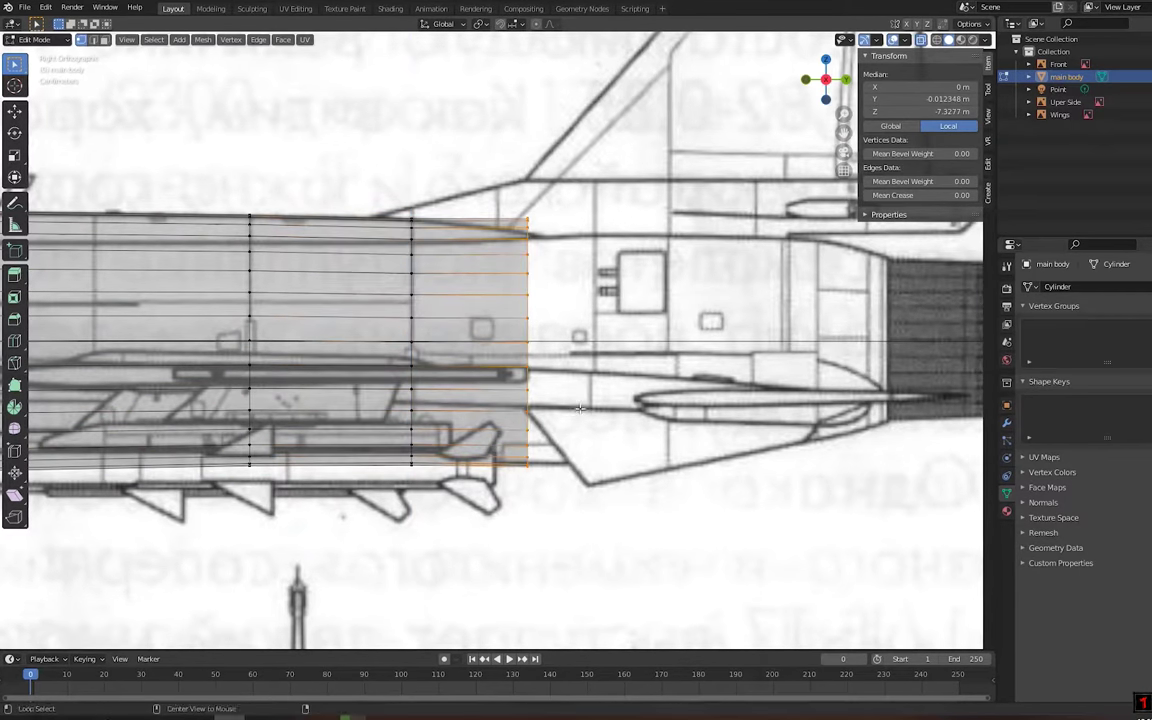
{"action": "scroll", "coordinate": [555, 550], "scroll_direction": "up", "scroll_amount": 3}
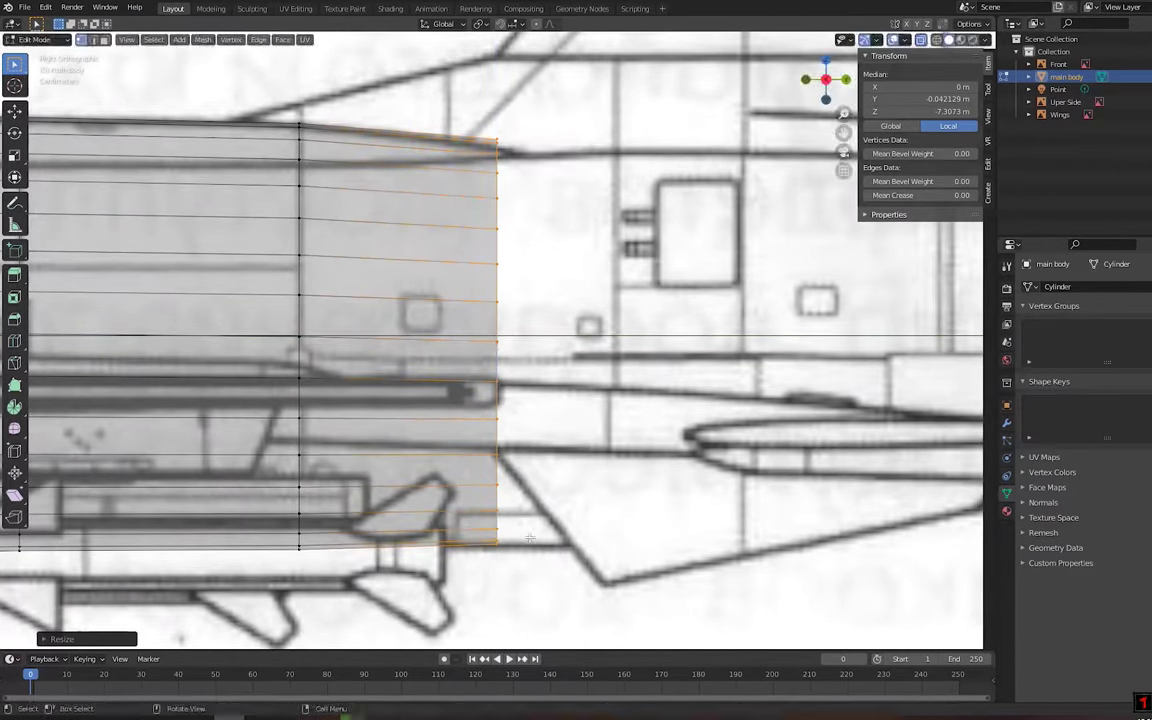
{"action": "key", "text": "s"}
{"action": "key", "text": "z"}
{"action": "key", "text": "Escape"}
{"action": "middle_click_drag", "start_coordinate": [564, 594], "coordinate": [509, 442]}
{"action": "key", "text": "KP_3"}
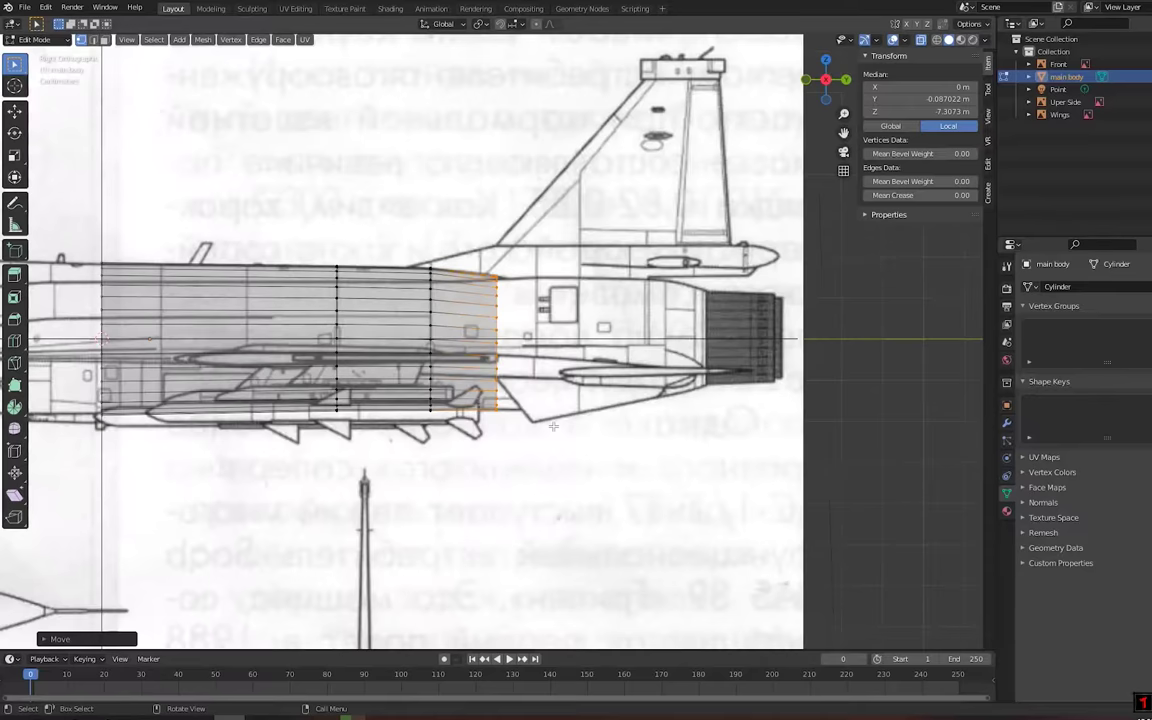
{"action": "scroll", "coordinate": [449, 348], "scroll_direction": "up", "scroll_amount": 3}
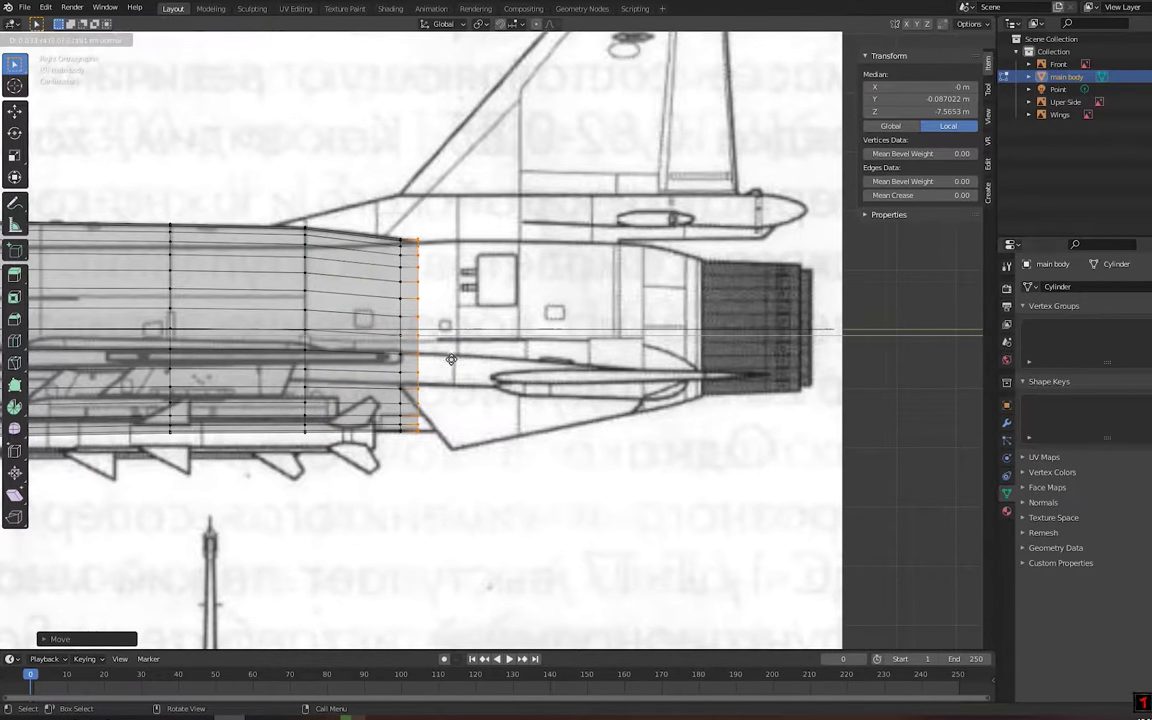
{"action": "scroll", "coordinate": [451, 359], "scroll_direction": "up", "scroll_amount": 4}
Place a new ring from the end loop along the fuselage, checking its width from above
{"action": "key", "text": "Escape"}
{"action": "key", "text": "Escape"}
{"action": "key", "text": "KP_7"}
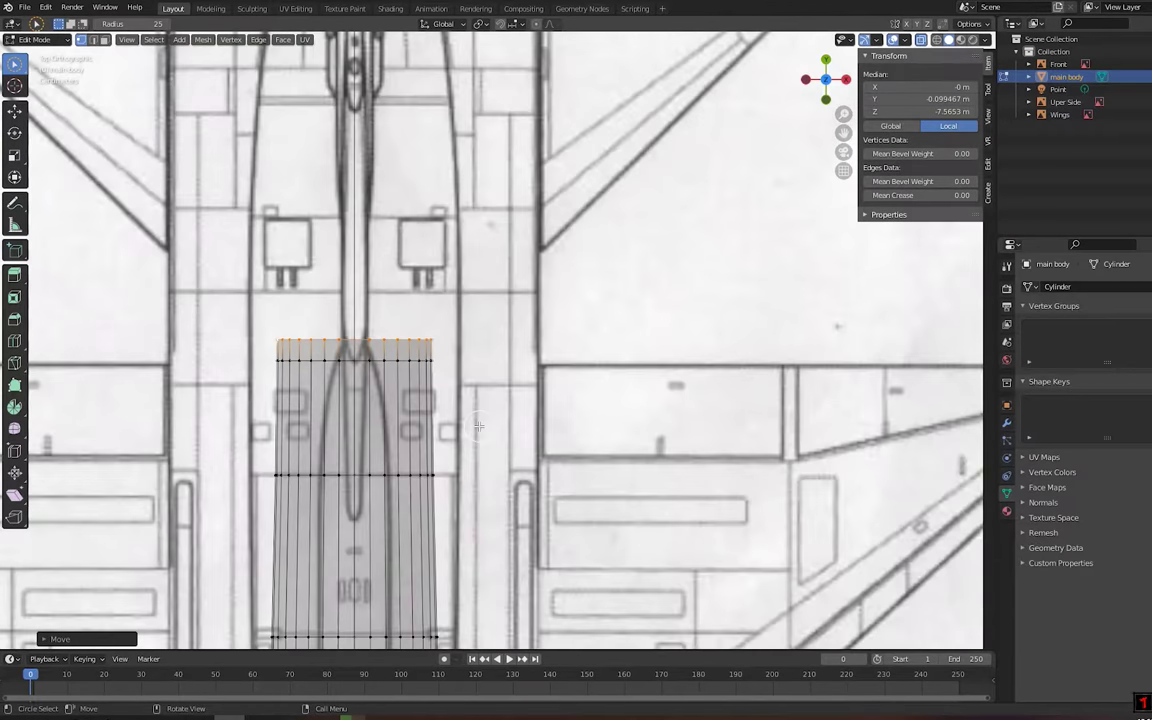
{"action": "key", "text": "KP_3"}
{"action": "scroll", "coordinate": [475, 528], "scroll_direction": "down", "scroll_amount": 3}
{"action": "key", "text": "g"}
{"action": "left_click", "coordinate": [747, 422]}
{"action": "key", "text": "Escape"}
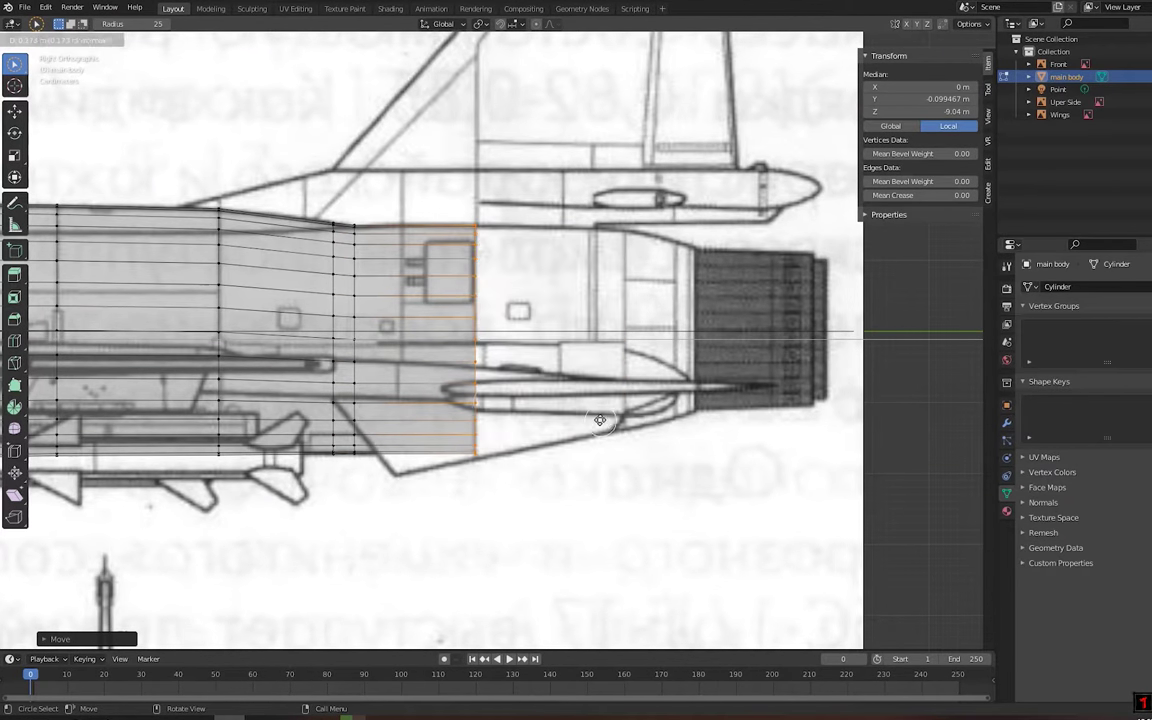
{"action": "scroll", "coordinate": [562, 589], "scroll_direction": "up", "scroll_amount": 1, "text": "ctrl"}
{"action": "key", "text": "Escape"}
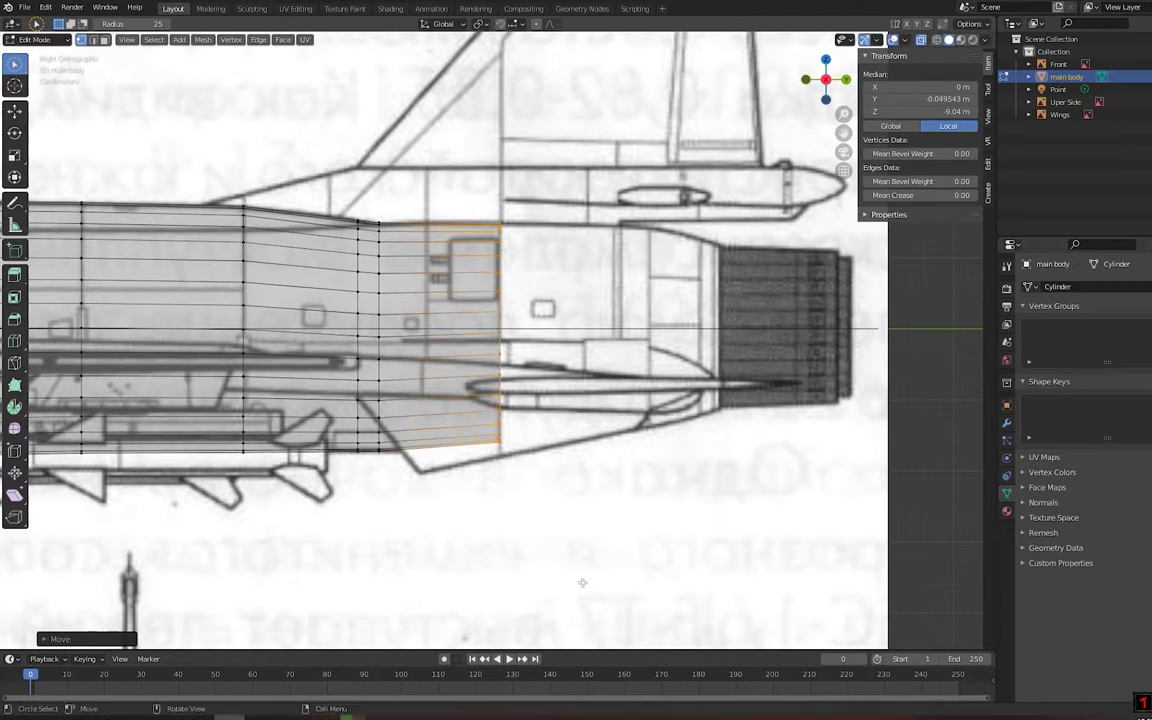
Extrude another ring to the nozzle's start near Z −10.5 m and scale it vertically
{"action": "key", "text": "e"}
{"action": "left_click", "coordinate": [687, 542]}
{"action": "key", "text": "s"}
{"action": "key", "text": "z"}
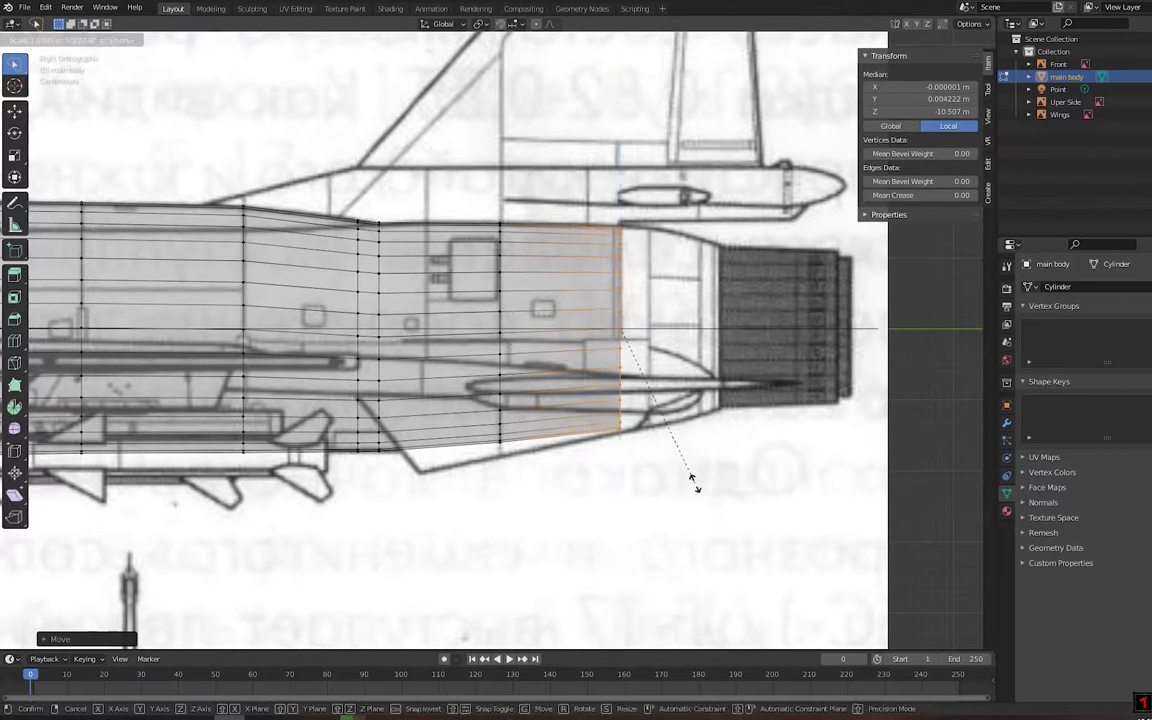
Confirm the new tail ring's vertical scale and orbit to check its shape
{"action": "left_click", "coordinate": [728, 578]}
{"action": "scroll", "coordinate": [622, 502], "scroll_direction": "up", "scroll_amount": 3}
{"action": "left_click", "coordinate": [674, 540]}
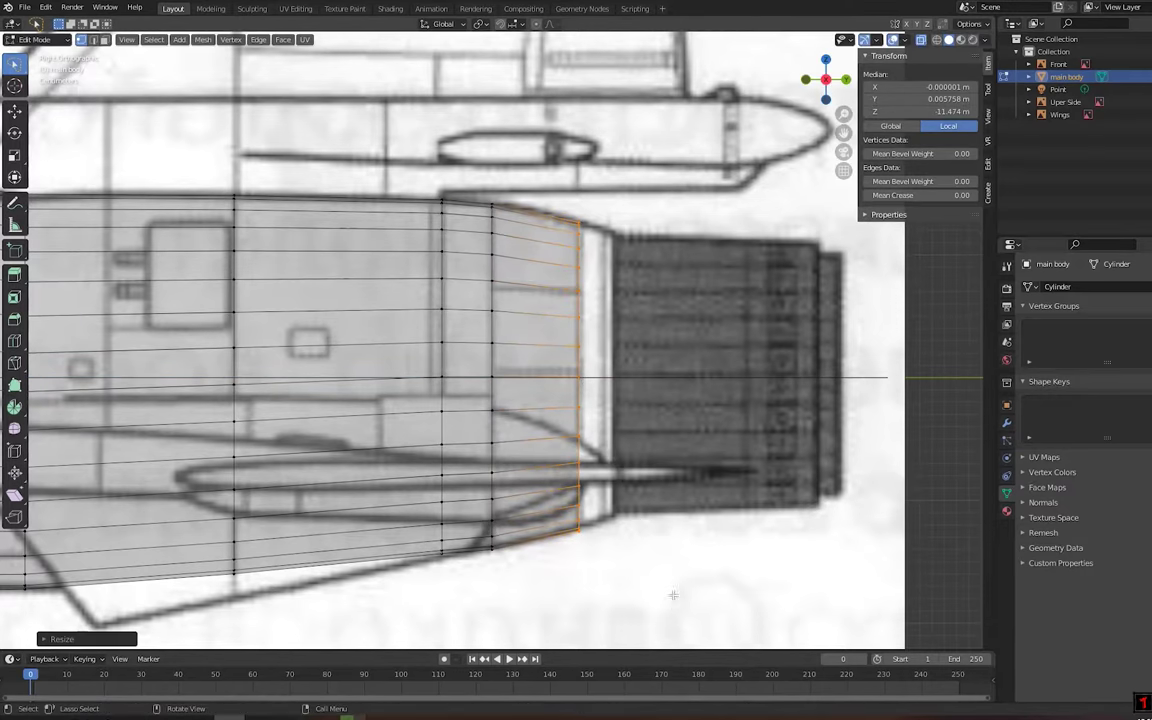
{"action": "middle_click_drag", "start_coordinate": [674, 540], "coordinate": [638, 563]}
{"action": "key", "text": "KP_3"}
Shrink the end ring slightly to the engine nozzle height around Z −11.7 m
{"action": "key", "text": "s"}
{"action": "key", "text": "z"}
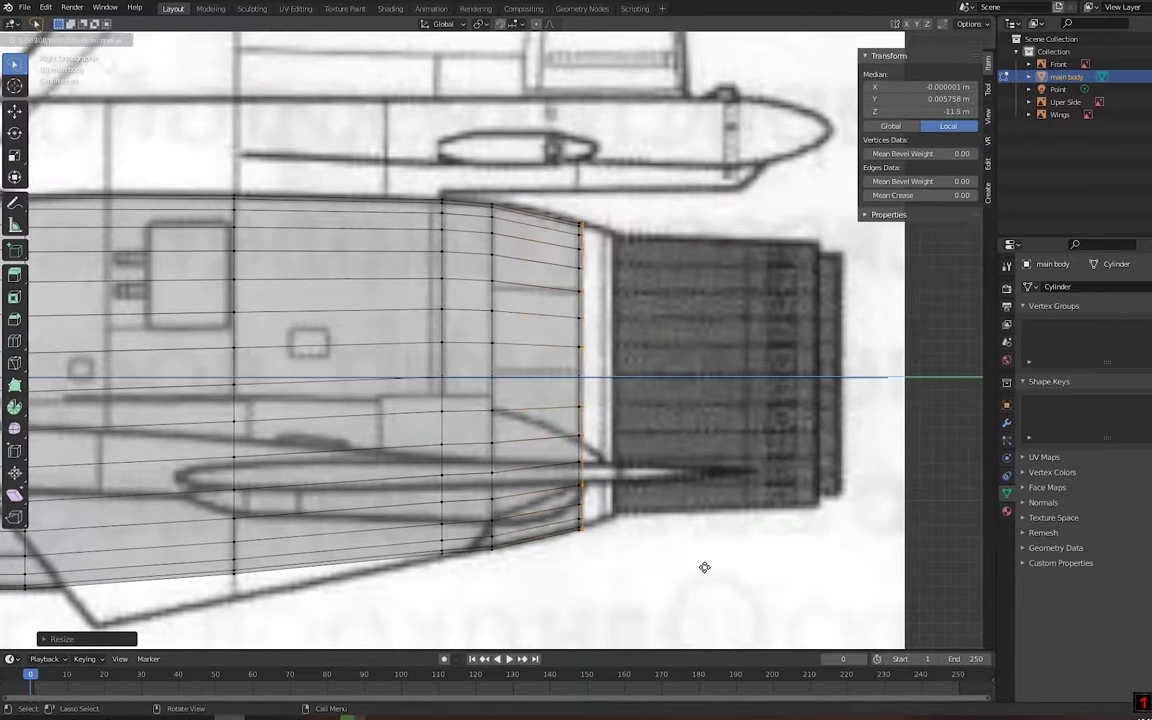
{"action": "mouse_move", "coordinate": [762, 617]}
{"action": "middle_mouse_down"}
{"action": "mouse_move", "coordinate": [748, 581]}
{"action": "mouse_move", "coordinate": [710, 597]}
{"action": "middle_mouse_up"}
{"action": "key", "text": "KP_3"}
{"action": "key", "text": "s"}
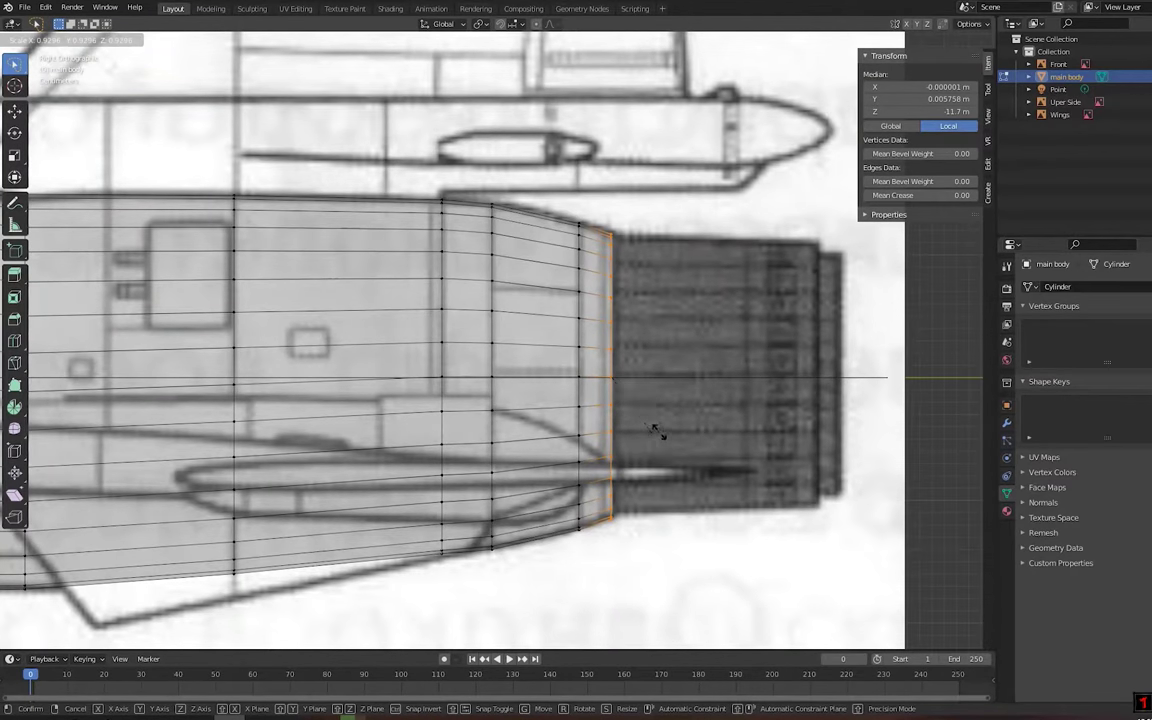
{"action": "left_click", "coordinate": [655, 430]}
{"action": "middle_click_drag", "start_coordinate": [655, 430], "coordinate": [720, 465]}
{"action": "key", "text": "KP_3"}
{"action": "middle_click_drag", "start_coordinate": [779, 494], "coordinate": [779, 602]}
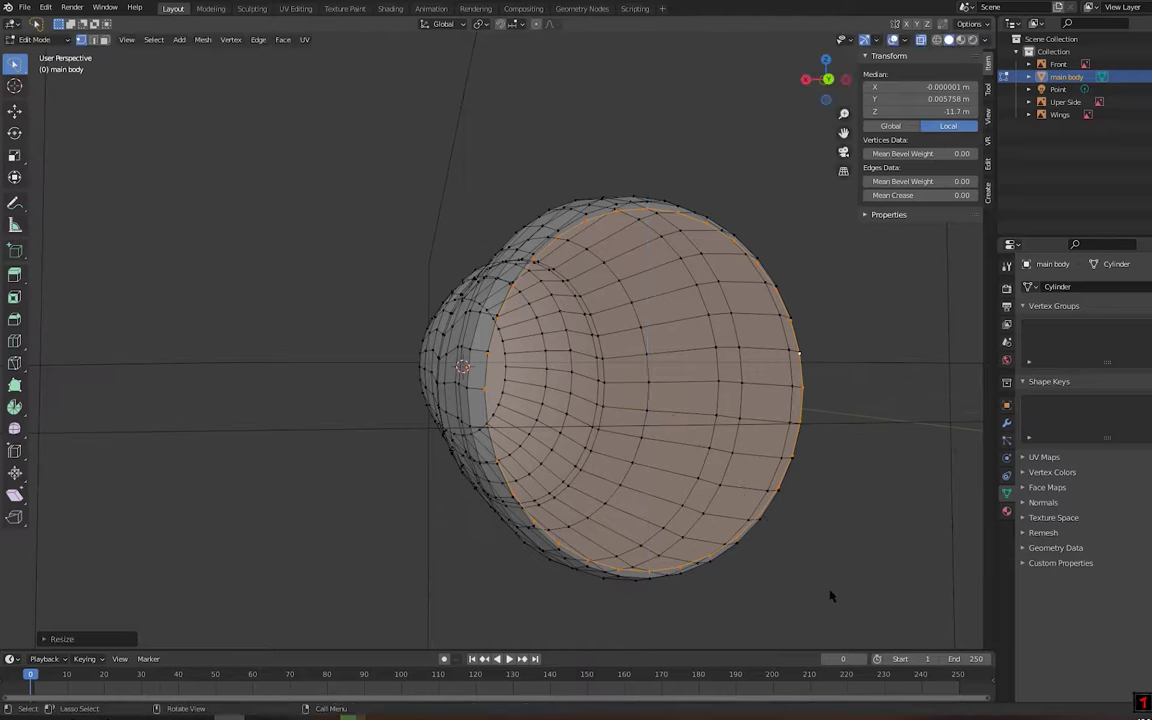
Extrude the tail end face out to the engine nozzle's length
{"action": "key", "text": "ctrl+KP_1"}
{"action": "key", "text": "s"}
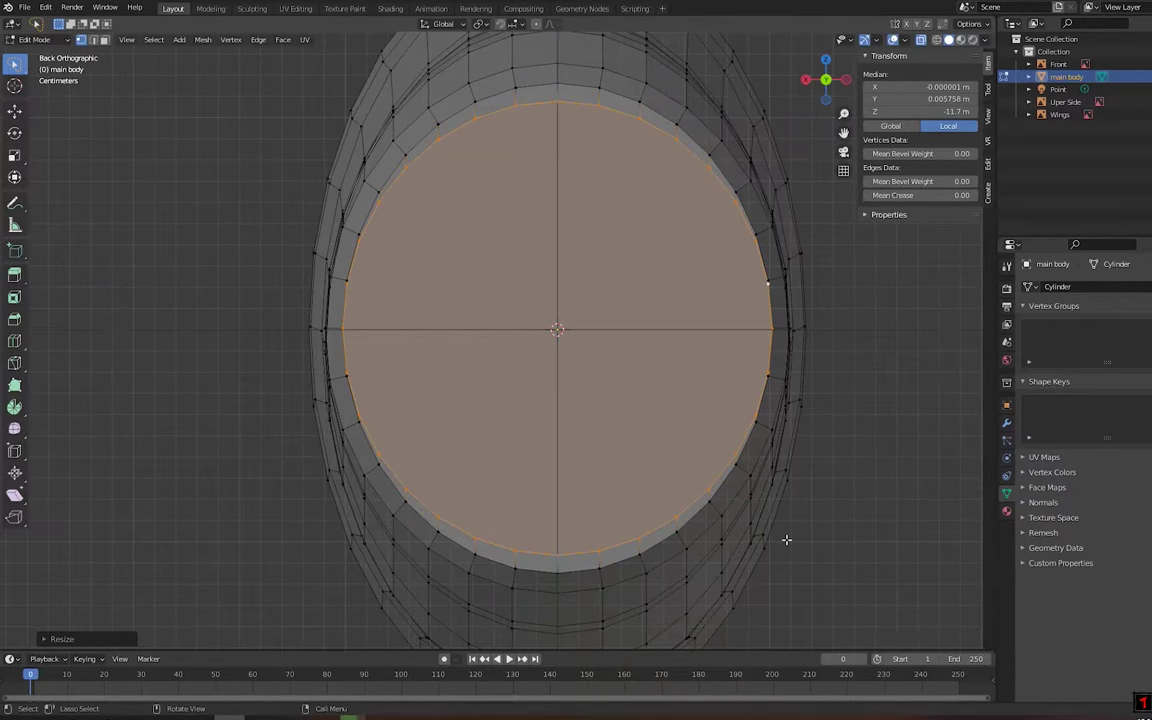
{"action": "key", "text": "KP_3"}
{"action": "key", "text": "e"}
{"action": "left_click", "coordinate": [689, 478]}
{"action": "middle_click_drag", "start_coordinate": [689, 478], "coordinate": [331, 412]}
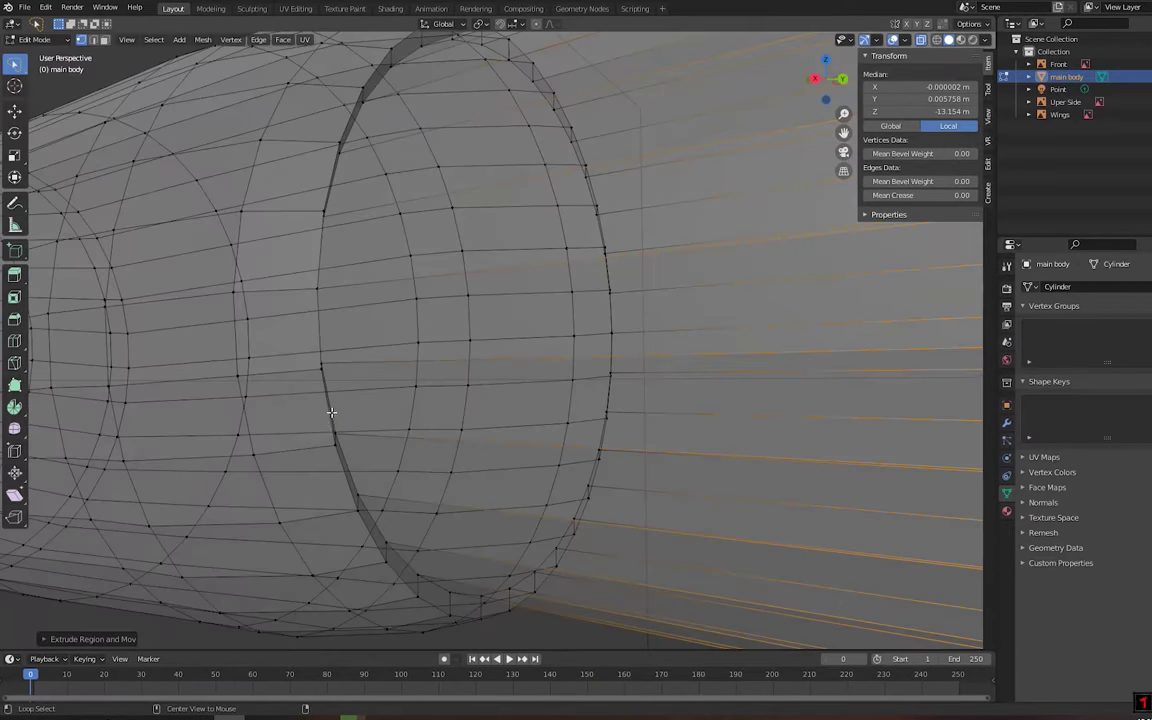
{"action": "key", "text": "KP_3"}
{"action": "key", "text": "s"}
{"action": "key", "text": "z"}
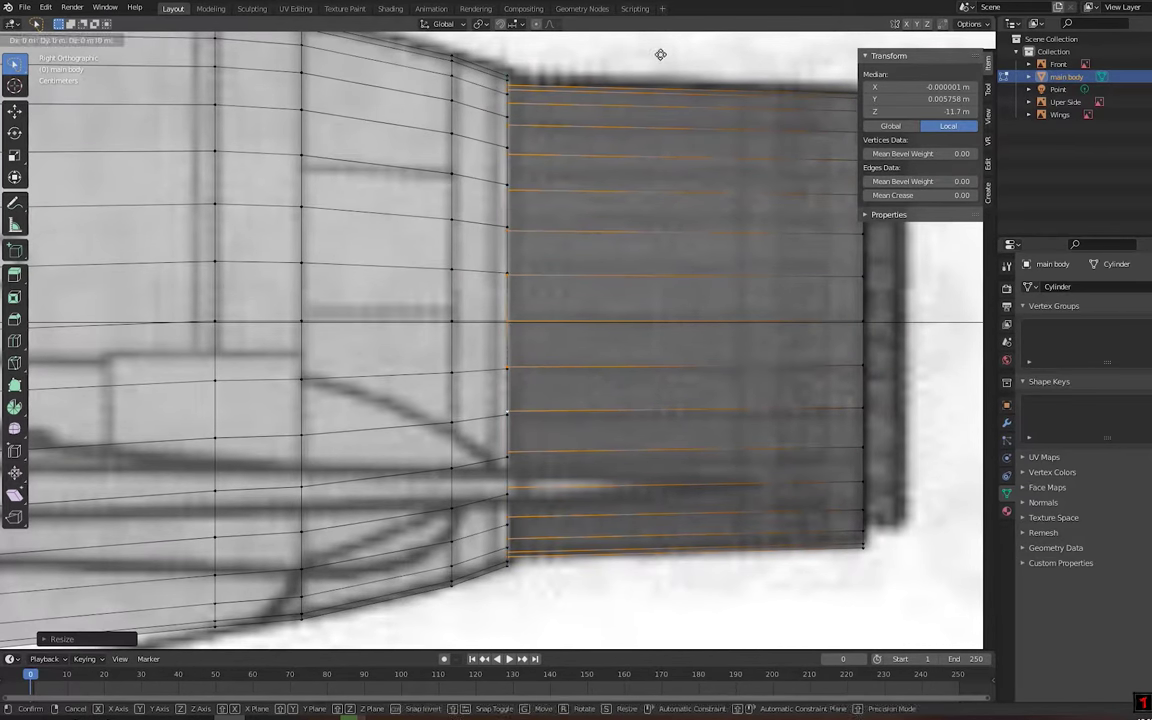
{"action": "key", "text": "Escape"}
{"action": "scroll", "coordinate": [683, 58], "scroll_direction": "down", "scroll_amount": 5}
{"action": "middle_click_drag", "start_coordinate": [683, 58], "coordinate": [738, 491]}
Inset the end face into a rim and extrude the inner face back to about Z −13.3 m
{"action": "key", "text": "i"}
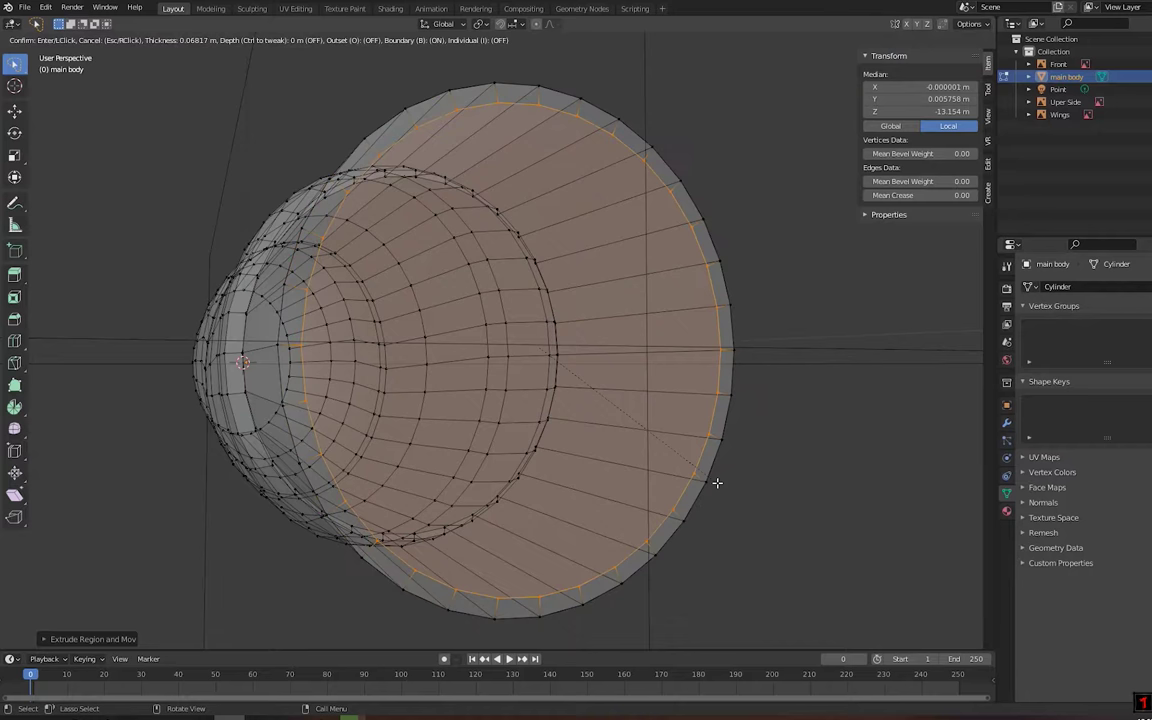
{"action": "key", "text": "KP_3"}
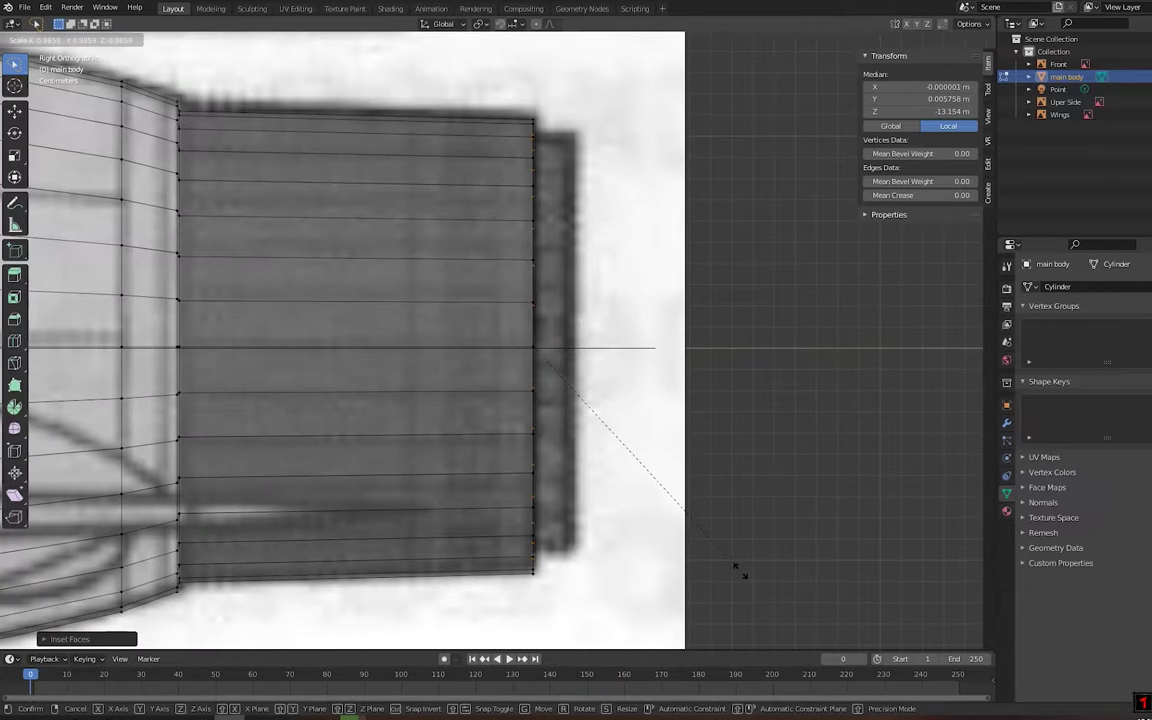
{"action": "key", "text": "e"}
{"action": "left_click", "coordinate": [766, 563]}
{"action": "middle_click_drag", "start_coordinate": [766, 563], "coordinate": [509, 298]}
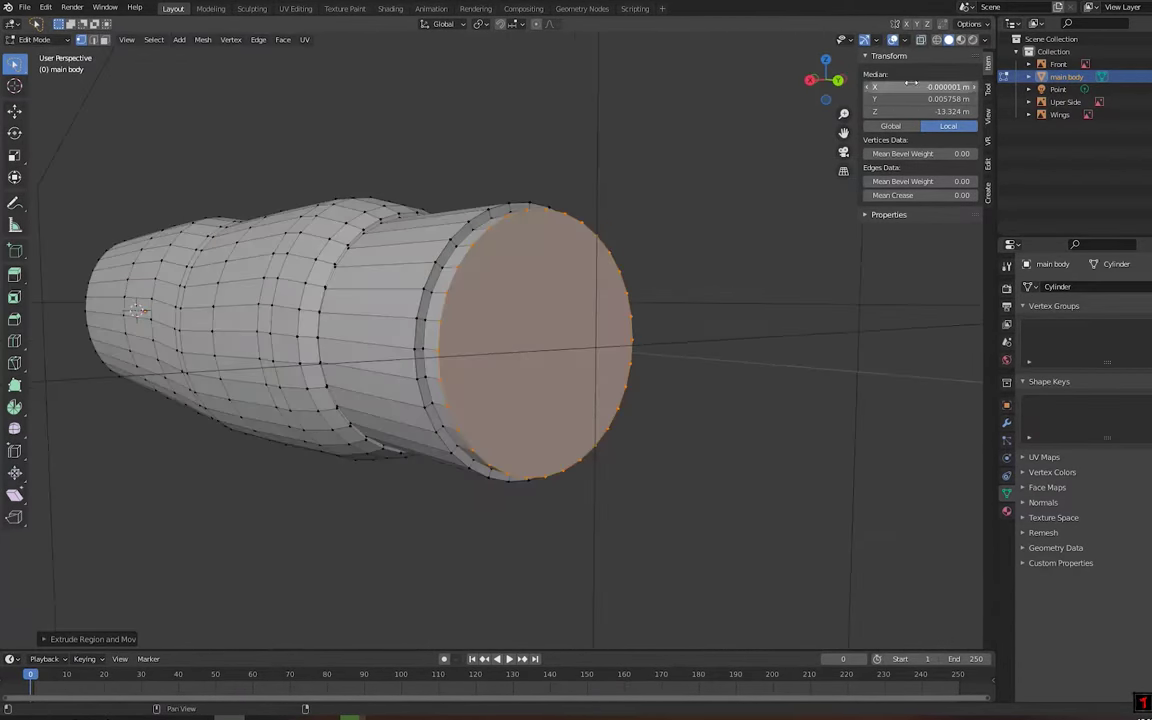
{"action": "key", "text": "KP_3"}
{"action": "scroll", "coordinate": [509, 298], "scroll_direction": "down", "scroll_amount": 4}
{"action": "scroll", "coordinate": [509, 298], "scroll_direction": "up", "scroll_amount": 2}
{"action": "key", "text": "KP_7"}
Scale the nozzle-joint loop narrower to match the blueprint's top-view width
{"action": "scroll", "coordinate": [595, 272], "scroll_direction": "up", "scroll_amount": 3}
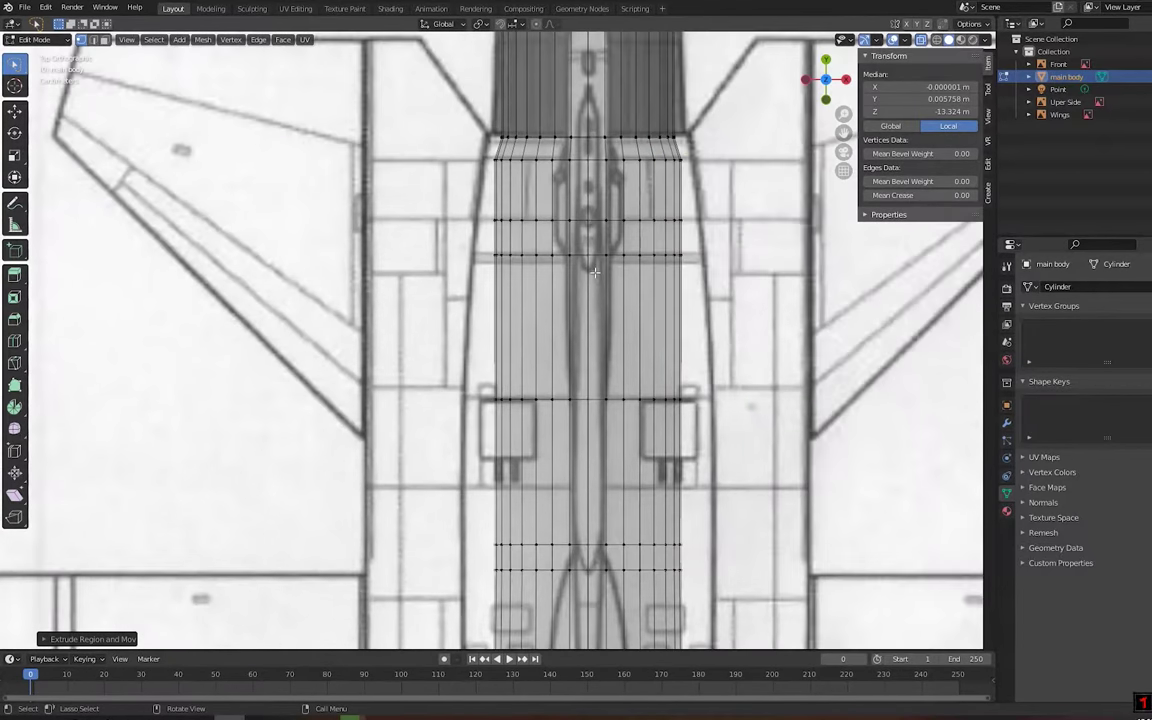
{"action": "scroll", "coordinate": [594, 272], "scroll_direction": "down", "scroll_amount": 1}
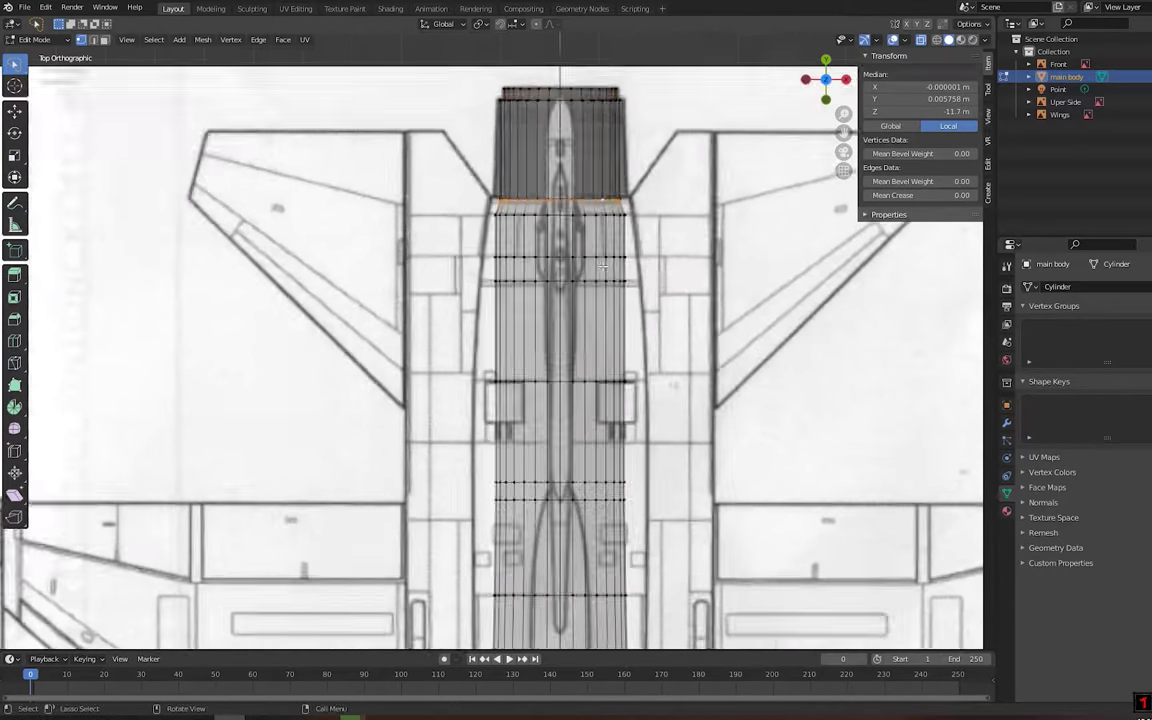
{"action": "scroll", "coordinate": [594, 272], "scroll_direction": "up", "scroll_amount": 2}
{"action": "key", "text": "s"}
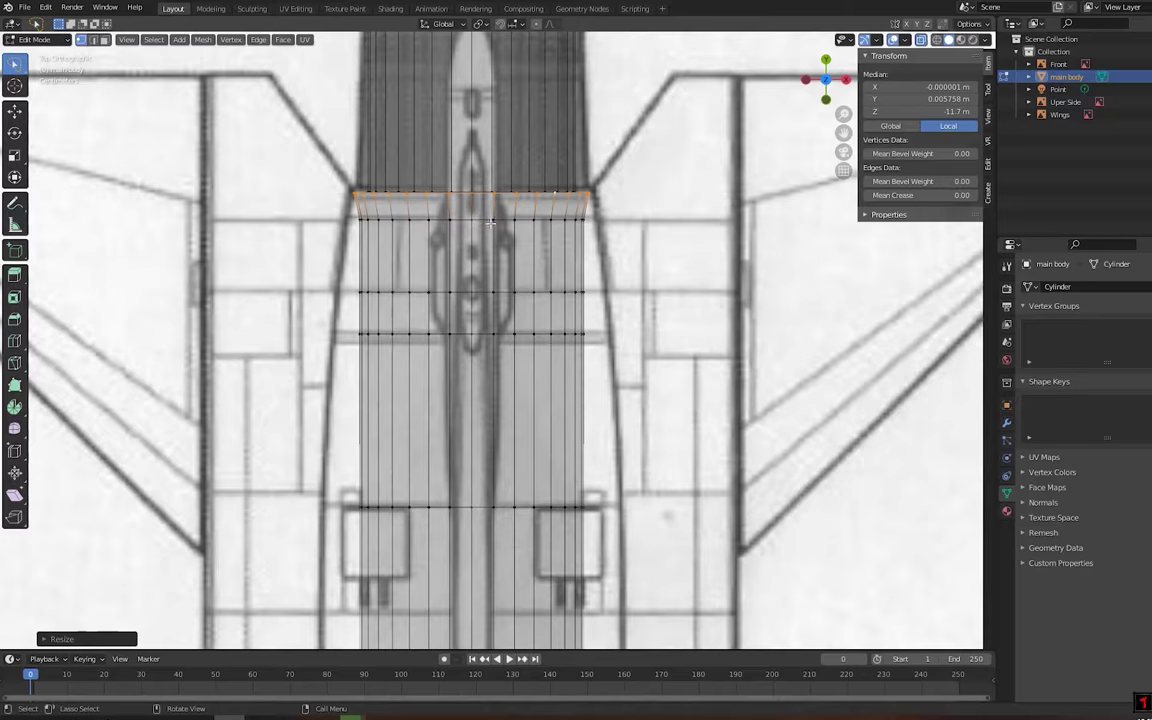
{"action": "scroll", "coordinate": [555, 333], "scroll_direction": "up", "scroll_amount": 3}
{"action": "left_click", "coordinate": [571, 330]}
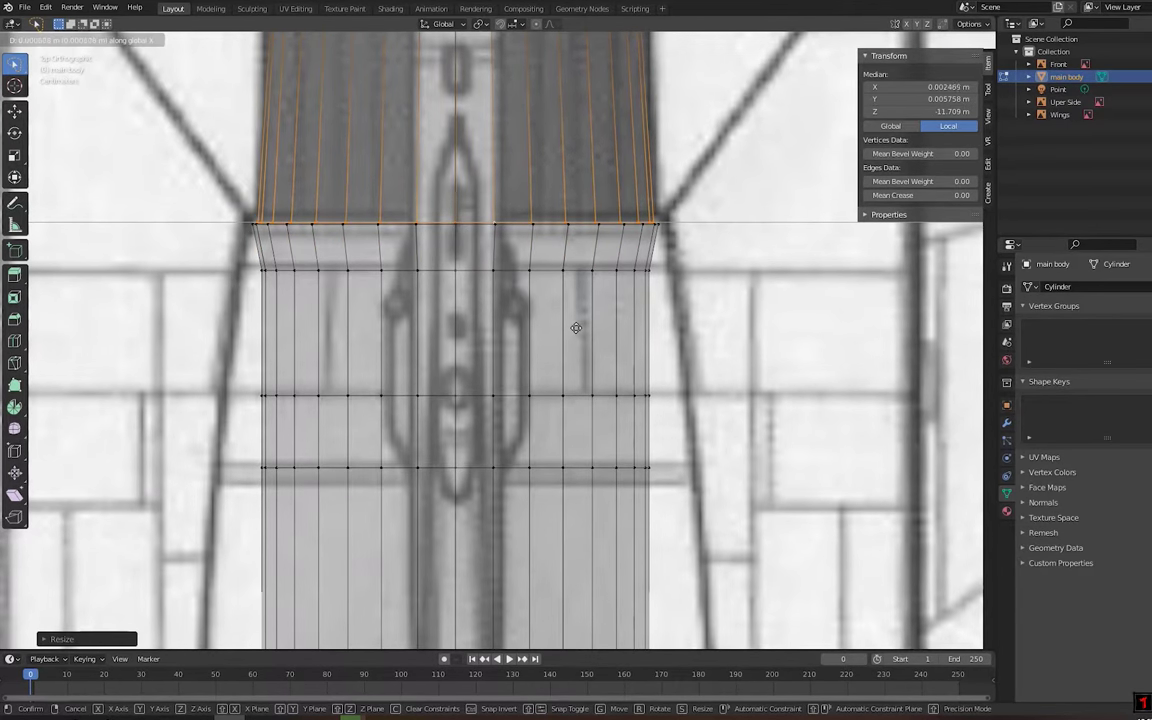
{"action": "scroll", "coordinate": [540, 260], "scroll_direction": "down", "scroll_amount": 5}
{"action": "scroll", "coordinate": [496, 186], "scroll_direction": "up", "scroll_amount": 1}
{"action": "left_click", "coordinate": [517, 250]}
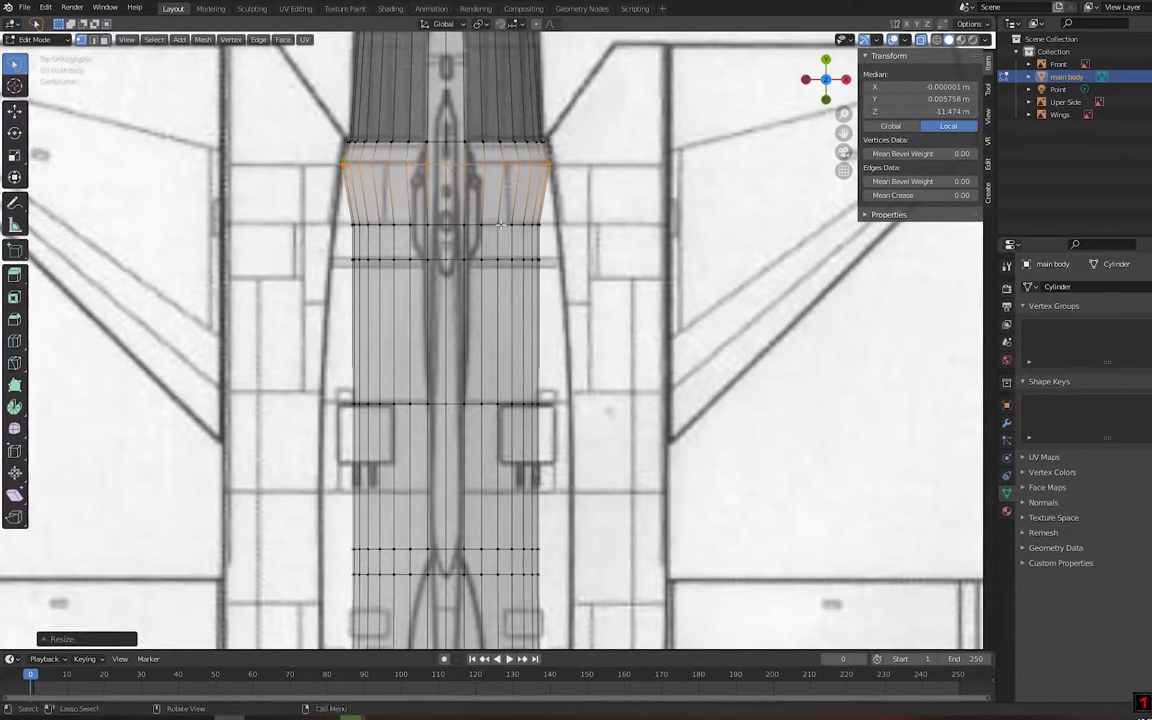
Resize the fuselage ring's width against the top-view body outline
{"action": "scroll", "coordinate": [576, 360], "scroll_direction": "down", "scroll_amount": 3}
{"action": "scroll", "coordinate": [411, 283], "scroll_direction": "up", "scroll_amount": 1}
{"action": "scroll", "coordinate": [411, 283], "scroll_direction": "up", "scroll_amount": 2}
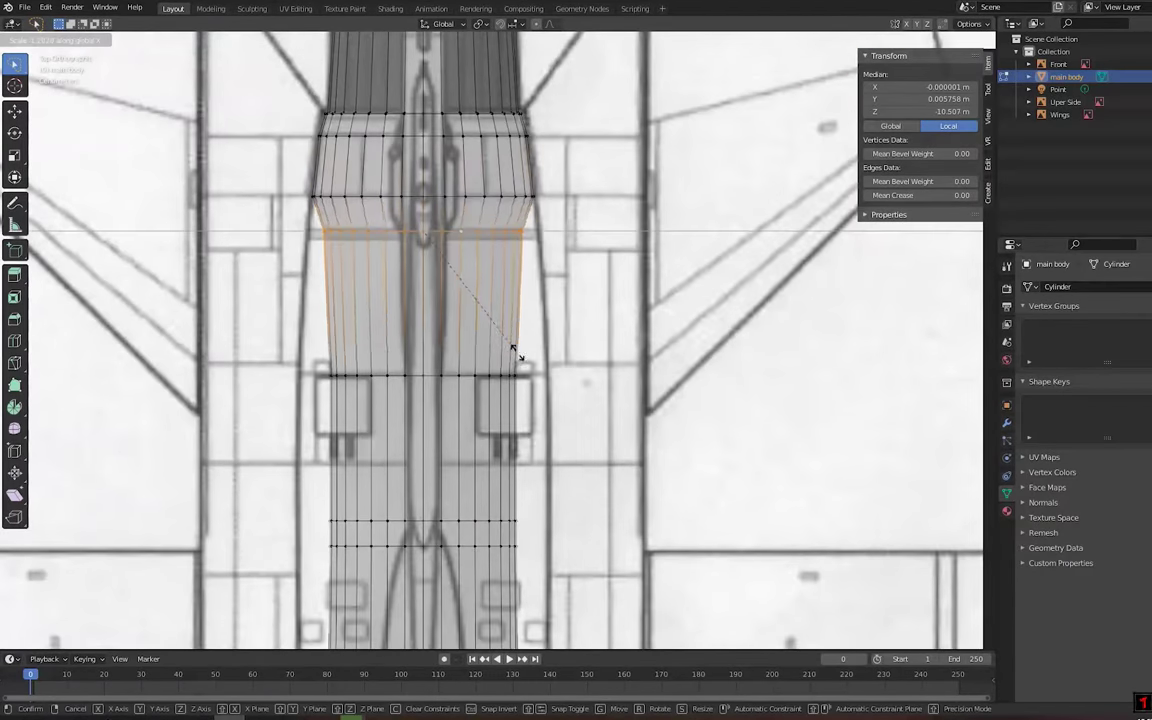
{"action": "key", "text": "s"}
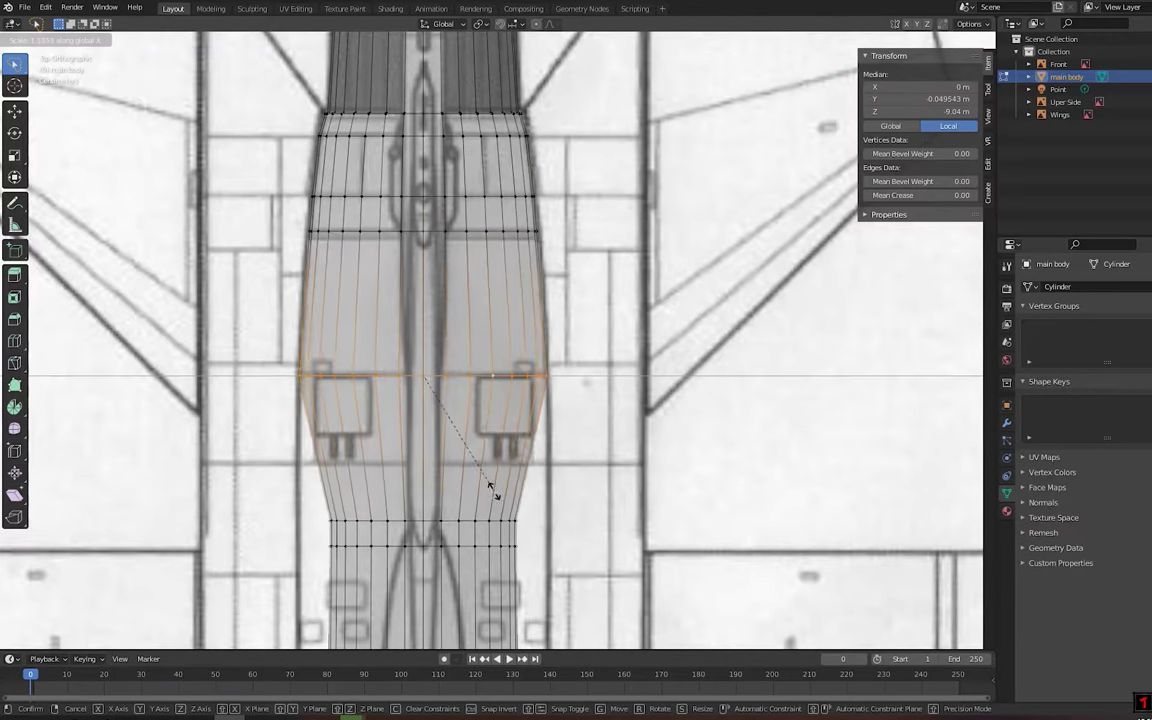
{"action": "scroll", "coordinate": [490, 495], "scroll_direction": "up", "scroll_amount": 2}
{"action": "scroll", "coordinate": [520, 420], "scroll_direction": "up", "scroll_amount": 1}
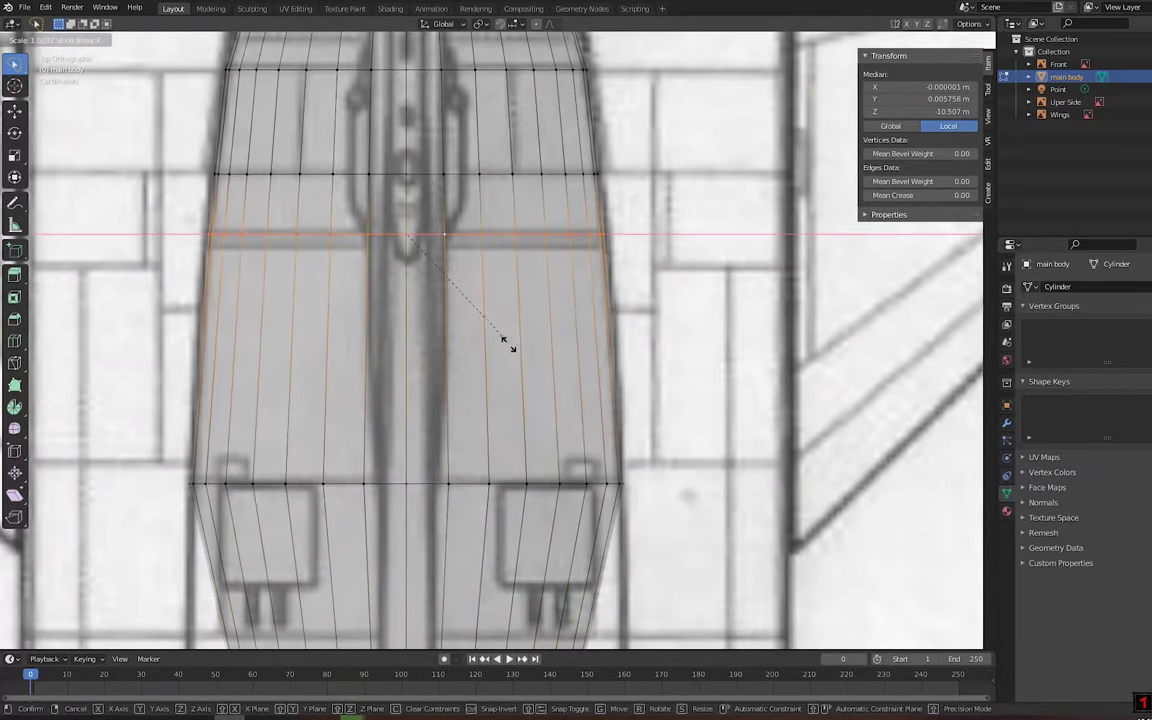
{"action": "left_click", "coordinate": [503, 340]}
{"action": "middle_click_drag", "start_coordinate": [503, 340], "coordinate": [661, 343]}
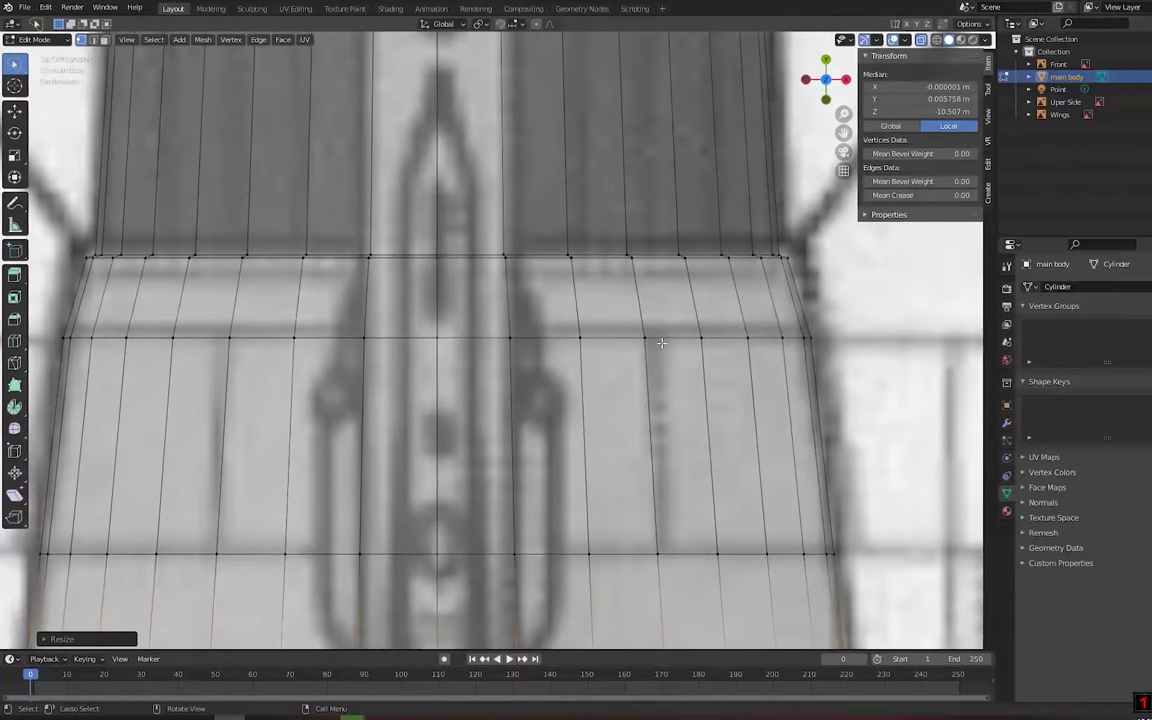
Narrow the rings below the nozzle joint along X to the blueprint width
{"action": "left_click", "coordinate": [661, 343], "text": "alt"}
{"action": "key", "text": "s"}
{"action": "key", "text": "x"}
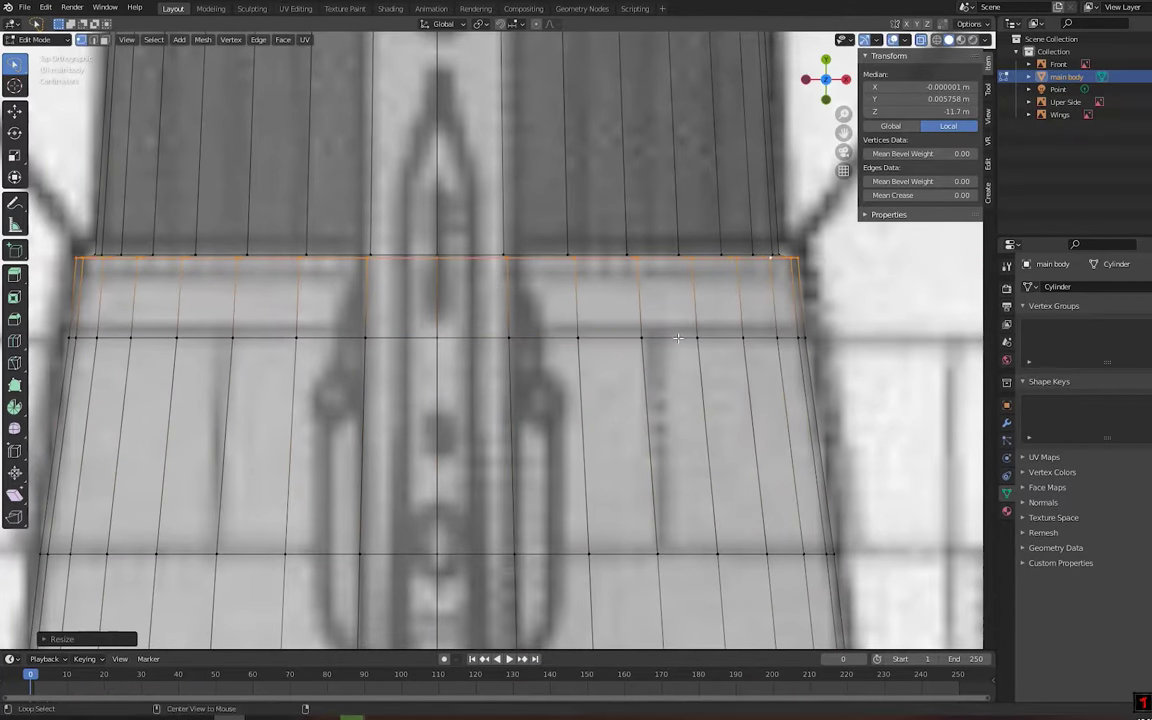
{"action": "left_click", "coordinate": [677, 338], "text": "alt"}
{"action": "key", "text": "s"}
{"action": "key", "text": "x"}
{"action": "left_click", "coordinate": [451, 254], "text": "alt"}
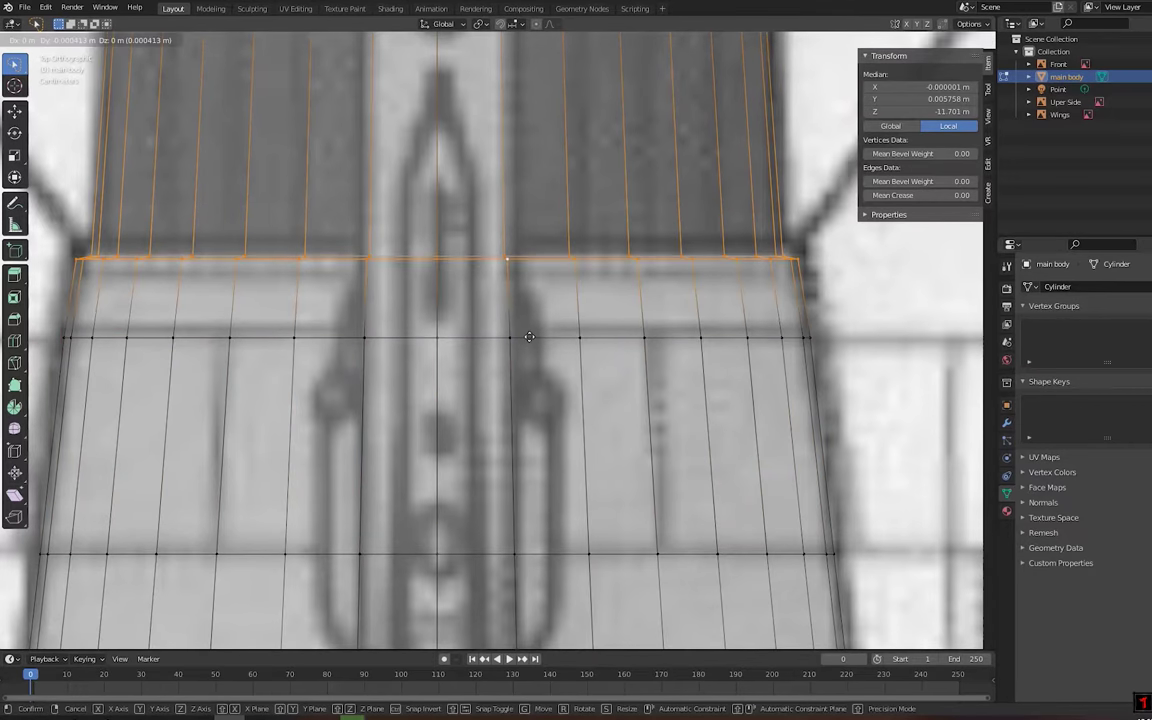
{"action": "left_click", "coordinate": [549, 197]}
Scale the lower fuselage edge loops along X to match the body width
{"action": "scroll", "coordinate": [587, 261], "scroll_direction": "down", "scroll_amount": 1}
{"action": "middle_click_drag", "start_coordinate": [649, 416], "coordinate": [649, 250], "text": "shift"}
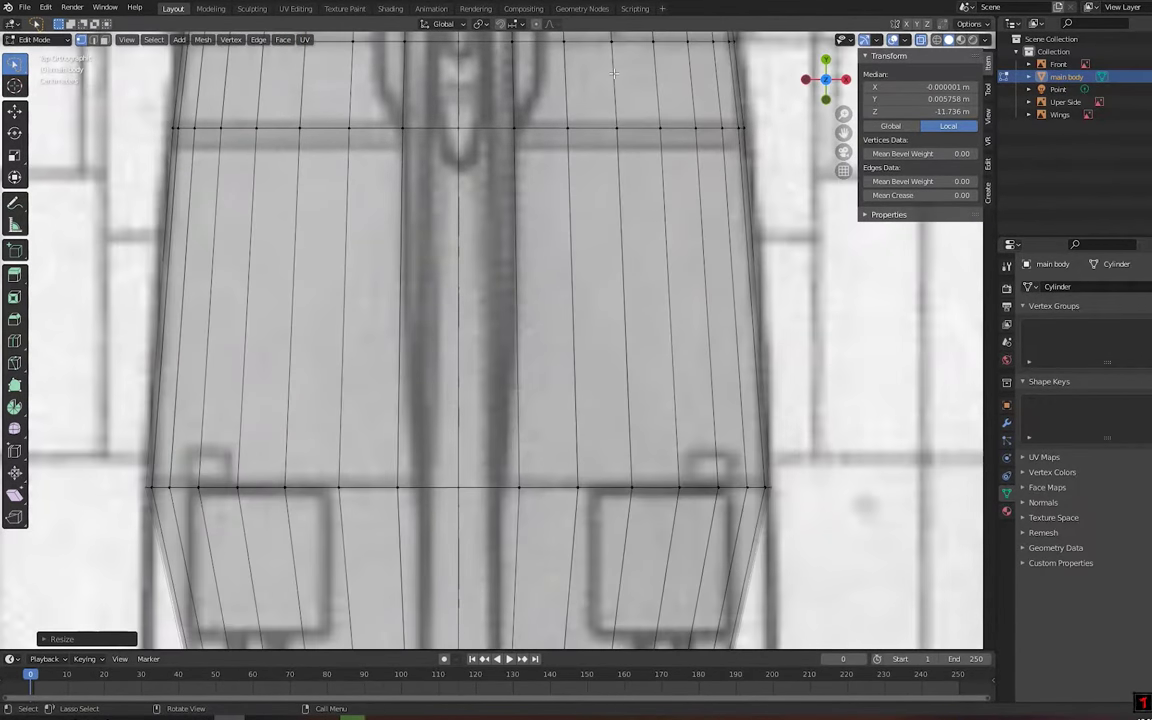
{"action": "left_click", "coordinate": [488, 450], "text": "alt"}
{"action": "key", "text": "s"}
{"action": "key", "text": "x"}
{"action": "left_click", "coordinate": [645, 597]}
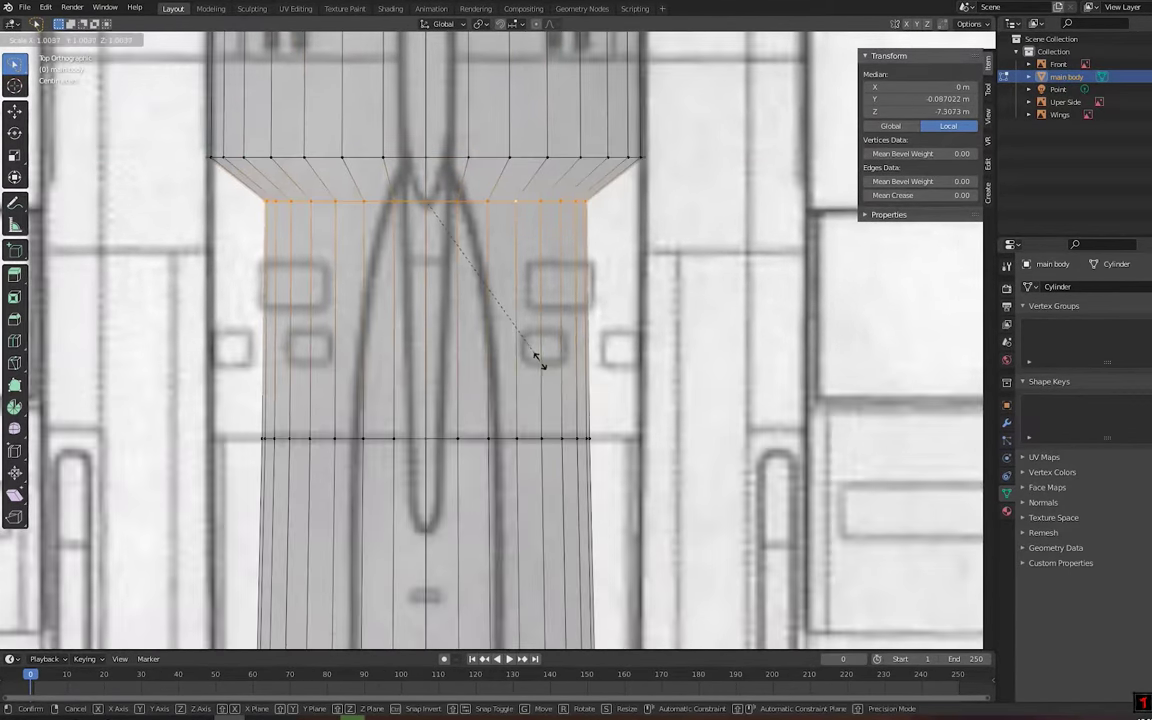
{"action": "key", "text": "s"}
{"action": "key", "text": "x"}
Adjust the X width of two more edge loops against the blueprint
{"action": "left_click", "coordinate": [92, 180]}
{"action": "key", "text": "s"}
{"action": "key", "text": "x"}
{"action": "left_click", "coordinate": [962, 643]}
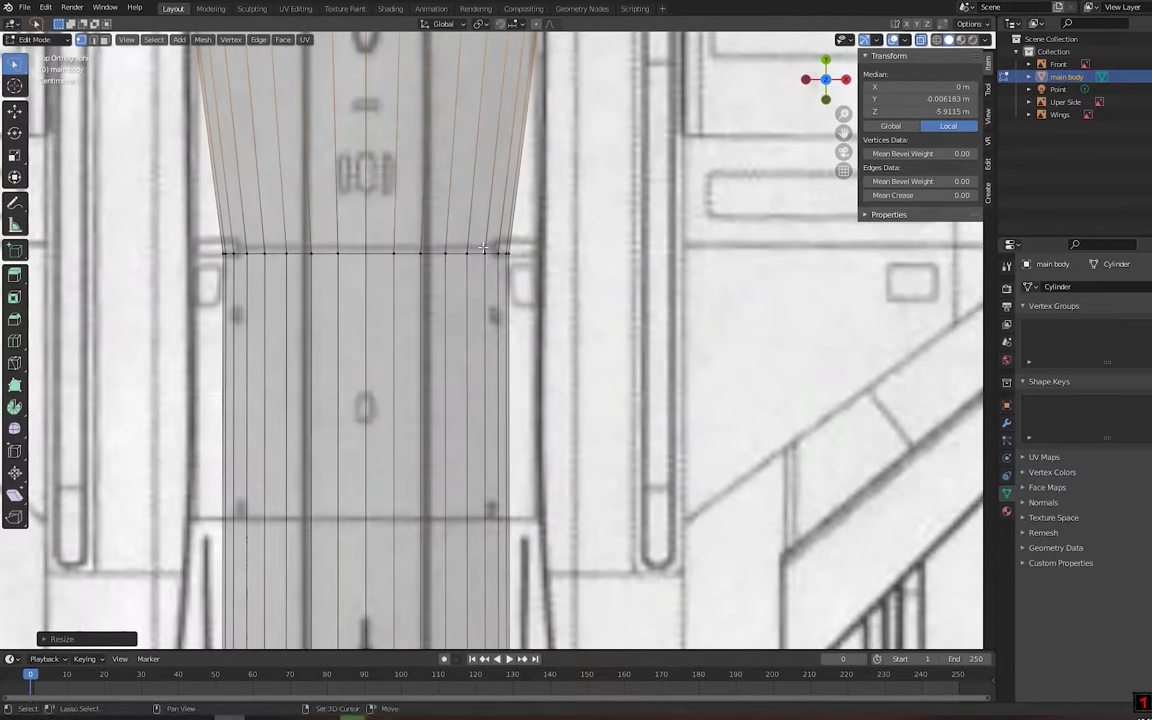
{"action": "left_click", "coordinate": [373, 249], "text": "alt"}
{"action": "key", "text": "s"}
{"action": "key", "text": "x"}
Add a new edge loop across the body and scale its width to fit
{"action": "left_click", "coordinate": [586, 391]}
{"action": "left_click", "coordinate": [440, 253]}
{"action": "key", "text": "s"}
{"action": "key", "text": "x"}
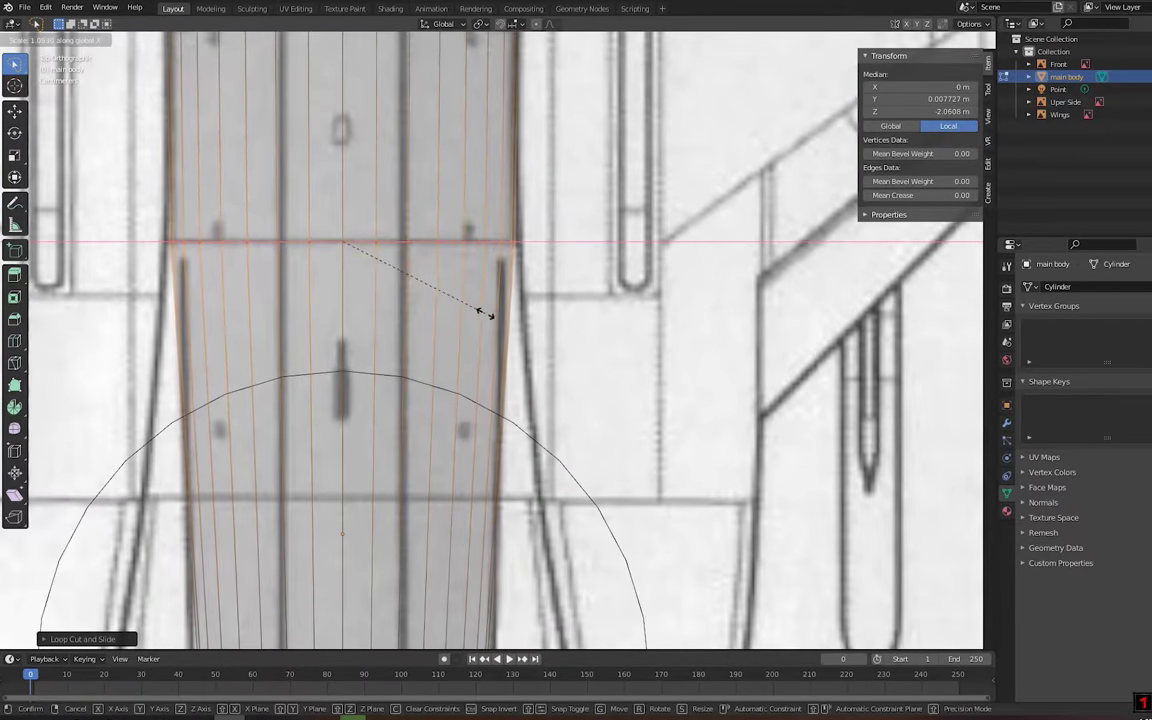
{"action": "left_click", "coordinate": [481, 309]}
{"action": "mouse_move", "coordinate": [483, 524]}
{"action": "middle_mouse_down", "text": "shift"}
{"action": "mouse_move", "coordinate": [493, 359]}
{"action": "mouse_move", "coordinate": [579, 324]}
{"action": "middle_mouse_up", "text": "shift"}
Push the front loop forward, checking it in the side and top views
{"action": "left_click", "coordinate": [533, 373]}
{"action": "scroll", "coordinate": [533, 373], "scroll_direction": "down", "scroll_amount": 3}
{"action": "key", "text": "KP_3"}
{"action": "key", "text": "KP_7"}
{"action": "key", "text": "g"}
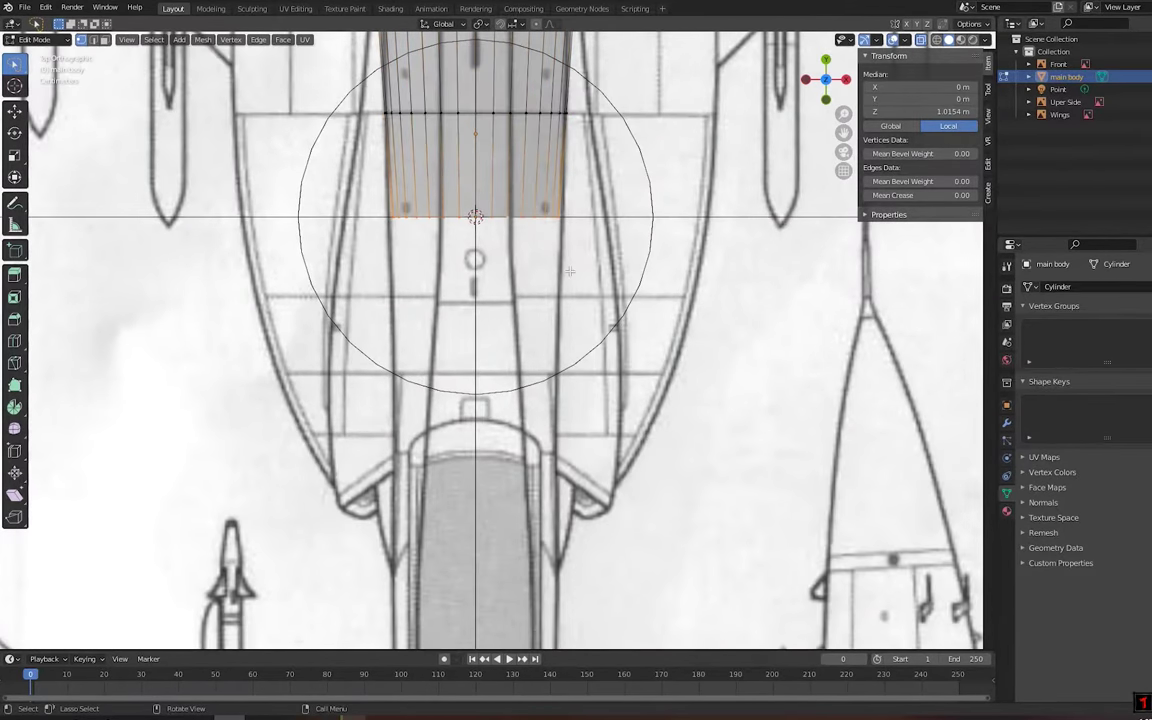
{"action": "key", "text": "KP_1"}
{"action": "key", "text": "KP_7"}
{"action": "key", "text": "KP_3"}
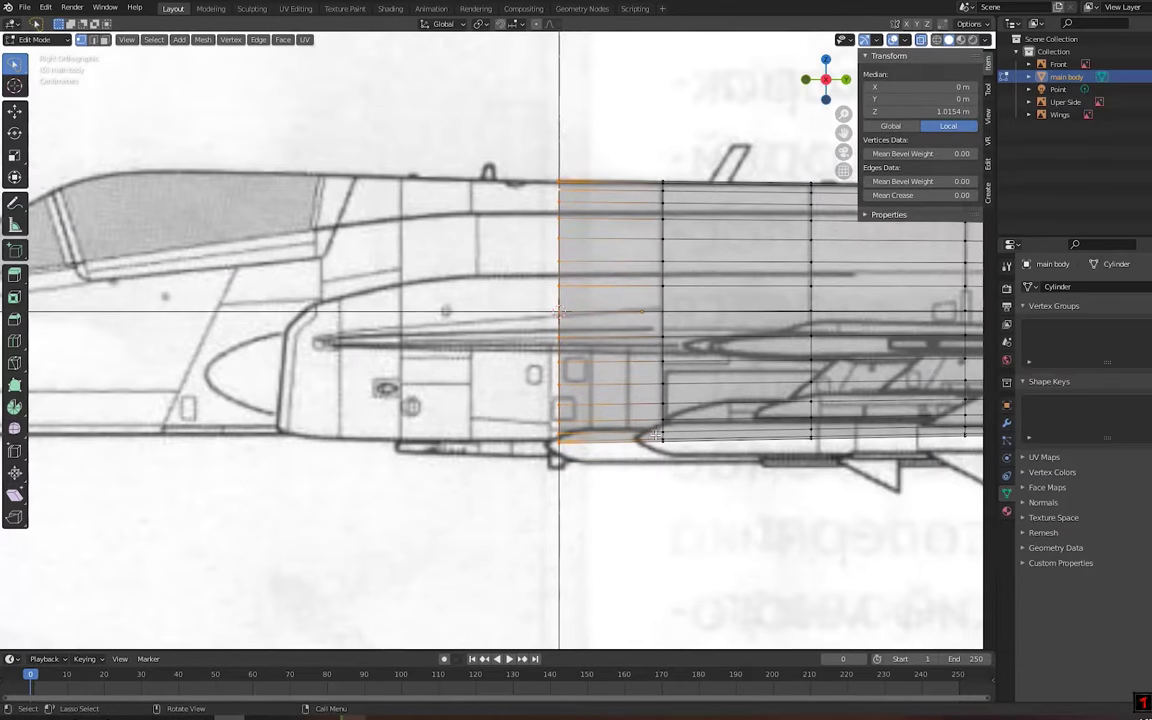
{"action": "key", "text": "KP_7"}
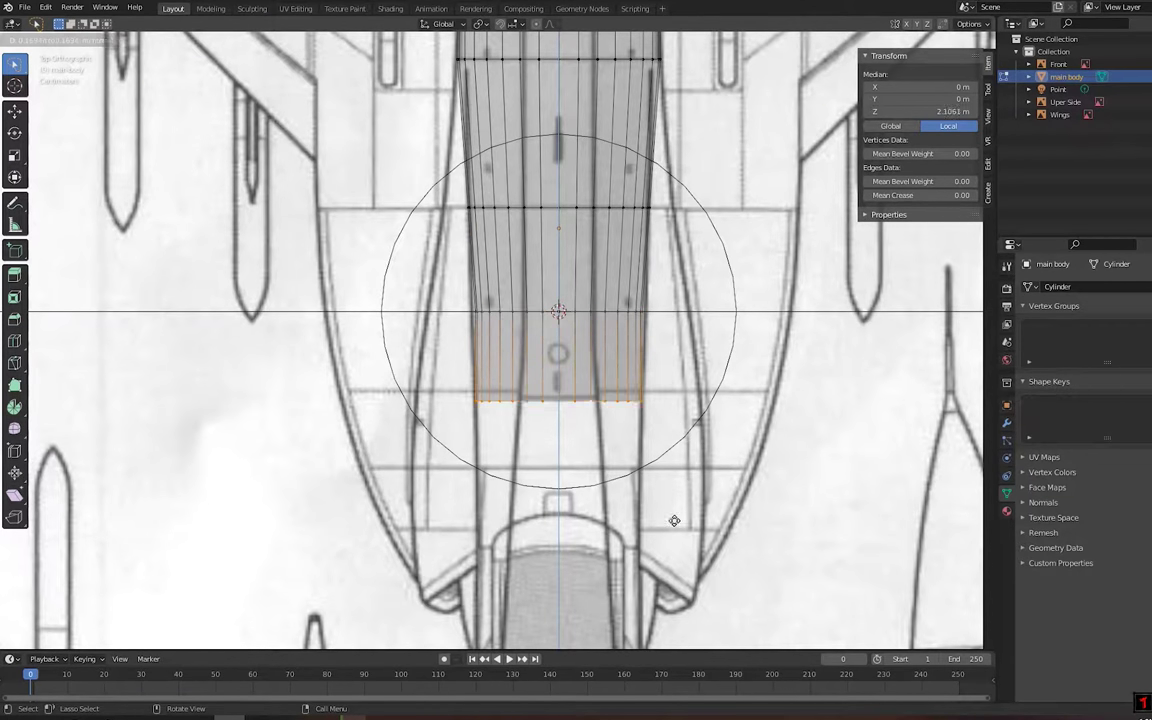
Extrude a new front section and scale it to the top-view blueprint width
{"action": "key", "text": "e"}
{"action": "scroll", "coordinate": [666, 500], "scroll_direction": "up", "scroll_amount": 3}
{"action": "key", "text": "s"}
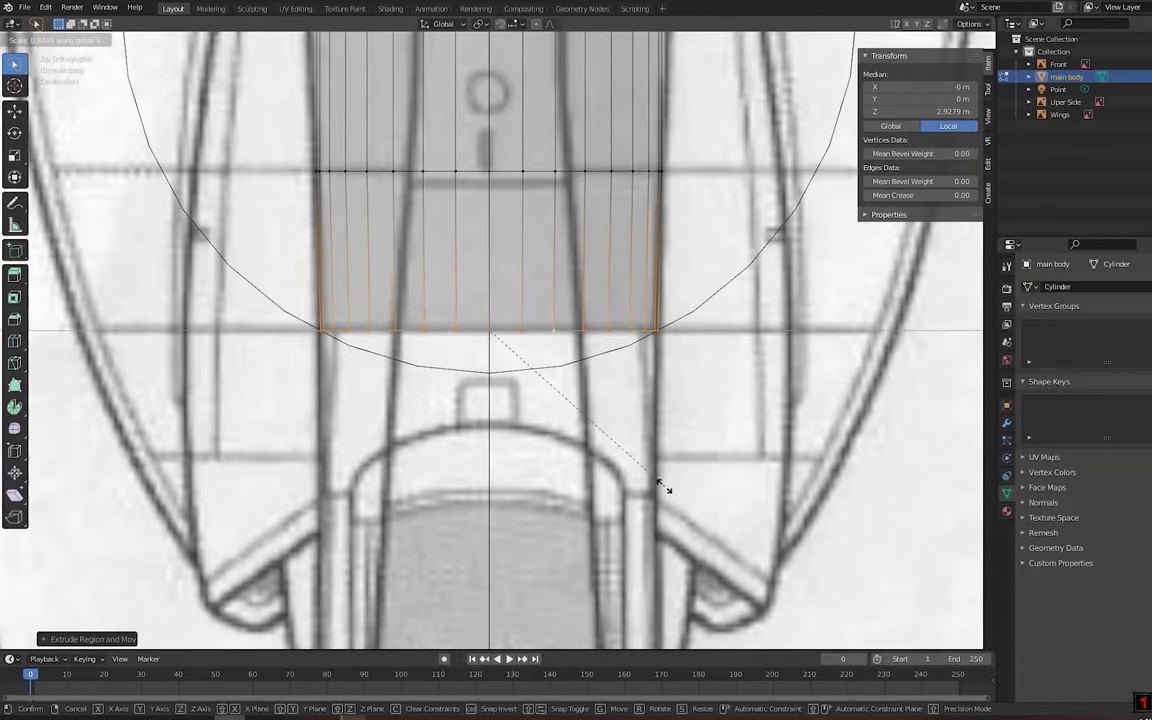
{"action": "key", "text": "KP_3"}
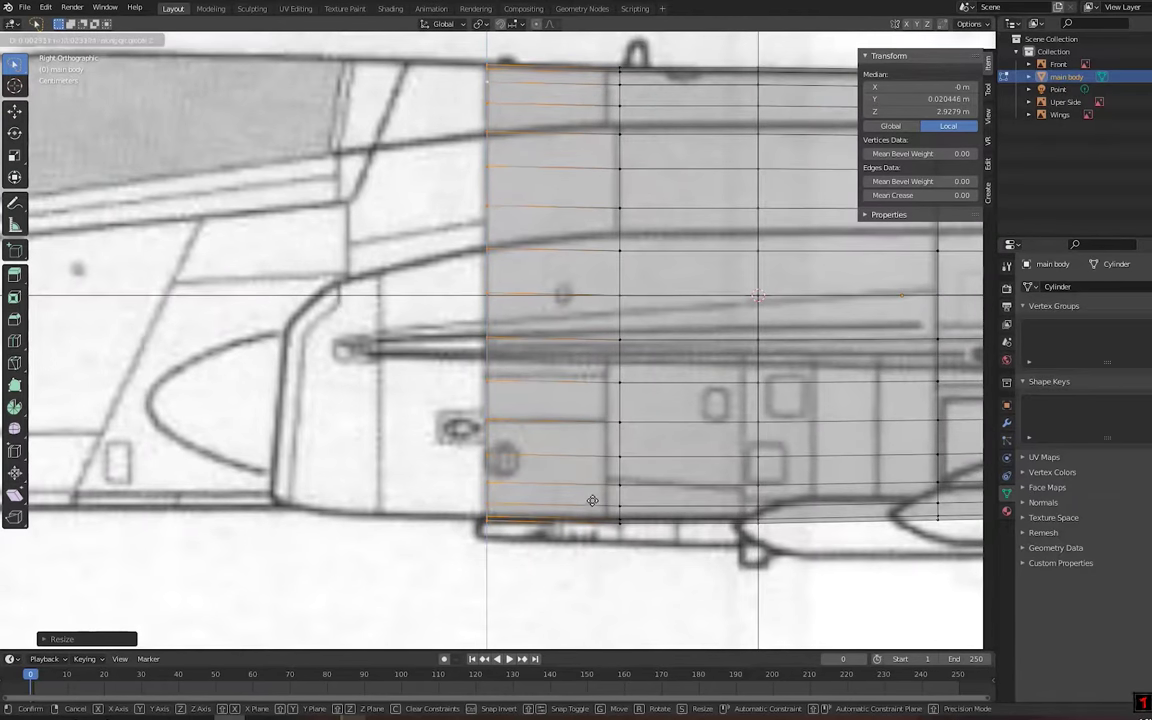
{"action": "left_click", "coordinate": [592, 500]}
{"action": "key", "text": "KP_7"}
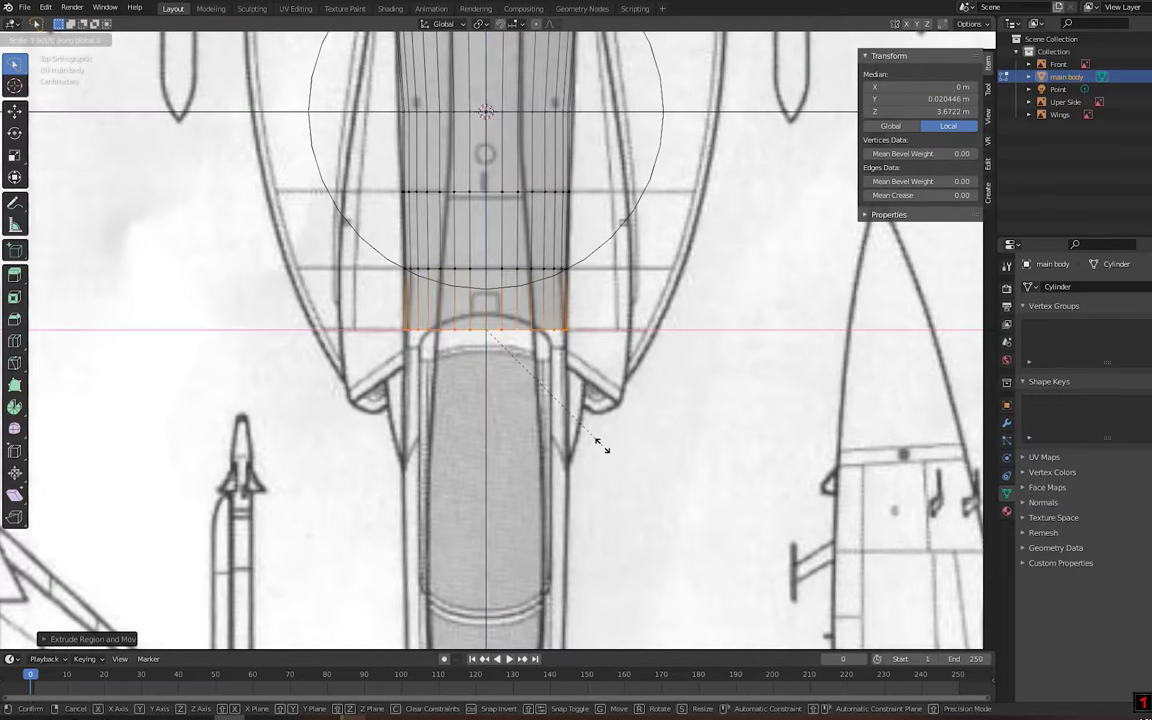
{"action": "left_click", "coordinate": [600, 446]}
Move the extruded section along Z to set its length in the side view
{"action": "key", "text": "KP_3"}
{"action": "key", "text": "g"}
{"action": "key", "text": "z"}
{"action": "scroll", "coordinate": [617, 484], "scroll_direction": "down", "scroll_amount": 1}
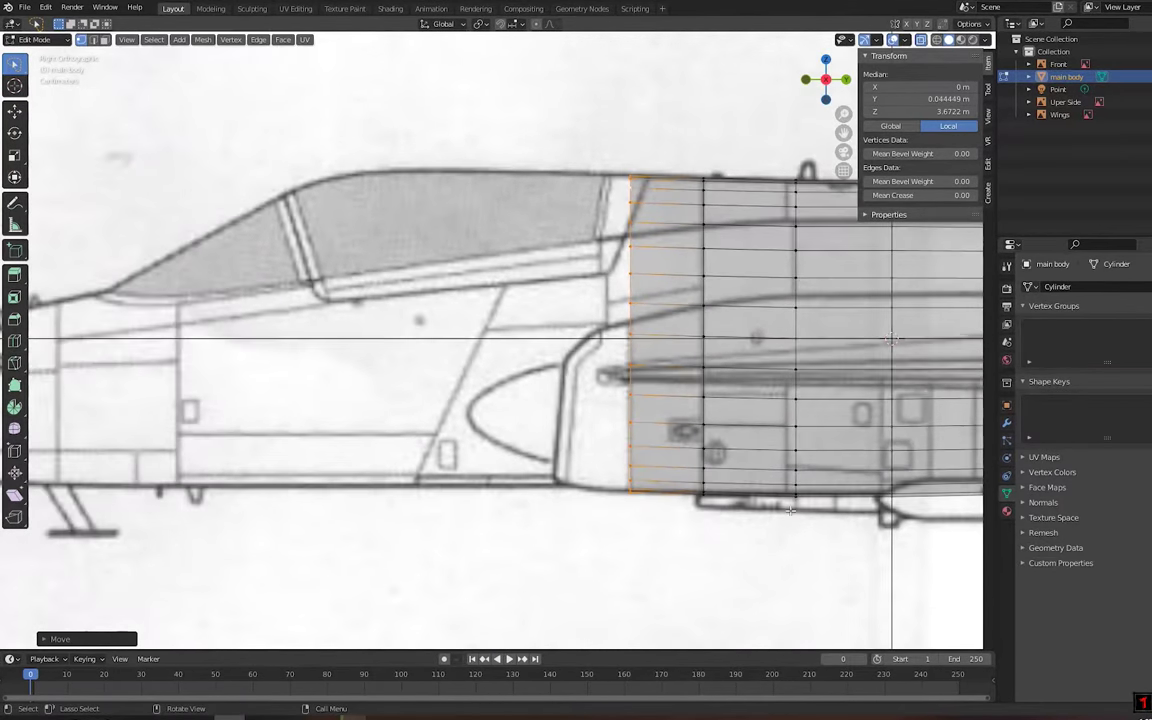
{"action": "left_click", "coordinate": [707, 621]}
{"action": "key", "text": "KP_7"}
{"action": "key", "text": "g"}
{"action": "key", "text": "g"}
{"action": "key", "text": "KP_3"}
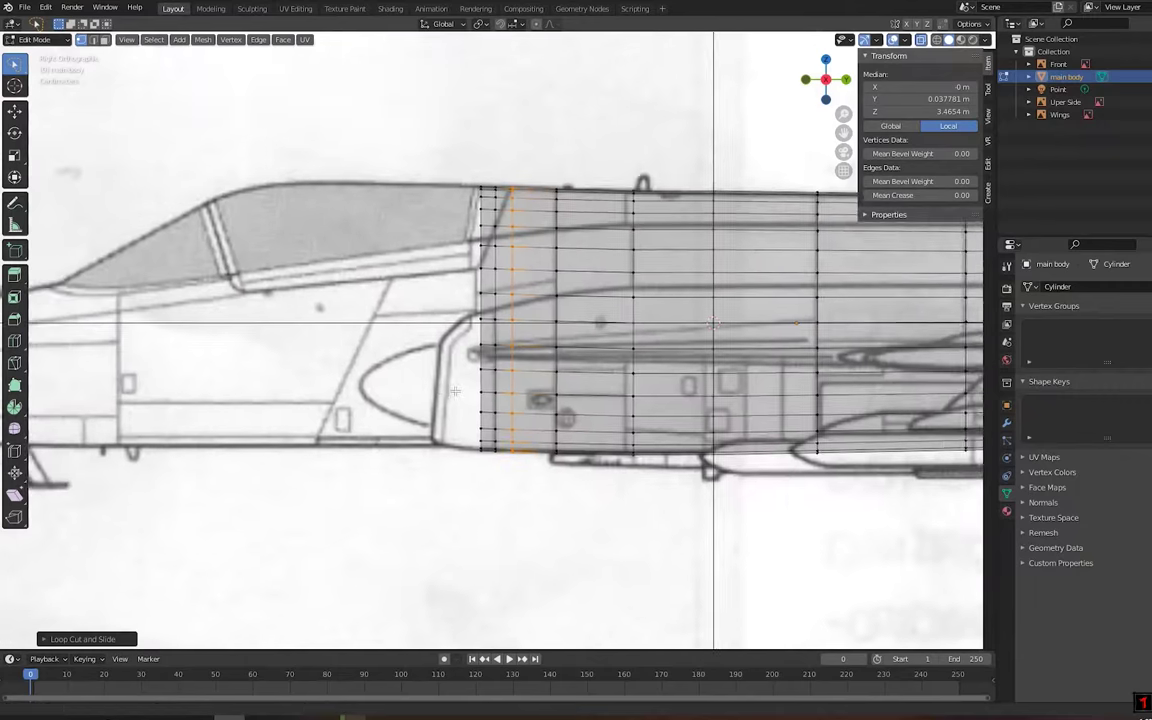
Extrude the front loop toward the nose and move it along Z
{"action": "key", "text": "e"}
{"action": "left_click", "coordinate": [515, 440]}
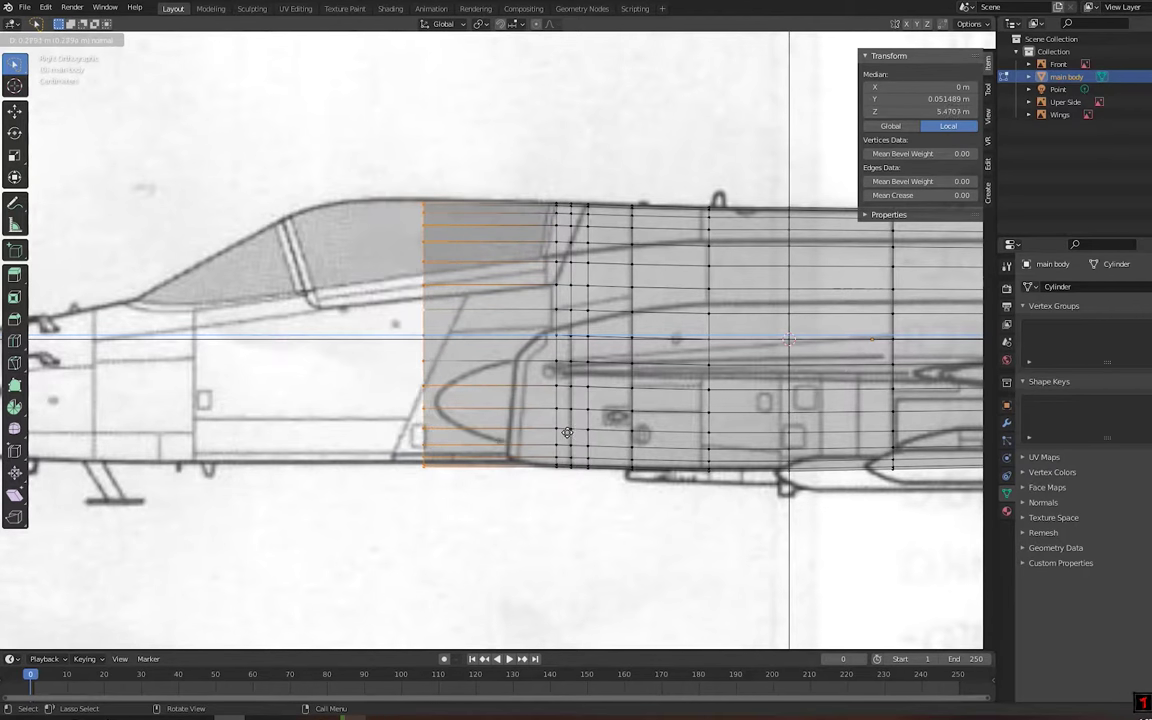
{"action": "scroll", "coordinate": [540, 432], "scroll_direction": "up", "scroll_amount": 2}
{"action": "key", "text": "g"}
{"action": "key", "text": "x"}
{"action": "key", "text": "z"}
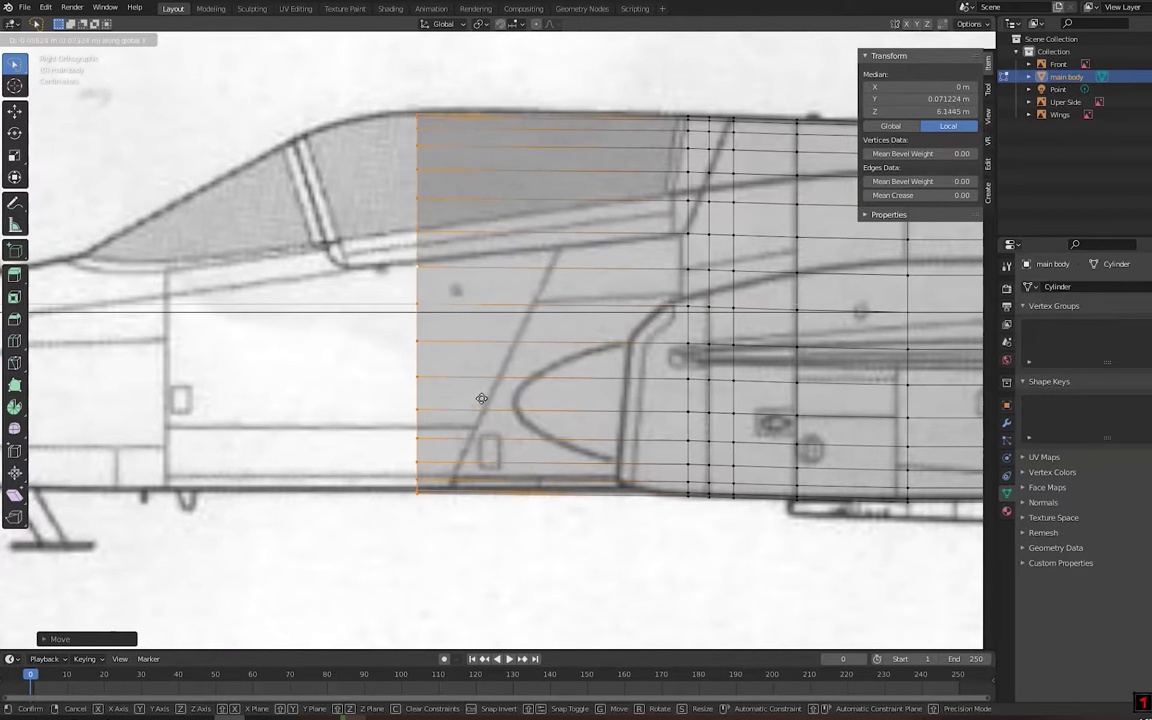
Raise the new front loop to match the side-view profile
{"action": "scroll", "coordinate": [501, 459], "scroll_direction": "down", "scroll_amount": 2}
{"action": "scroll", "coordinate": [540, 520], "scroll_direction": "up", "scroll_amount": 4}
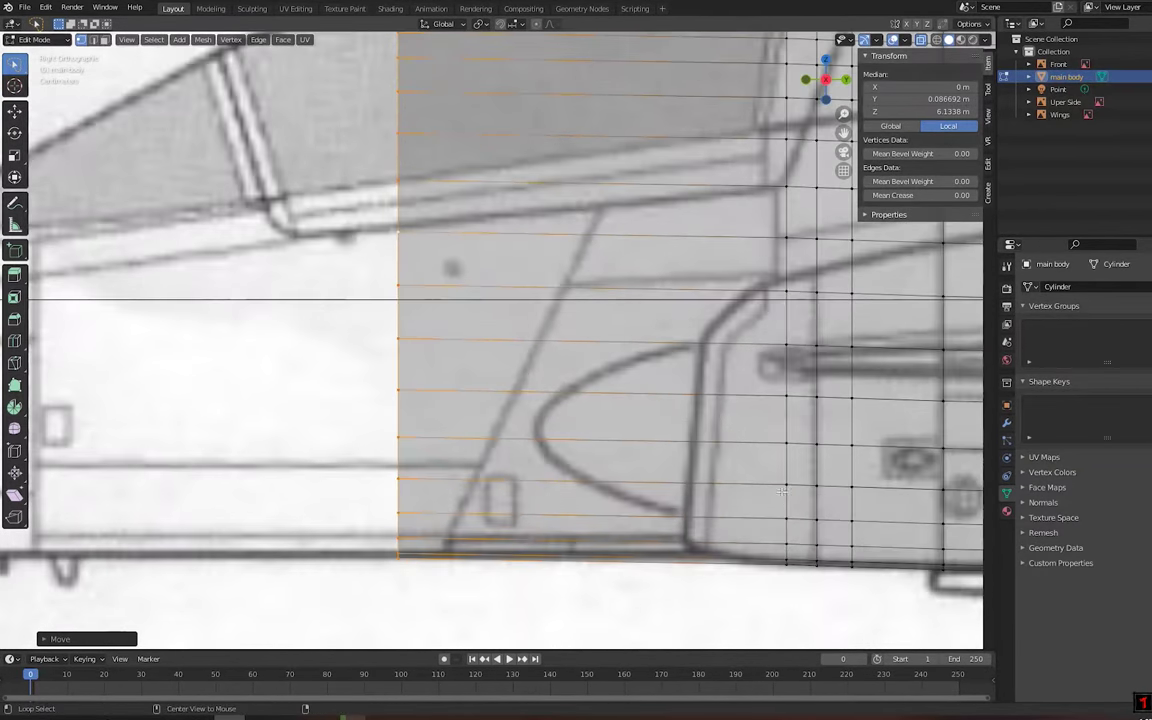
{"action": "key", "text": "s"}
{"action": "key", "text": "Escape"}
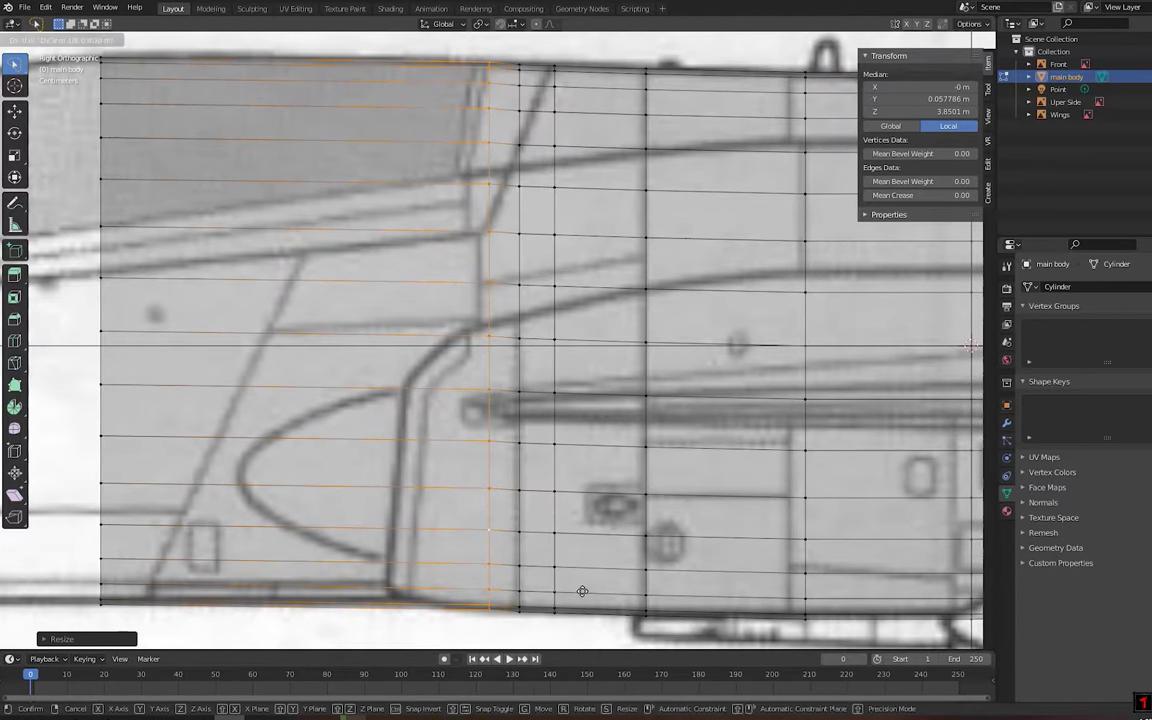
{"action": "scroll", "coordinate": [546, 394], "scroll_direction": "down", "scroll_amount": 4}
{"action": "scroll", "coordinate": [546, 394], "scroll_direction": "up", "scroll_amount": 2, "text": "ctrl"}
{"action": "key", "text": "g"}
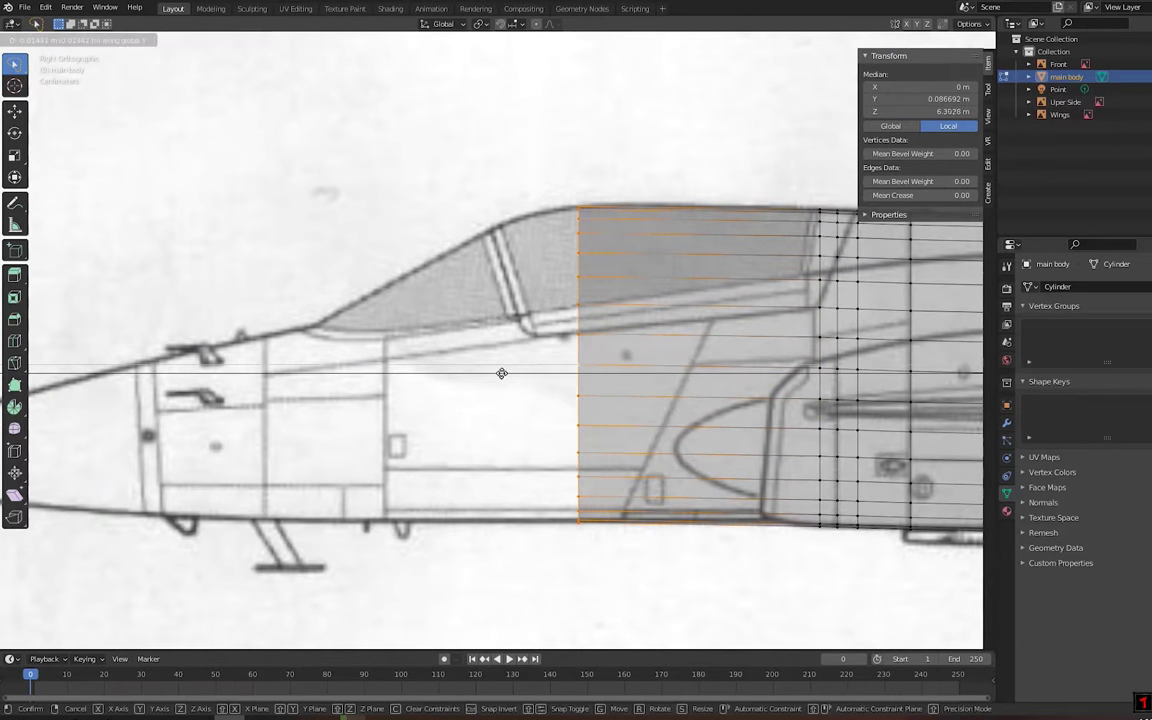
{"action": "left_click", "coordinate": [510, 357]}
Extrude another nose section, scale it to the nose outline, and add a cockpit loop
{"action": "key", "text": "KP_7"}
{"action": "scroll", "coordinate": [566, 385], "scroll_direction": "up", "scroll_amount": 3}
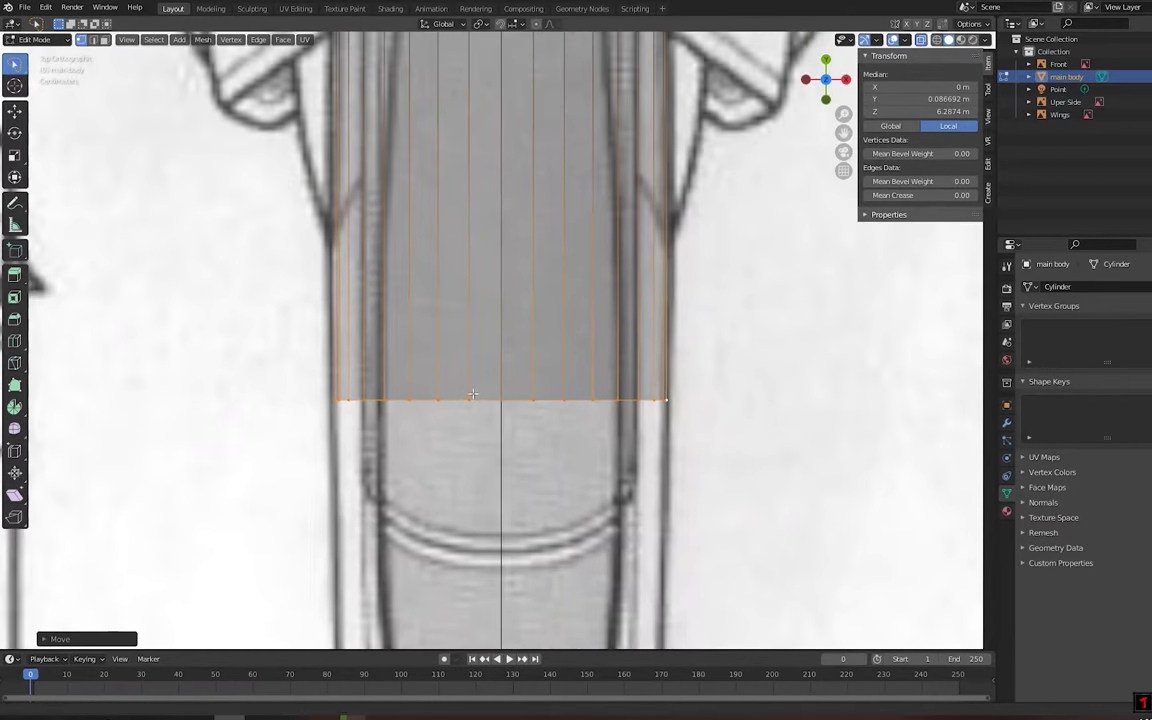
{"action": "scroll", "coordinate": [566, 385], "scroll_direction": "down", "scroll_amount": 3}
{"action": "scroll", "coordinate": [566, 385], "scroll_direction": "down", "scroll_amount": 3, "text": "shift"}
{"action": "key", "text": "e"}
{"action": "left_click", "coordinate": [560, 400]}
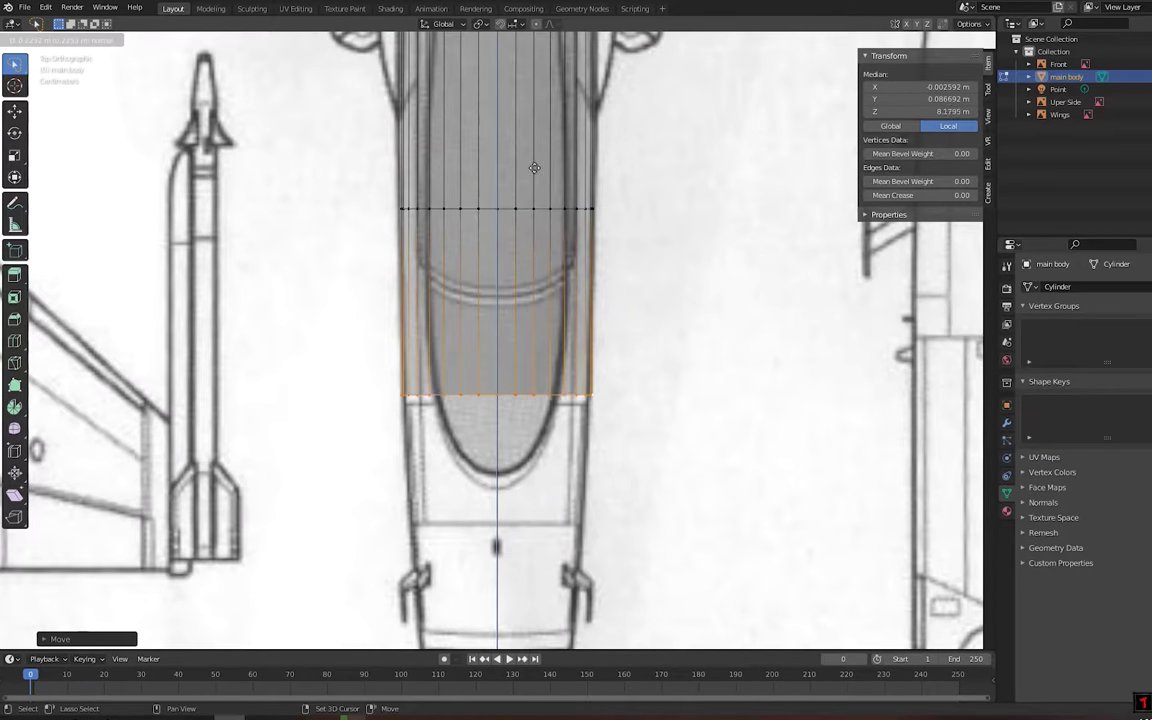
{"action": "scroll", "coordinate": [550, 277], "scroll_direction": "up", "scroll_amount": 3}
{"action": "scroll", "coordinate": [550, 277], "scroll_direction": "down", "scroll_amount": 2}
{"action": "key", "text": "s"}
{"action": "left_click", "coordinate": [674, 522]}
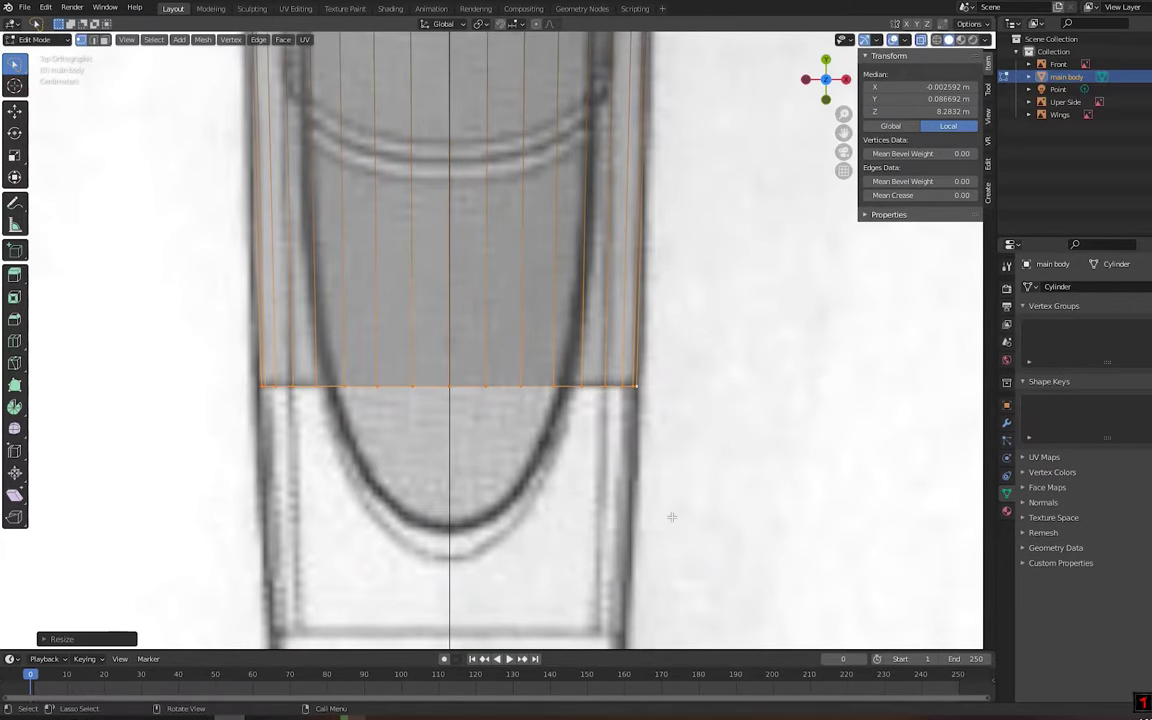
{"action": "key", "text": "KP_3"}
{"action": "left_click", "coordinate": [547, 427]}
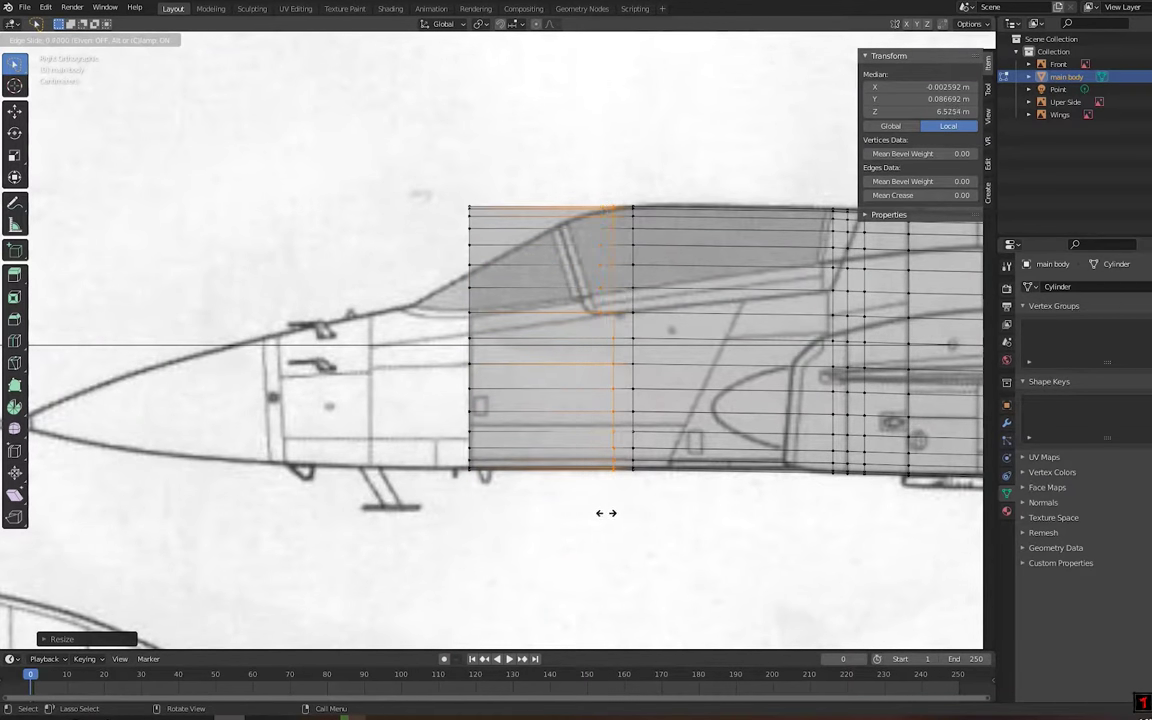
Add a loop cut across the canopy section and slide the new loops into place along Z
{"action": "left_click", "coordinate": [551, 437]}
{"action": "scroll", "coordinate": [551, 437], "scroll_direction": "up", "scroll_amount": 3}
{"action": "key", "text": "g"}
{"action": "key", "text": "z"}
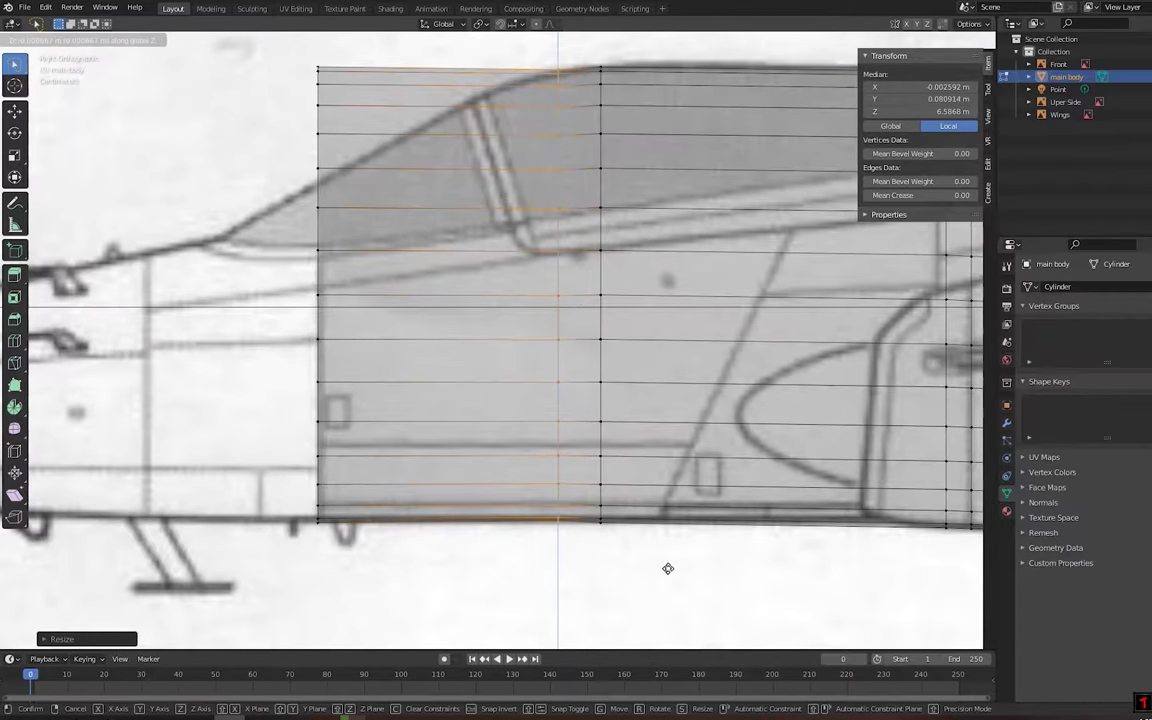
{"action": "left_click", "coordinate": [668, 575]}
{"action": "left_click", "coordinate": [438, 275]}
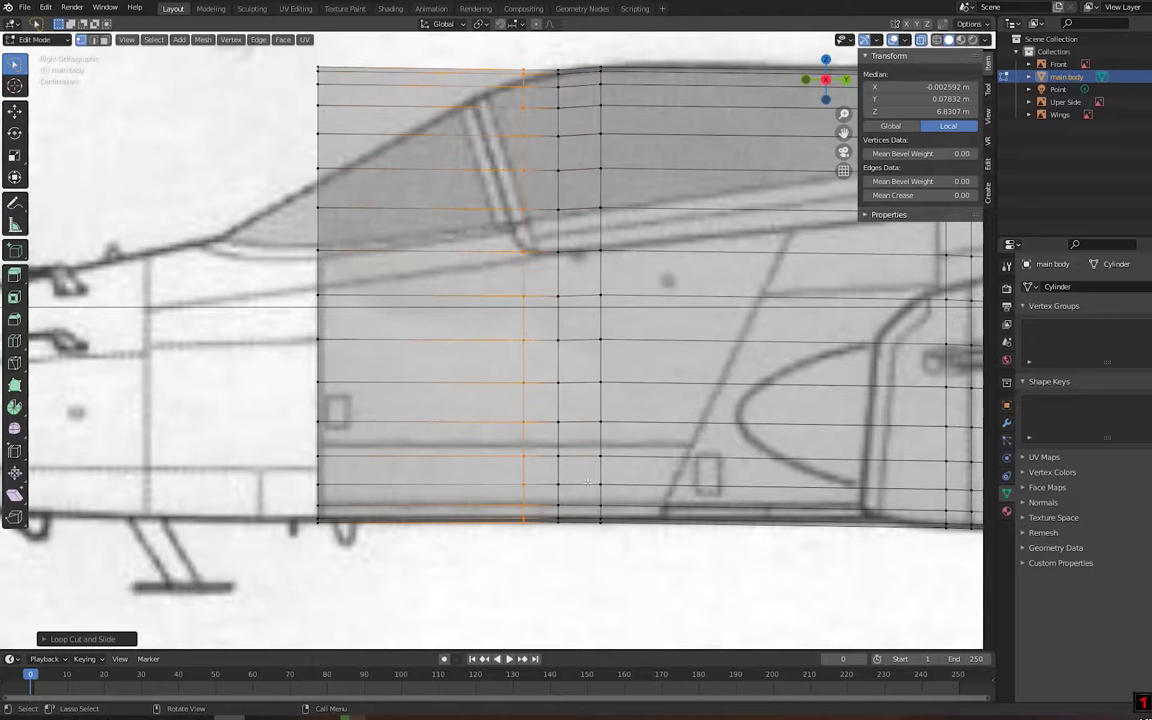
{"action": "left_click", "coordinate": [523, 480]}
{"action": "key", "text": "g"}
{"action": "key", "text": "z"}
{"action": "left_click", "coordinate": [591, 556]}
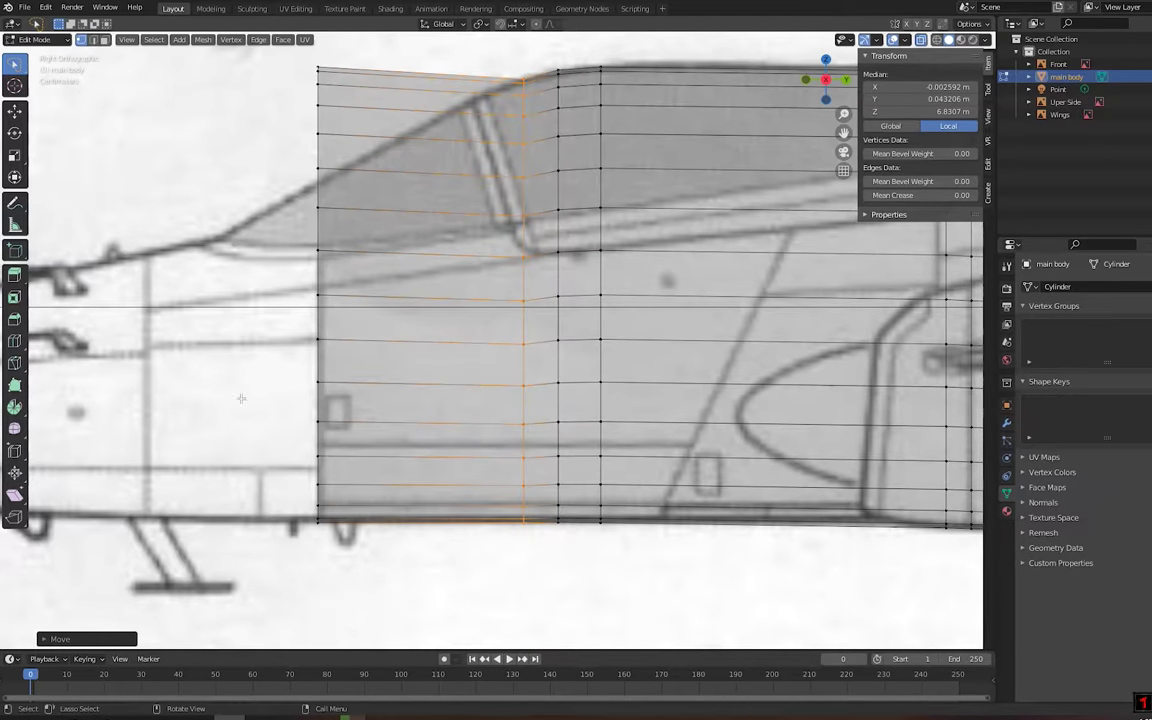
Move the front end loop along Z and resize the front vertex column in side view
{"action": "left_click", "coordinate": [318, 300], "text": "alt"}
{"action": "key", "text": "g"}
{"action": "key", "text": "z"}
{"action": "left_click", "coordinate": [395, 335]}
{"action": "scroll", "coordinate": [395, 335], "scroll_direction": "up", "scroll_amount": 4}
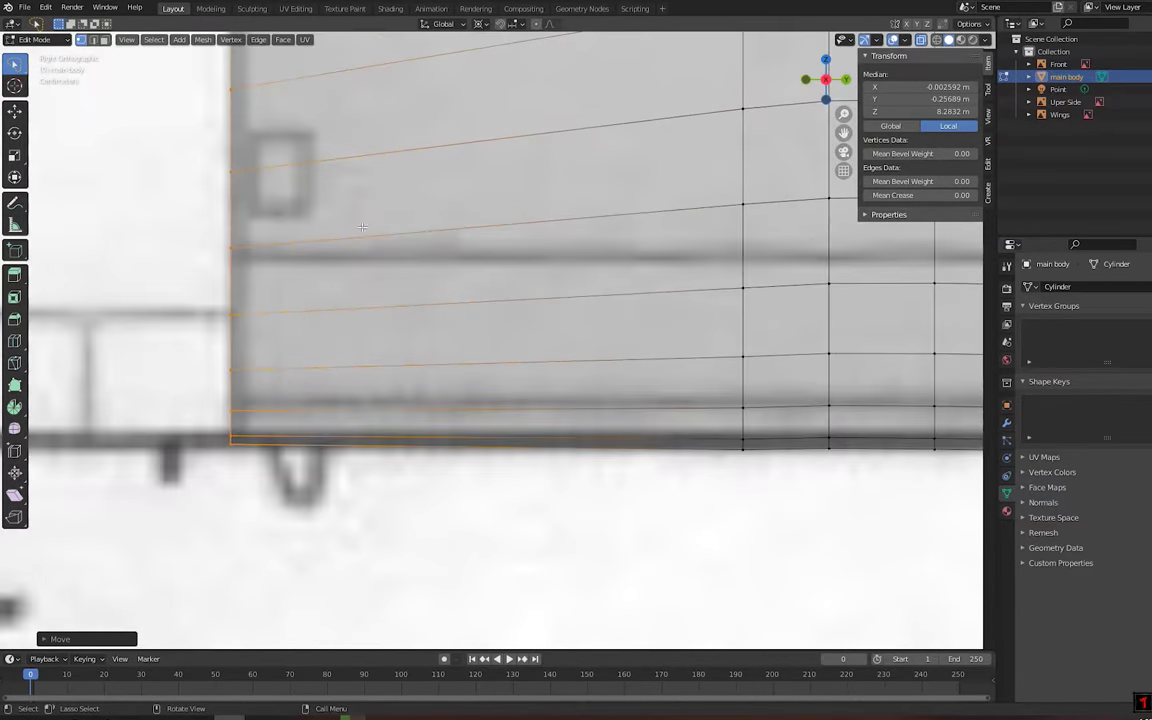
{"action": "scroll", "coordinate": [457, 198], "scroll_direction": "down", "scroll_amount": 4}
{"action": "middle_click_drag", "start_coordinate": [457, 198], "coordinate": [614, 272]}
{"action": "key", "text": "KP_3"}
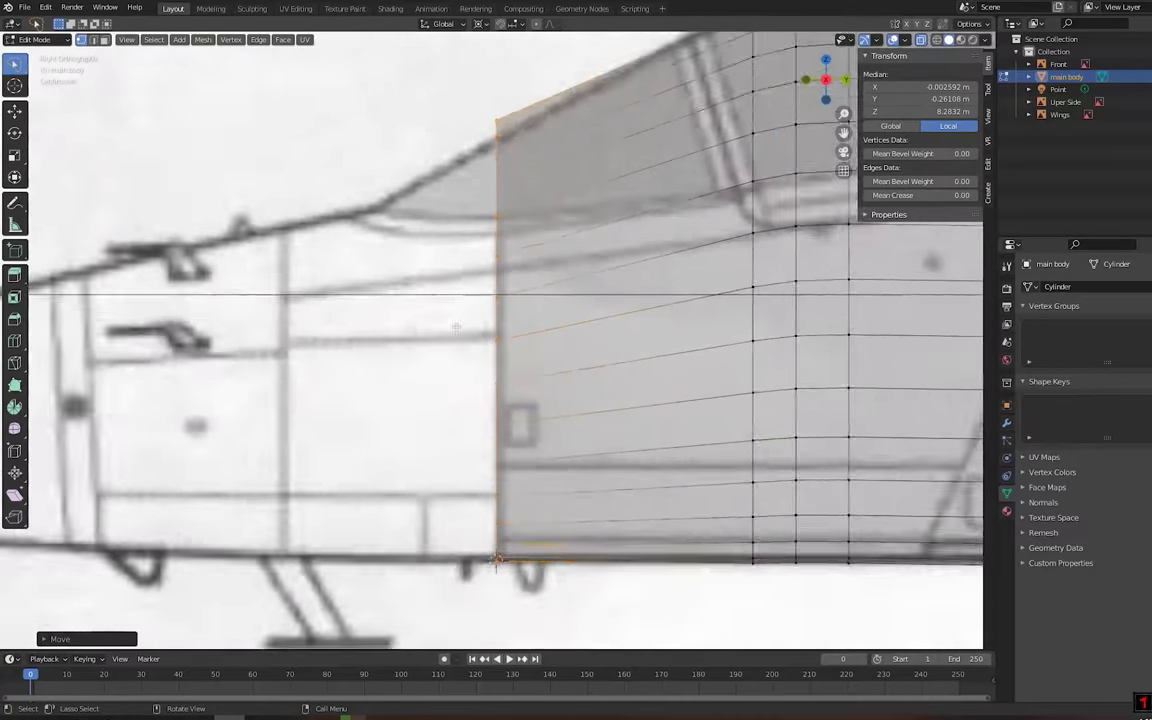
{"action": "scroll", "coordinate": [407, 256], "scroll_direction": "up", "scroll_amount": 5}
{"action": "scroll", "coordinate": [381, 246], "scroll_direction": "up", "scroll_amount": 5}
{"action": "mouse_move", "coordinate": [381, 246]}
{"action": "middle_mouse_down", "text": "shift"}
{"action": "mouse_move", "coordinate": [494, 341]}
{"action": "mouse_move", "coordinate": [669, 321]}
{"action": "mouse_move", "coordinate": [460, 297]}
{"action": "middle_mouse_up", "text": "shift"}
{"action": "scroll", "coordinate": [460, 297], "scroll_direction": "up", "scroll_amount": 2}
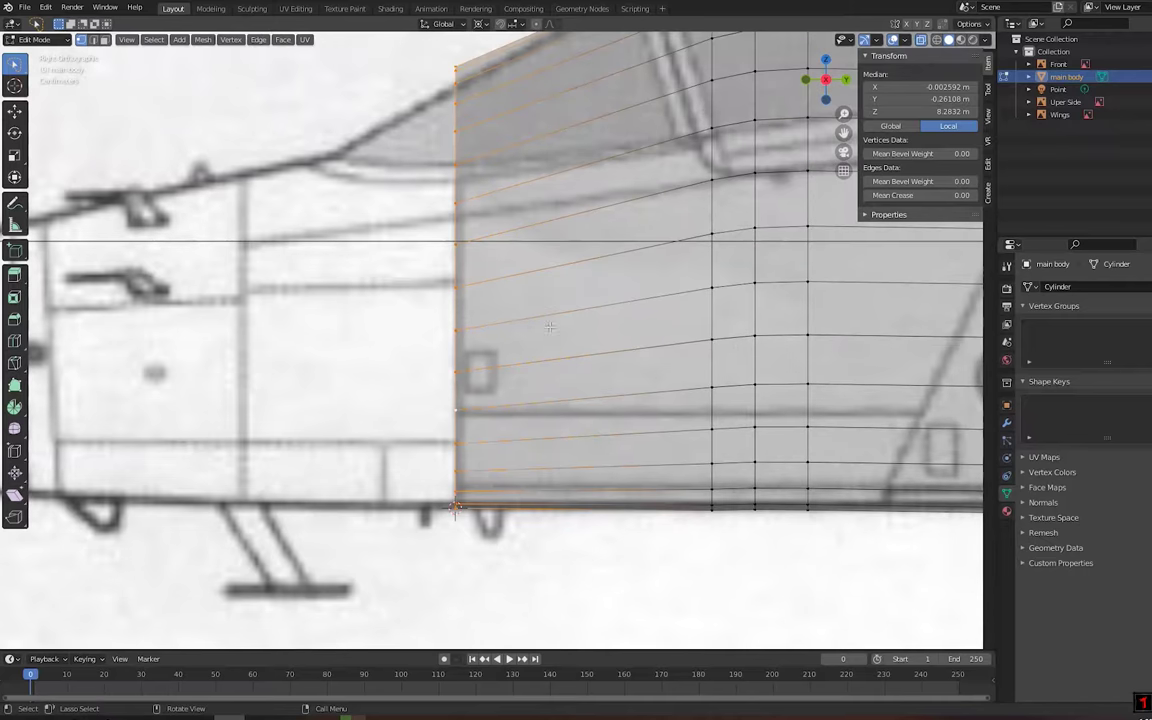
{"action": "key", "text": "s"}
{"action": "left_click", "coordinate": [445, 388]}
Add another loop across the canopy section and frame it in the side blueprint view
{"action": "left_click", "coordinate": [430, 408]}
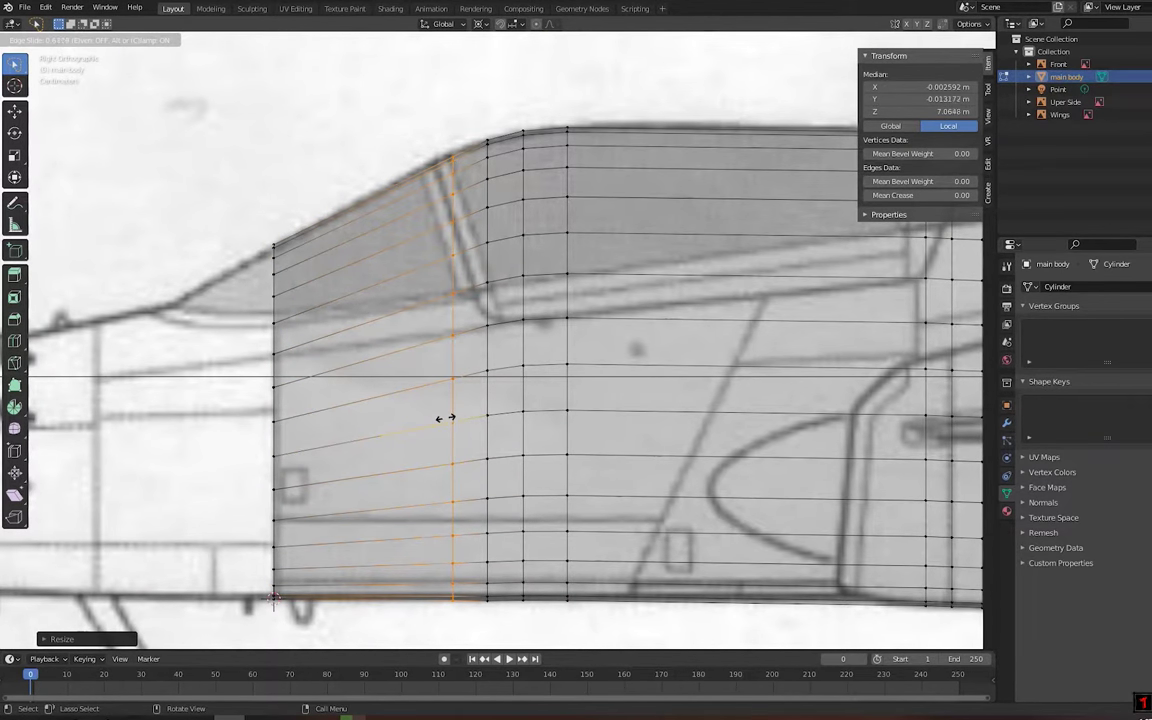
{"action": "left_click", "coordinate": [452, 597]}
{"action": "key", "text": "KP_Decimal"}
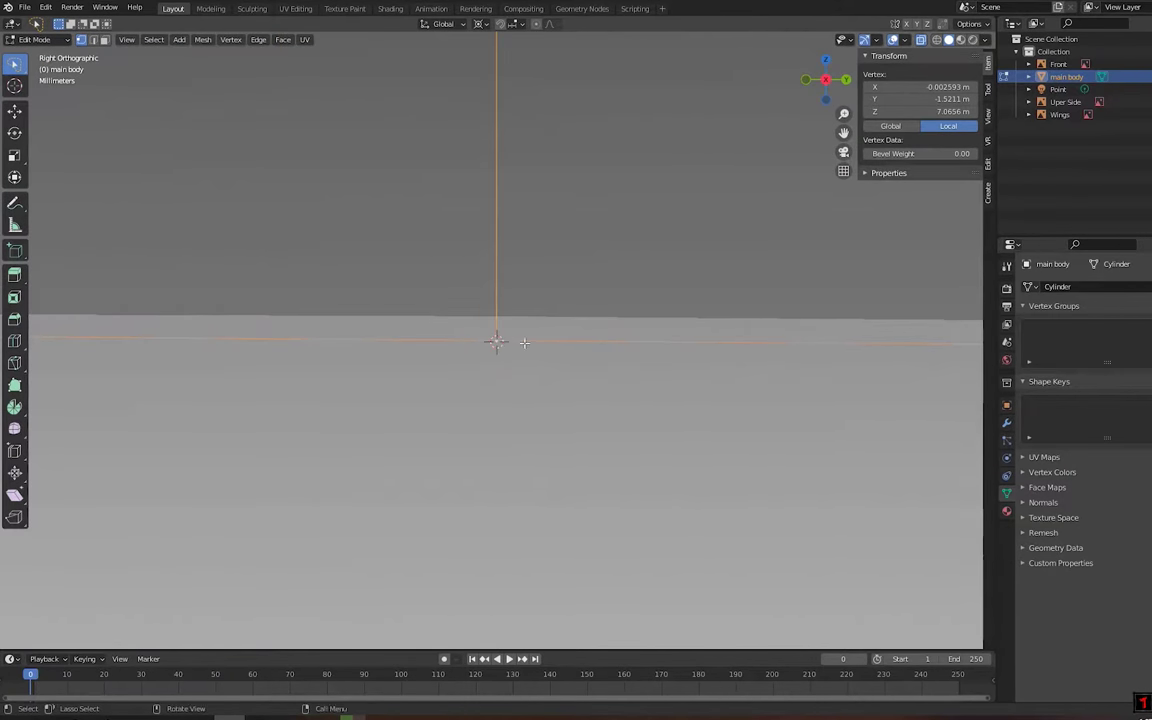
{"action": "middle_click_drag", "start_coordinate": [496, 339], "coordinate": [469, 373]}
{"action": "key", "text": "ctrl+z"}
{"action": "key", "text": "KP_3"}
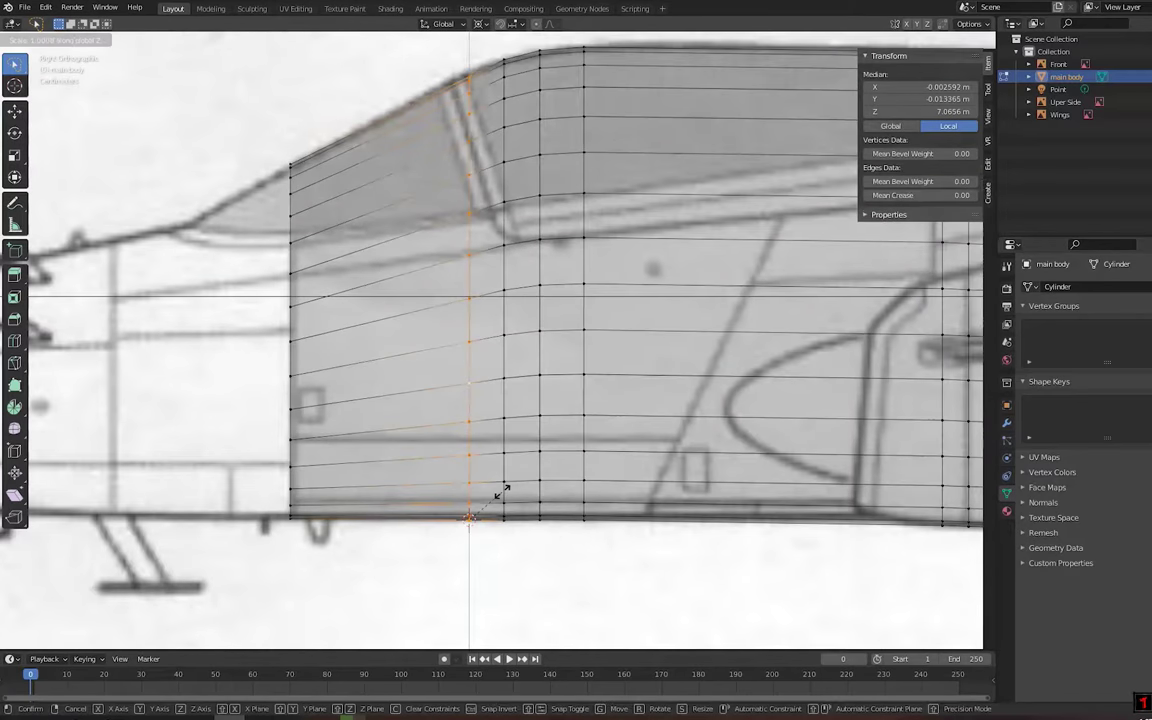
{"action": "left_click", "coordinate": [456, 500]}
{"action": "key", "text": "KP_Decimal"}
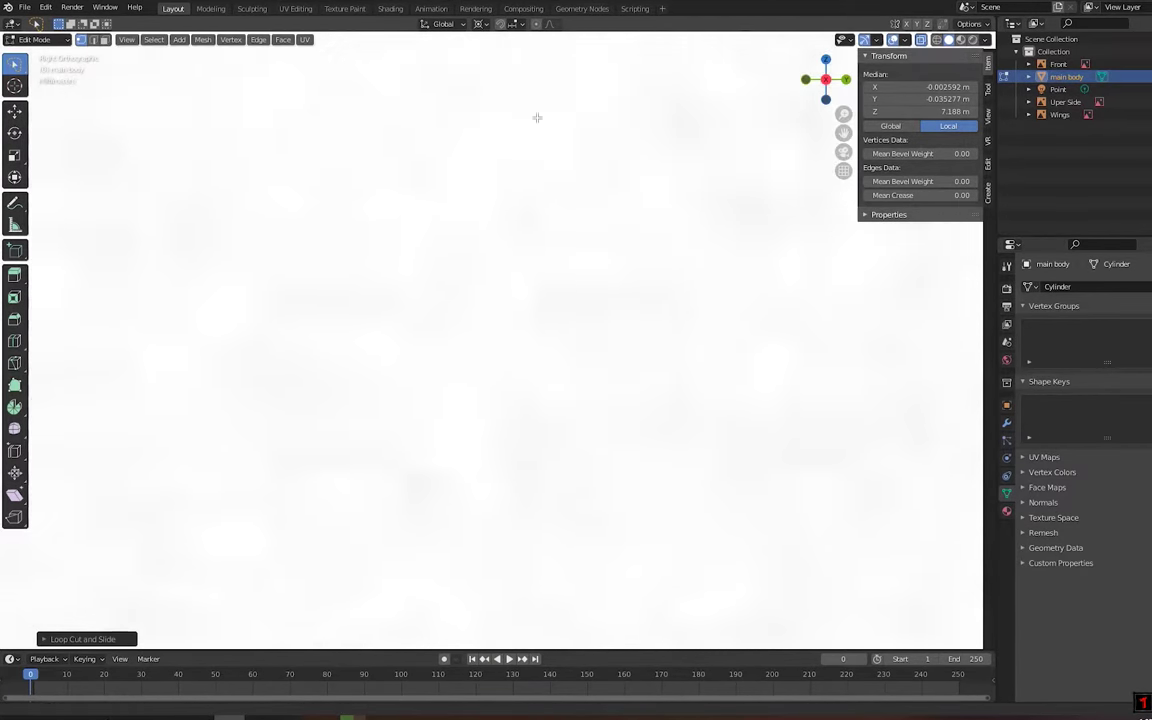
{"action": "key", "text": "ctrl+z"}
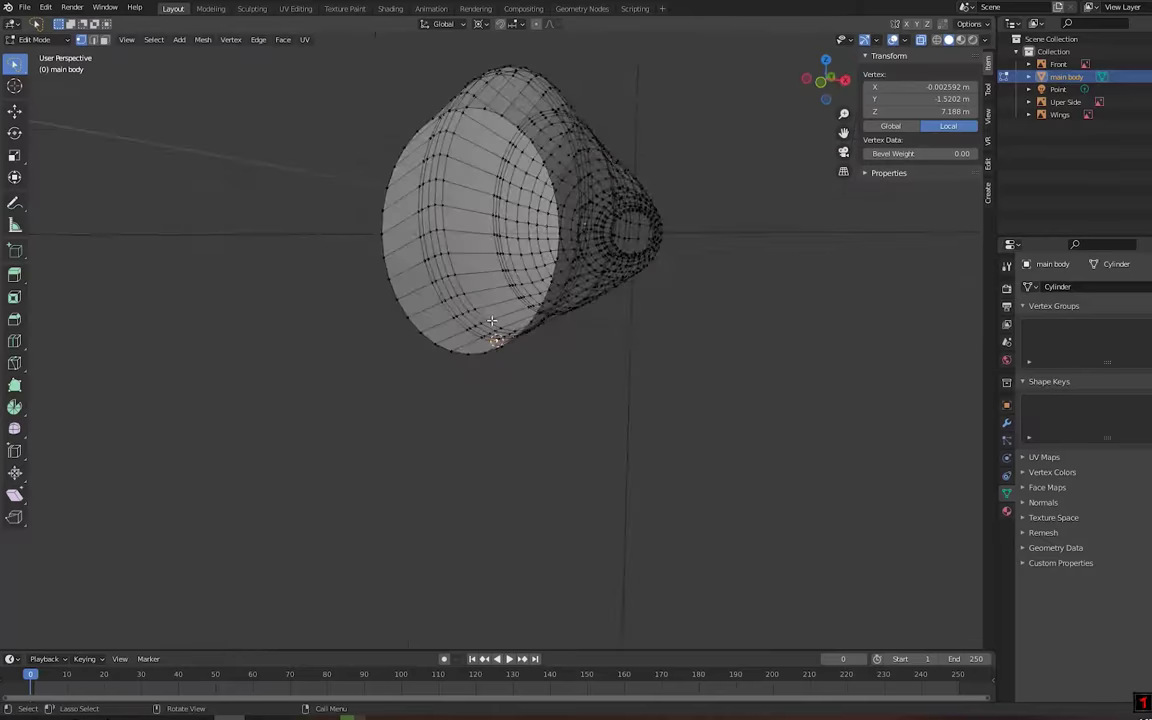
{"action": "key", "text": "KP_3"}
Scale the canopy loop vertically to match the side blueprint's cockpit outline
{"action": "key", "text": "s"}
{"action": "key", "text": "z"}
{"action": "left_click", "coordinate": [548, 338]}
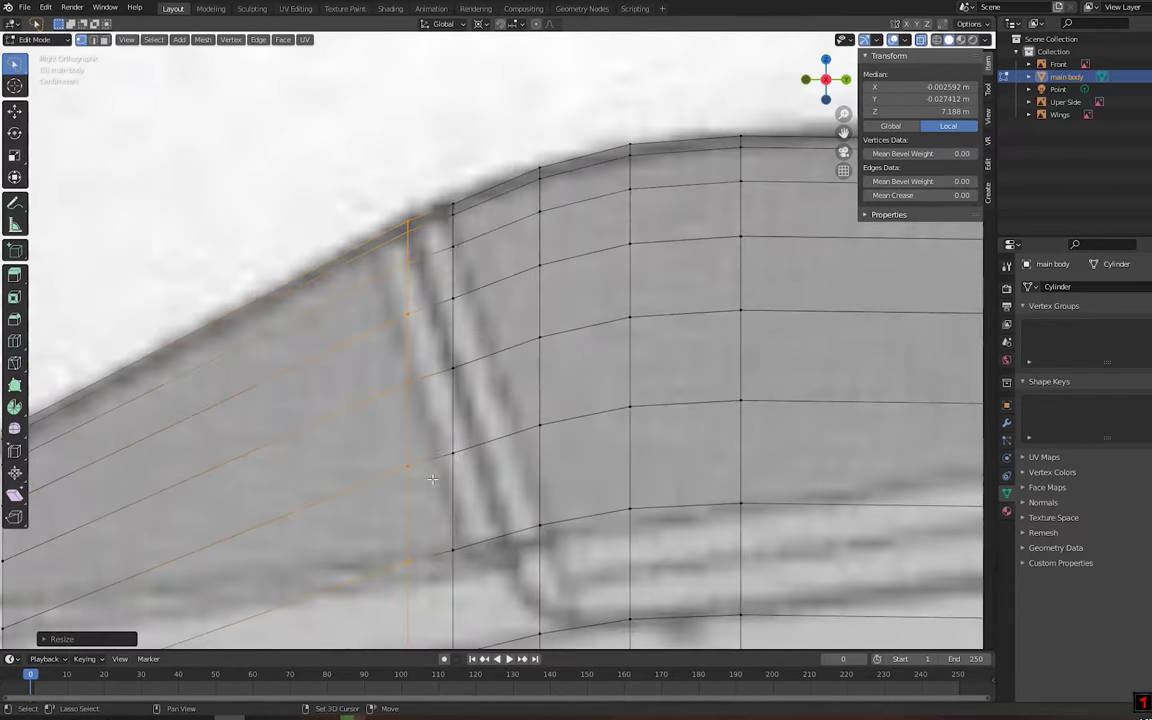
{"action": "key", "text": "s"}
{"action": "key", "text": "z"}
{"action": "left_click", "coordinate": [560, 365]}
{"action": "scroll", "coordinate": [469, 283], "scroll_direction": "down", "scroll_amount": 5}
Set the transform pivot point and place the 3D cursor at the world origin
{"action": "left_click", "coordinate": [480, 23]}
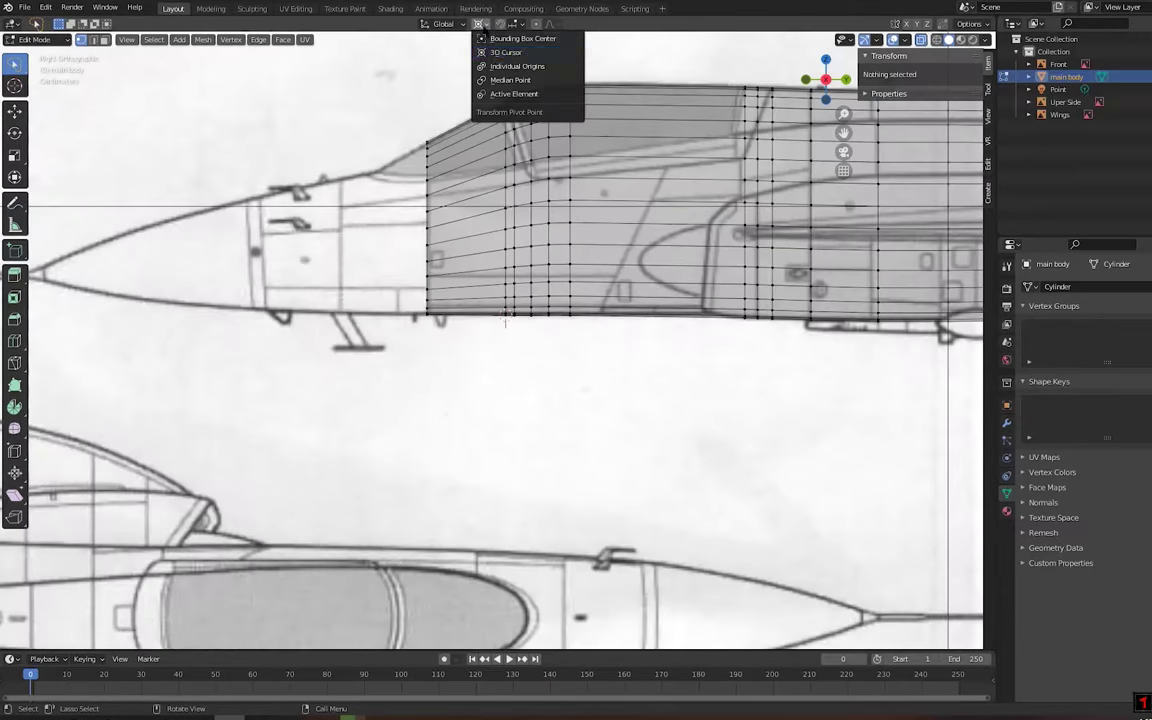
{"action": "left_click", "coordinate": [510, 82]}
{"action": "right_click", "coordinate": [460, 365]}
{"action": "left_click", "coordinate": [618, 594]}
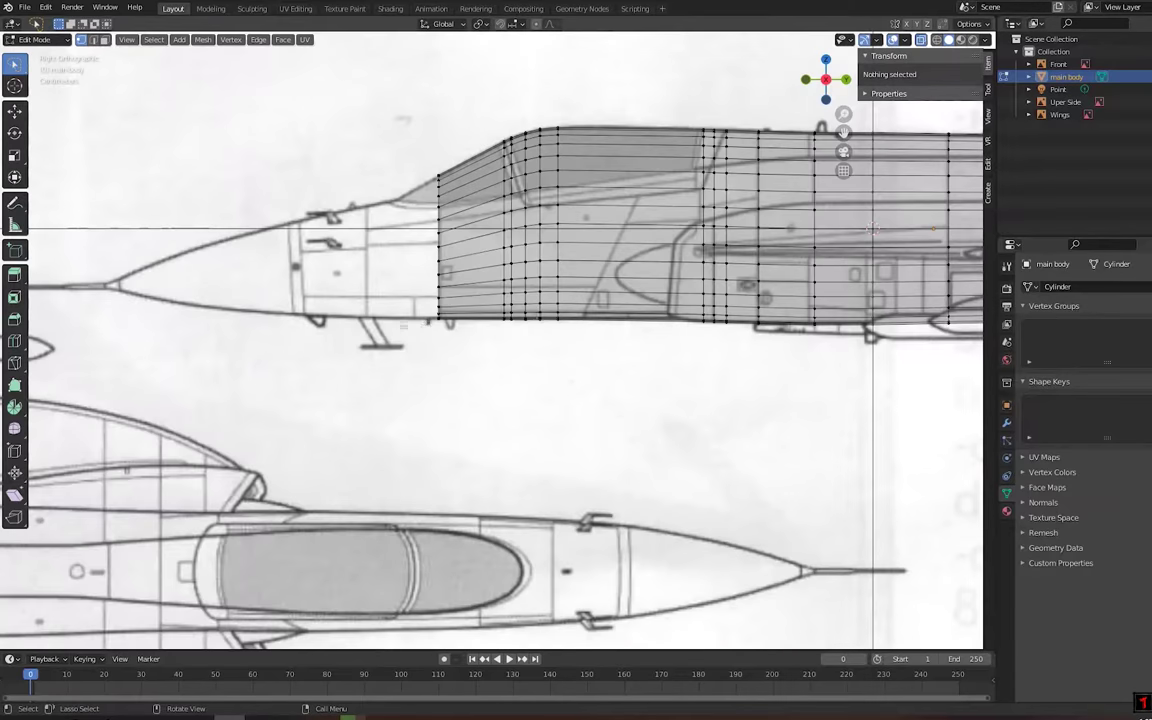
{"action": "mouse_move", "coordinate": [618, 594]}
{"action": "middle_mouse_down"}
{"action": "mouse_move", "coordinate": [362, 388]}
{"action": "mouse_move", "coordinate": [185, 488]}
{"action": "middle_mouse_up"}
{"action": "right_click", "coordinate": [455, 320]}
Snap the loop to the cursor, then extrude the end loop toward the nose in top view
{"action": "left_click", "coordinate": [597, 332]}
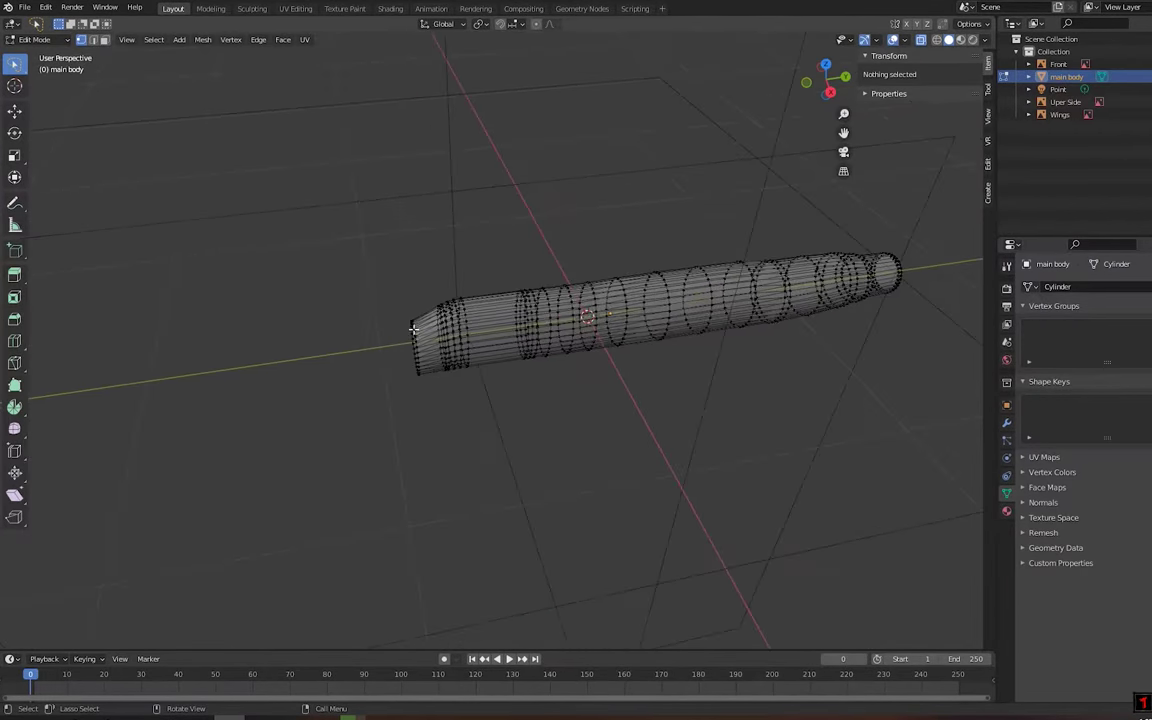
{"action": "middle_click_drag", "start_coordinate": [597, 332], "coordinate": [568, 440]}
{"action": "key", "text": "KP_7"}
{"action": "scroll", "coordinate": [477, 283], "scroll_direction": "up", "scroll_amount": 3}
{"action": "key", "text": "e"}
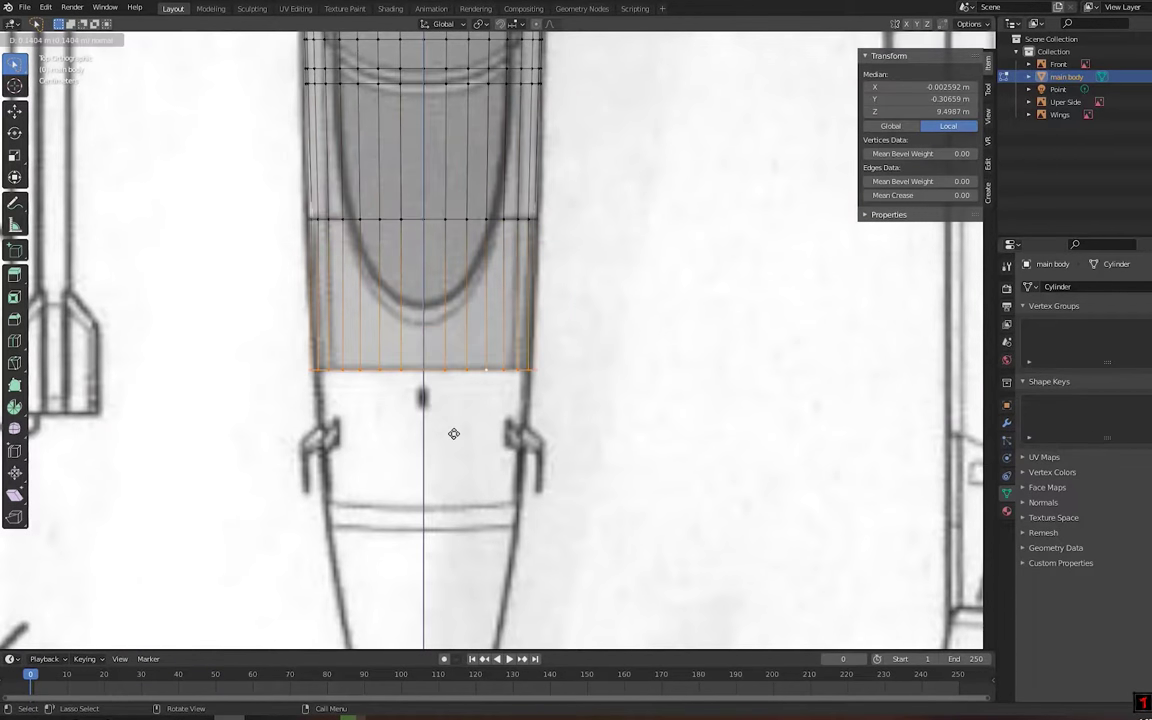
{"action": "left_click", "coordinate": [453, 432]}
{"action": "scroll", "coordinate": [453, 432], "scroll_direction": "up", "scroll_amount": 2}
{"action": "key", "text": "s"}
{"action": "key", "text": "x"}
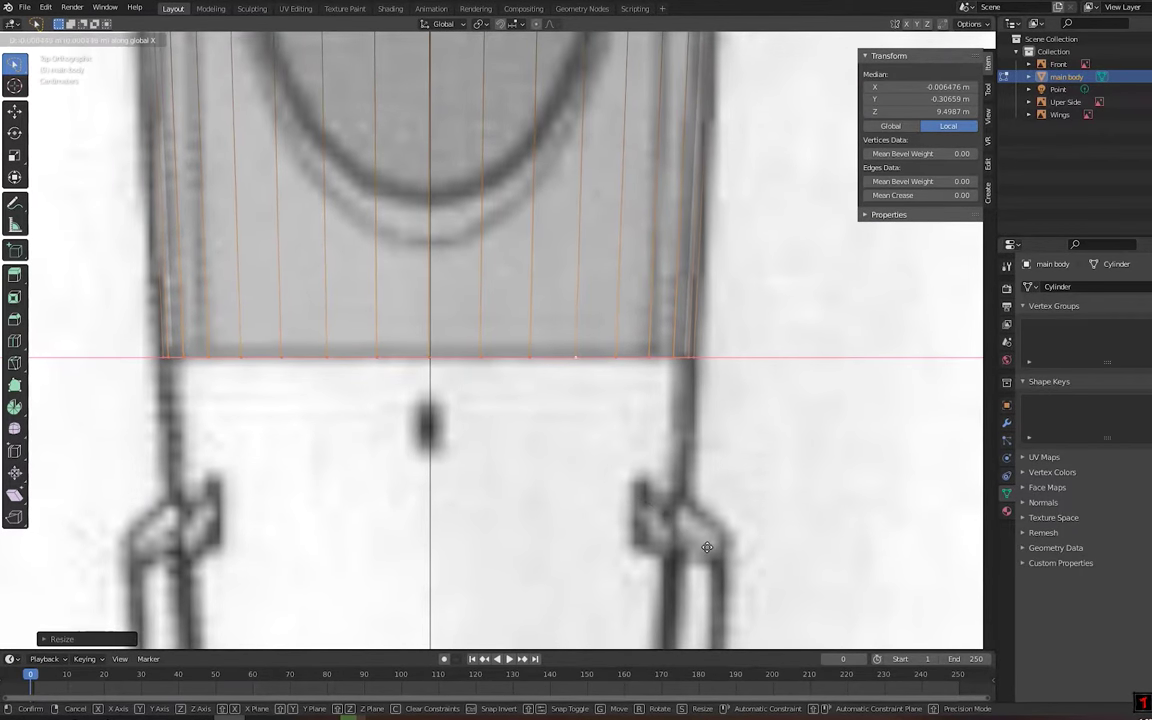
{"action": "key", "text": "Escape"}
{"action": "scroll", "coordinate": [502, 361], "scroll_direction": "down", "scroll_amount": 5}
Scale the front loop vertically to the side blueprint, snapping it to the active vertex
{"action": "middle_click_drag", "start_coordinate": [505, 397], "coordinate": [607, 381]}
{"action": "key", "text": "KP_3"}
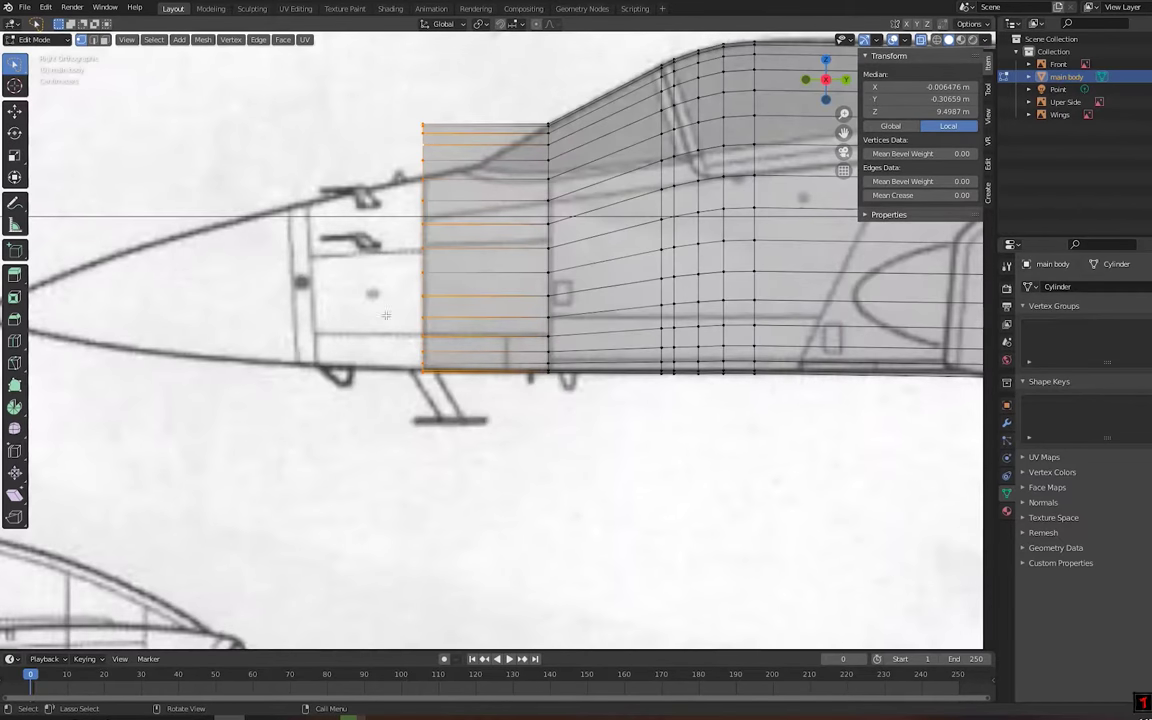
{"action": "scroll", "coordinate": [493, 389], "scroll_direction": "up", "scroll_amount": 3}
{"action": "middle_click_drag", "start_coordinate": [493, 389], "coordinate": [500, 420]}
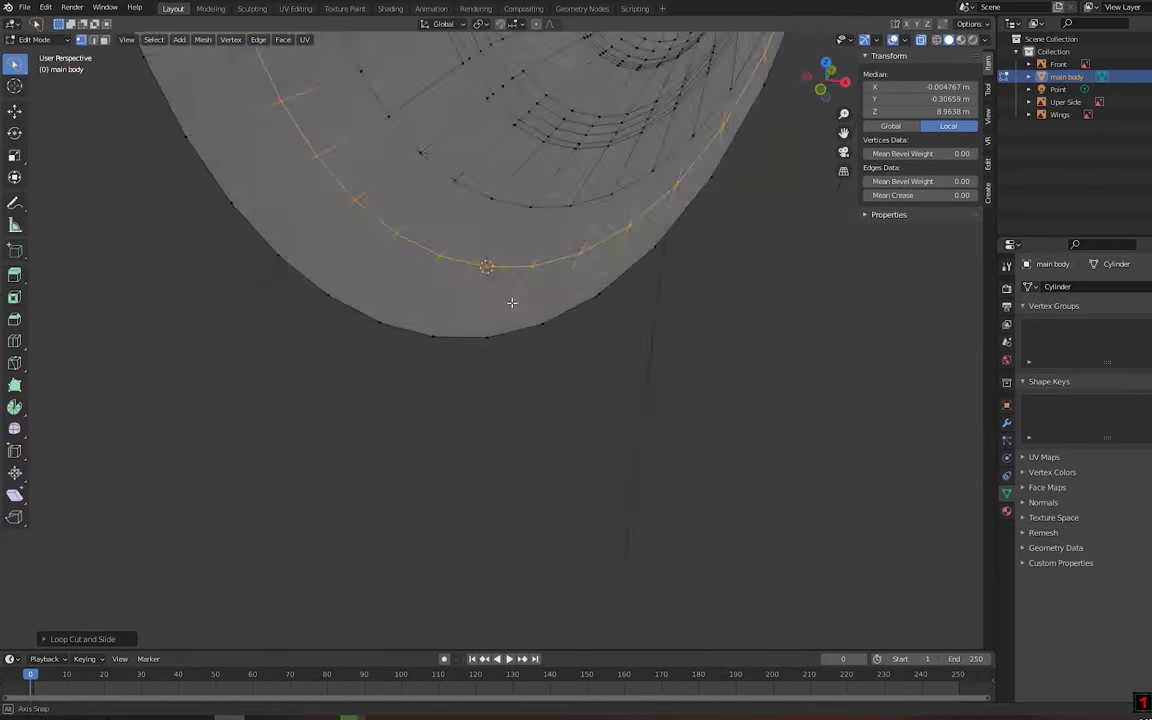
{"action": "key", "text": "KP_3"}
{"action": "middle_click_drag", "start_coordinate": [500, 300], "coordinate": [476, 400], "text": "shift"}
{"action": "key", "text": "s"}
{"action": "key", "text": "z"}
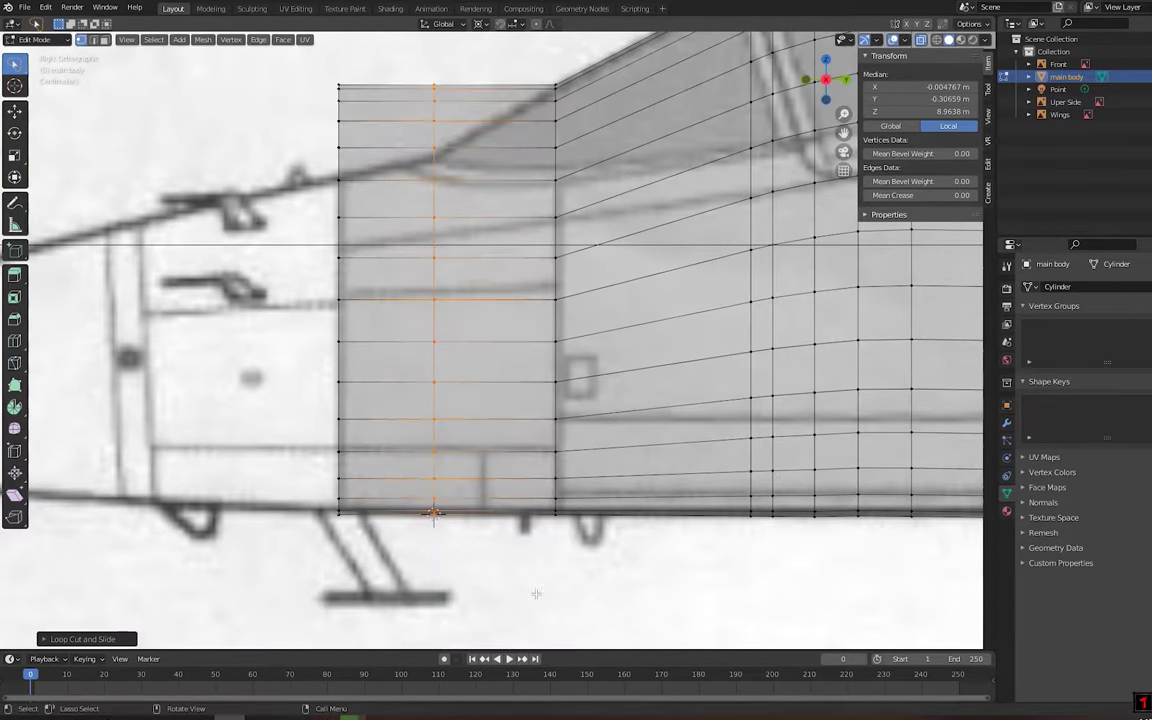
{"action": "right_click", "coordinate": [455, 190]}
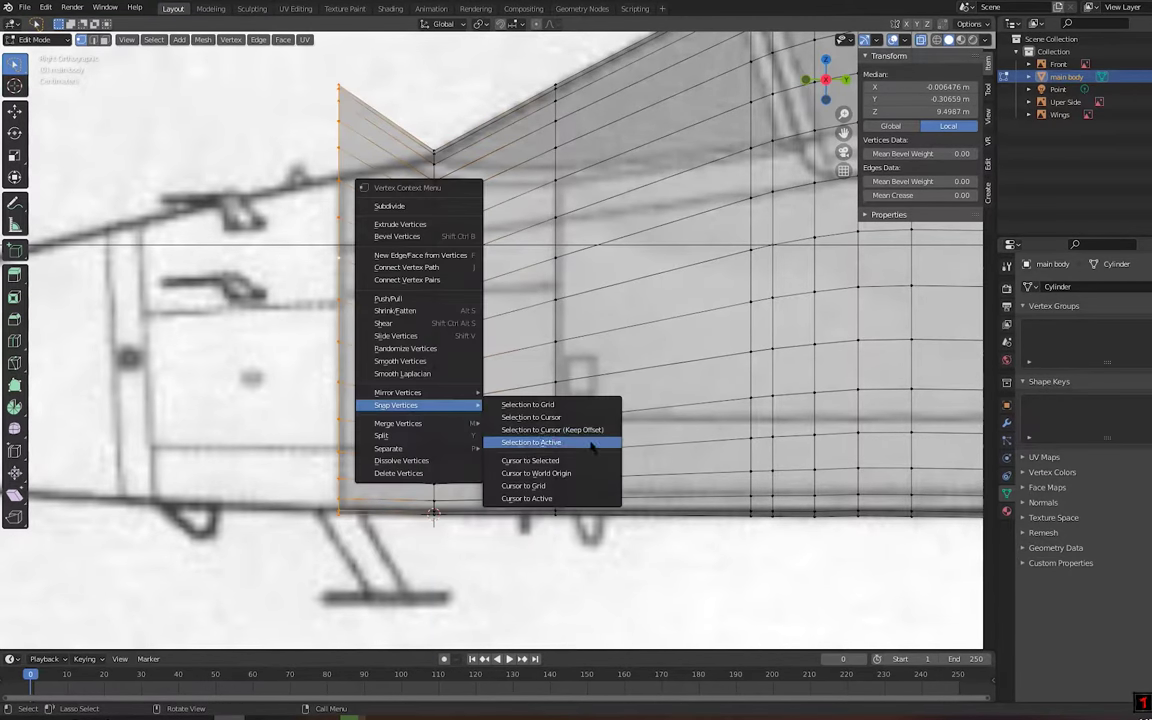
{"action": "left_click", "coordinate": [552, 442]}
{"action": "mouse_move", "coordinate": [391, 485]}
{"action": "middle_mouse_down", "text": "shift"}
{"action": "mouse_move", "coordinate": [686, 435]}
{"action": "mouse_move", "coordinate": [538, 470]}
{"action": "middle_mouse_up", "text": "shift"}
{"action": "key", "text": "s"}
{"action": "key", "text": "z"}
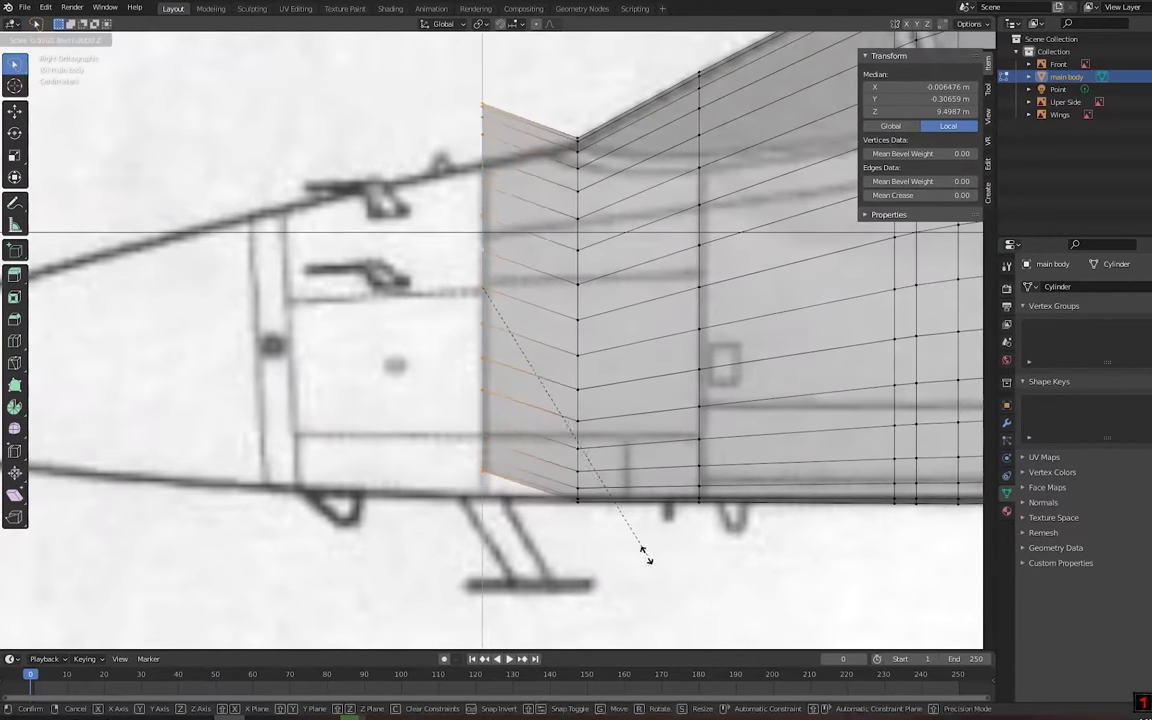
{"action": "left_click", "coordinate": [755, 615]}
Extrude a new front loop toward the nose and scale it to fit the outline
{"action": "key", "text": "KP_7"}
{"action": "key", "text": "KP_3"}
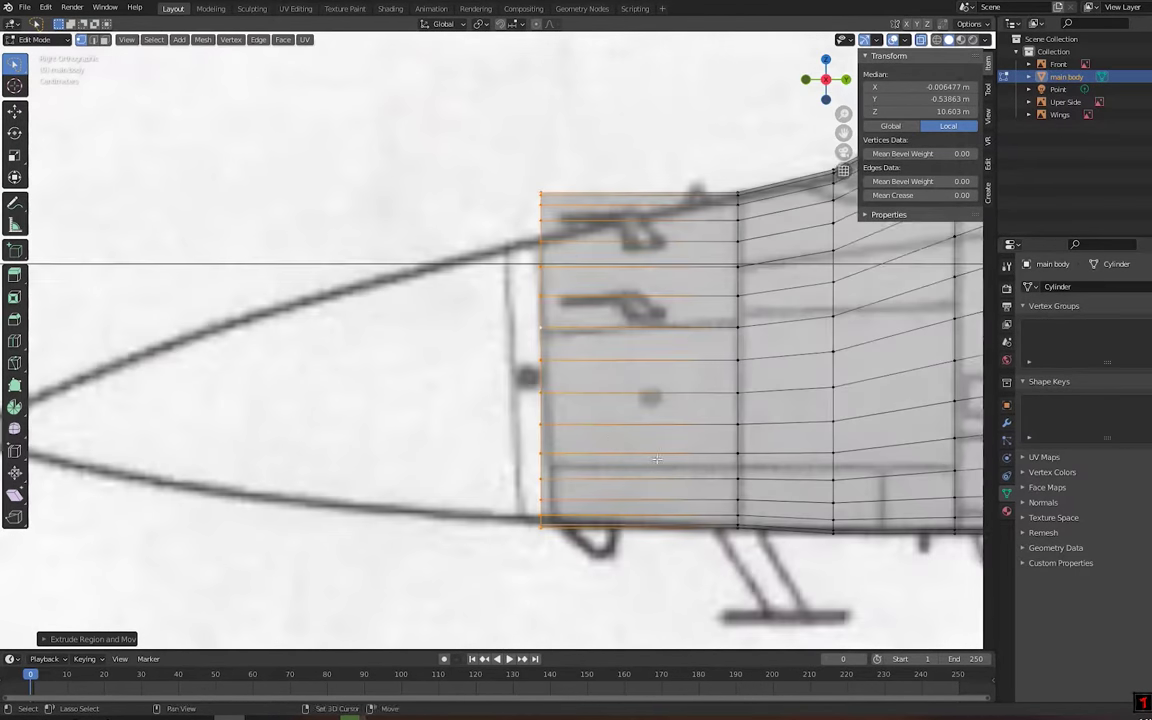
{"action": "key", "text": "e"}
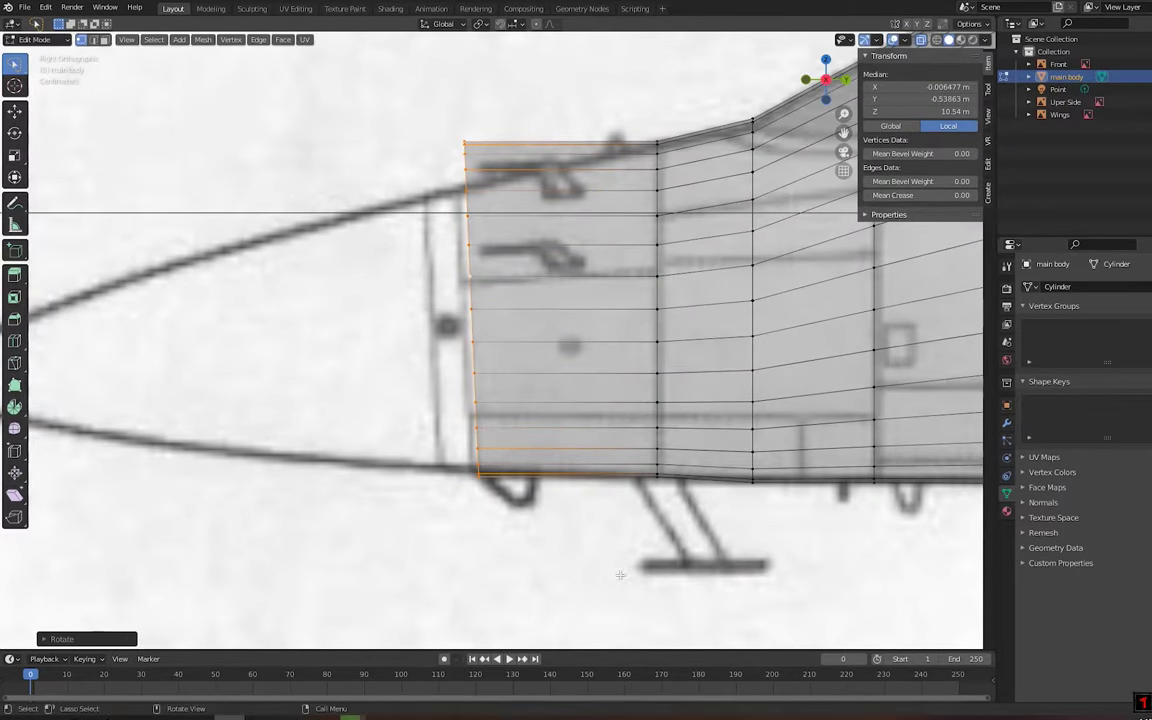
{"action": "left_click", "coordinate": [601, 621]}
{"action": "scroll", "coordinate": [595, 560], "scroll_direction": "up", "scroll_amount": 2}
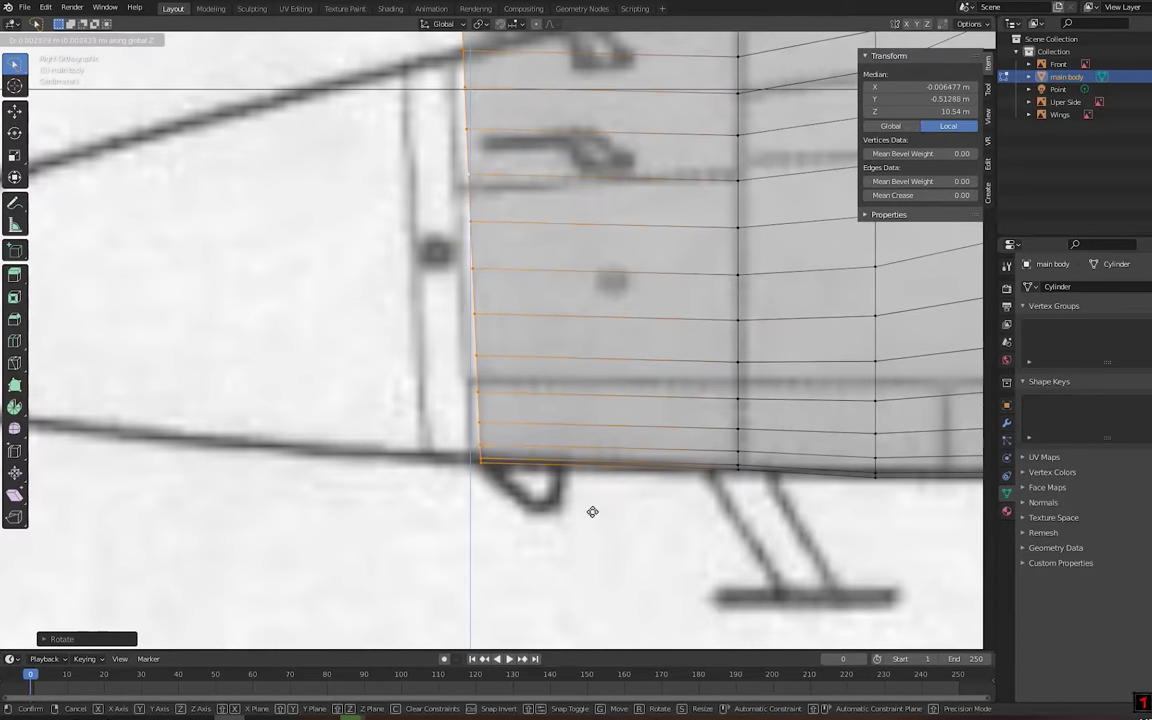
{"action": "scroll", "coordinate": [591, 509], "scroll_direction": "up", "scroll_amount": 3}
{"action": "scroll", "coordinate": [541, 307], "scroll_direction": "up", "scroll_amount": 2}
{"action": "scroll", "coordinate": [432, 451], "scroll_direction": "down", "scroll_amount": 5}
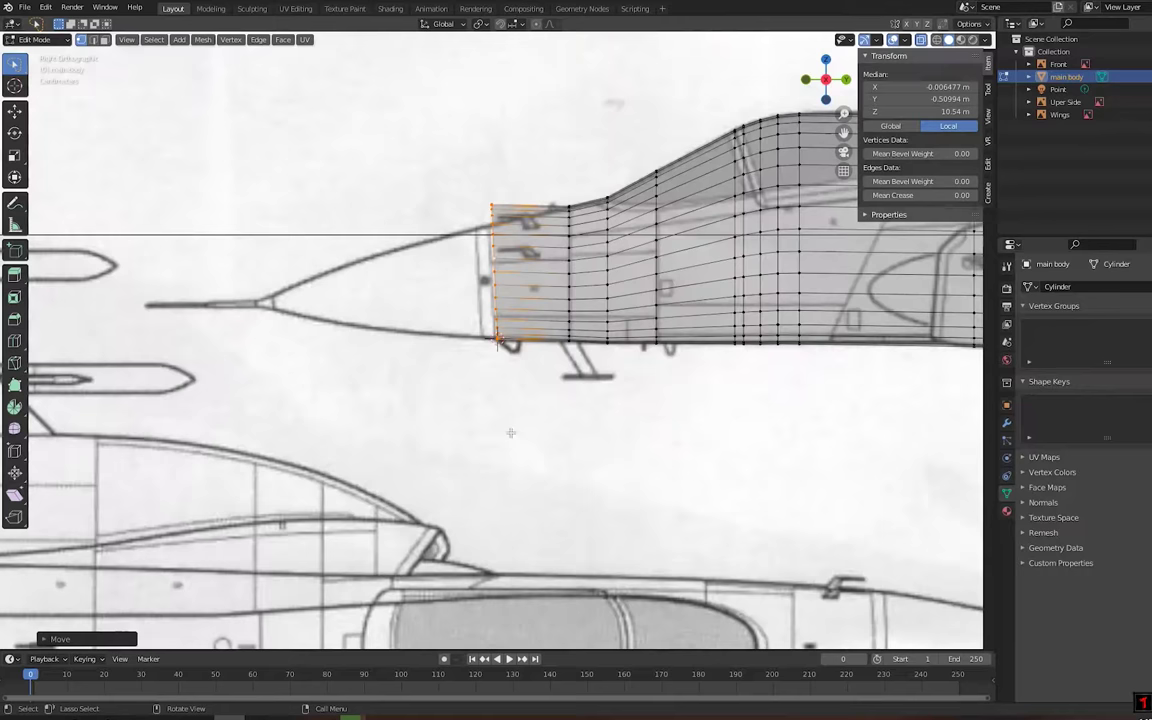
{"action": "scroll", "coordinate": [432, 451], "scroll_direction": "up", "scroll_amount": 3}
{"action": "key", "text": "s"}
{"action": "left_click", "coordinate": [548, 514]}
Move the new front loop vertically so it sits on the nose outline
{"action": "scroll", "coordinate": [618, 287], "scroll_direction": "up", "scroll_amount": 2, "text": "ctrl"}
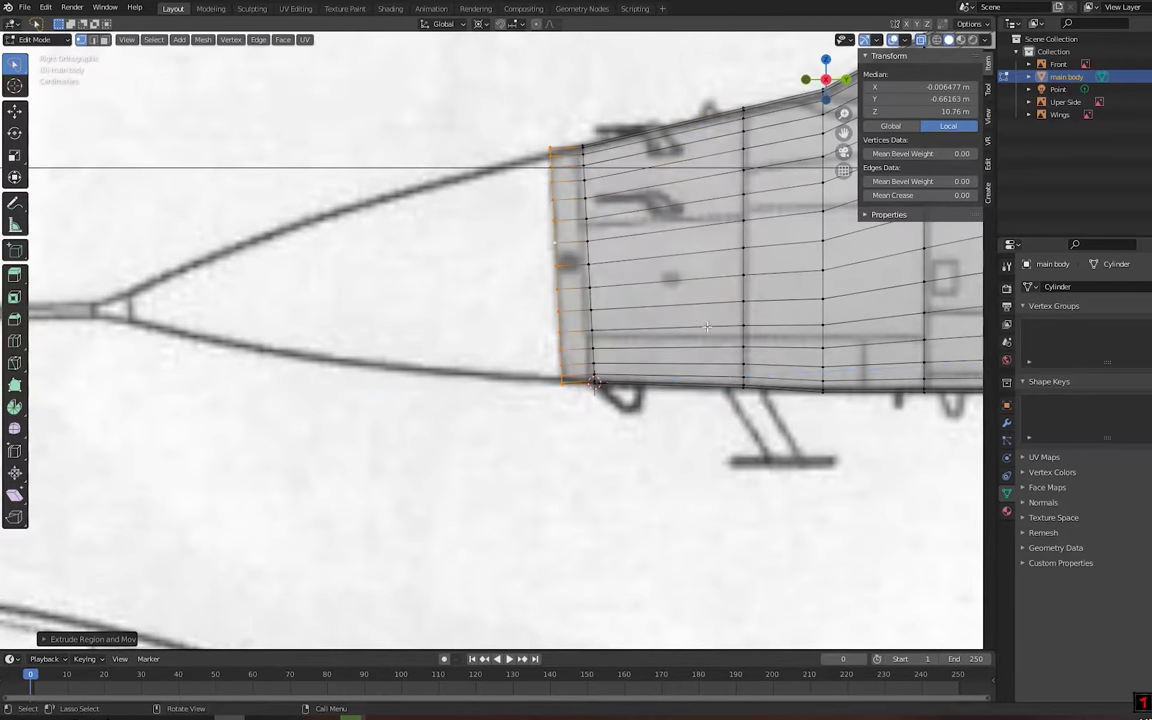
{"action": "scroll", "coordinate": [707, 326], "scroll_direction": "up", "scroll_amount": 3}
{"action": "scroll", "coordinate": [660, 333], "scroll_direction": "up", "scroll_amount": 3}
{"action": "key", "text": "g"}
{"action": "key", "text": "z"}
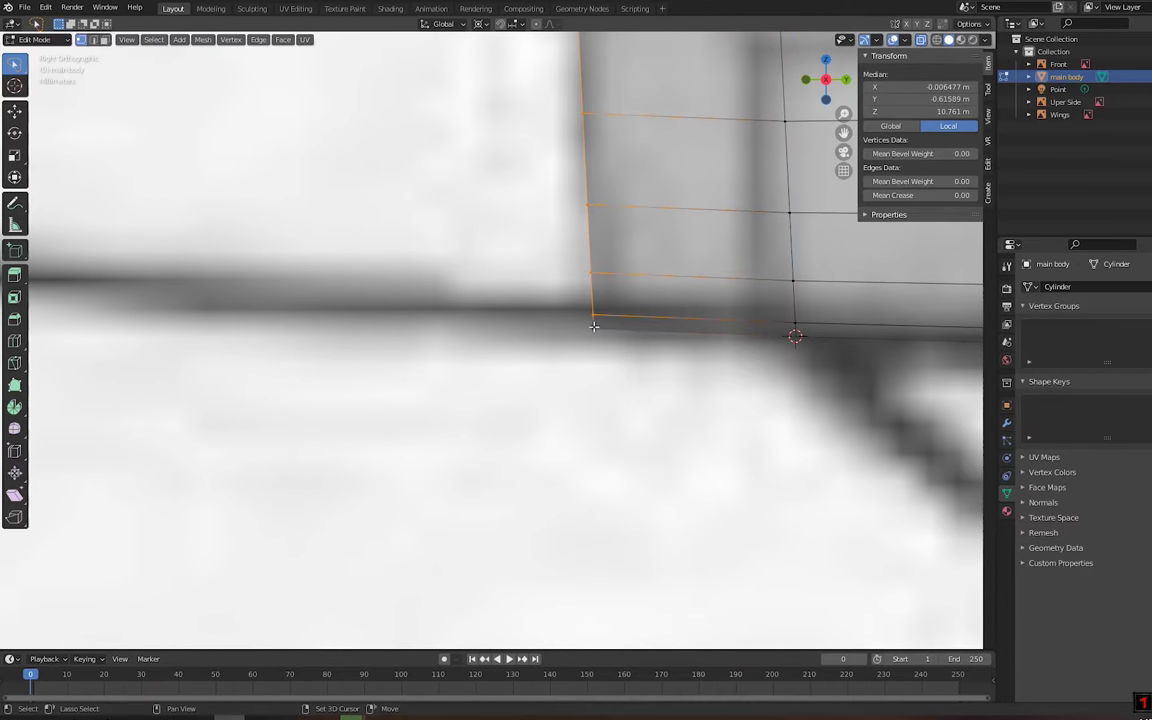
{"action": "mouse_move", "coordinate": [593, 326]}
{"action": "middle_mouse_down"}
{"action": "mouse_move", "coordinate": [553, 355]}
{"action": "mouse_move", "coordinate": [607, 319]}
{"action": "mouse_move", "coordinate": [635, 465]}
{"action": "mouse_move", "coordinate": [566, 394]}
{"action": "middle_mouse_up"}
{"action": "left_click", "coordinate": [564, 493]}
{"action": "scroll", "coordinate": [564, 493], "scroll_direction": "down", "scroll_amount": 3}
Extrude another loop further forward and scale it vertically to the side-view nose
{"action": "key", "text": "e"}
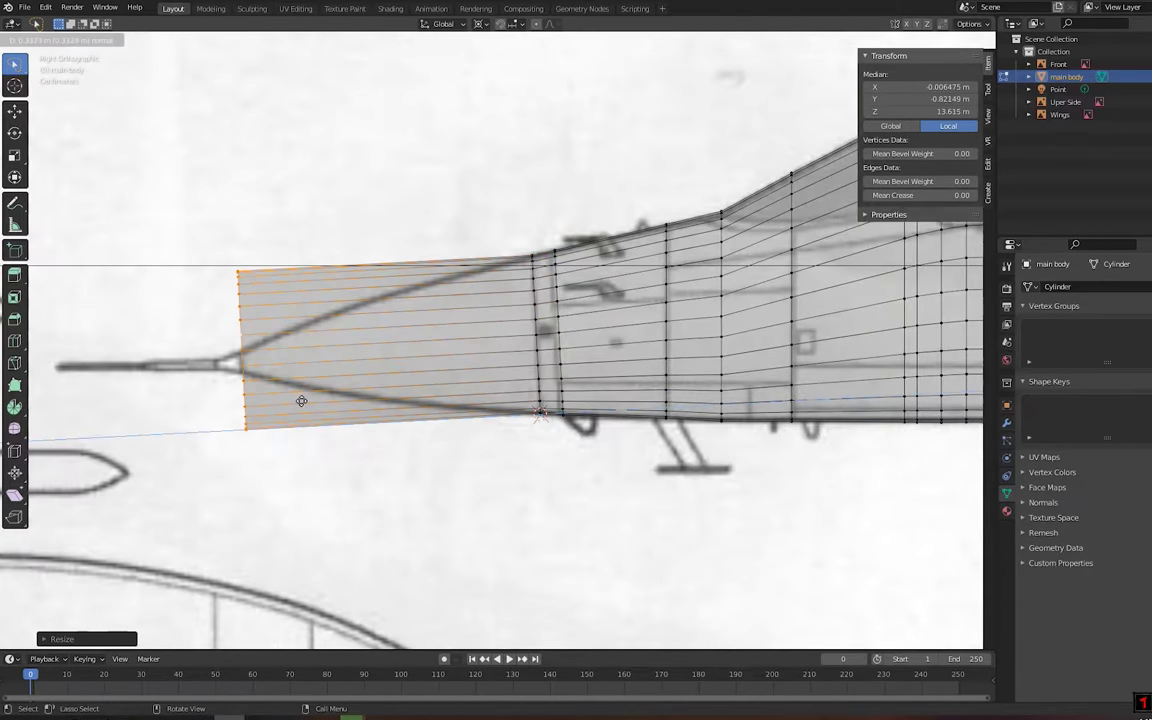
{"action": "scroll", "coordinate": [300, 401], "scroll_direction": "up", "scroll_amount": 5}
{"action": "key", "text": "g"}
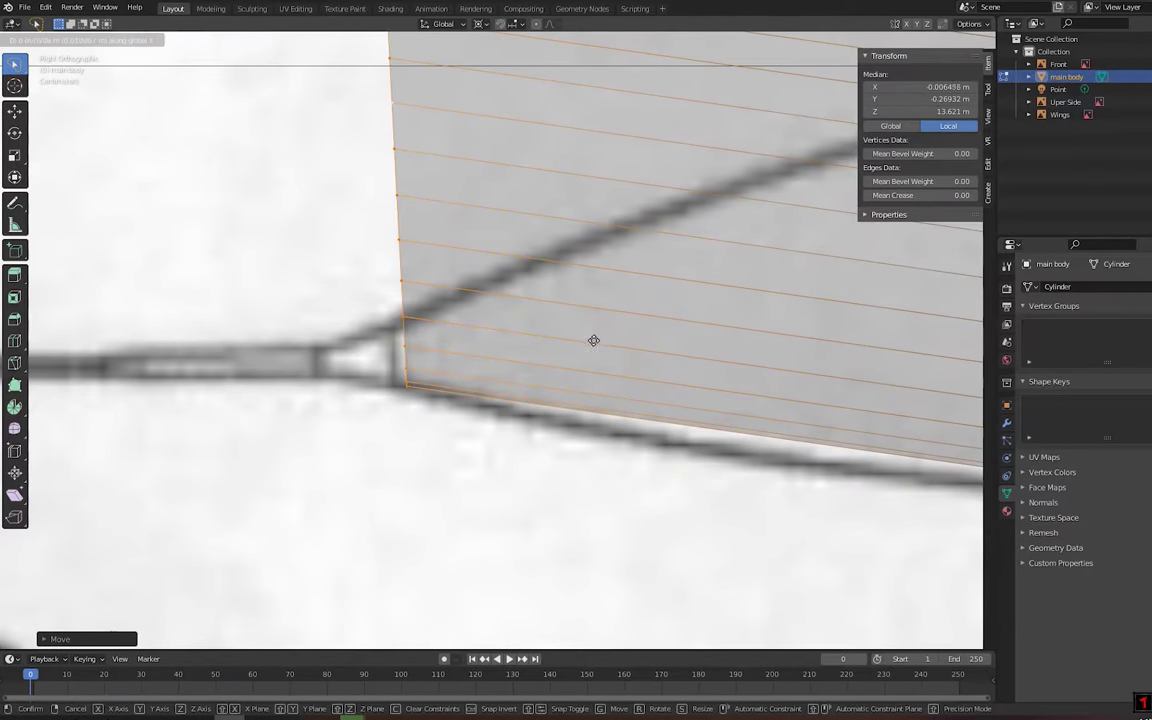
{"action": "scroll", "coordinate": [597, 344], "scroll_direction": "down", "scroll_amount": 5}
{"action": "mouse_move", "coordinate": [597, 344]}
{"action": "middle_mouse_down"}
{"action": "mouse_move", "coordinate": [560, 420]}
{"action": "mouse_move", "coordinate": [620, 380]}
{"action": "middle_mouse_up"}
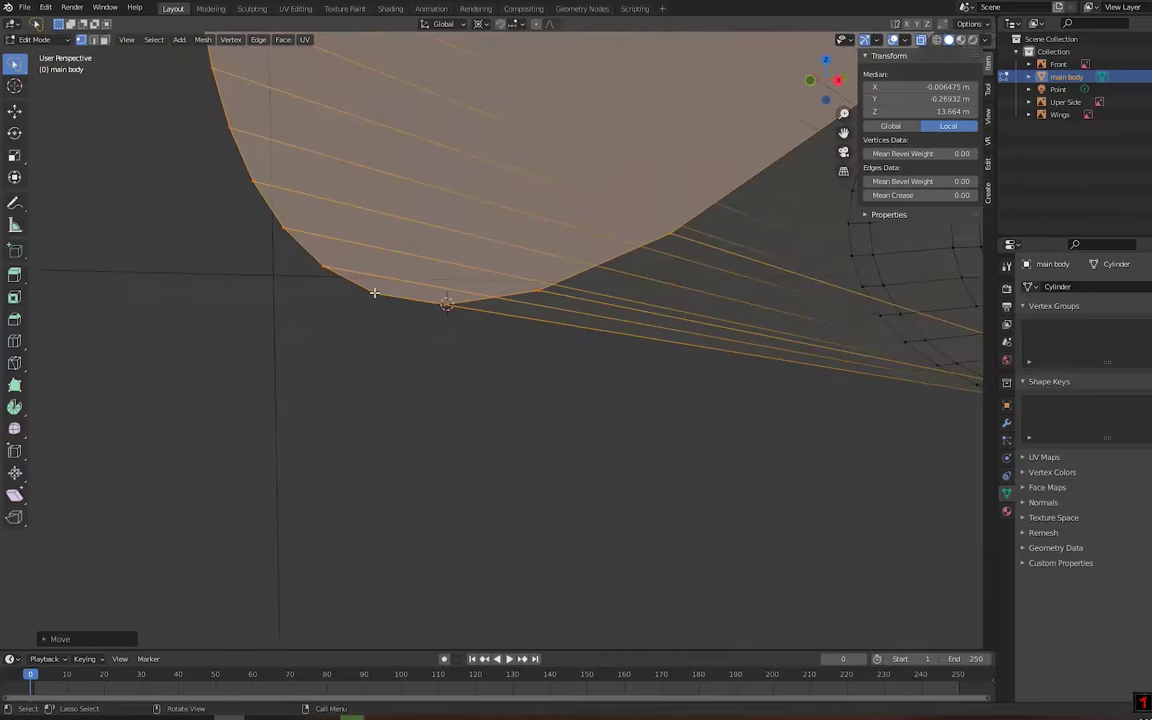
{"action": "key", "text": "KP_3"}
{"action": "key", "text": "s"}
{"action": "key", "text": "z"}
{"action": "scroll", "coordinate": [612, 553], "scroll_direction": "down", "scroll_amount": 3}
{"action": "scroll", "coordinate": [520, 515], "scroll_direction": "up", "scroll_amount": 4}
{"action": "left_click", "coordinate": [507, 511]}
Narrow the nose loop's width in front view, then nudge it into place in side view
{"action": "key", "text": "r"}
{"action": "key", "text": "x"}
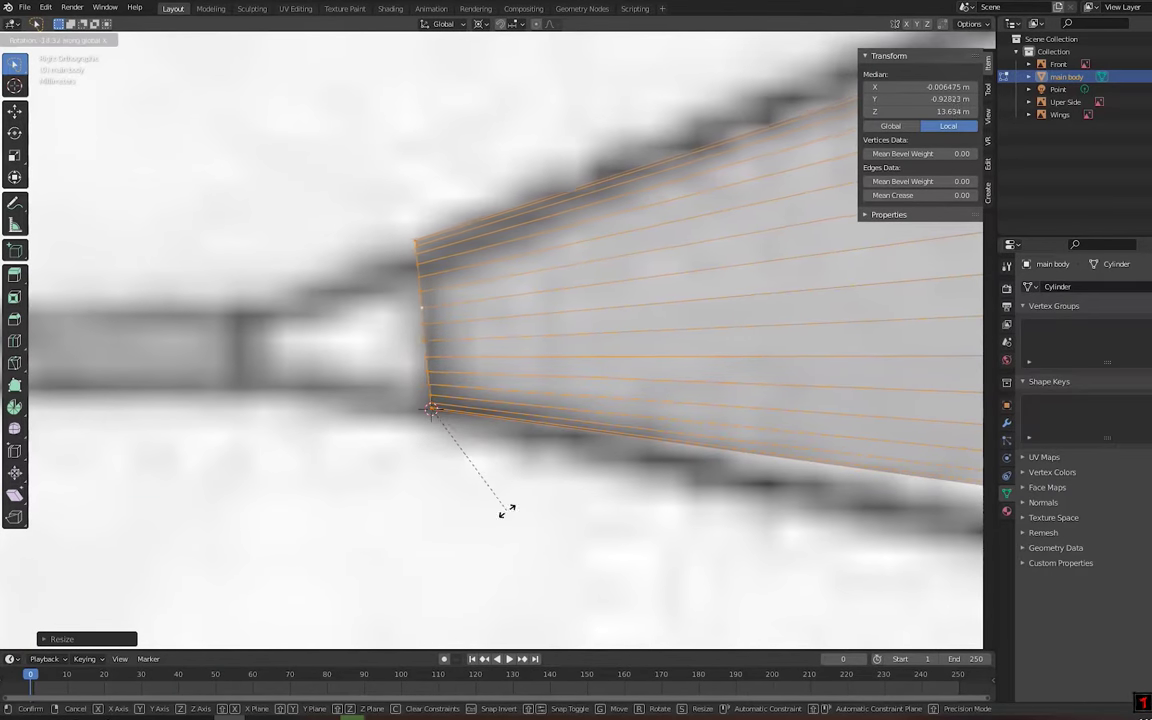
{"action": "key", "text": "Escape"}
{"action": "key", "text": "KP_1"}
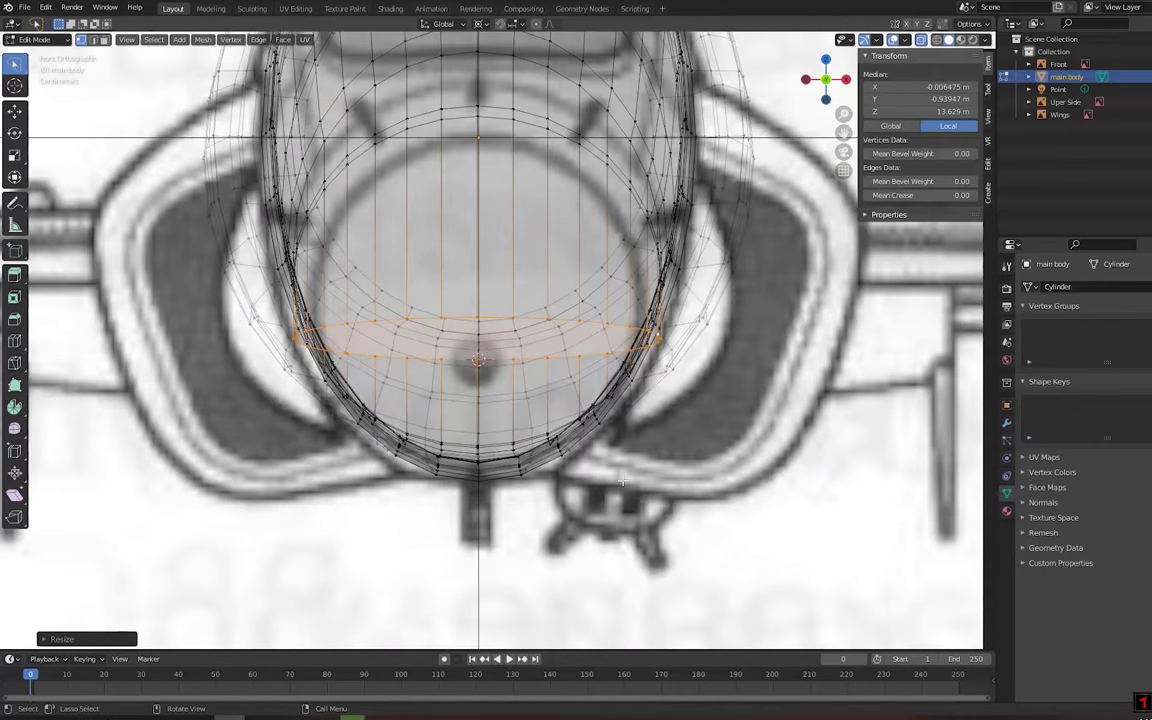
{"action": "key", "text": "s"}
{"action": "key", "text": "x"}
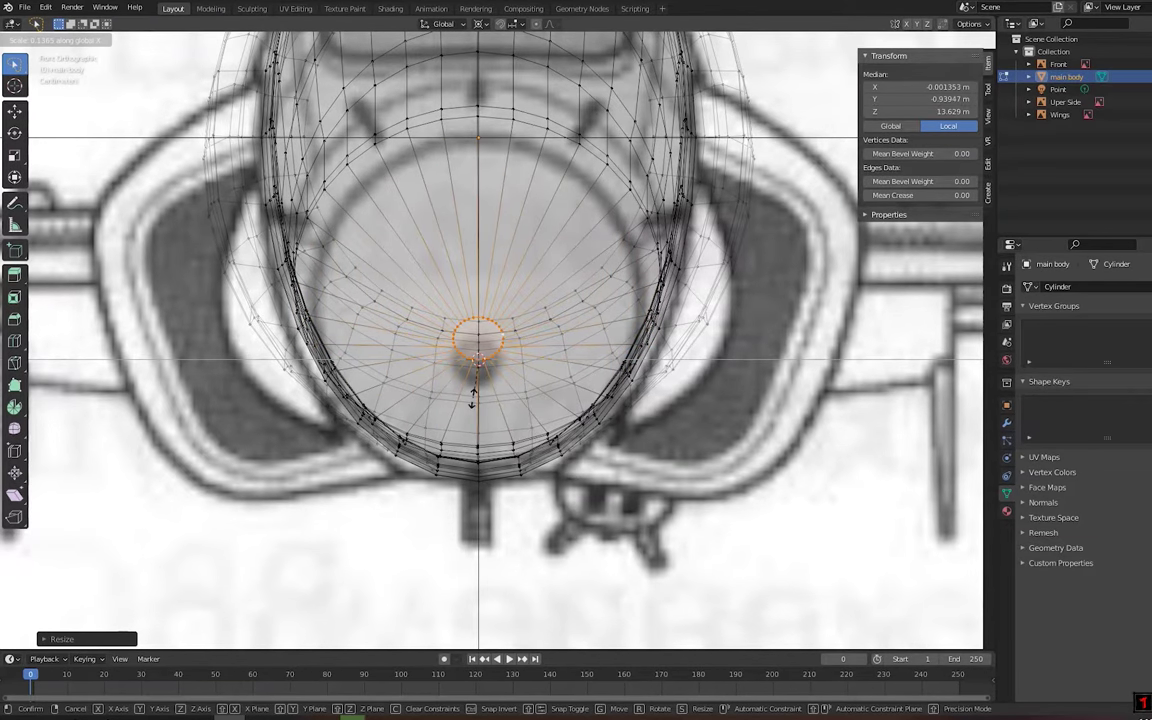
{"action": "left_click", "coordinate": [473, 395]}
{"action": "key", "text": "KP_3"}
{"action": "key", "text": "r"}
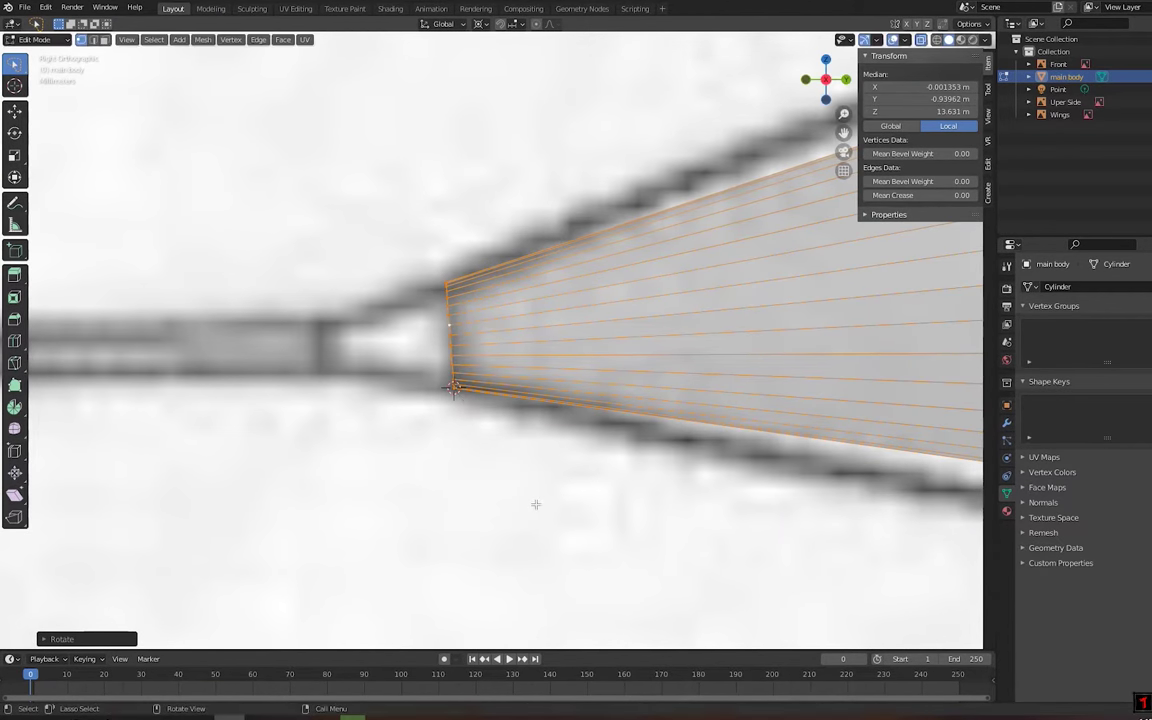
{"action": "key", "text": "g"}
{"action": "left_click", "coordinate": [536, 500]}
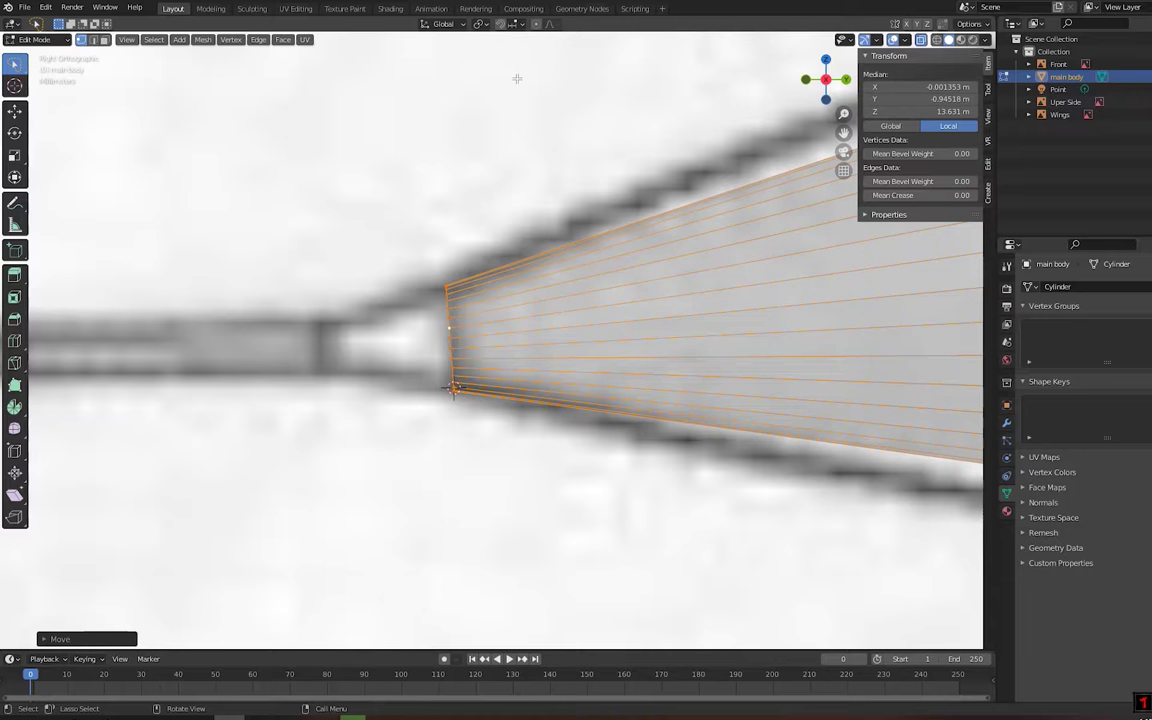
Rotate the nose loop to the outline, then slide and scale a loop along Z to fit the cone
{"action": "key", "text": "r"}
{"action": "left_click", "coordinate": [656, 373]}
{"action": "scroll", "coordinate": [573, 347], "scroll_direction": "down", "scroll_amount": 3}
{"action": "key", "text": "g"}
{"action": "key", "text": "g"}
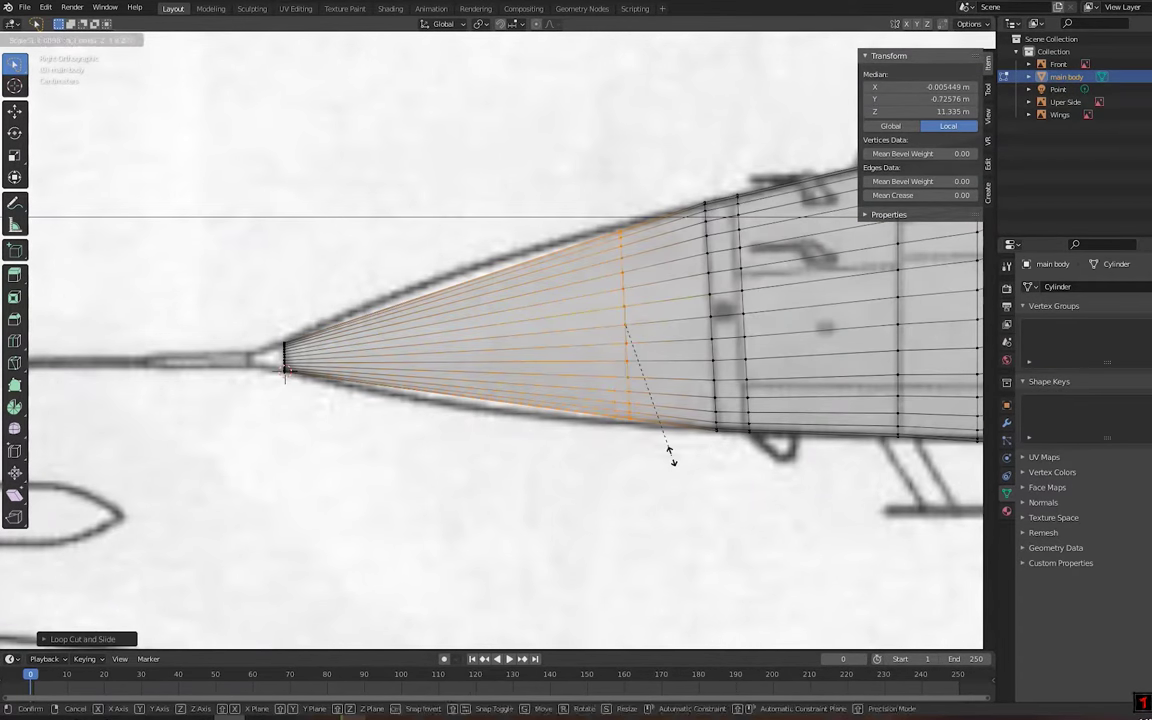
{"action": "left_click", "coordinate": [601, 432]}
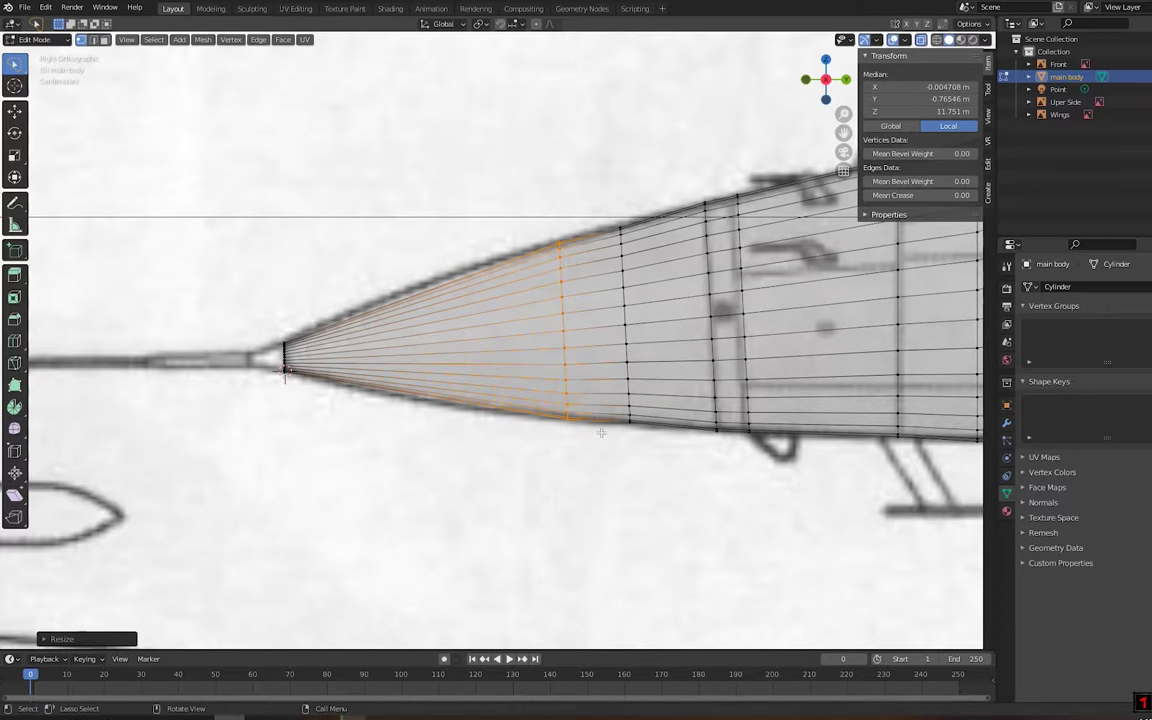
{"action": "key", "text": "s"}
{"action": "key", "text": "z"}
{"action": "scroll", "coordinate": [649, 485], "scroll_direction": "up", "scroll_amount": 3}
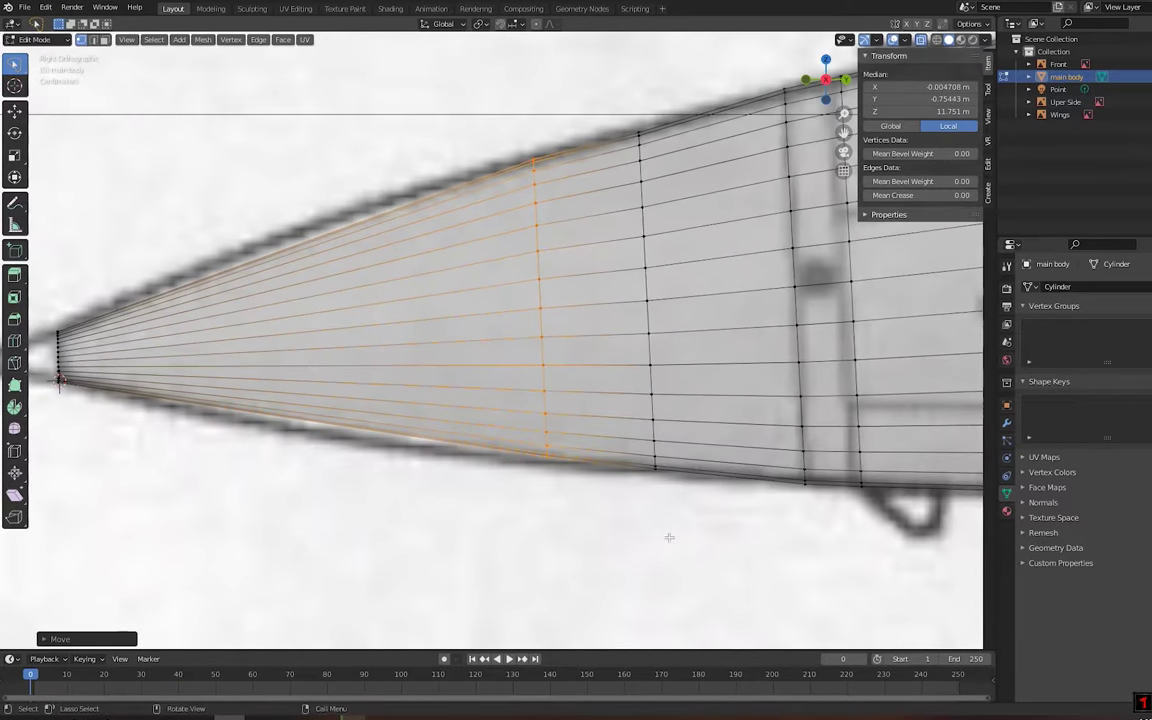
{"action": "left_click", "coordinate": [668, 535]}
Slide another nose loop and scale it along Z to match the side blueprint
{"action": "key", "text": "g"}
{"action": "key", "text": "g"}
{"action": "key", "text": "s"}
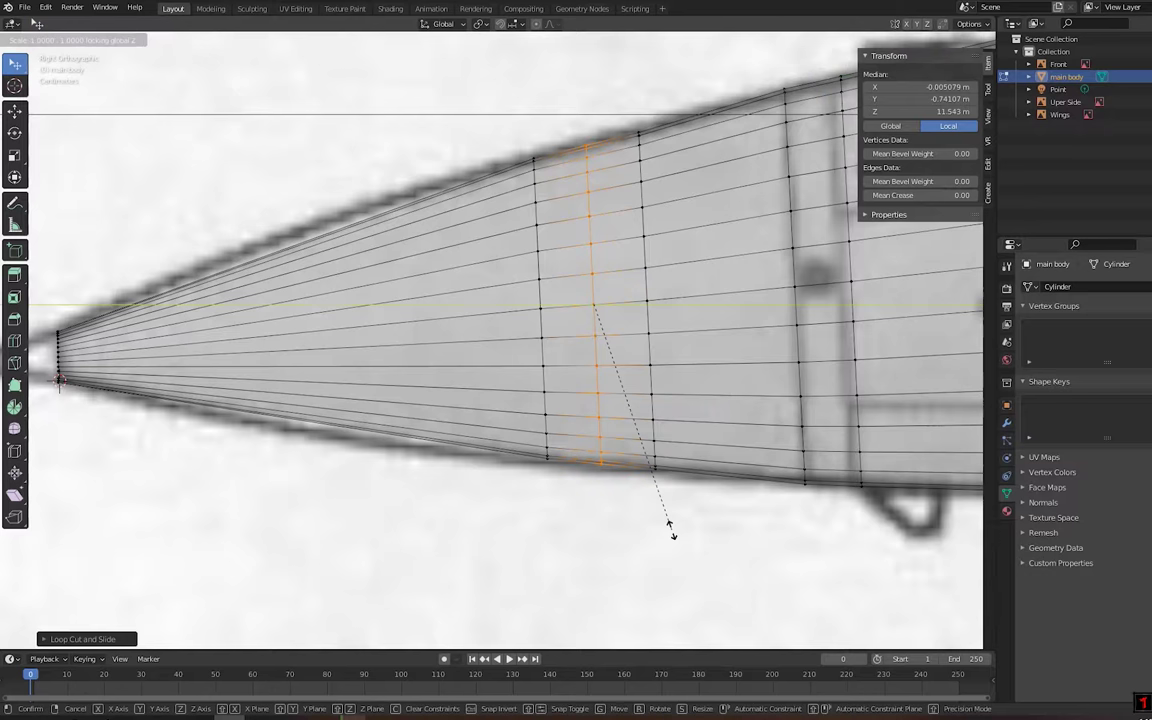
{"action": "key", "text": "z"}
{"action": "left_click", "coordinate": [725, 445]}
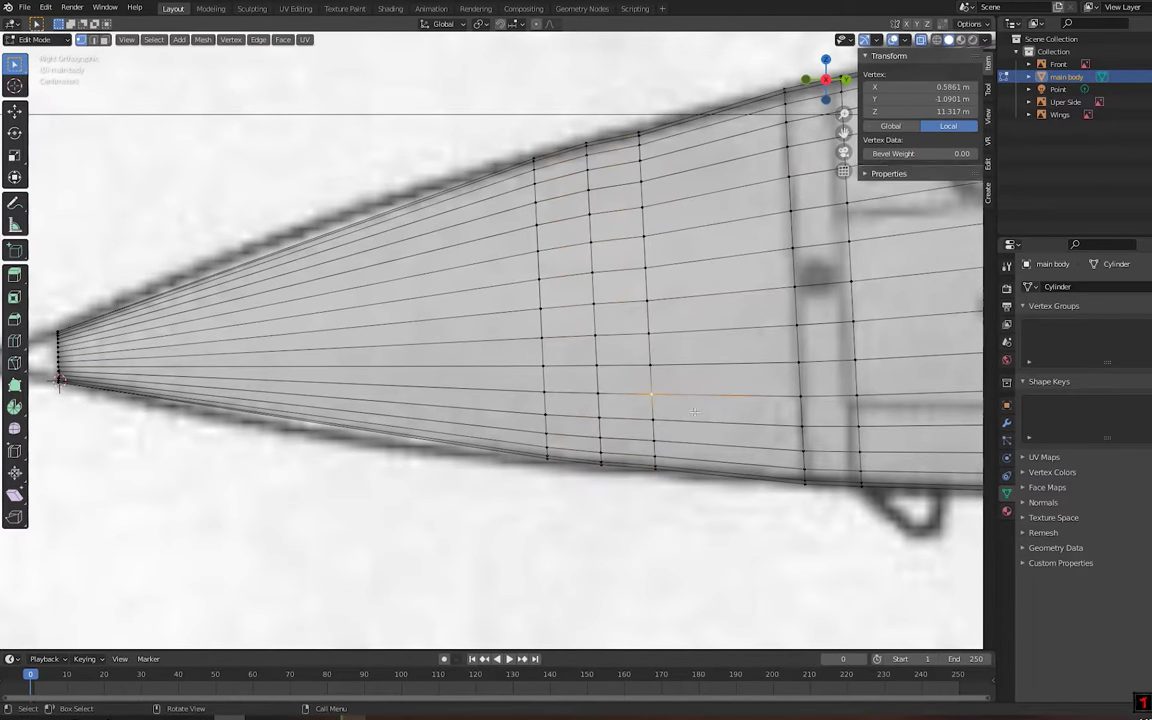
{"action": "key", "text": "s"}
{"action": "left_click", "coordinate": [742, 456]}
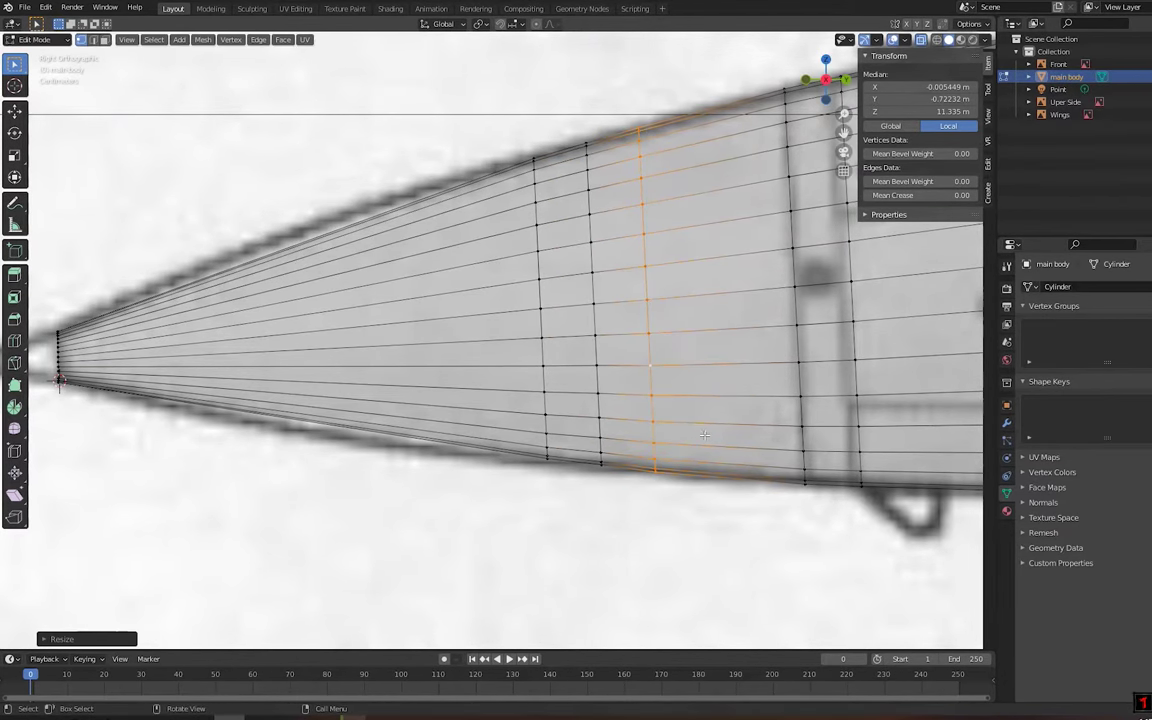
{"action": "key", "text": "g"}
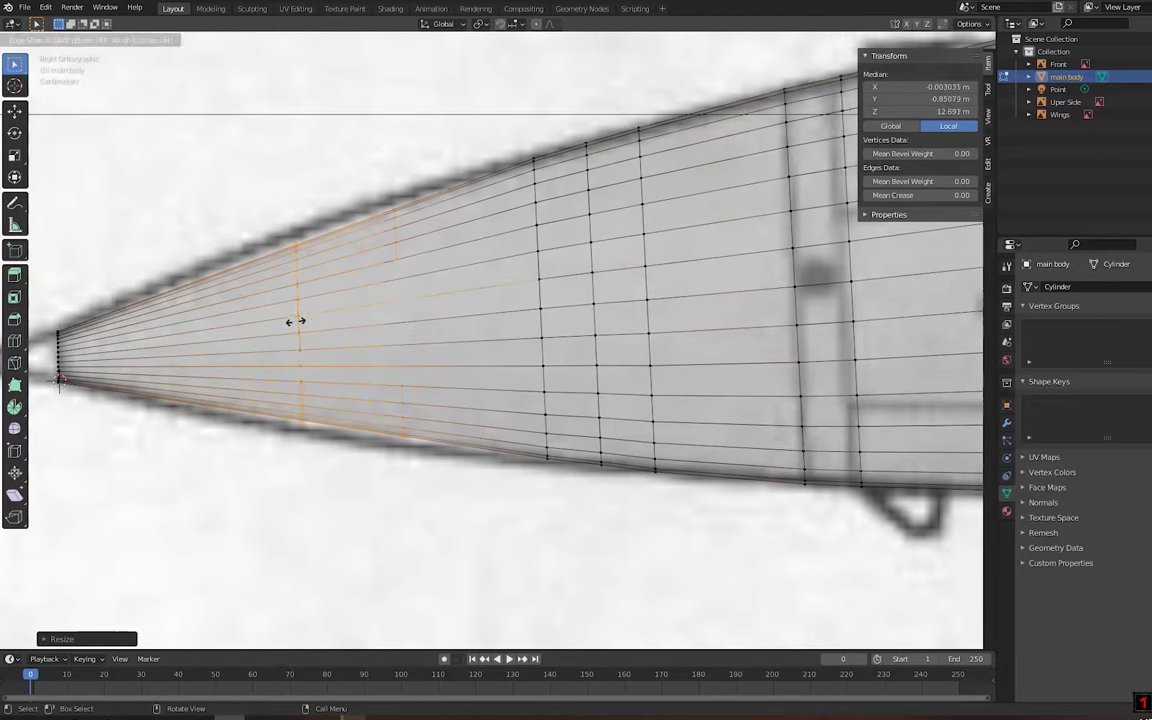
{"action": "middle_click_drag", "start_coordinate": [478, 389], "coordinate": [590, 389], "text": "shift"}
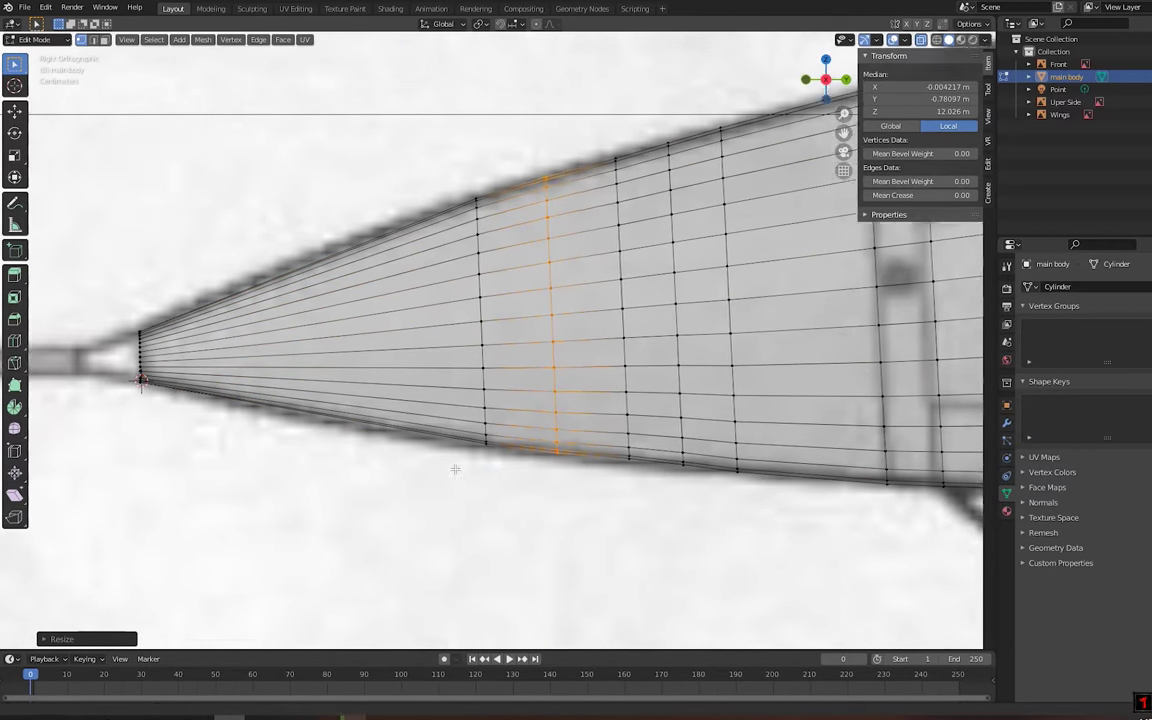
Add a loop cut near the nose and scale it along Z to the outline
{"action": "key", "text": "ctrl+r"}
{"action": "left_click", "coordinate": [334, 375]}
{"action": "left_click", "coordinate": [403, 375]}
{"action": "key", "text": "s"}
{"action": "key", "text": "z"}
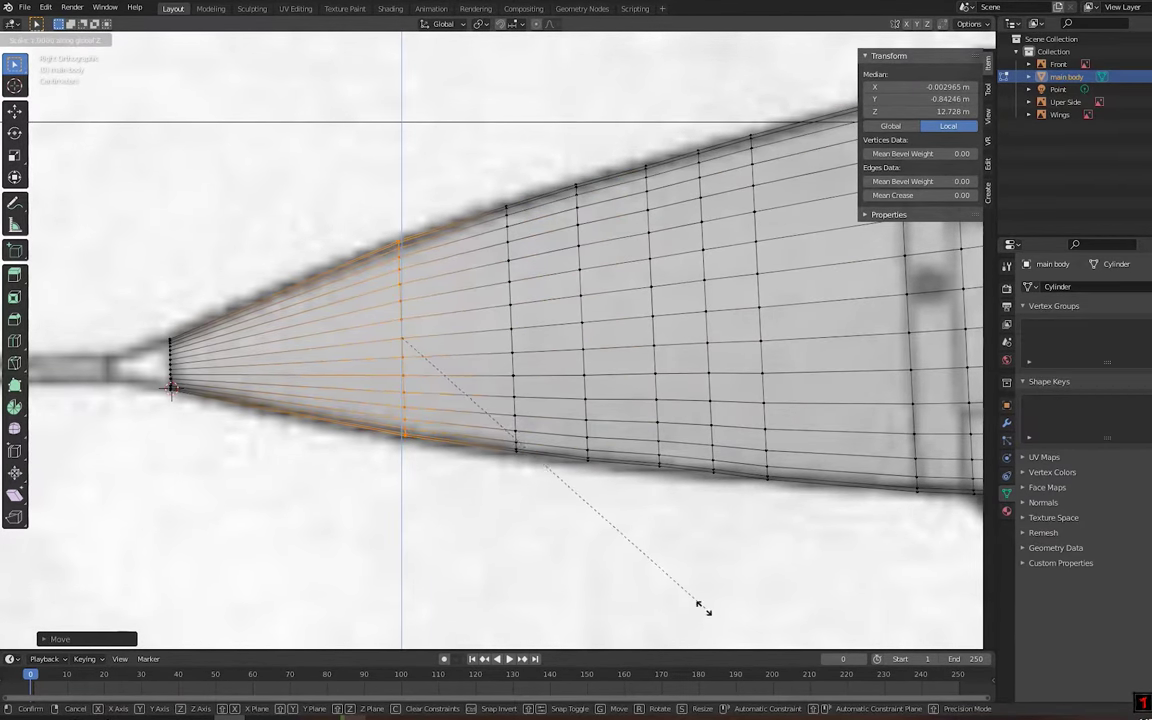
{"action": "left_click", "coordinate": [683, 590]}
{"action": "scroll", "coordinate": [391, 424], "scroll_direction": "down", "scroll_amount": 3}
{"action": "middle_click_drag", "start_coordinate": [391, 424], "coordinate": [591, 429]}
{"action": "key", "text": "KP_3"}
{"action": "key", "text": "alt+a"}
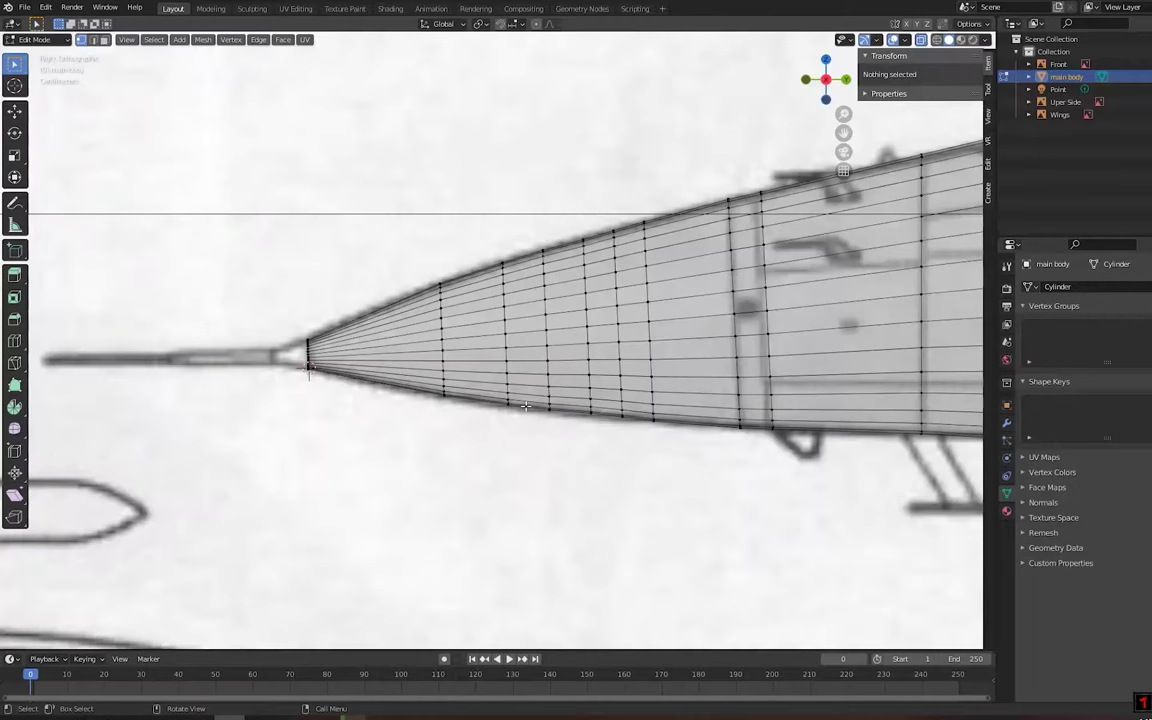
{"action": "scroll", "coordinate": [525, 405], "scroll_direction": "up", "scroll_amount": 3}
Select and reposition edge loops along the cone in Right view
{"action": "left_click", "coordinate": [622, 420], "text": "alt"}
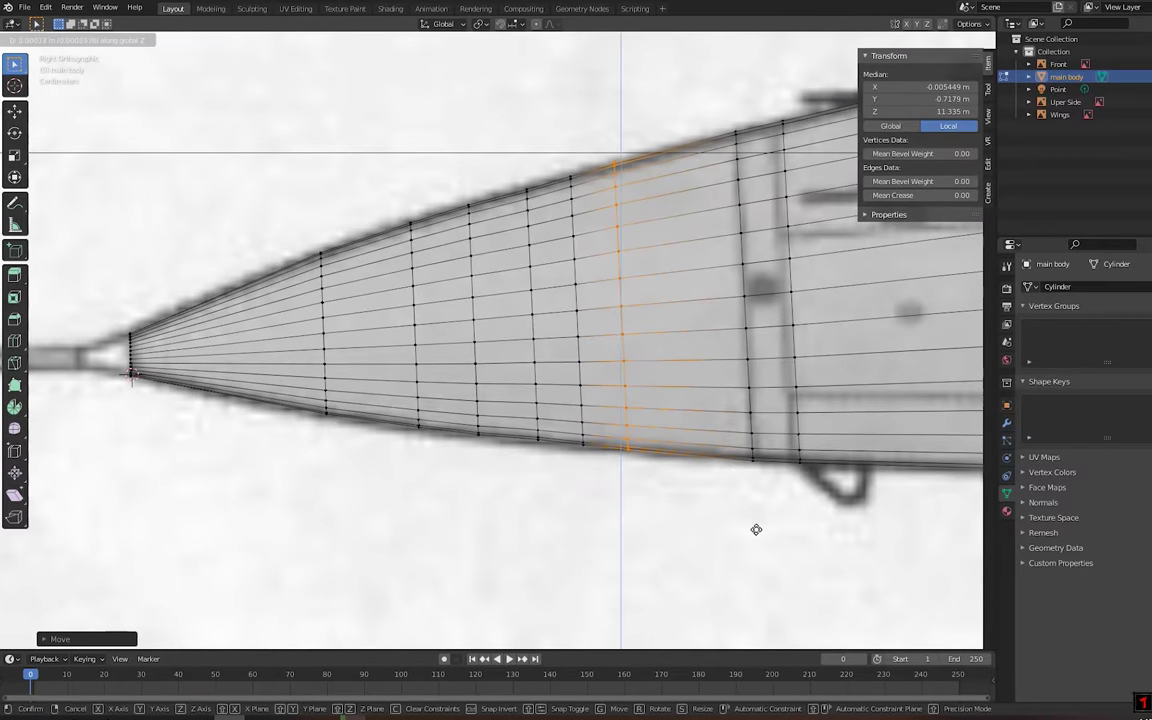
{"action": "left_click", "coordinate": [785, 553]}
{"action": "middle_click_drag", "start_coordinate": [470, 383], "coordinate": [713, 403], "text": "shift"}
{"action": "scroll", "coordinate": [715, 403], "scroll_direction": "up", "scroll_amount": 4}
{"action": "left_click", "coordinate": [715, 403], "text": "alt"}
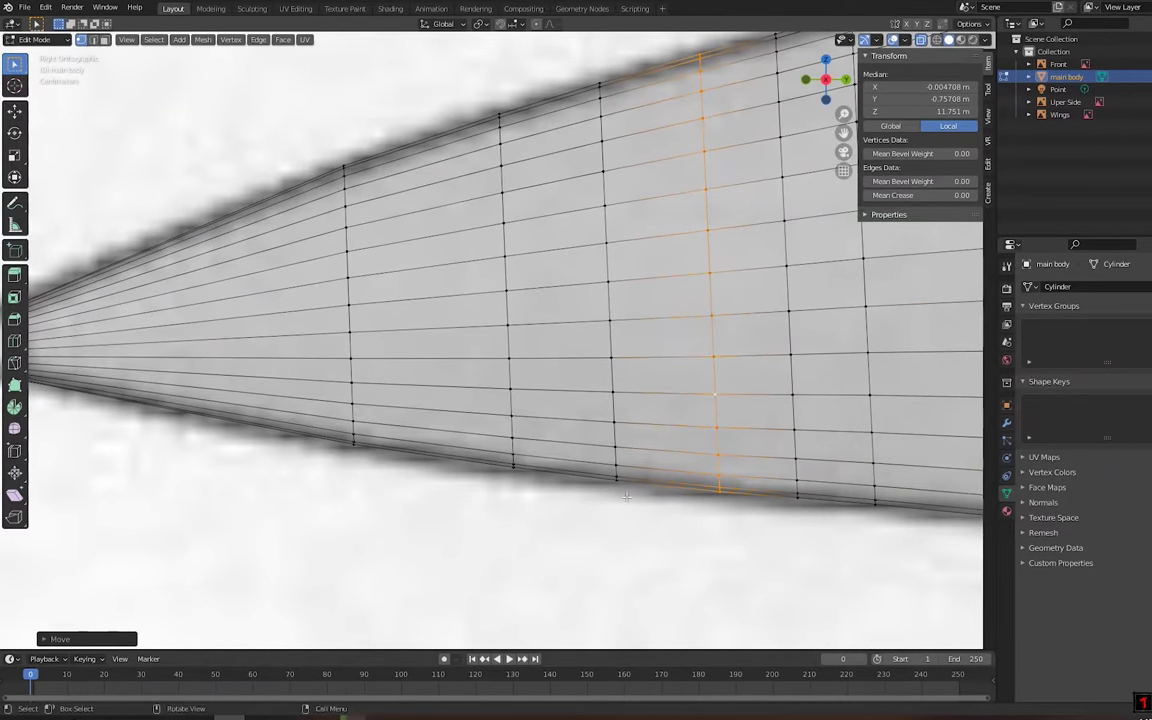
{"action": "scroll", "coordinate": [626, 496], "scroll_direction": "down", "scroll_amount": 3}
{"action": "middle_click_drag", "start_coordinate": [626, 496], "coordinate": [648, 478]}
Add another loop cut across the nose cone and check it in Top view
{"action": "key", "text": "KP_3"}
{"action": "scroll", "coordinate": [537, 432], "scroll_direction": "up", "scroll_amount": 3}
{"action": "key", "text": "ctrl+r"}
{"action": "left_click", "coordinate": [517, 400]}
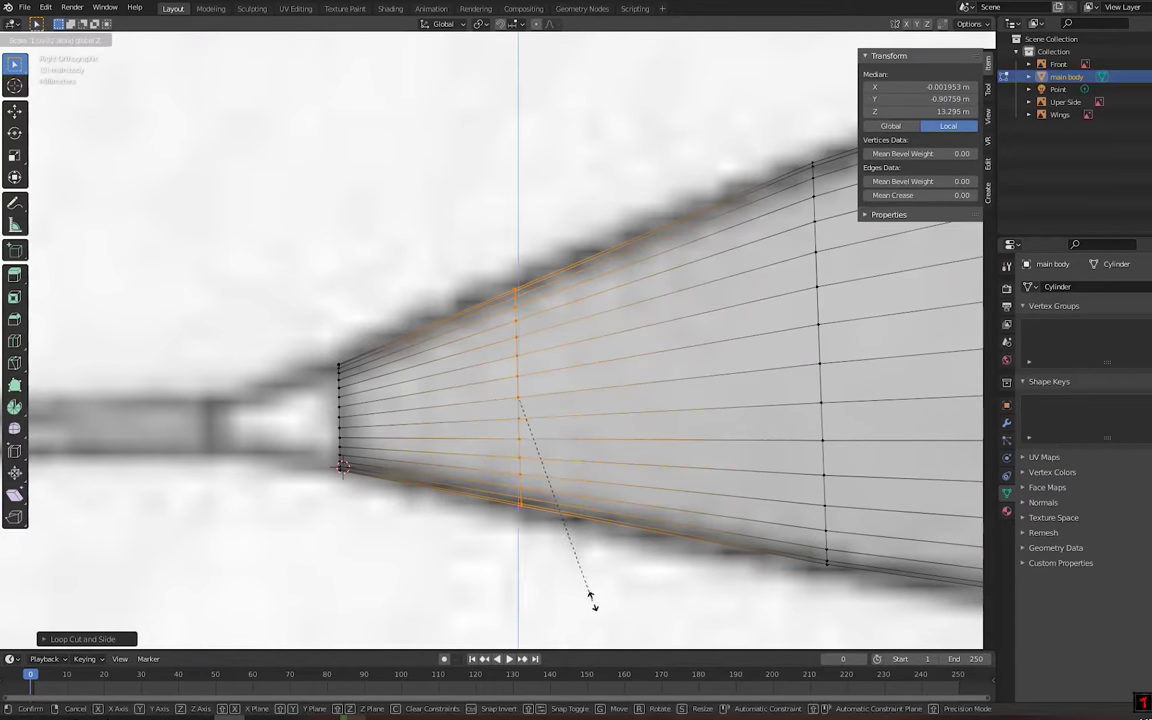
{"action": "left_click", "coordinate": [619, 625]}
{"action": "scroll", "coordinate": [453, 494], "scroll_direction": "down", "scroll_amount": 3}
{"action": "key", "text": "KP_7"}
{"action": "scroll", "coordinate": [522, 386], "scroll_direction": "up", "scroll_amount": 4}
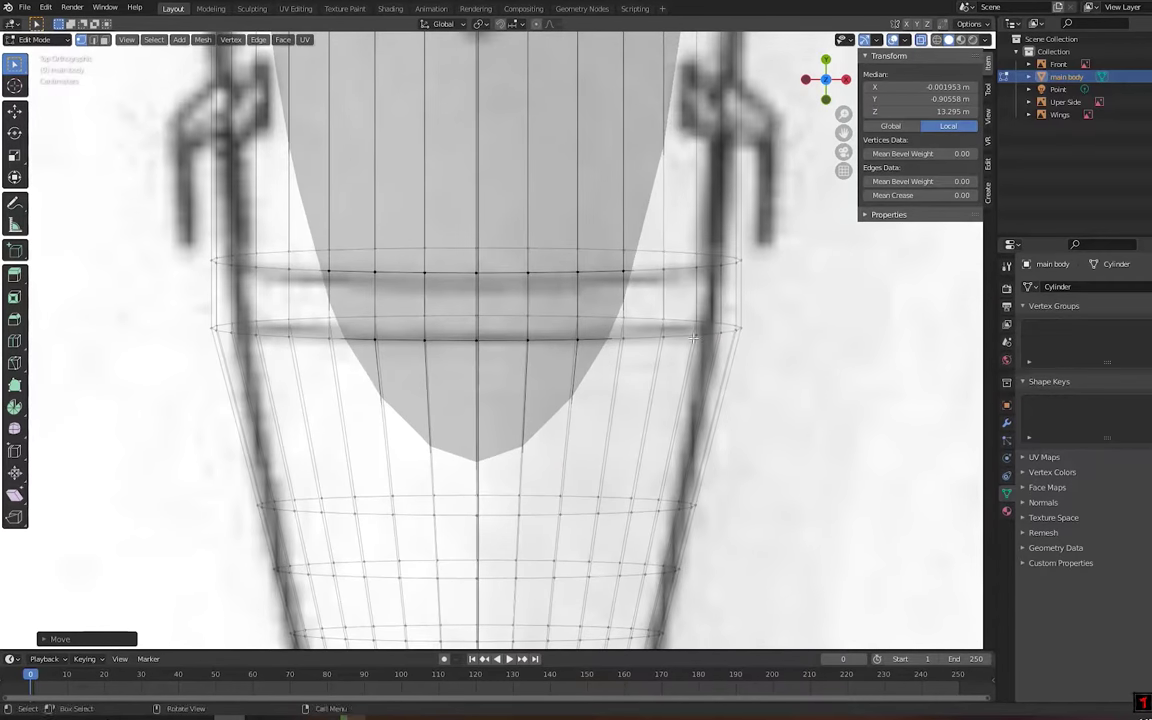
{"action": "left_click", "coordinate": [857, 513]}
Scale the cone's front ring along X to the top-view outline
{"action": "left_click", "coordinate": [715, 262], "text": "alt"}
{"action": "key", "text": "s"}
{"action": "key", "text": "x"}
{"action": "right_click", "coordinate": [848, 463]}
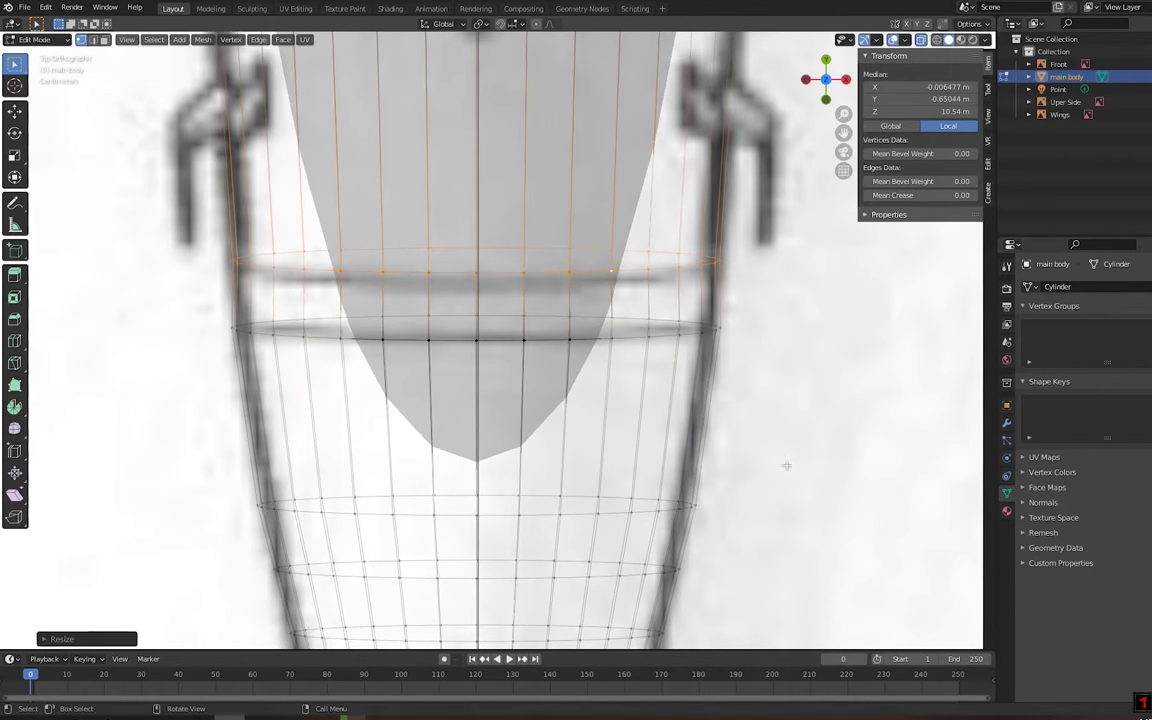
{"action": "key", "text": "s"}
{"action": "key", "text": "x"}
{"action": "left_click", "coordinate": [874, 532]}
{"action": "scroll", "coordinate": [779, 453], "scroll_direction": "down", "scroll_amount": 3}
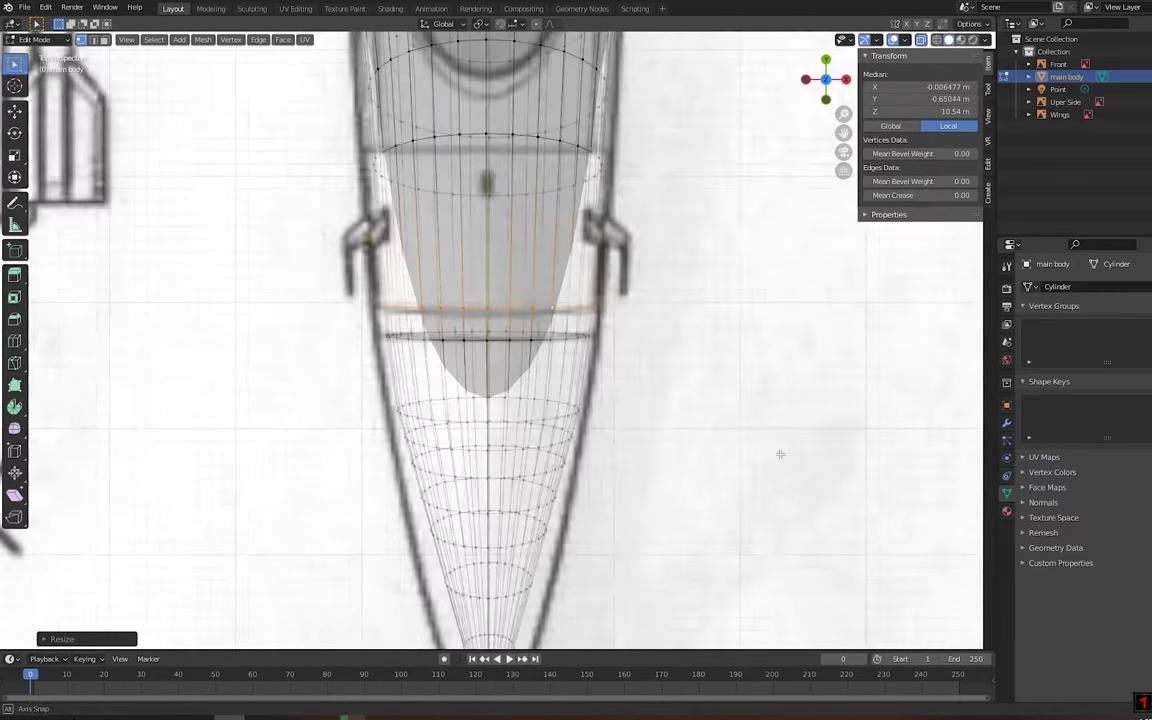
{"action": "key", "text": "KP_3"}
{"action": "scroll", "coordinate": [692, 344], "scroll_direction": "up", "scroll_amount": 3}
{"action": "scroll", "coordinate": [692, 344], "scroll_direction": "down", "scroll_amount": 3}
{"action": "scroll", "coordinate": [695, 291], "scroll_direction": "up", "scroll_amount": 6}
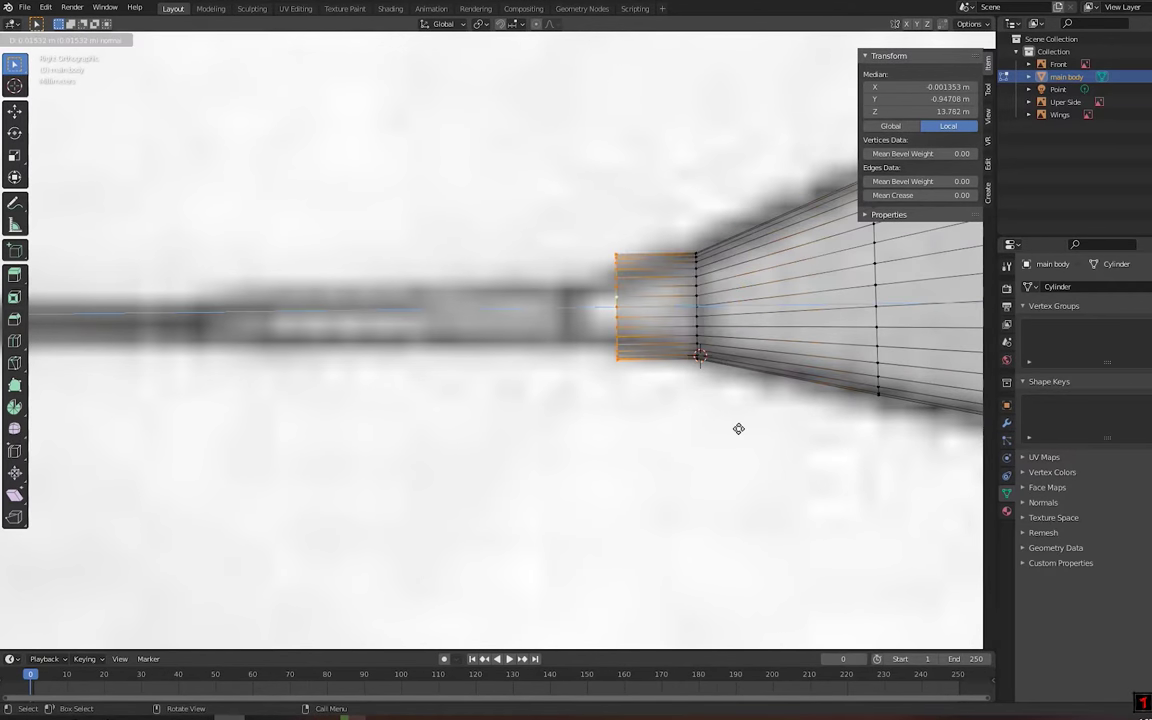
Check the nose opening from Front and Right views and resize the front ring
{"action": "left_click", "coordinate": [707, 421]}
{"action": "key", "text": "KP_1"}
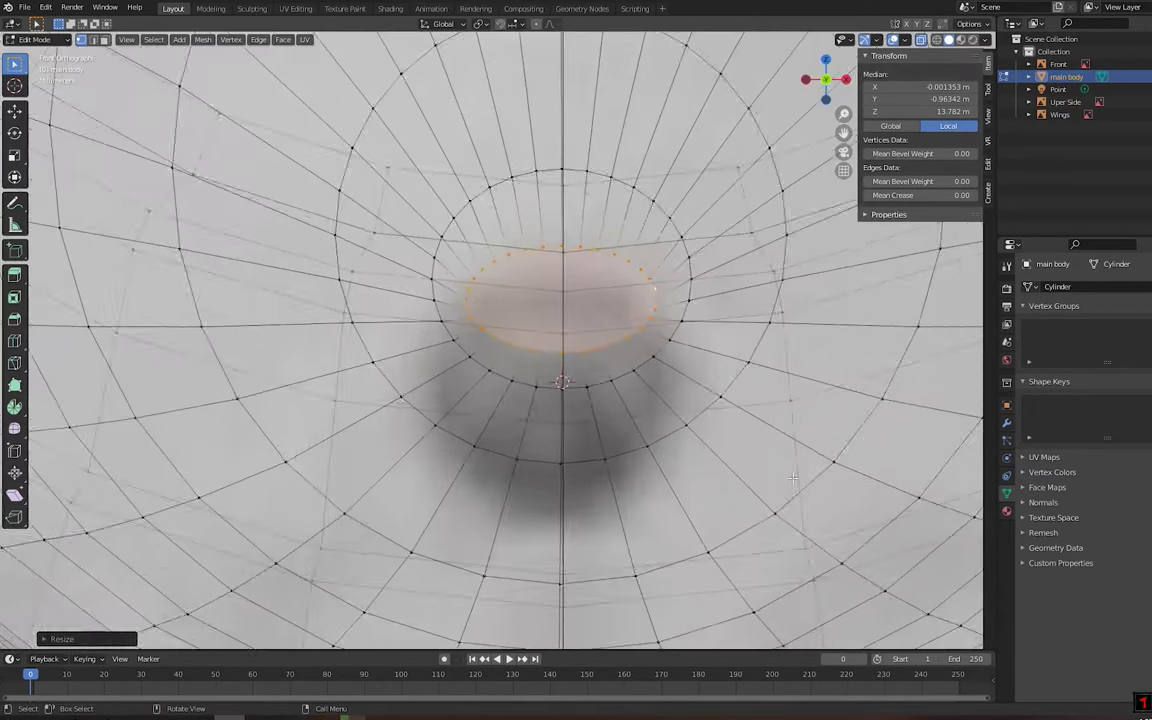
{"action": "key", "text": "KP_3"}
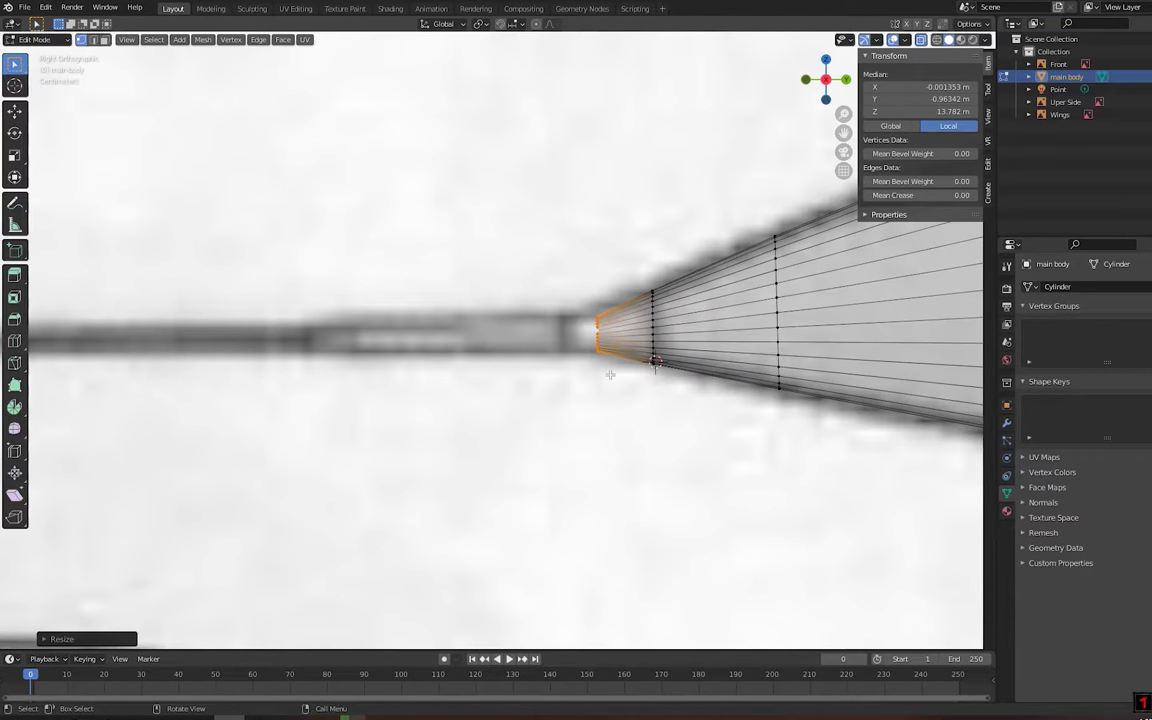
{"action": "scroll", "coordinate": [612, 378], "scroll_direction": "up", "scroll_amount": 3}
{"action": "key", "text": "ctrl+g"}
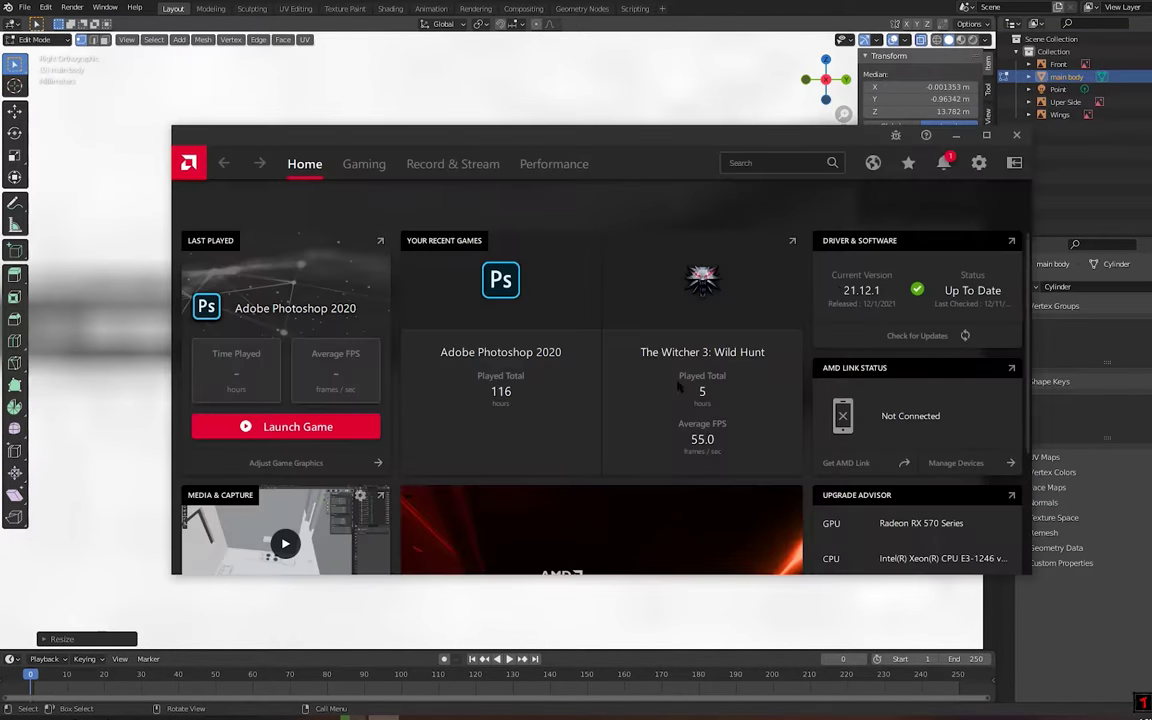
{"action": "key", "text": "s"}
{"action": "scroll", "coordinate": [617, 421], "scroll_direction": "down", "scroll_amount": 5}
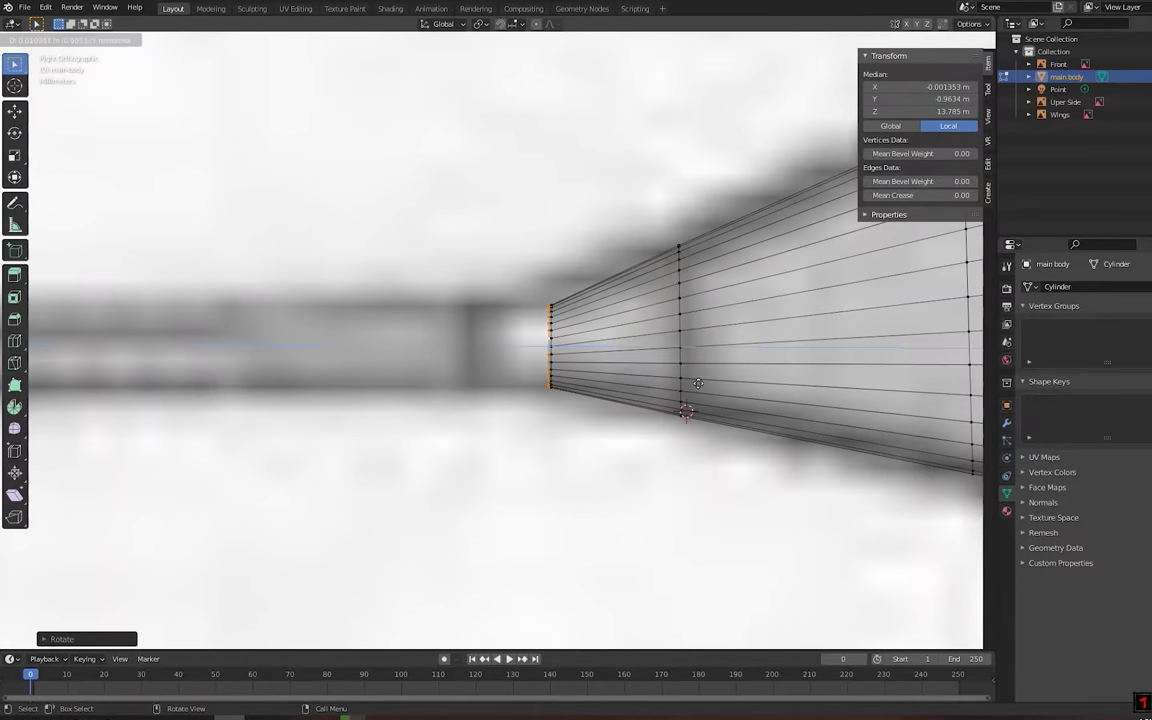
Extrude the nose ring forward twice along Z into a thin probe
{"action": "key", "text": "e"}
{"action": "left_click", "coordinate": [703, 380]}
{"action": "scroll", "coordinate": [548, 357], "scroll_direction": "up", "scroll_amount": 3}
{"action": "scroll", "coordinate": [684, 324], "scroll_direction": "up", "scroll_amount": 2}
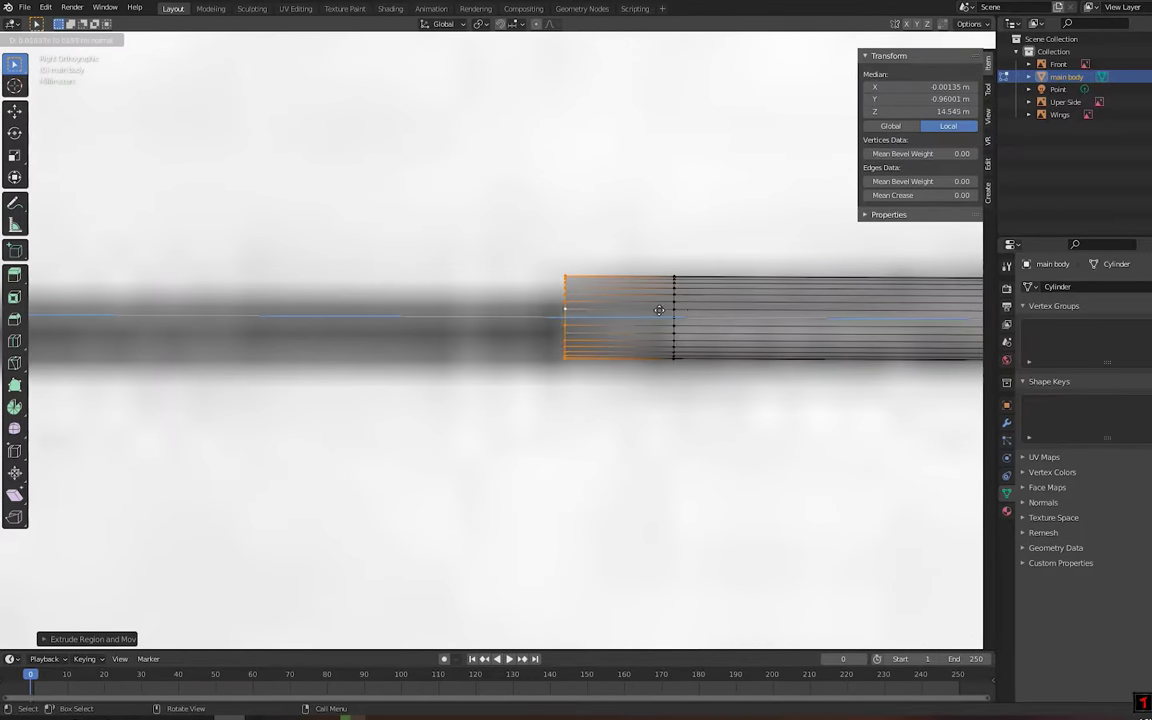
{"action": "left_click", "coordinate": [714, 500]}
{"action": "scroll", "coordinate": [660, 340], "scroll_direction": "down", "scroll_amount": 3}
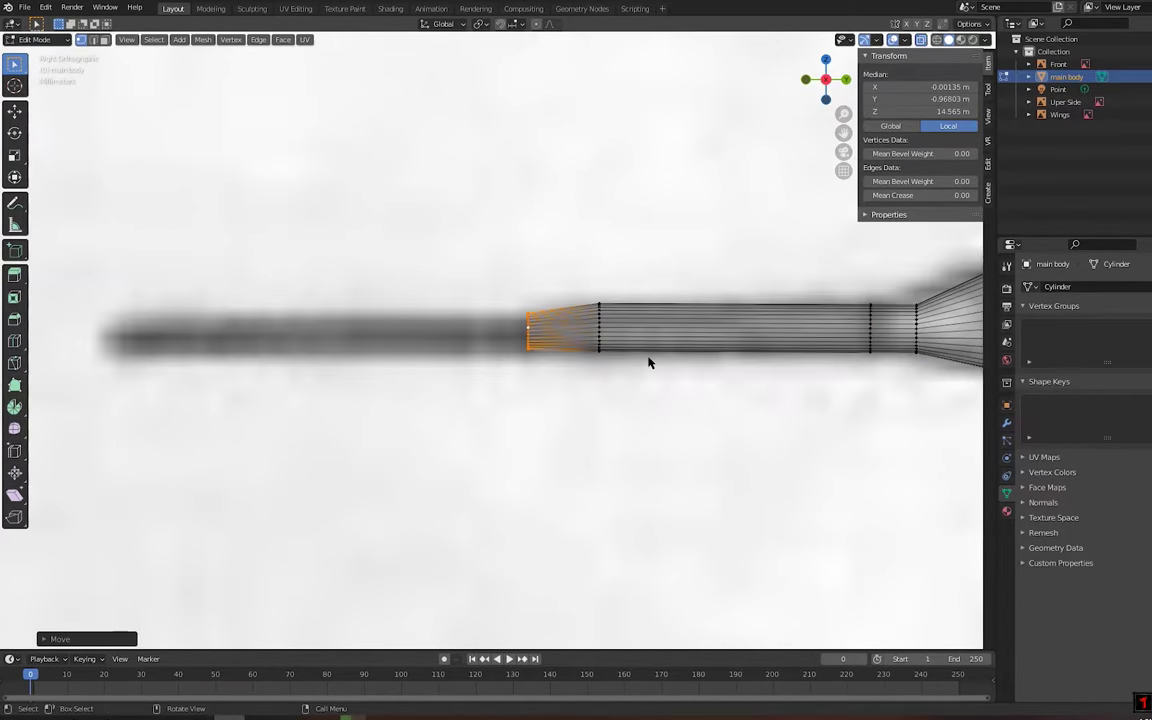
{"action": "scroll", "coordinate": [680, 350], "scroll_direction": "up", "scroll_amount": 3}
{"action": "scroll", "coordinate": [600, 335], "scroll_direction": "down", "scroll_amount": 2}
{"action": "scroll", "coordinate": [521, 335], "scroll_direction": "down", "scroll_amount": 2}
{"action": "key", "text": "e"}
{"action": "key", "text": "z"}
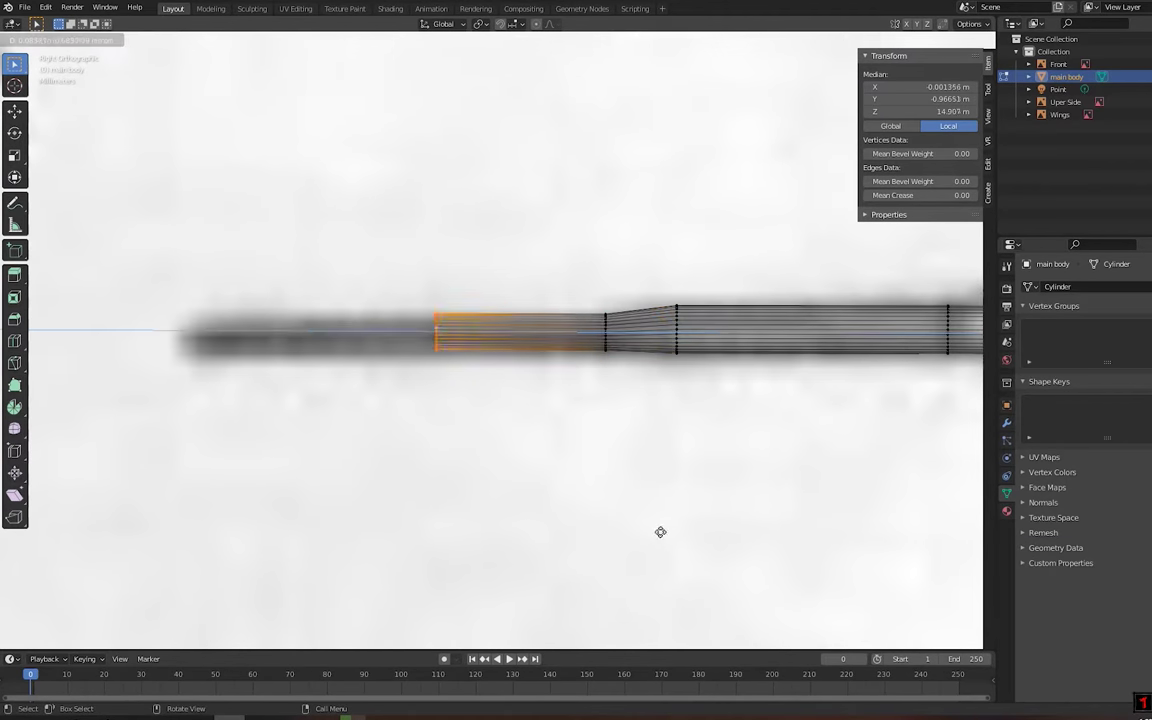
{"action": "left_click", "coordinate": [661, 532]}
{"action": "scroll", "coordinate": [630, 403], "scroll_direction": "up", "scroll_amount": 4}
Scale the front ring to 0 and merge it into a single pointed tip
{"action": "type", "text": "s0"}
{"action": "key", "text": "Return"}
{"action": "scroll", "coordinate": [600, 355], "scroll_direction": "up", "scroll_amount": 2}
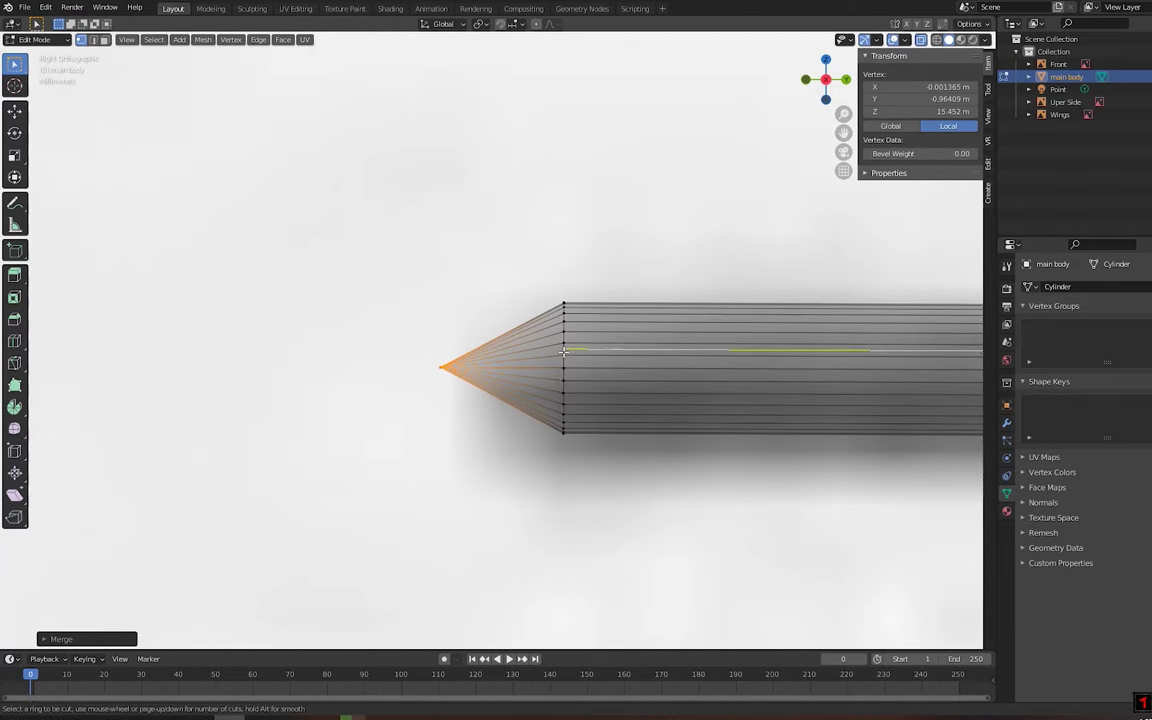
{"action": "key", "text": "a"}
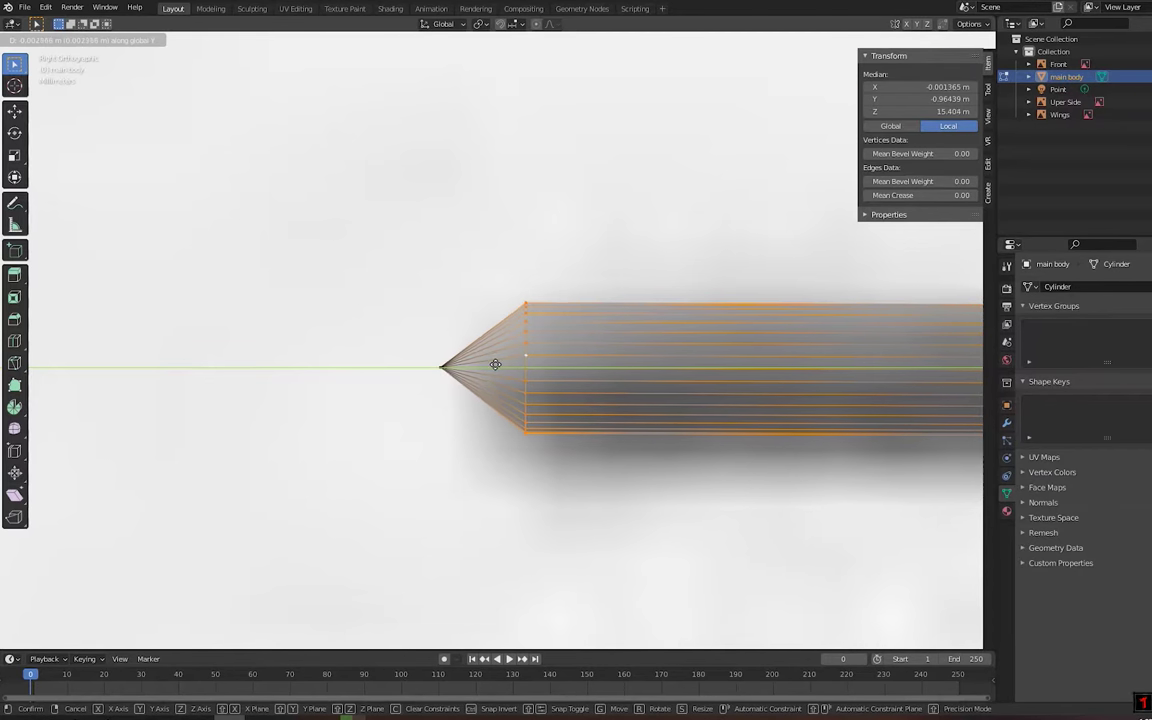
{"action": "left_click", "coordinate": [503, 363]}
{"action": "scroll", "coordinate": [600, 364], "scroll_direction": "down", "scroll_amount": 6}
Add a loop cut near the tip and scale it to round out the point
{"action": "key", "text": "ctrl+r"}
{"action": "left_click", "coordinate": [517, 357]}
{"action": "scroll", "coordinate": [517, 357], "scroll_direction": "up", "scroll_amount": 6}
{"action": "key", "text": "s"}
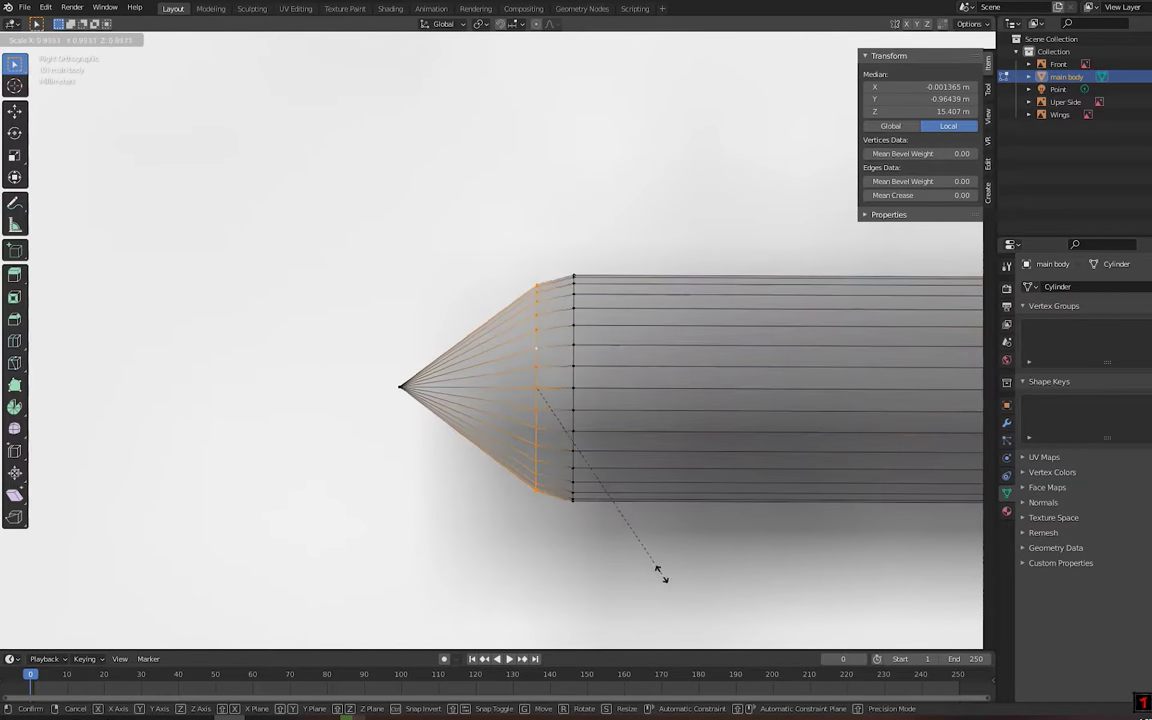
{"action": "scroll", "coordinate": [611, 575], "scroll_direction": "down", "scroll_amount": 5}
{"action": "scroll", "coordinate": [611, 575], "scroll_direction": "up", "scroll_amount": 6}
{"action": "key", "text": "s"}
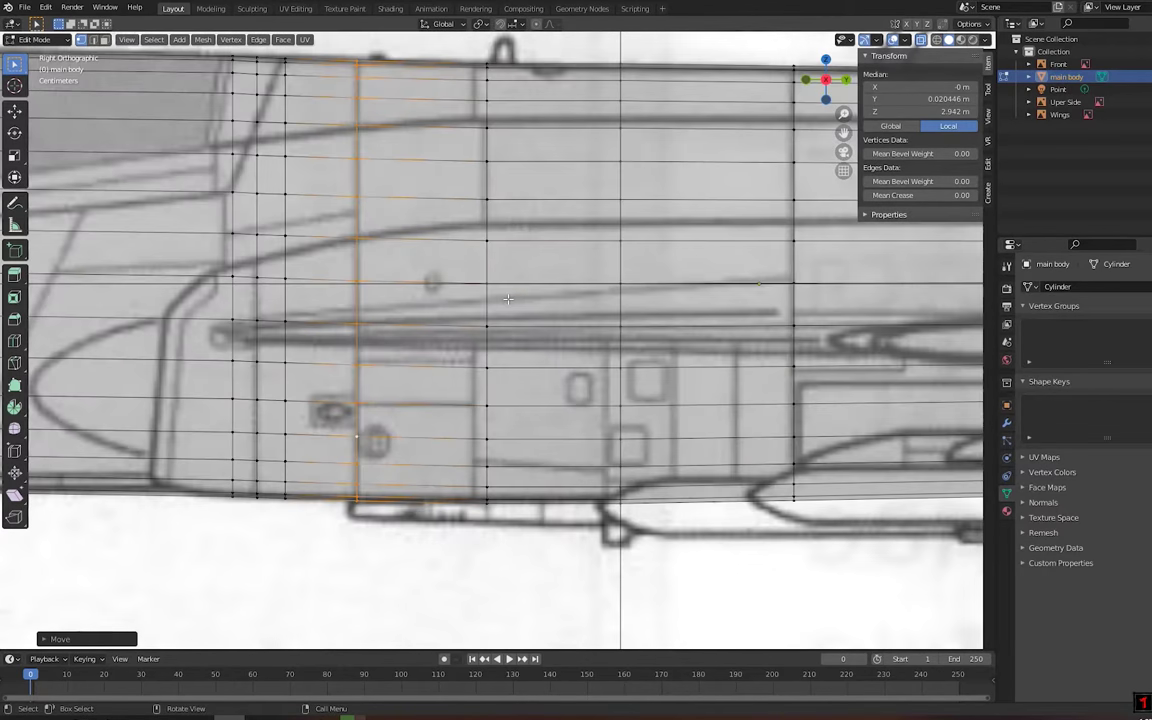
Move the loop along Y, select the top-view reference image, and return to Right view
{"action": "key", "text": "g"}
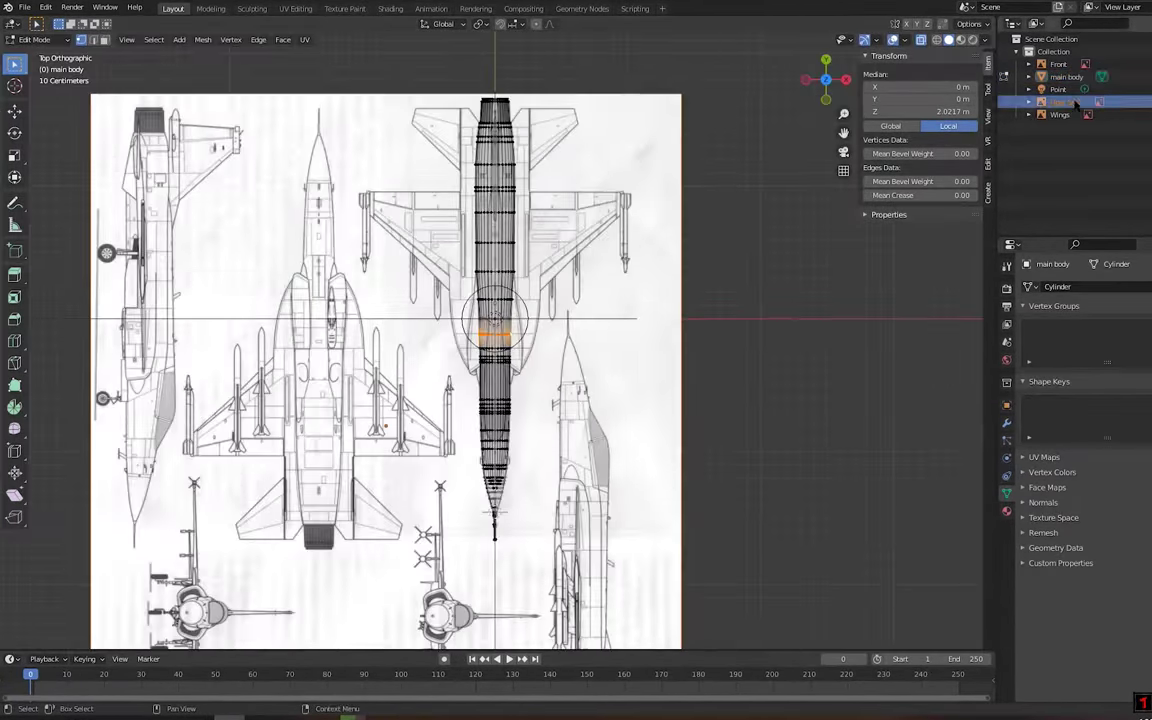
{"action": "left_click", "coordinate": [1063, 102]}
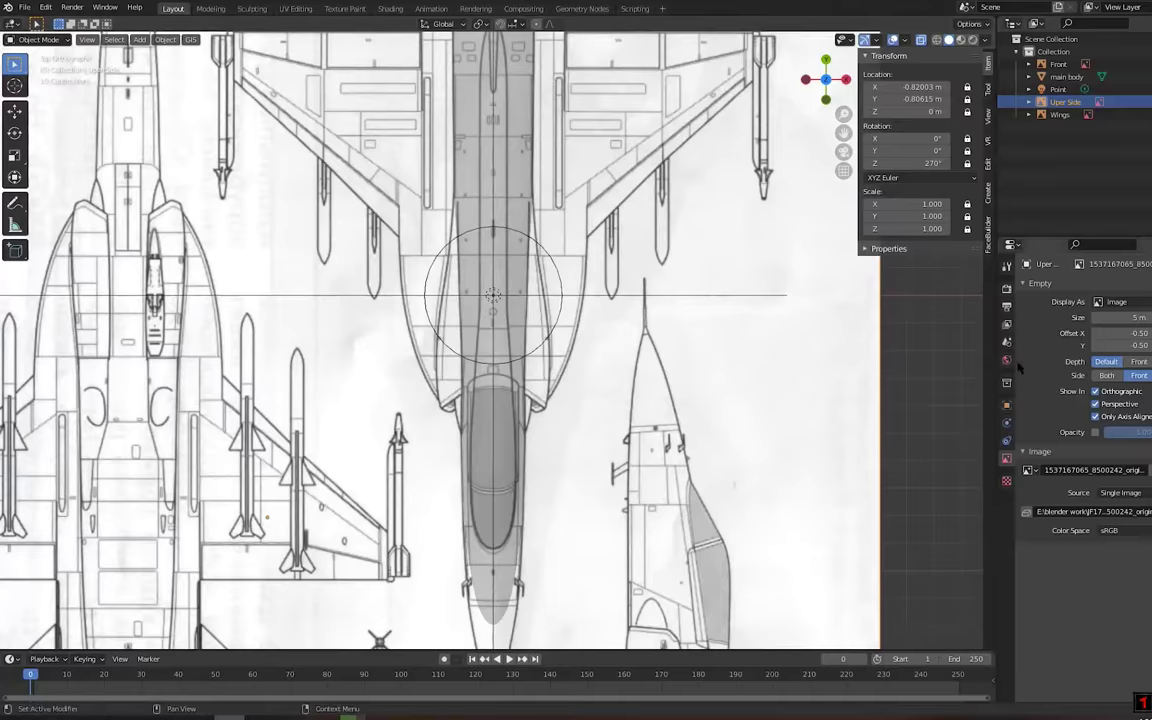
{"action": "key", "text": "KP_3"}
{"action": "scroll", "coordinate": [517, 315], "scroll_direction": "down", "scroll_amount": 2}
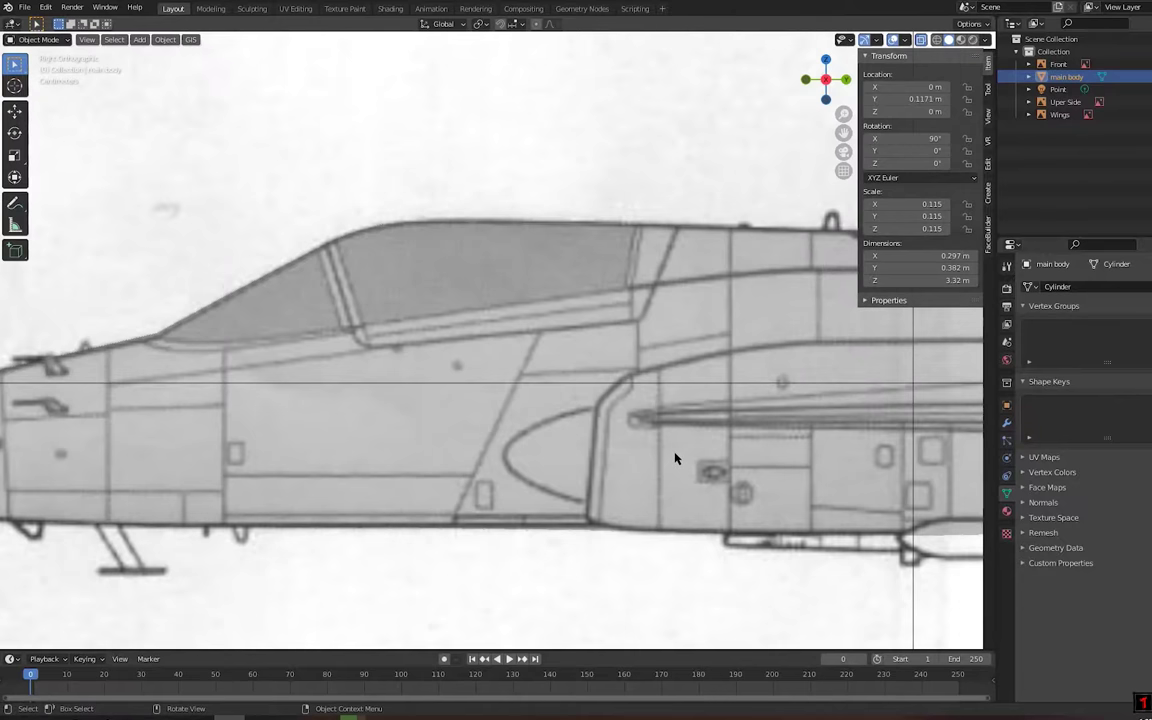
Re-enter Edit Mode on the body and start a Knife cut at the canopy front
{"action": "key", "text": "Tab"}
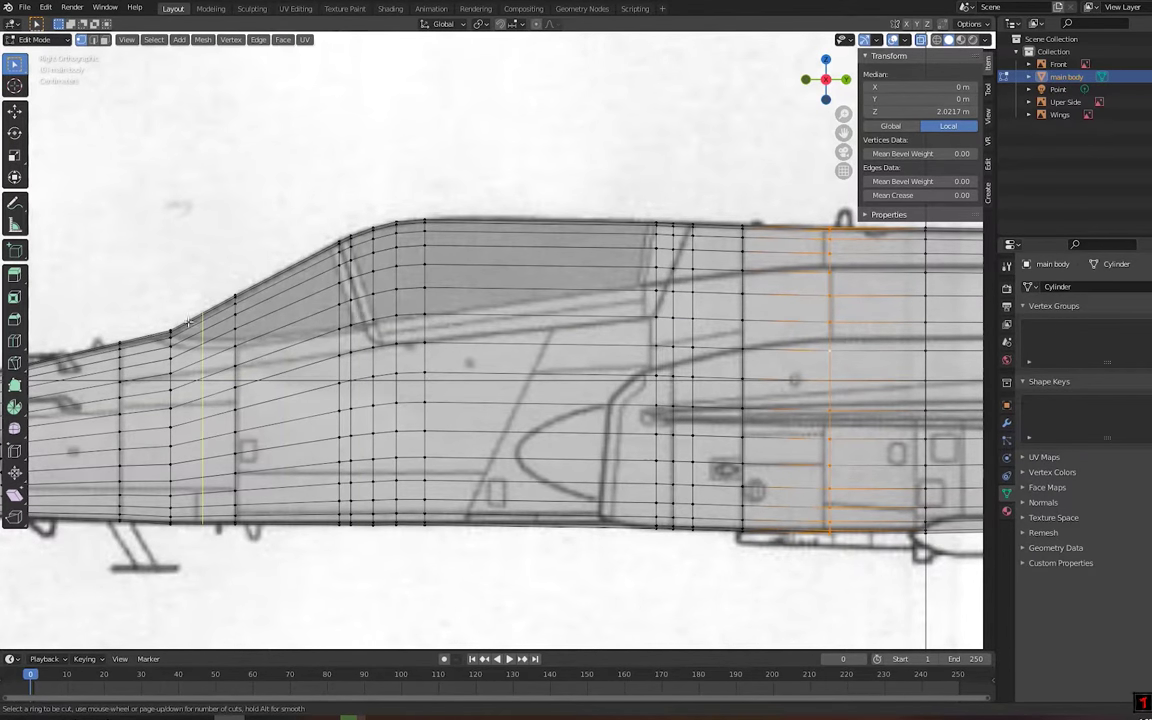
{"action": "scroll", "coordinate": [508, 311], "scroll_direction": "down", "scroll_amount": 2}
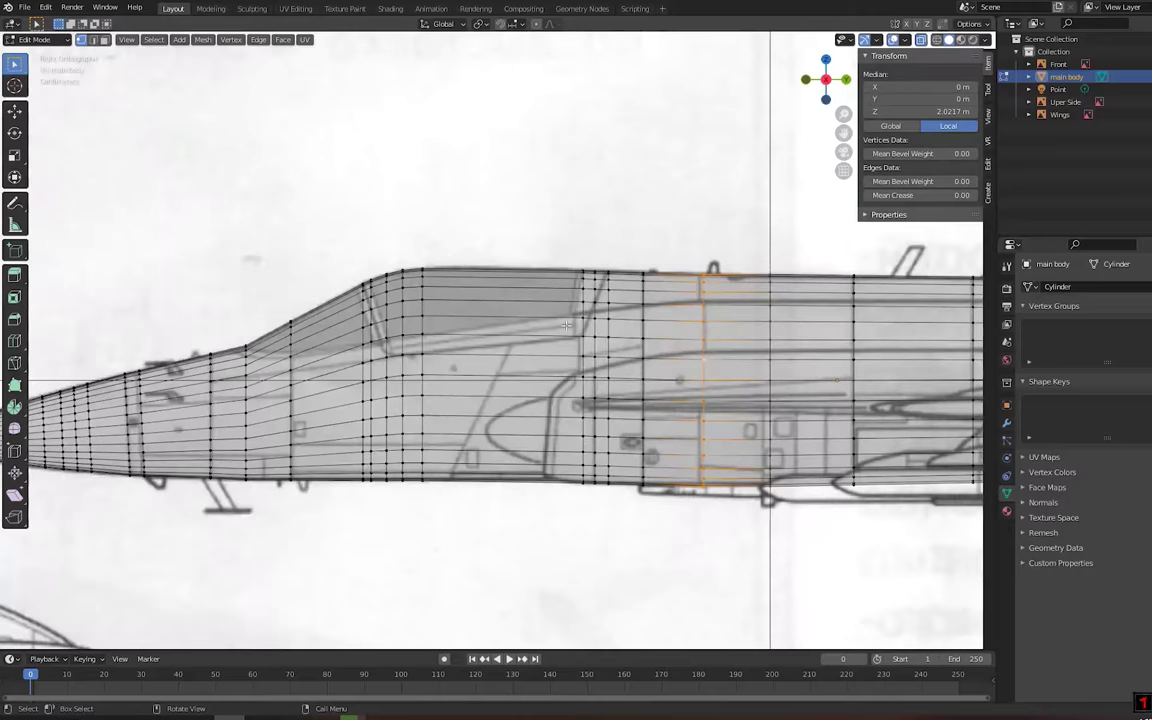
{"action": "middle_click_drag", "start_coordinate": [398, 245], "coordinate": [418, 298], "text": "shift"}
{"action": "key", "text": "k"}
{"action": "scroll", "coordinate": [418, 298], "scroll_direction": "up", "scroll_amount": 3}
{"action": "scroll", "coordinate": [442, 334], "scroll_direction": "up", "scroll_amount": 2}
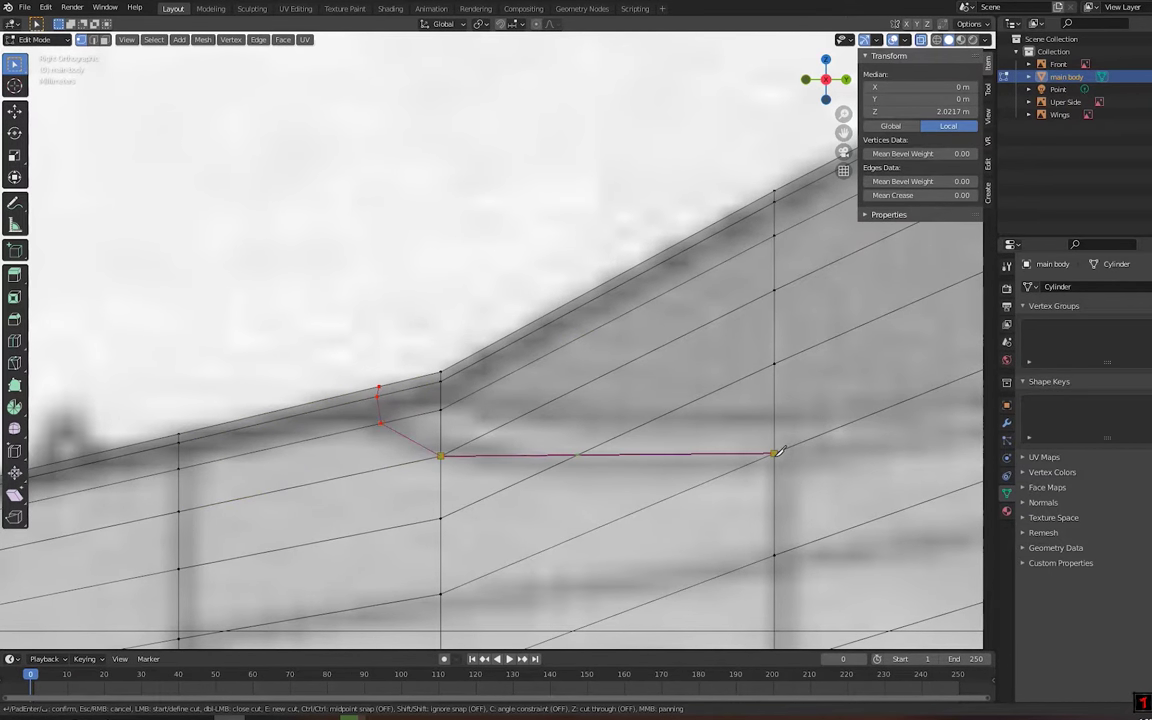
Trace the knife cut along the canopy's lower outline to its rear edge and confirm it
{"action": "scroll", "coordinate": [903, 452], "scroll_direction": "down", "scroll_amount": 2}
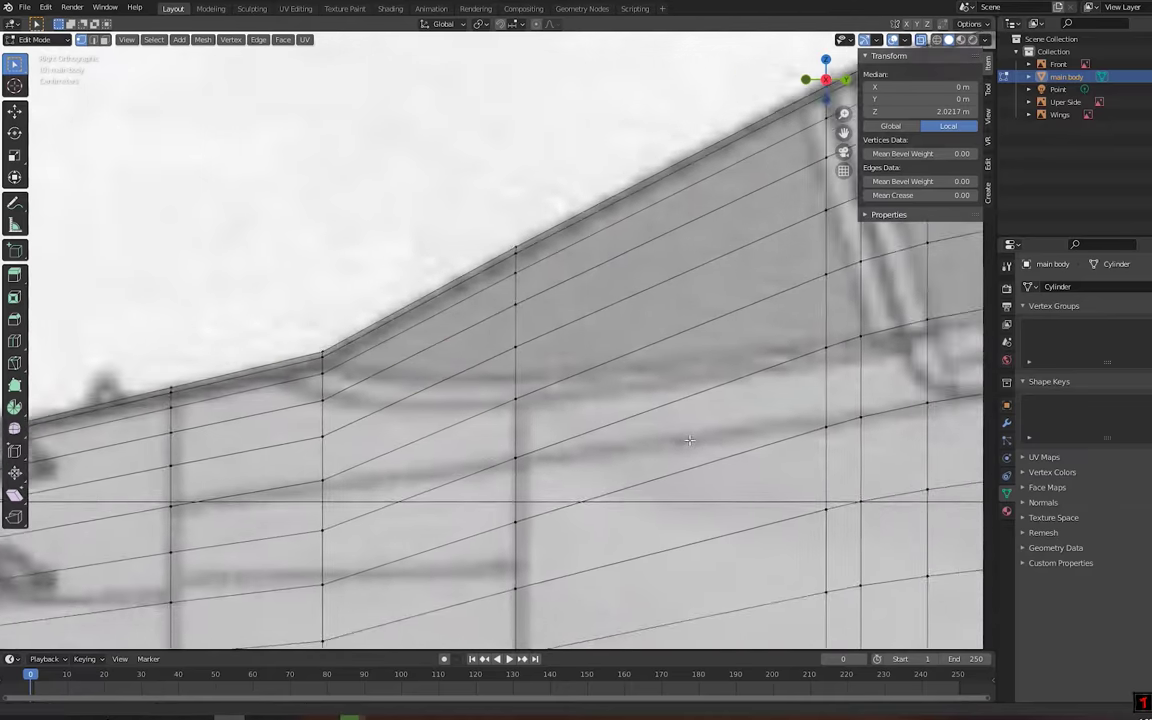
{"action": "scroll", "coordinate": [208, 355], "scroll_direction": "up", "scroll_amount": 1}
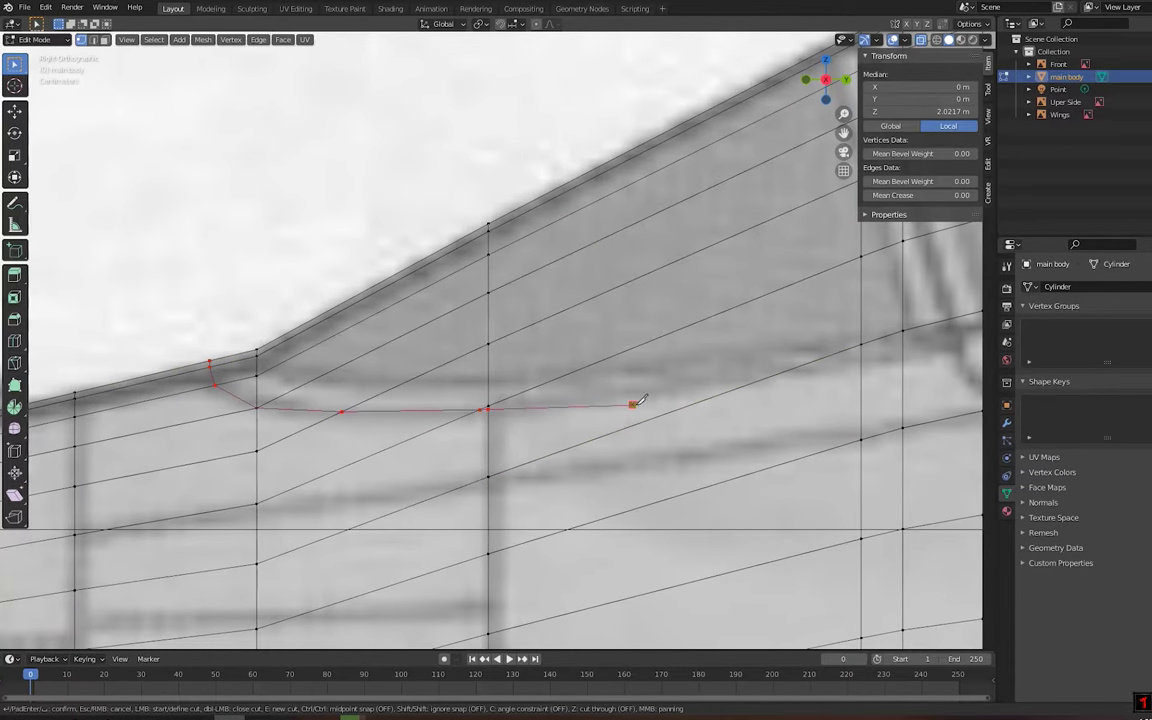
{"action": "left_click", "coordinate": [903, 356]}
{"action": "middle_click_drag", "start_coordinate": [903, 356], "coordinate": [437, 410], "text": "shift"}
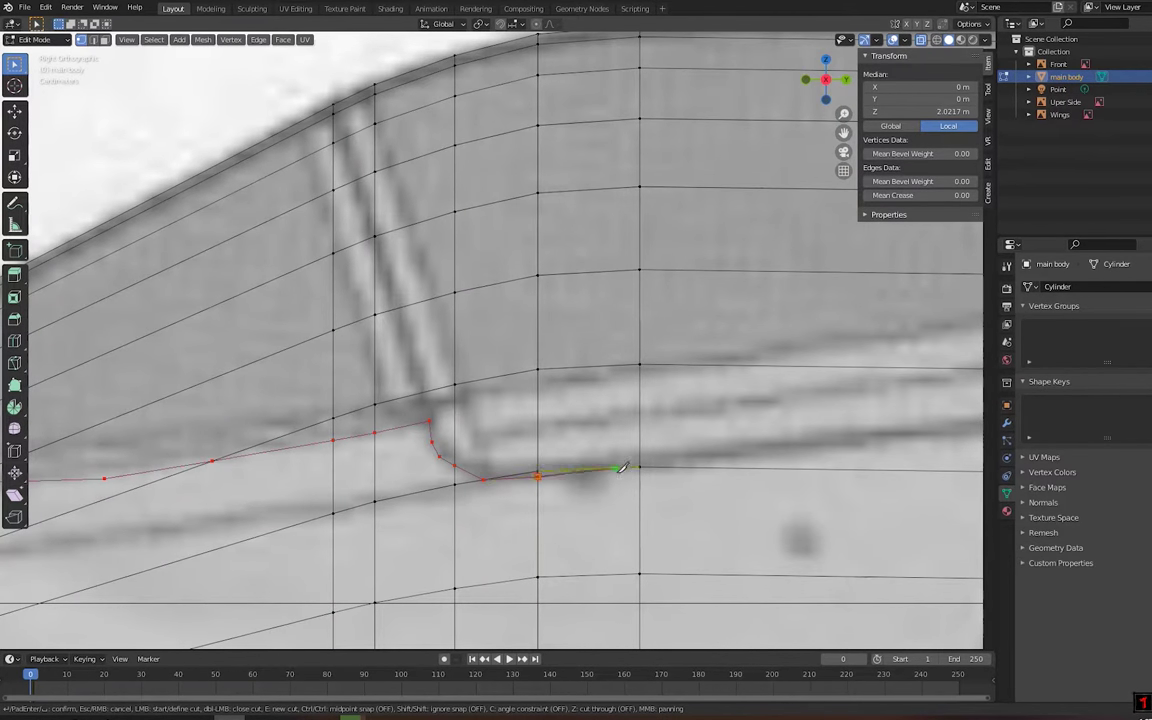
{"action": "scroll", "coordinate": [828, 380], "scroll_direction": "up", "scroll_amount": 4}
{"action": "scroll", "coordinate": [720, 494], "scroll_direction": "down", "scroll_amount": 3}
{"action": "middle_click_drag", "start_coordinate": [720, 494], "coordinate": [686, 530]}
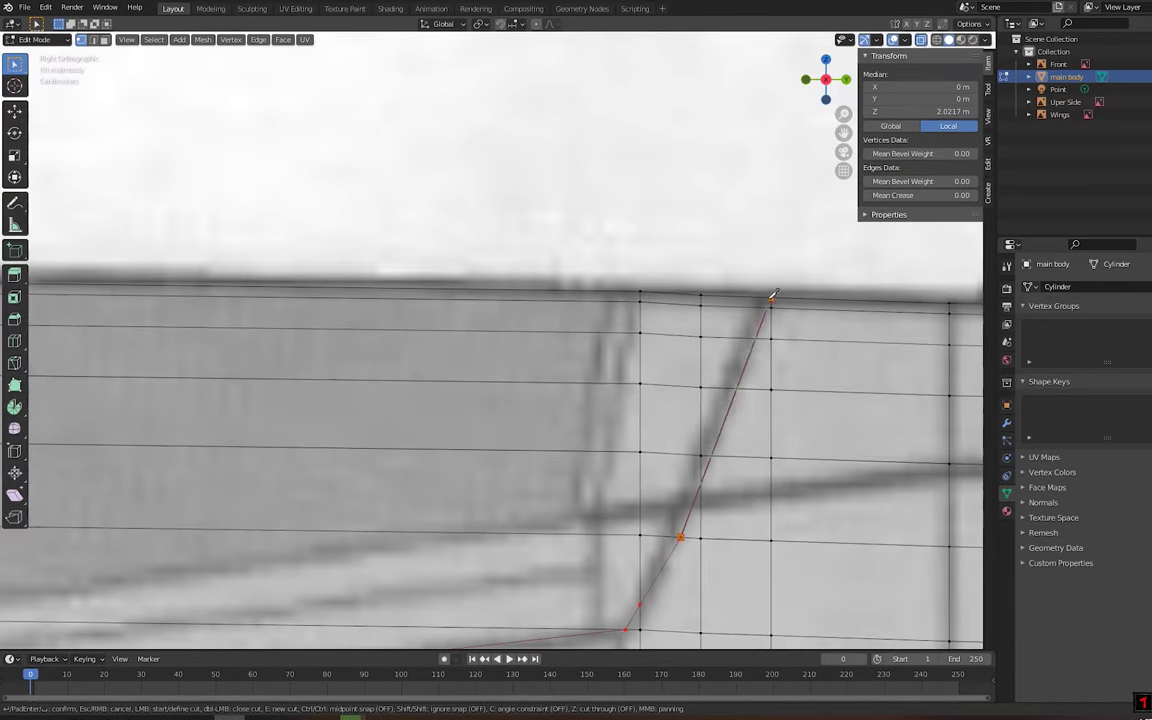
{"action": "scroll", "coordinate": [770, 298], "scroll_direction": "down", "scroll_amount": 4}
{"action": "middle_click_drag", "start_coordinate": [792, 275], "coordinate": [789, 237], "text": "shift"}
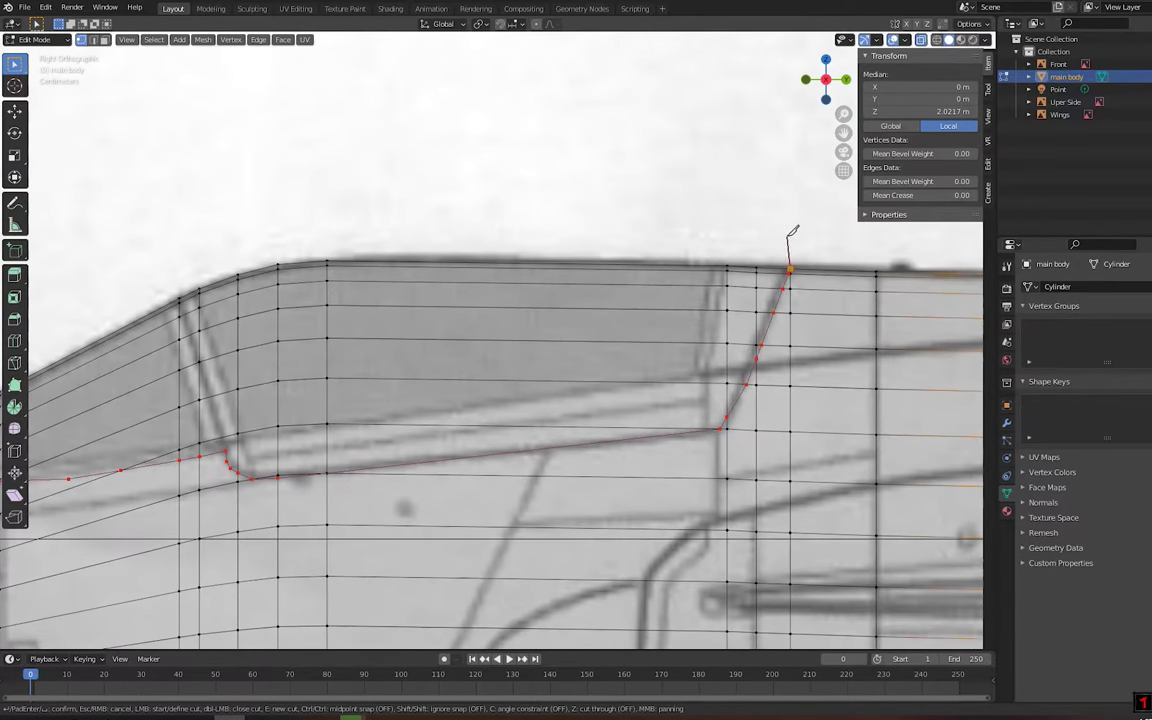
{"action": "key", "text": "Return"}
Cancel a stray move of a rear edge loop and undo it
{"action": "left_click", "coordinate": [875, 327], "text": "alt"}
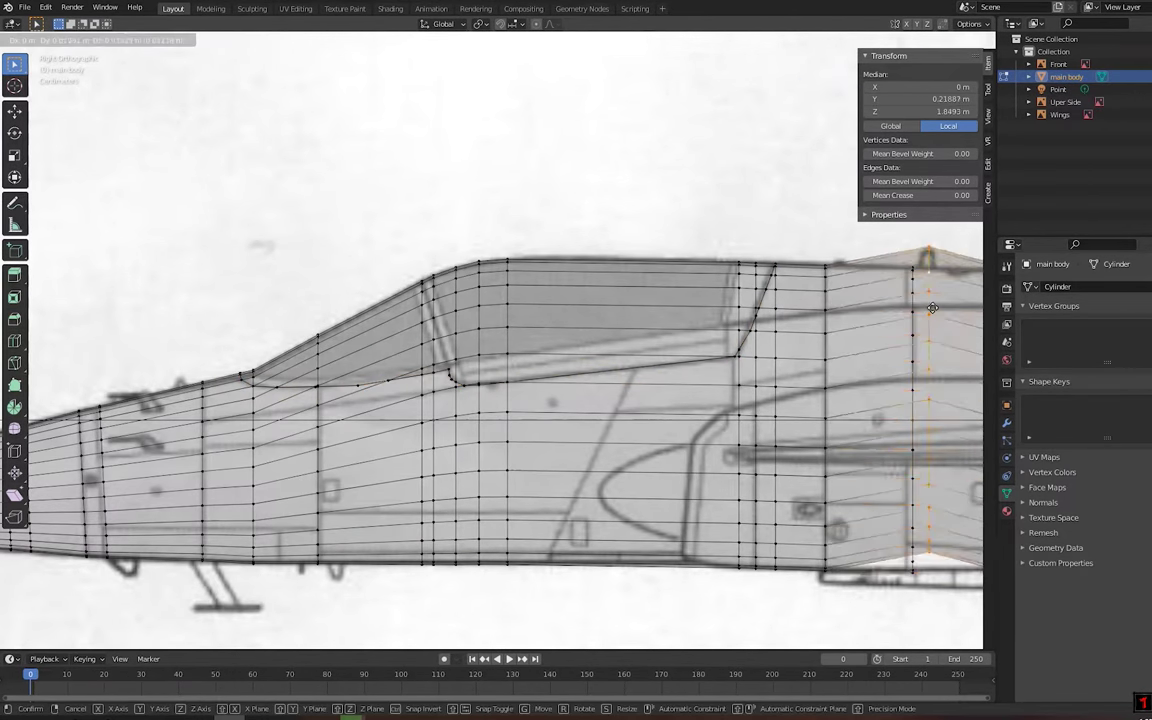
{"action": "key", "text": "g"}
{"action": "key", "text": "Escape"}
{"action": "key", "text": "ctrl+z"}
{"action": "scroll", "coordinate": [347, 383], "scroll_direction": "up", "scroll_amount": 2}
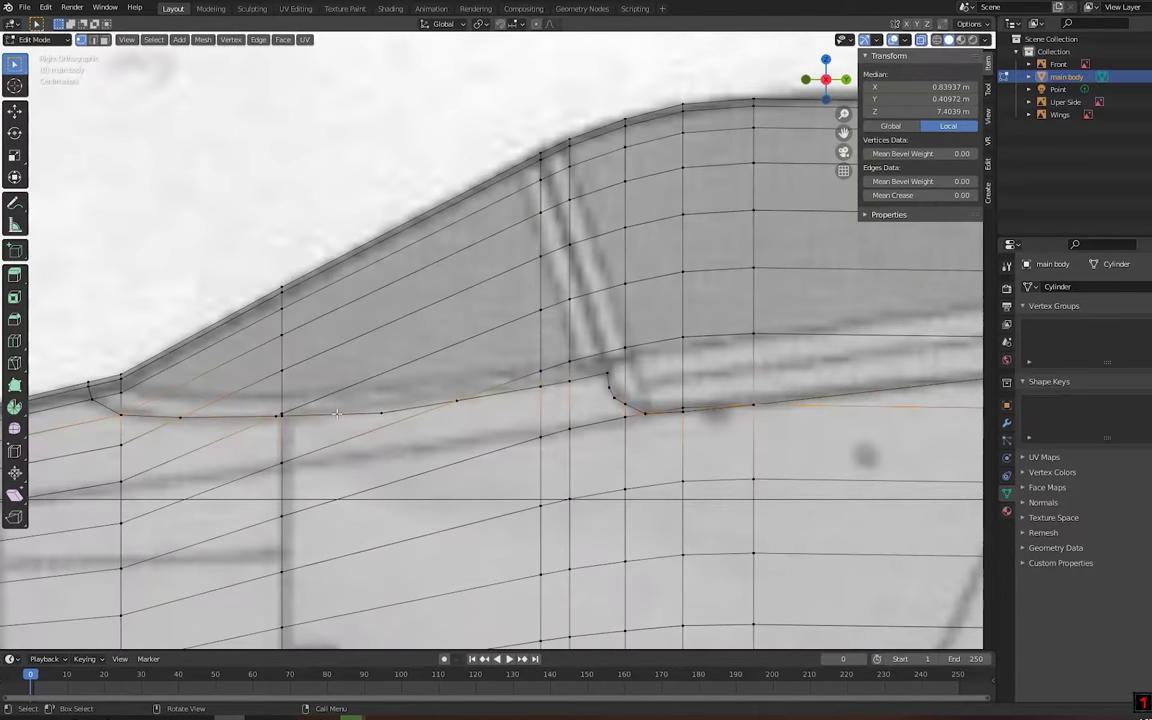
{"action": "scroll", "coordinate": [347, 383], "scroll_direction": "down", "scroll_amount": 4}
Return to Right view and bring up the mesh's edge context menu
{"action": "mouse_move", "coordinate": [347, 383]}
{"action": "middle_mouse_down"}
{"action": "mouse_move", "coordinate": [626, 385]}
{"action": "mouse_move", "coordinate": [532, 378]}
{"action": "mouse_move", "coordinate": [455, 347]}
{"action": "mouse_move", "coordinate": [313, 342]}
{"action": "mouse_move", "coordinate": [469, 312]}
{"action": "middle_mouse_up"}
{"action": "key", "text": "KP_3"}
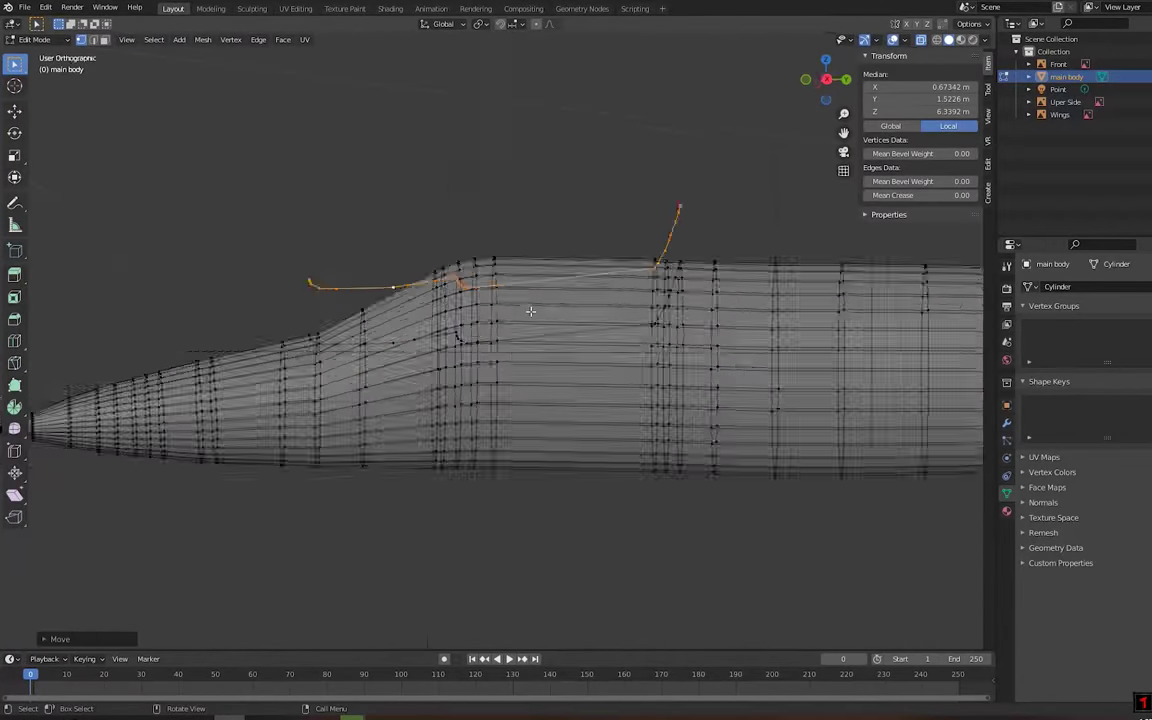
{"action": "scroll", "coordinate": [527, 311], "scroll_direction": "up", "scroll_amount": 1}
{"action": "scroll", "coordinate": [527, 311], "scroll_direction": "up", "scroll_amount": 3}
{"action": "right_click", "coordinate": [563, 327]}
{"action": "key", "text": "Escape"}
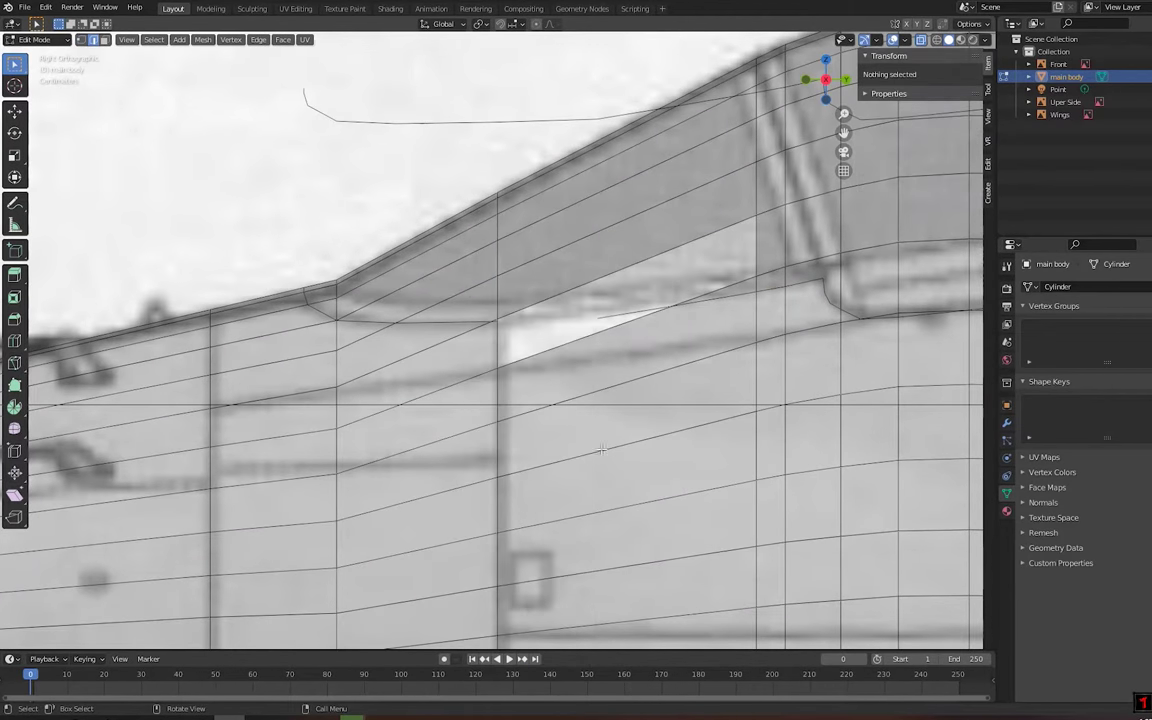
{"action": "right_click", "coordinate": [645, 303]}
{"action": "scroll", "coordinate": [650, 350], "scroll_direction": "down", "scroll_amount": 2}
{"action": "middle_click_drag", "start_coordinate": [650, 350], "coordinate": [350, 311]}
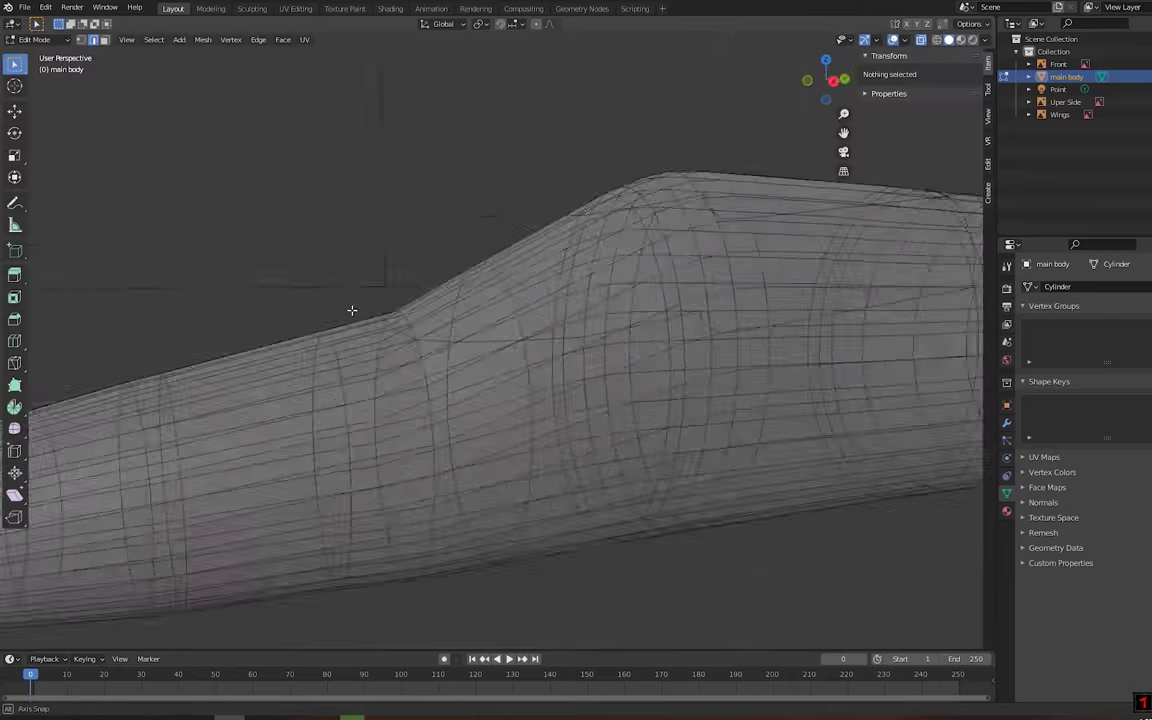
{"action": "left_click", "coordinate": [527, 334], "text": "alt"}
{"action": "middle_click_drag", "start_coordinate": [527, 334], "coordinate": [559, 372]}
{"action": "scroll", "coordinate": [567, 371], "scroll_direction": "down", "scroll_amount": 3}
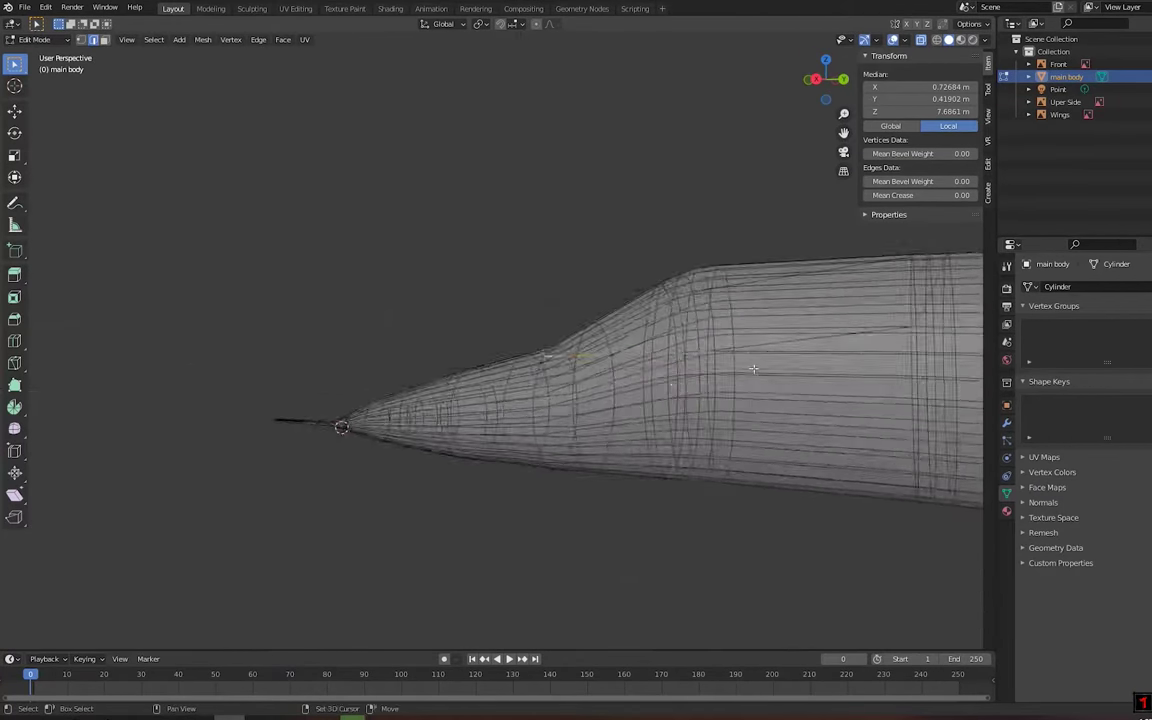
{"action": "scroll", "coordinate": [567, 371], "scroll_direction": "up", "scroll_amount": 3}
{"action": "left_click", "coordinate": [746, 432], "text": "alt"}
{"action": "middle_click_drag", "start_coordinate": [746, 432], "coordinate": [560, 330]}
{"action": "left_click", "coordinate": [1007, 423]}
{"action": "left_click", "coordinate": [1044, 286]}
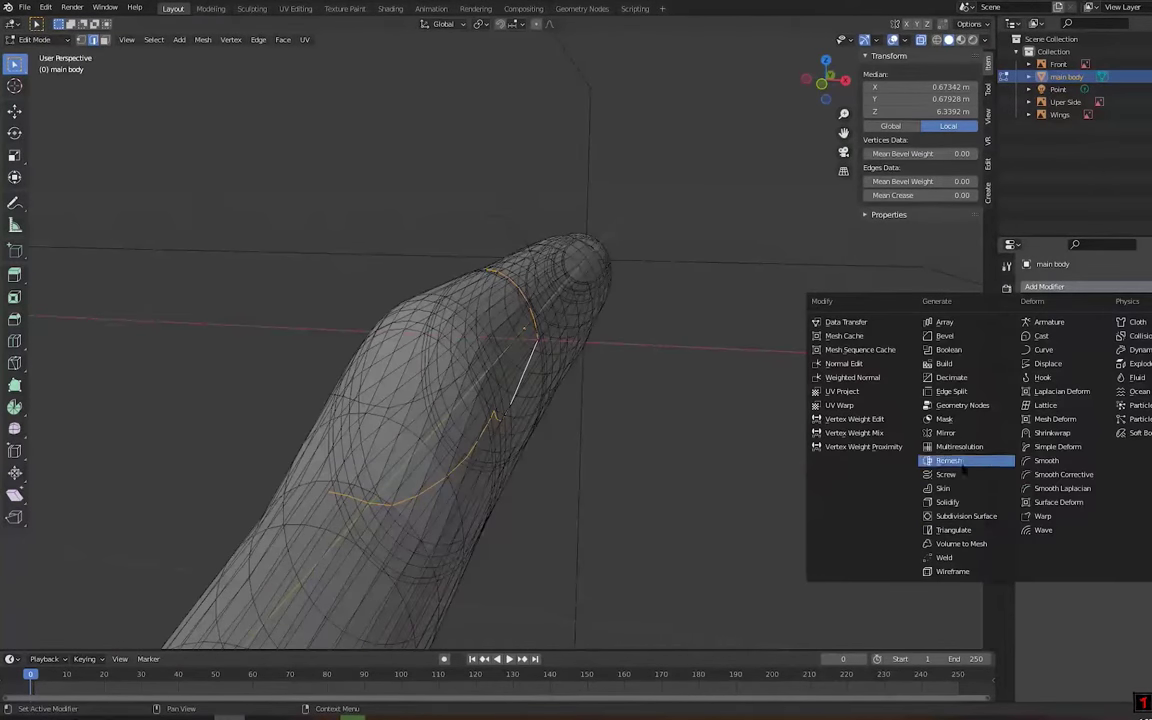
{"action": "left_click", "coordinate": [866, 460]}
{"action": "middle_click_drag", "start_coordinate": [553, 398], "coordinate": [640, 380]}
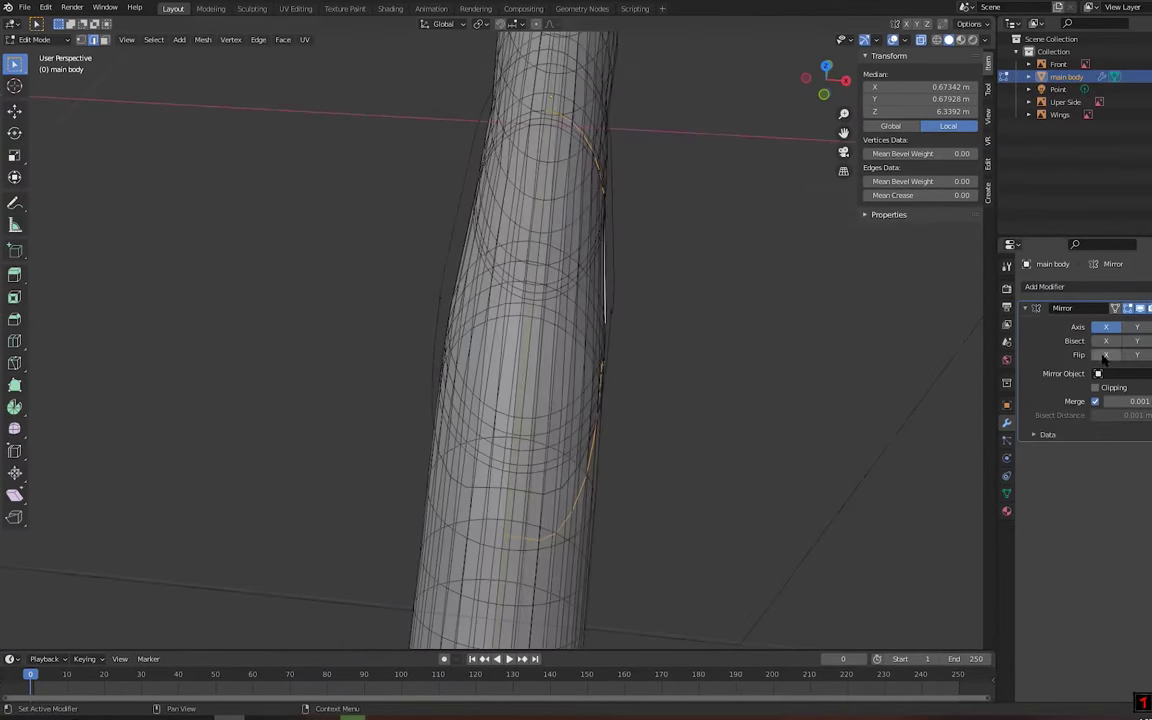
{"action": "left_click", "coordinate": [1140, 307]}
{"action": "middle_click_drag", "start_coordinate": [680, 330], "coordinate": [699, 343]}
{"action": "left_click", "coordinate": [749, 276]}
{"action": "middle_click_drag", "start_coordinate": [749, 276], "coordinate": [710, 314]}
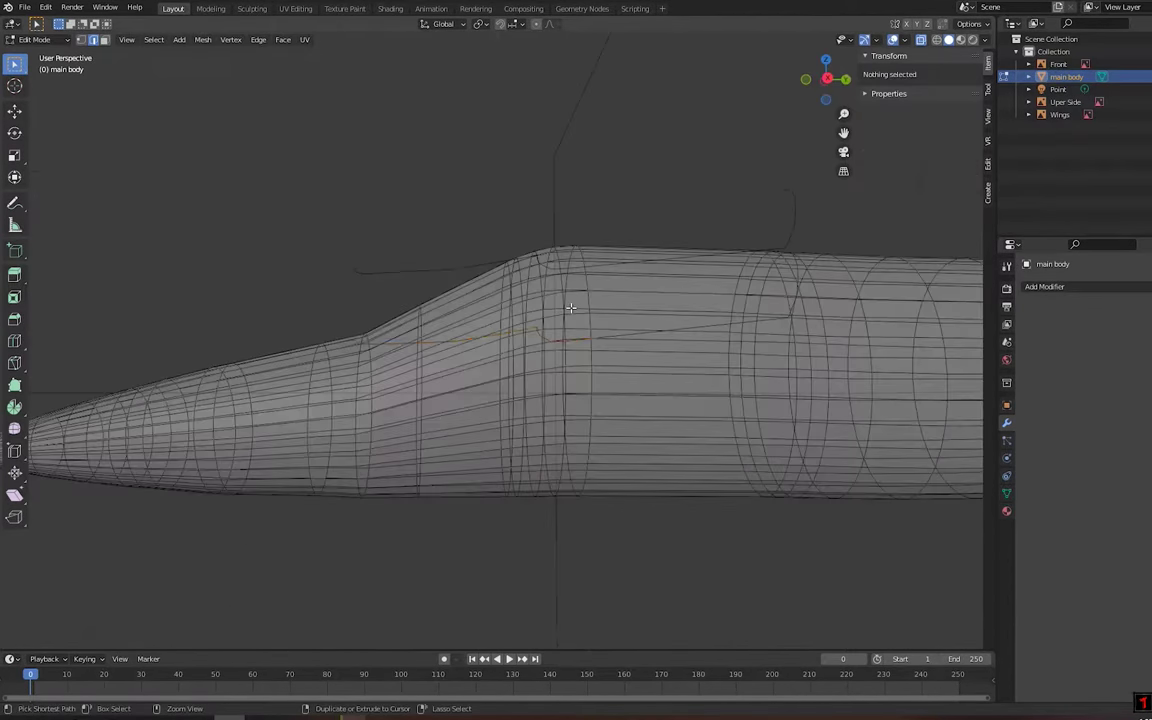
Select a horizontal side edge loop and move it to match the side blueprint
{"action": "scroll", "coordinate": [679, 306], "scroll_direction": "up", "scroll_amount": 3}
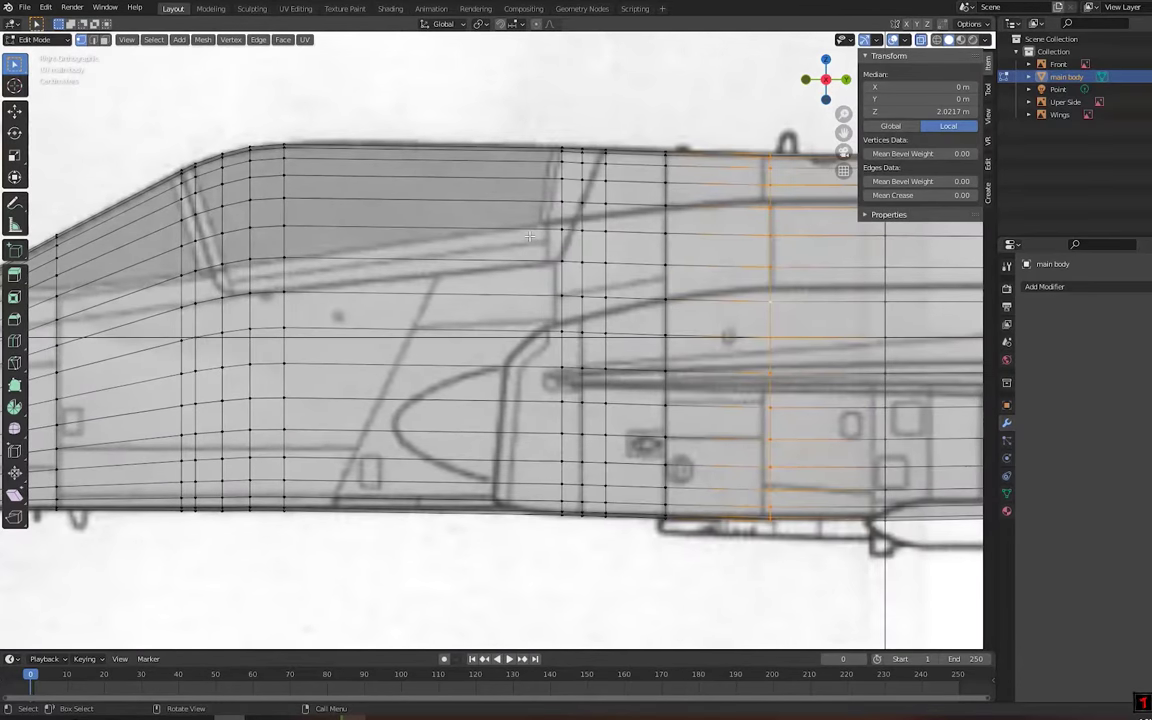
{"action": "right_click", "coordinate": [687, 233]}
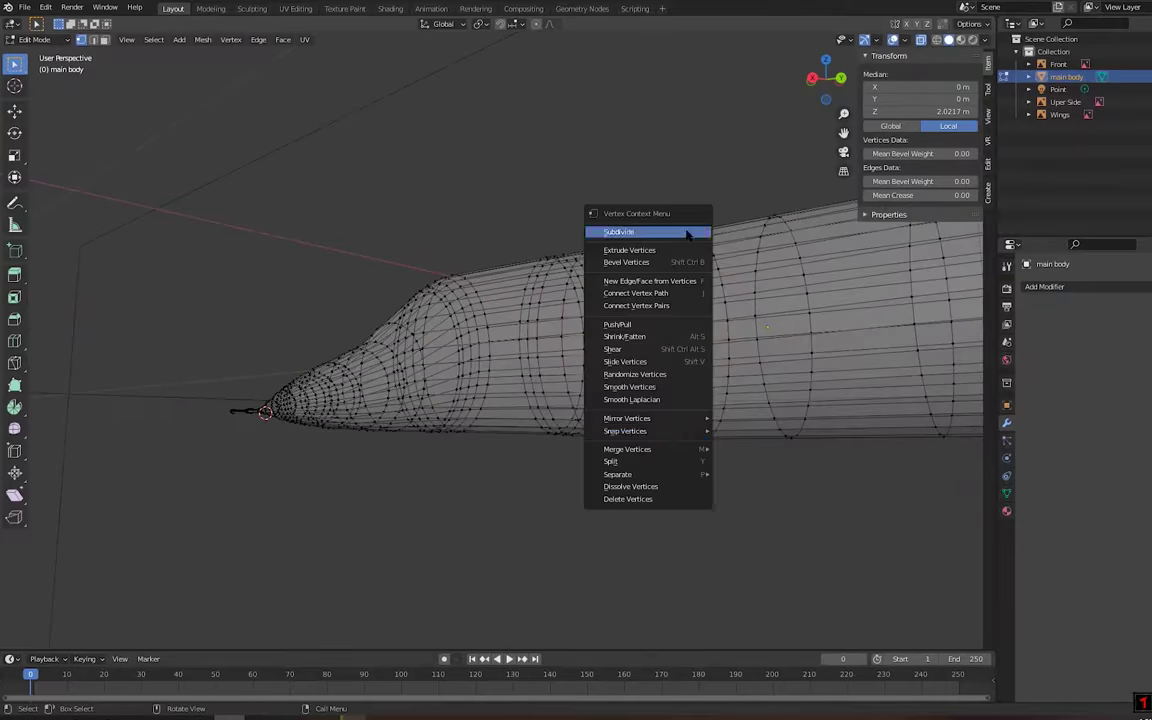
{"action": "left_click", "coordinate": [786, 486]}
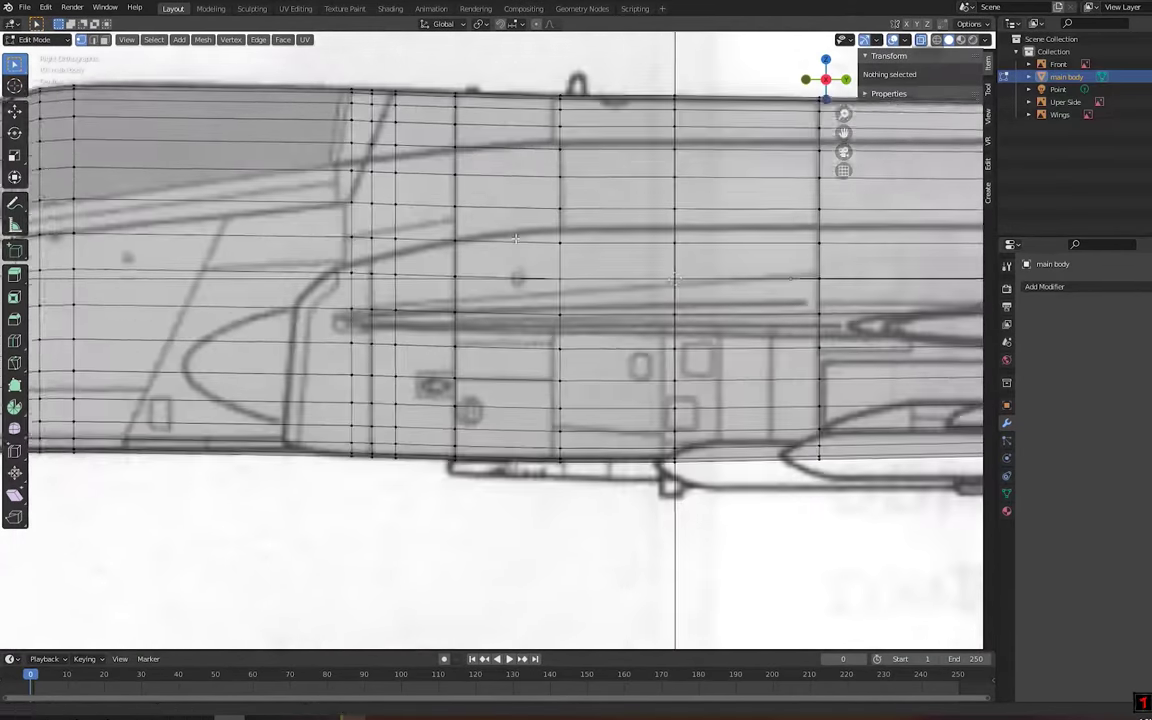
{"action": "scroll", "coordinate": [514, 258], "scroll_direction": "up", "scroll_amount": 3}
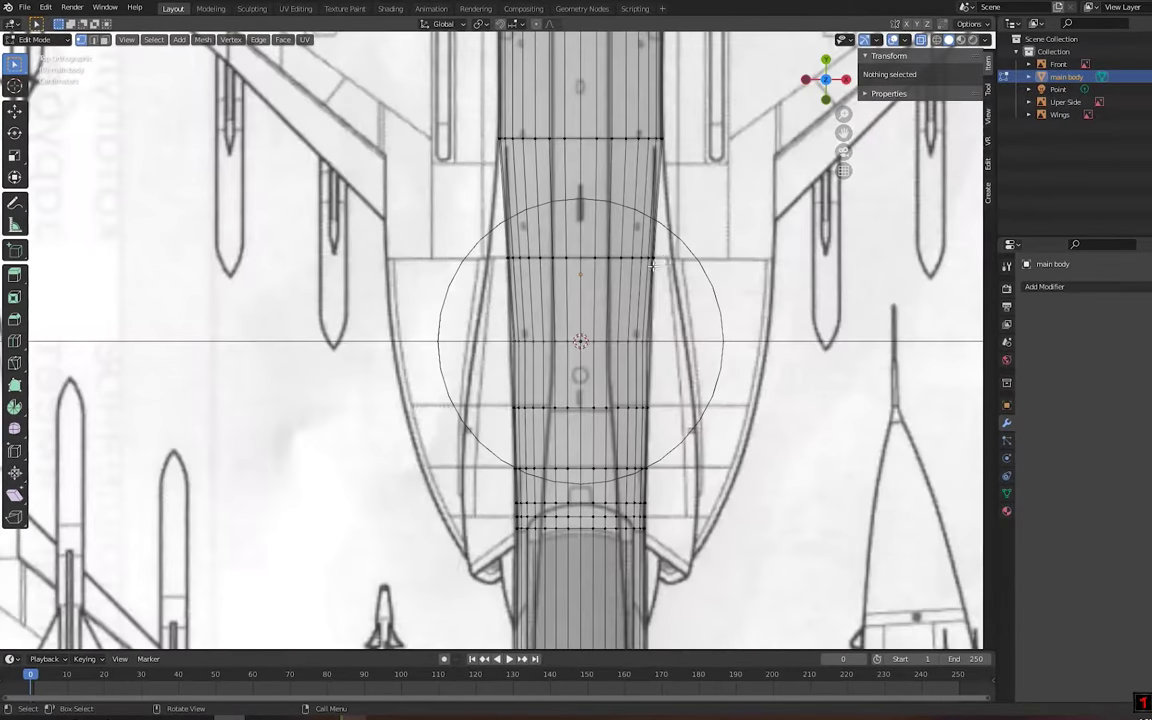
{"action": "scroll", "coordinate": [560, 312], "scroll_direction": "up", "scroll_amount": 4}
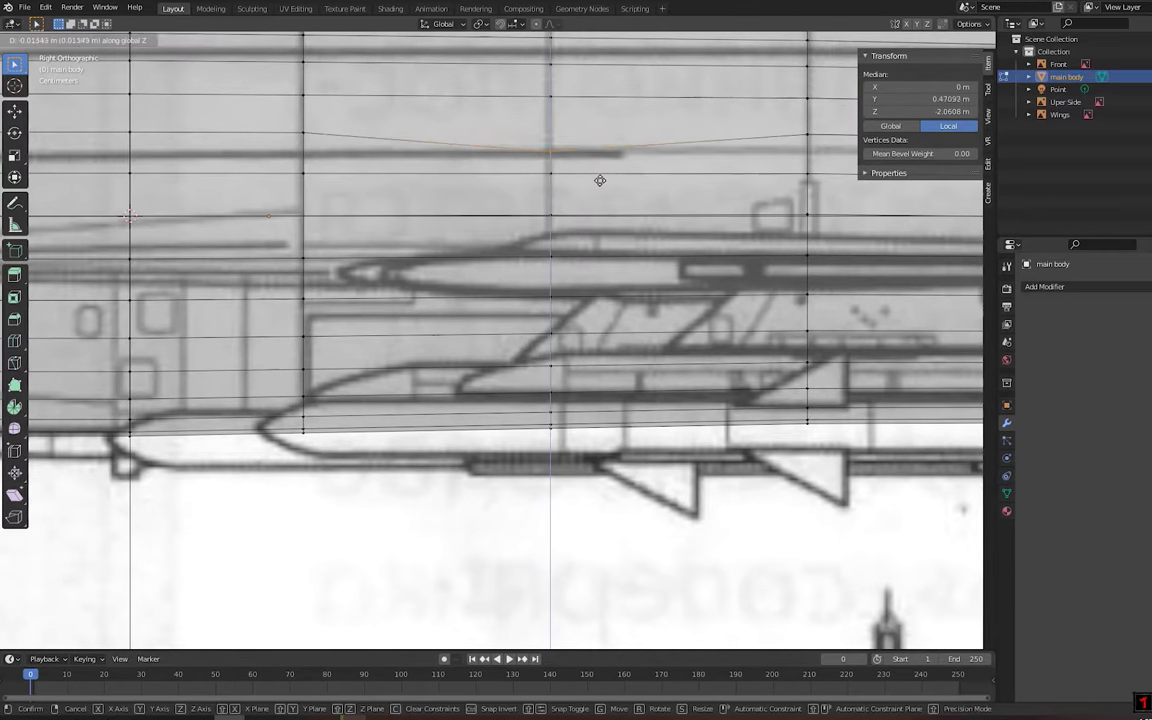
{"action": "left_click", "coordinate": [575, 134], "text": "alt"}
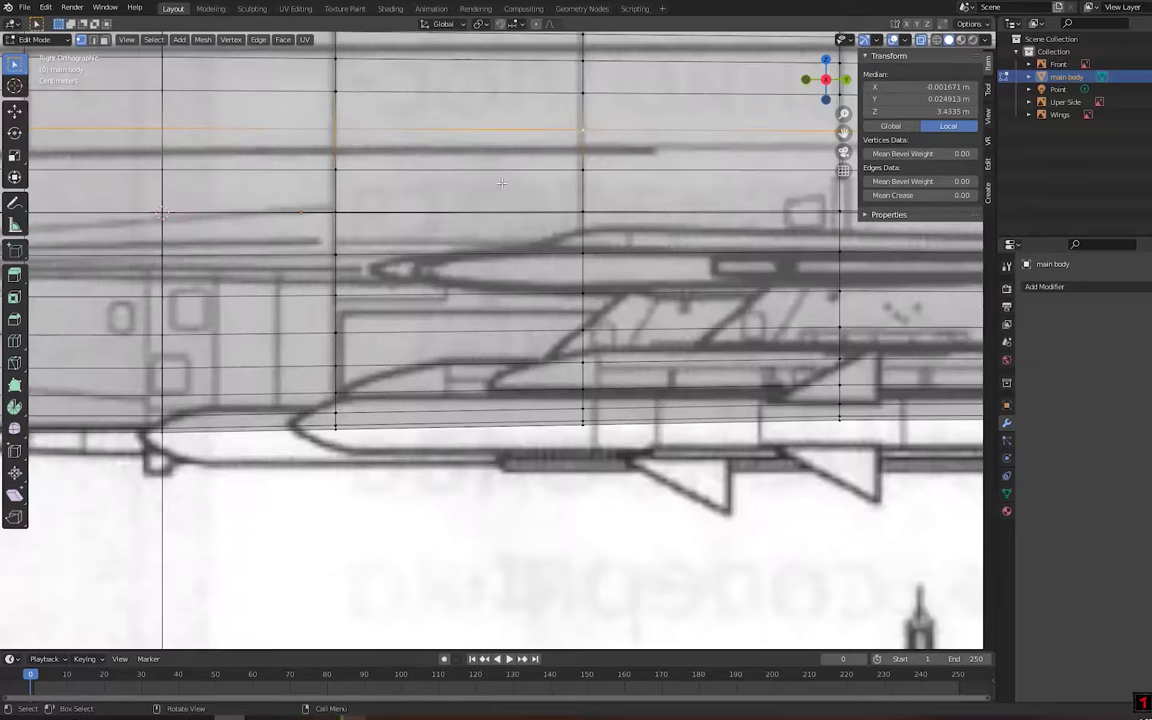
{"action": "left_click", "coordinate": [589, 328]}
{"action": "scroll", "coordinate": [589, 328], "scroll_direction": "down", "scroll_amount": 3}
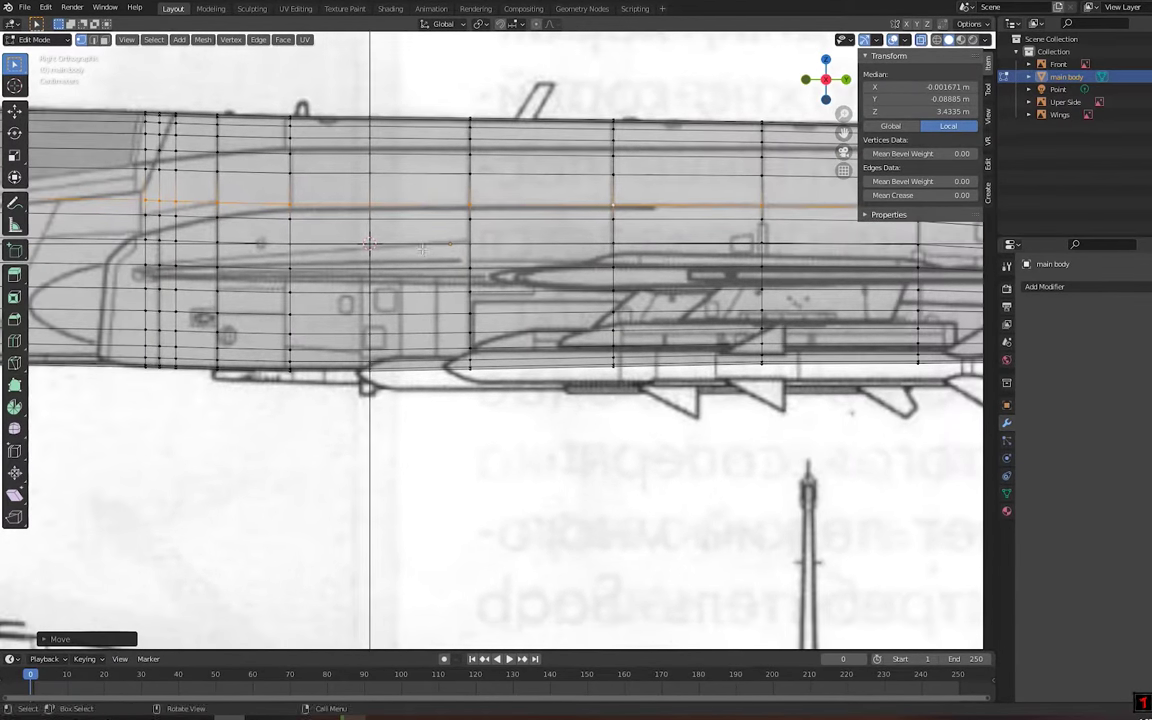
In top view, narrow the loop with proportional scaling to the blueprint outline, then check side and top
{"action": "key", "text": "KP_7"}
{"action": "key", "text": "s"}
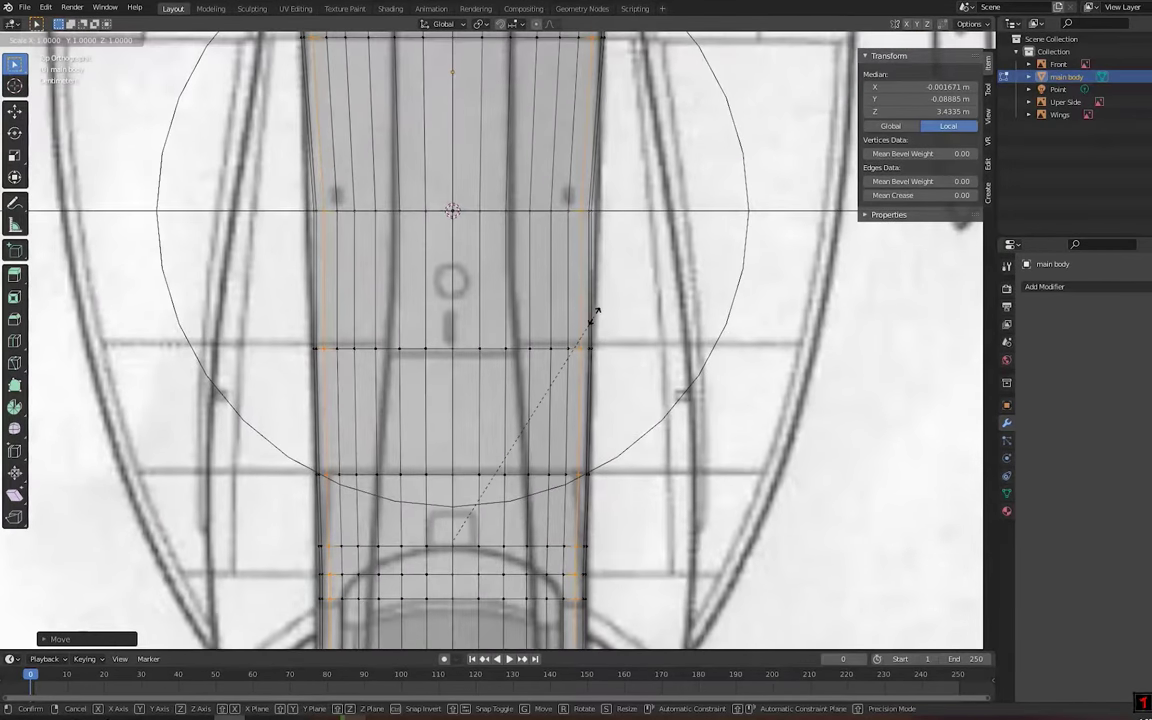
{"action": "left_click", "coordinate": [858, 216]}
{"action": "mouse_move", "coordinate": [858, 216]}
{"action": "middle_mouse_down"}
{"action": "mouse_move", "coordinate": [667, 216]}
{"action": "mouse_move", "coordinate": [643, 250]}
{"action": "middle_mouse_up"}
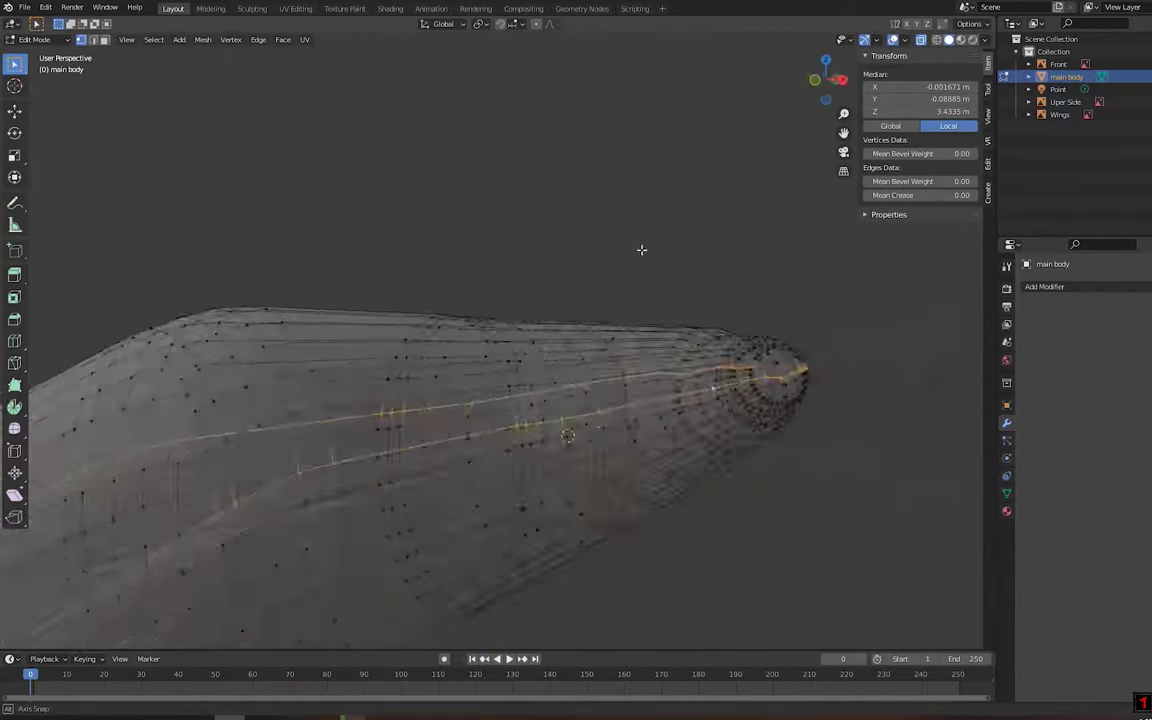
{"action": "key", "text": "KP_3"}
{"action": "key", "text": "KP_7"}
{"action": "scroll", "coordinate": [740, 113], "scroll_direction": "up", "scroll_amount": 3}
{"action": "middle_click_drag", "start_coordinate": [740, 113], "coordinate": [600, 300]}
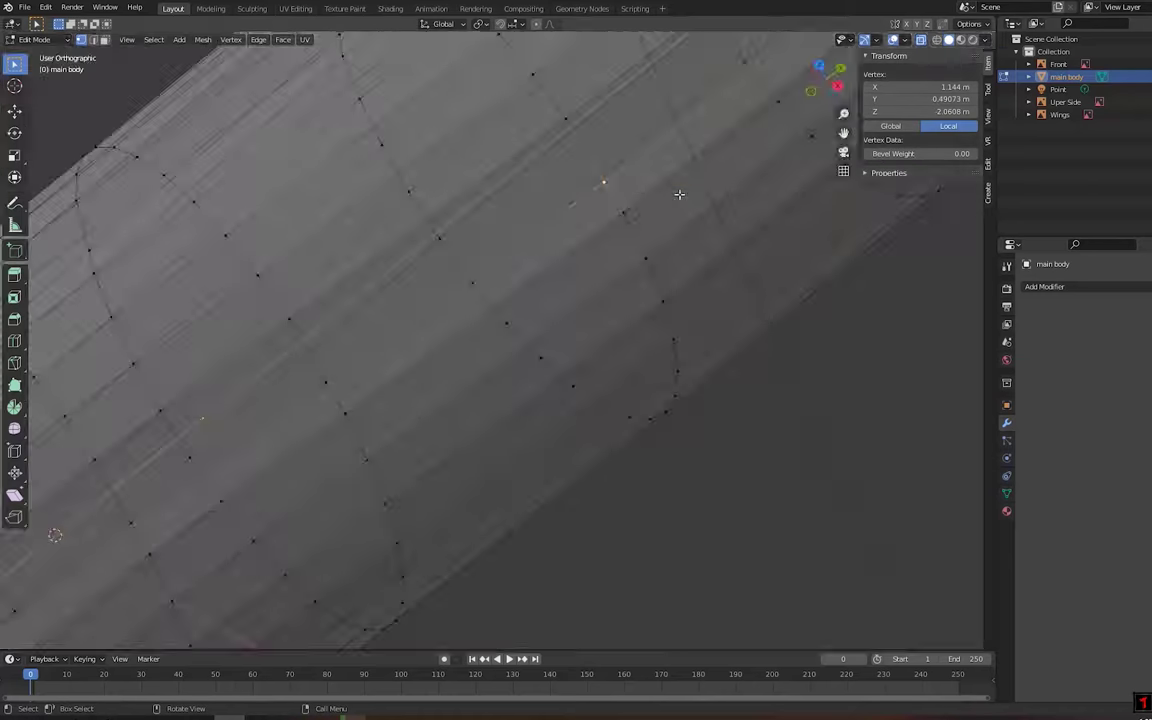
{"action": "key", "text": "KP_3"}
{"action": "scroll", "coordinate": [596, 483], "scroll_direction": "down", "scroll_amount": 2}
{"action": "scroll", "coordinate": [596, 483], "scroll_direction": "down", "scroll_amount": 3}
Duplicate the top-view reference image and rotate the copy 180° on Z (rz180) for the bottom view
{"action": "scroll", "coordinate": [582, 374], "scroll_direction": "down", "scroll_amount": 2}
{"action": "key", "text": "Tab"}
{"action": "left_click", "coordinate": [582, 374]}
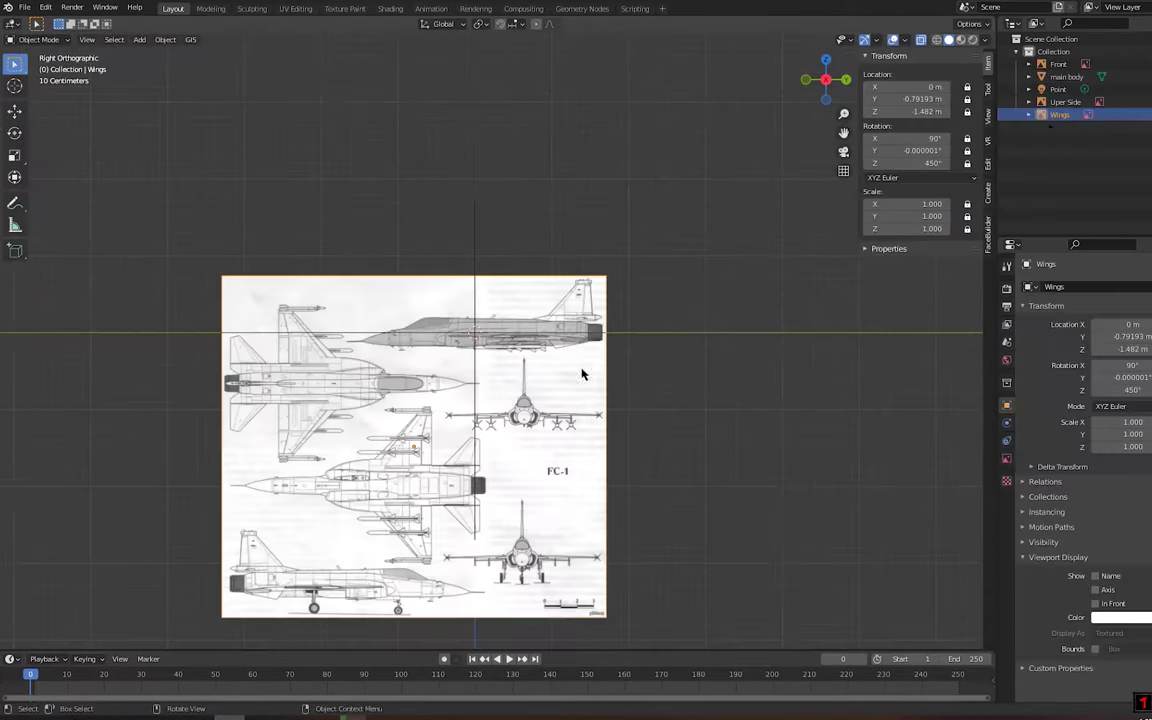
{"action": "left_click", "coordinate": [1065, 101]}
{"action": "key", "text": "KP_7"}
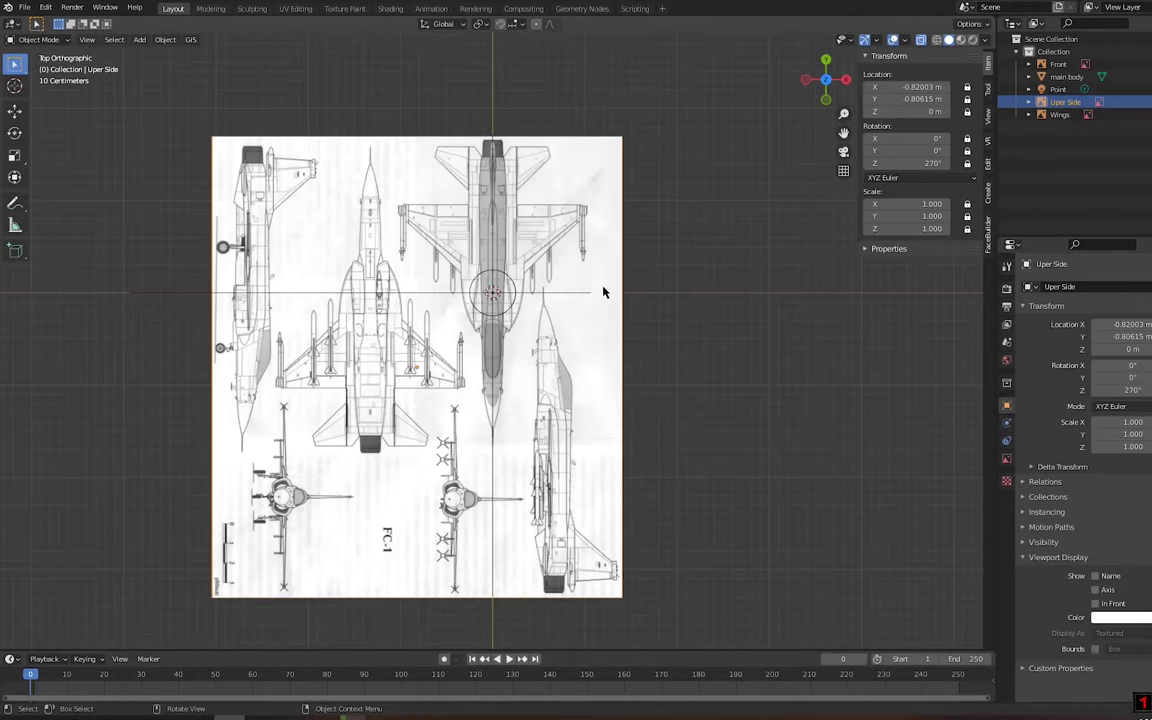
{"action": "key", "text": "shift+d"}
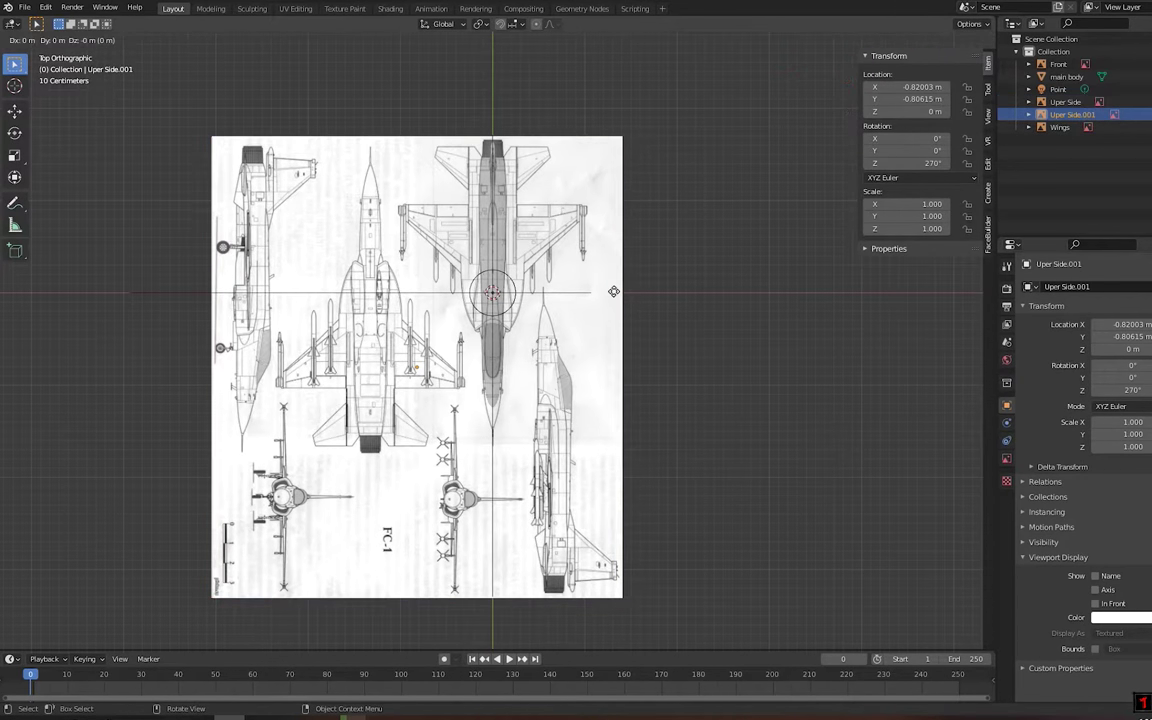
{"action": "type", "text": "180"}
{"action": "key", "text": "Return"}
{"action": "middle_click_drag", "start_coordinate": [746, 404], "coordinate": [860, 300]}
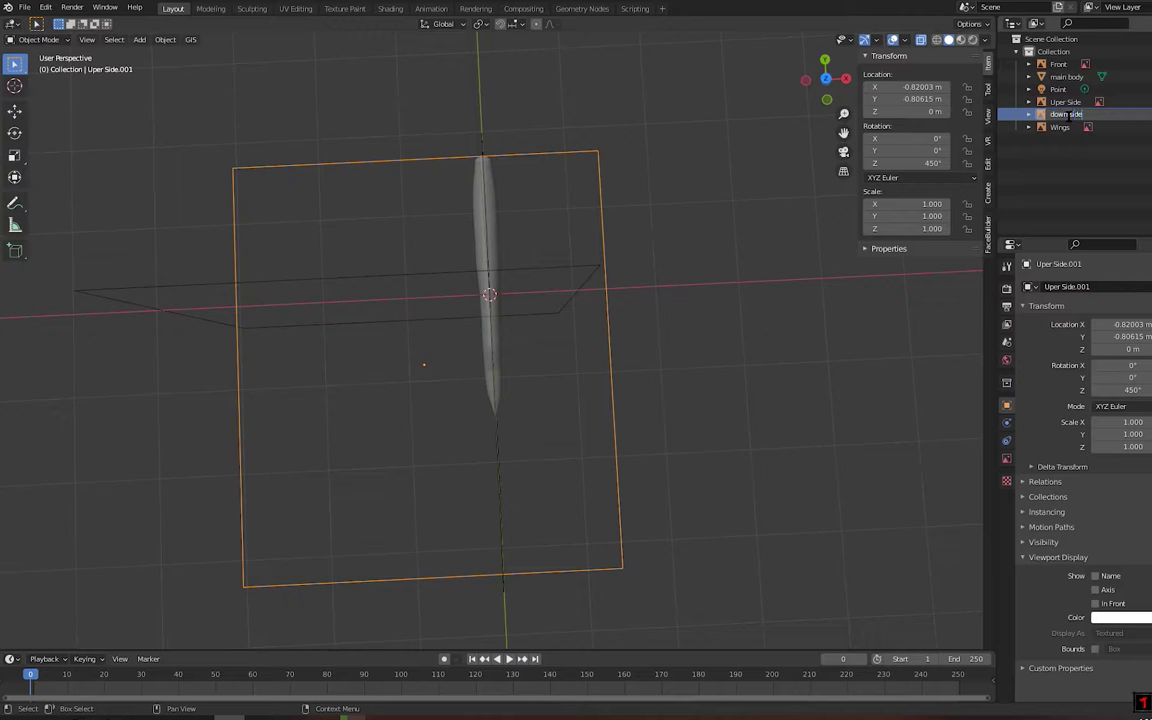
{"action": "mouse_move", "coordinate": [620, 320]}
{"action": "middle_mouse_down"}
{"action": "mouse_move", "coordinate": [700, 362]}
{"action": "mouse_move", "coordinate": [489, 270]}
{"action": "mouse_move", "coordinate": [496, 246]}
{"action": "middle_mouse_up"}
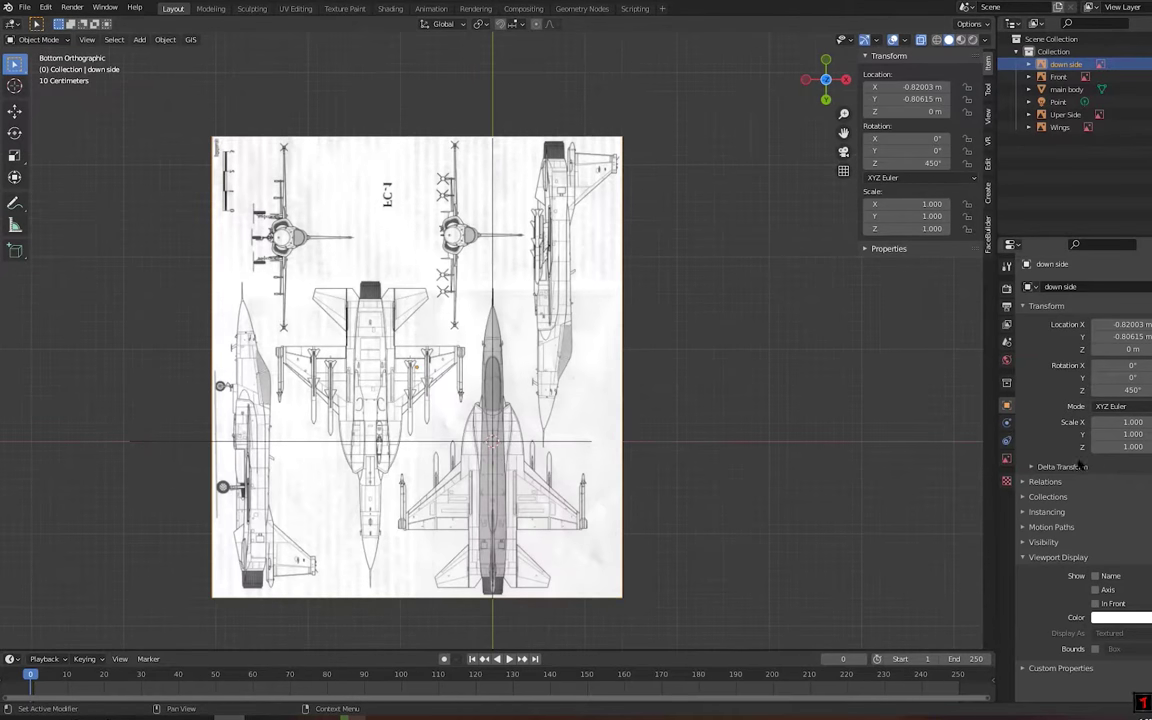
{"action": "left_click", "coordinate": [1007, 458]}
{"action": "mouse_move", "coordinate": [780, 400]}
{"action": "middle_mouse_down"}
{"action": "mouse_move", "coordinate": [707, 365]}
{"action": "mouse_move", "coordinate": [596, 463]}
{"action": "mouse_move", "coordinate": [640, 352]}
{"action": "mouse_move", "coordinate": [545, 386]}
{"action": "middle_mouse_up"}
{"action": "type", "text": "rz180"}
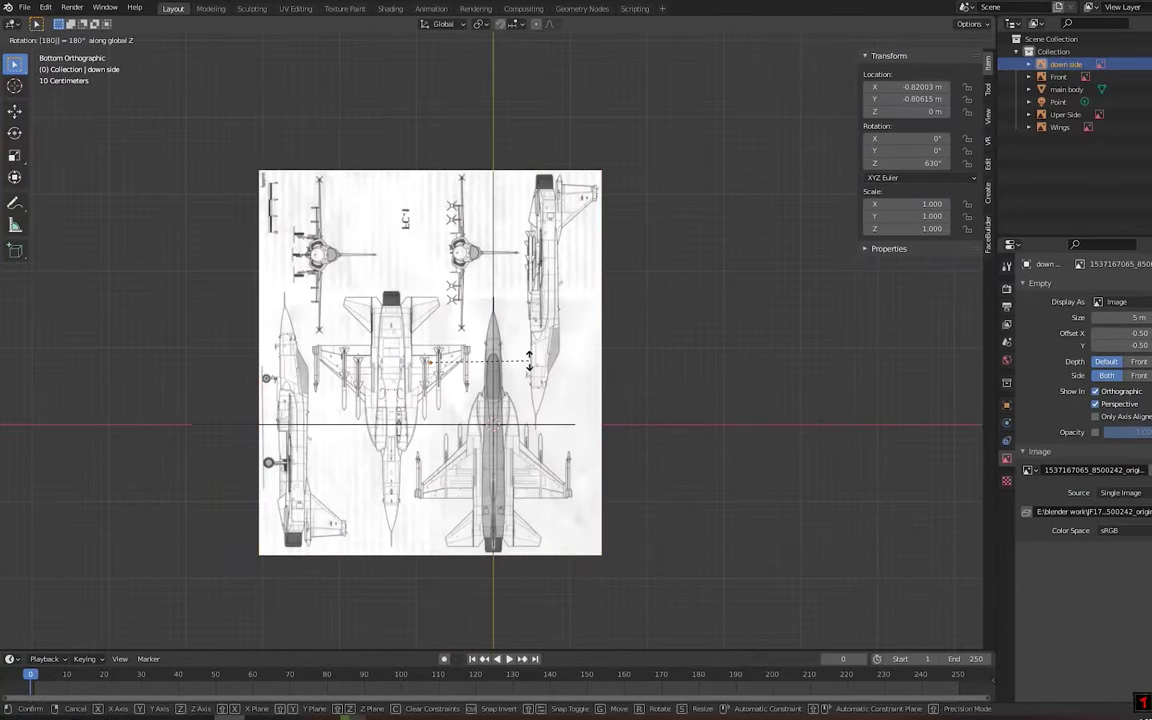
{"action": "key", "text": "Return"}
Snap the bottom-view reference image to the 3D cursor
{"action": "left_click", "coordinate": [1065, 114]}
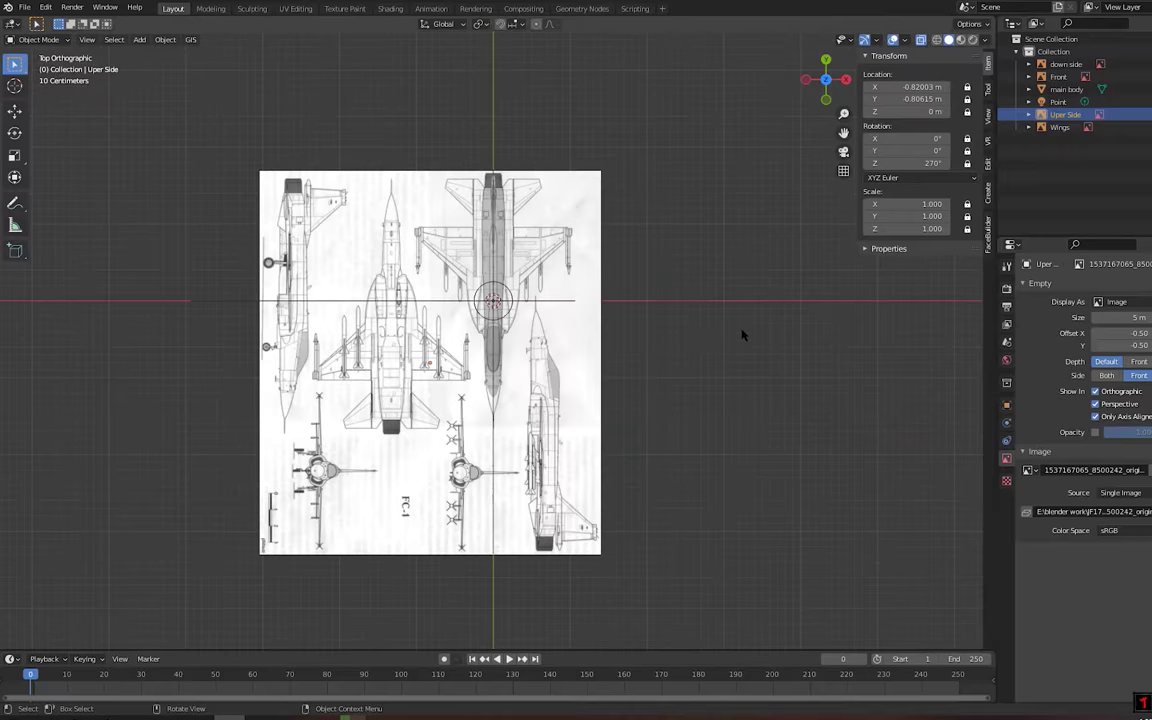
{"action": "scroll", "coordinate": [541, 377], "scroll_direction": "up", "scroll_amount": 4}
{"action": "scroll", "coordinate": [541, 377], "scroll_direction": "down", "scroll_amount": 3}
{"action": "scroll", "coordinate": [643, 368], "scroll_direction": "down", "scroll_amount": 2}
{"action": "left_click", "coordinate": [496, 329]}
{"action": "scroll", "coordinate": [496, 329], "scroll_direction": "up", "scroll_amount": 3}
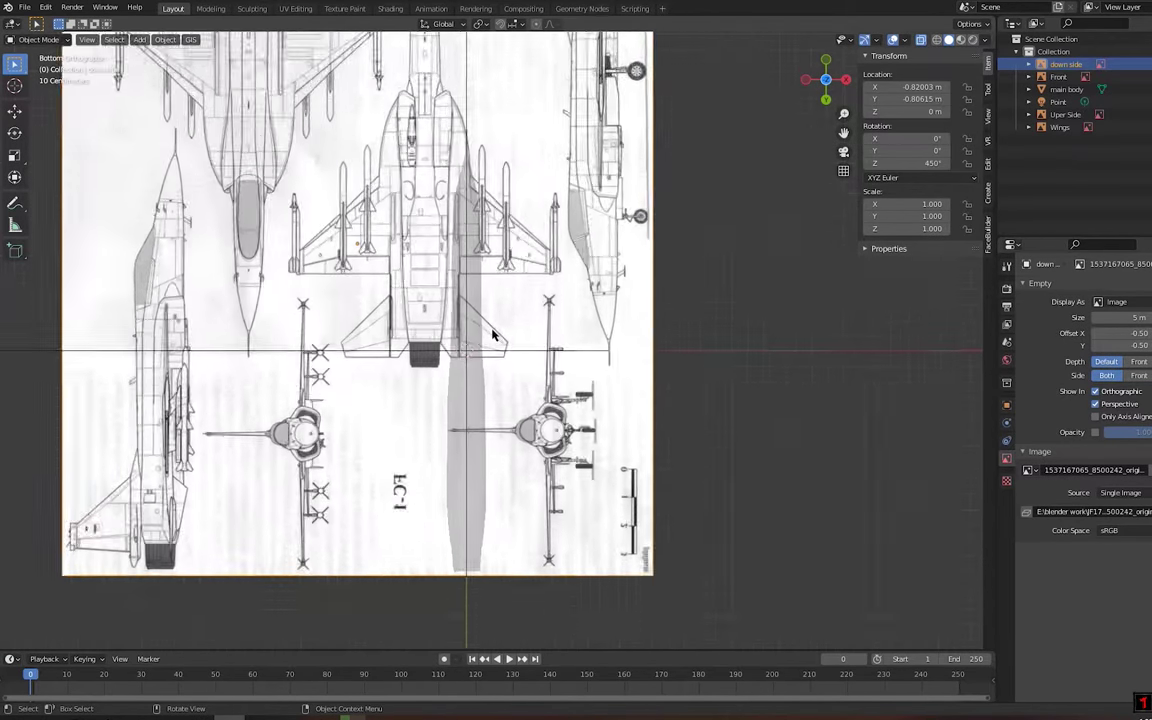
{"action": "scroll", "coordinate": [461, 317], "scroll_direction": "up", "scroll_amount": 2}
{"action": "right_click", "coordinate": [461, 317]}
{"action": "left_click", "coordinate": [640, 300]}
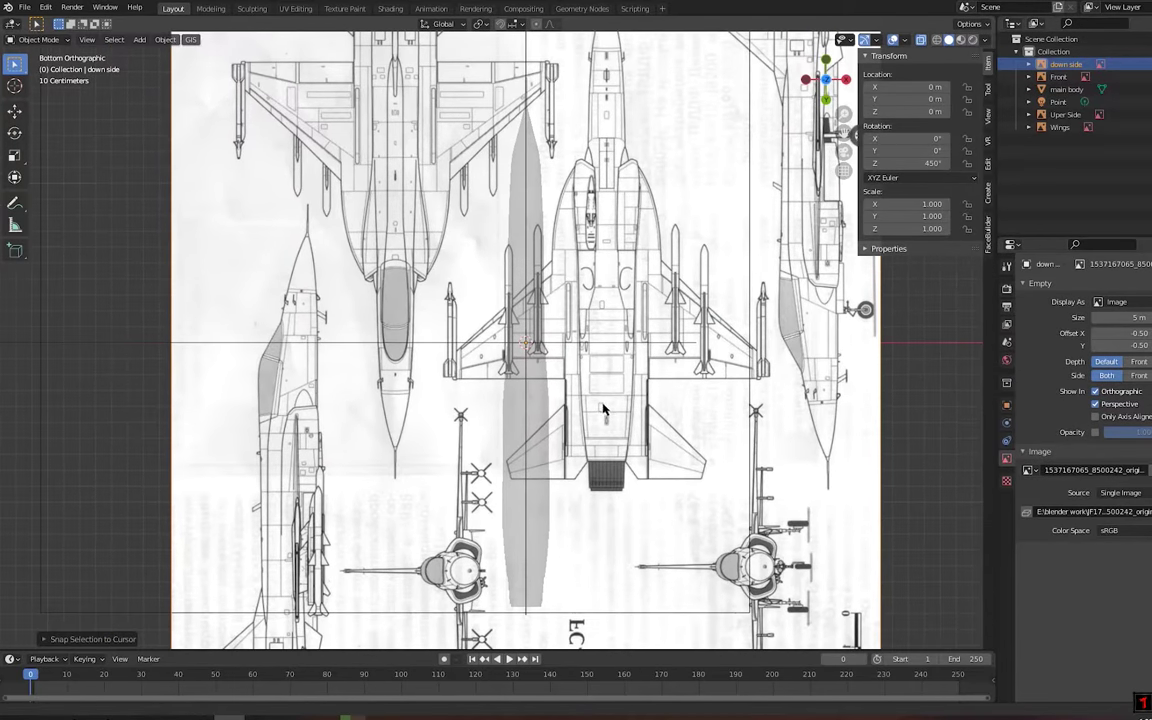
Slide the bottom image along the axes to X −0.50591 m, Y 0.72669 m under the fuselage
{"action": "key", "text": "g"}
{"action": "key", "text": "x"}
{"action": "key", "text": "y"}
{"action": "scroll", "coordinate": [571, 360], "scroll_direction": "up", "scroll_amount": 3}
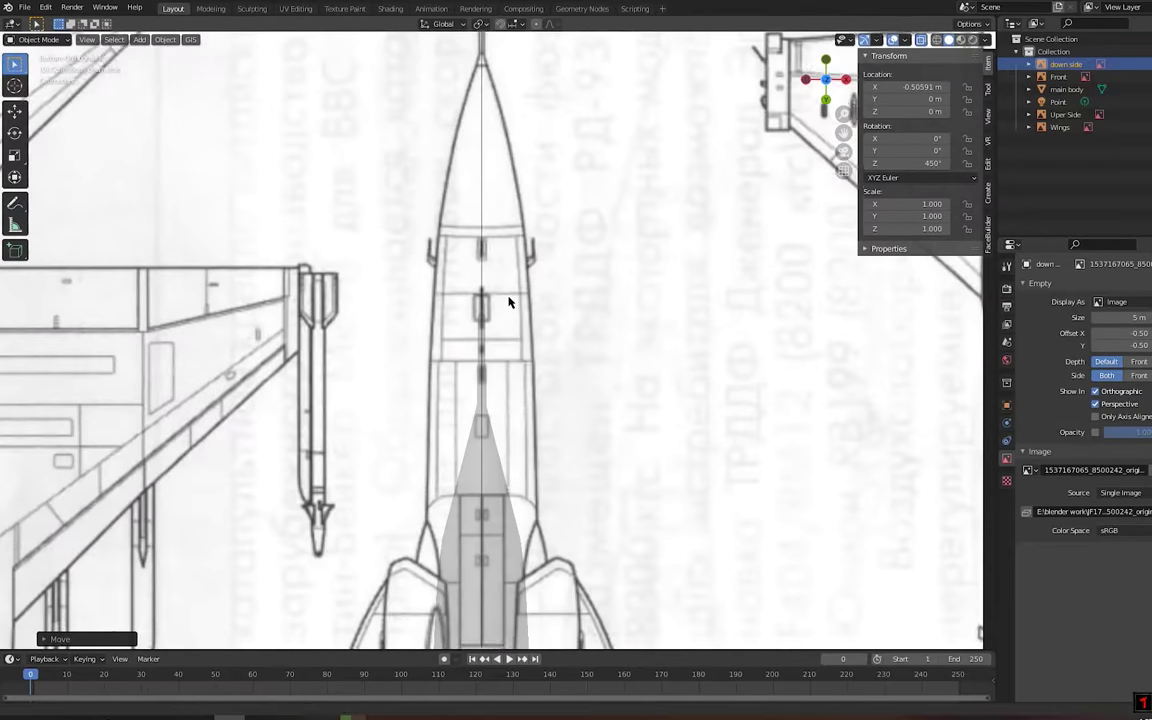
{"action": "scroll", "coordinate": [507, 303], "scroll_direction": "up", "scroll_amount": 2}
{"action": "left_click", "coordinate": [503, 645]}
{"action": "scroll", "coordinate": [506, 532], "scroll_direction": "down", "scroll_amount": 3}
{"action": "scroll", "coordinate": [512, 226], "scroll_direction": "up", "scroll_amount": 5}
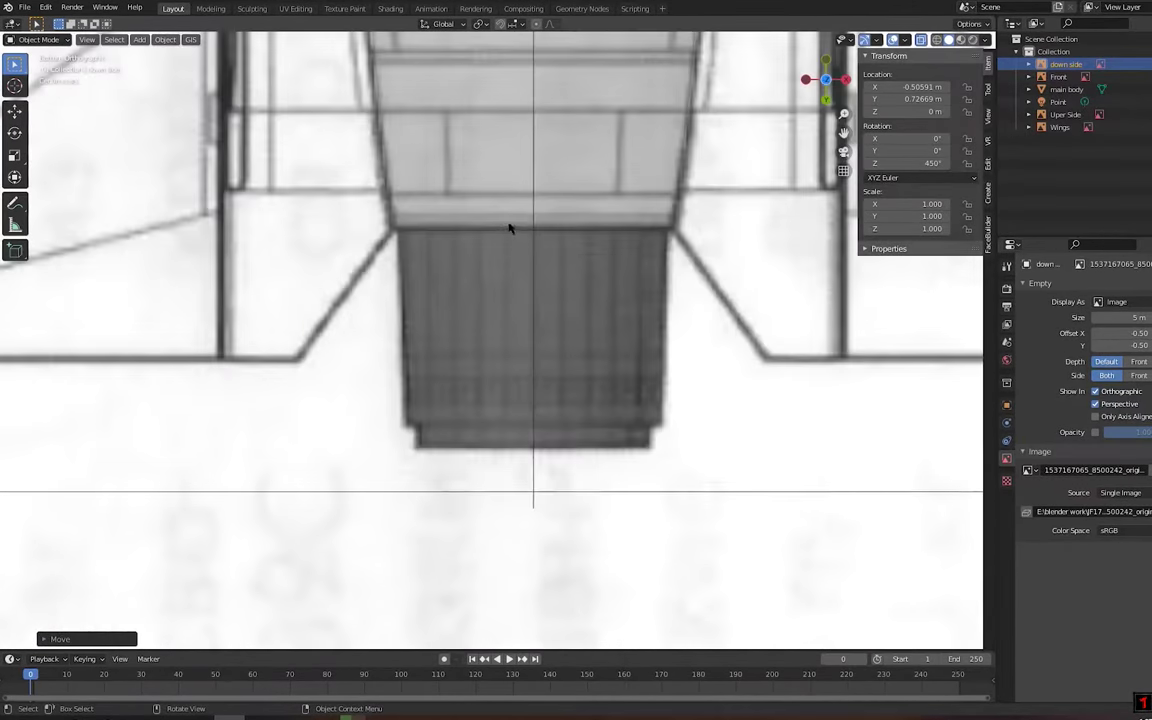
Check the fuselage against the bottom image from top and bottom views, then select the fuselage
{"action": "left_click", "coordinate": [512, 226]}
{"action": "key", "text": "Tab"}
{"action": "middle_click_drag", "start_coordinate": [570, 335], "coordinate": [570, 600], "text": "shift"}
{"action": "key", "text": "Tab"}
{"action": "scroll", "coordinate": [570, 400], "scroll_direction": "up", "scroll_amount": 2}
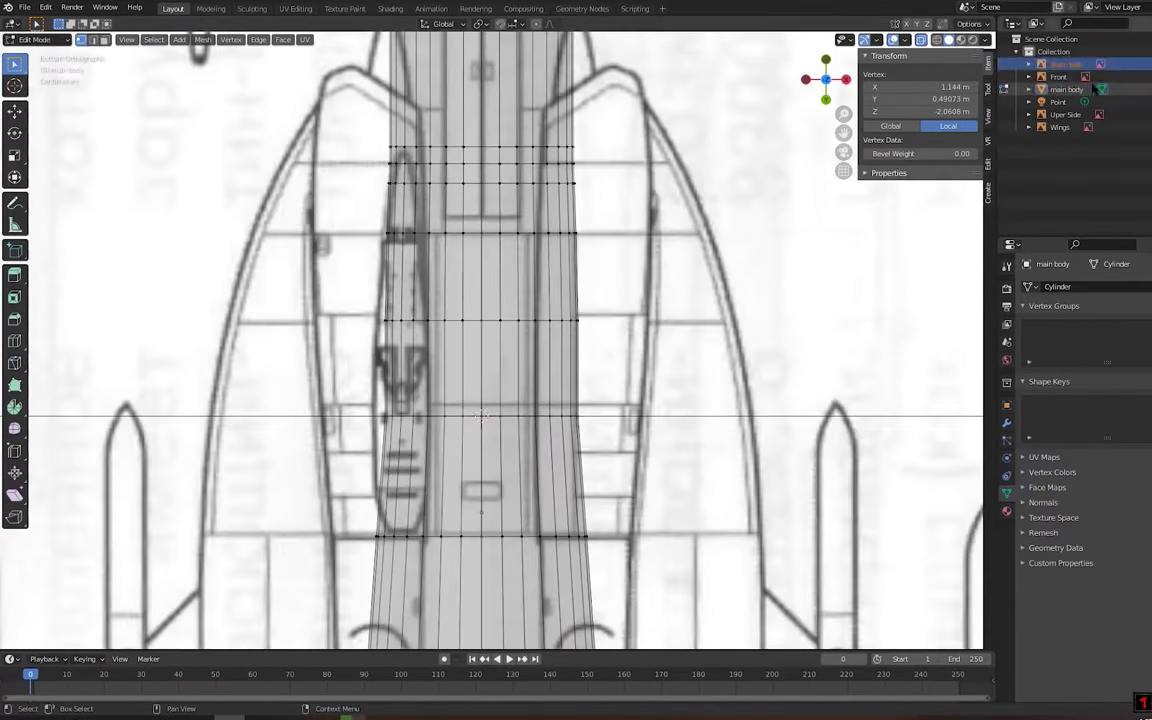
{"action": "left_click", "coordinate": [720, 334]}
{"action": "key", "text": "KP_7"}
{"action": "scroll", "coordinate": [765, 362], "scroll_direction": "down", "scroll_amount": 4}
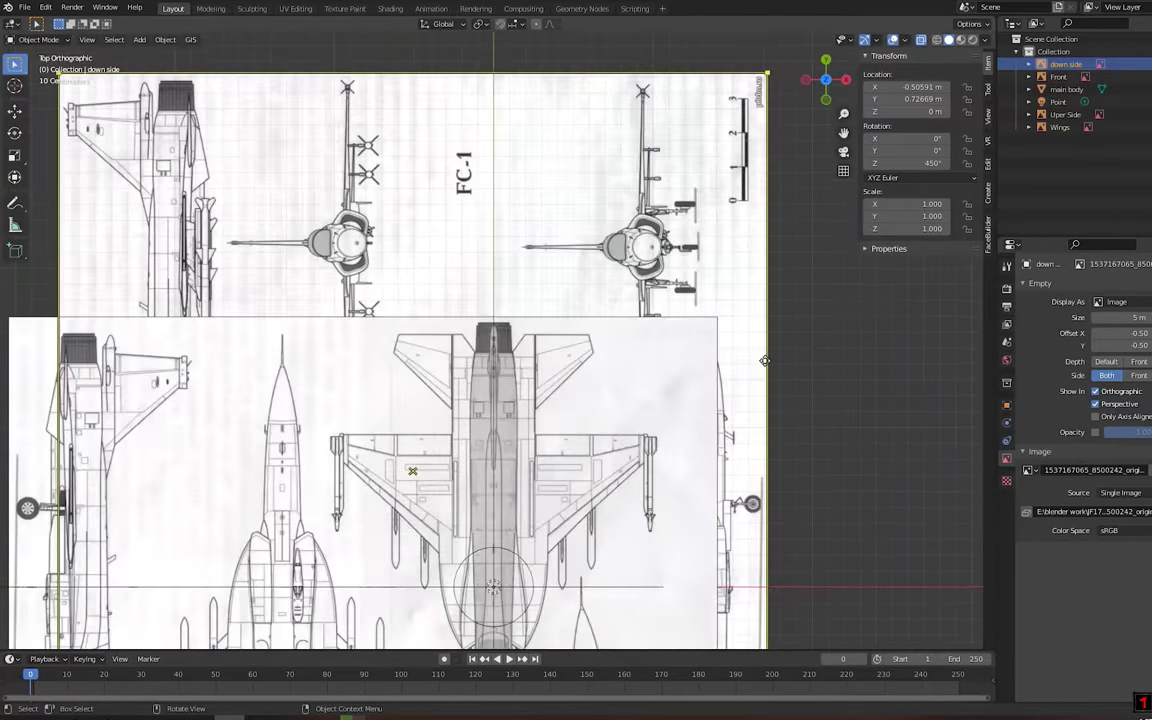
{"action": "key", "text": "ctrl+KP_7"}
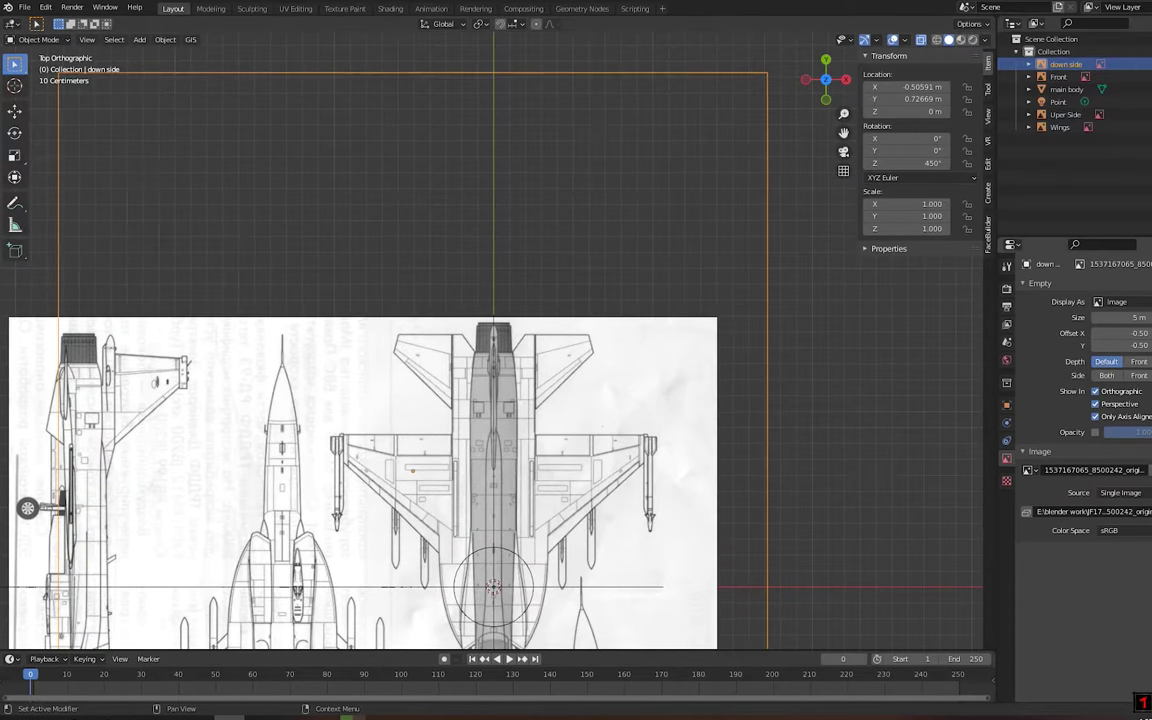
{"action": "left_click", "coordinate": [599, 337]}
Enter edit mode on the fuselage and inspect it from the right side and bottom views
{"action": "scroll", "coordinate": [476, 334], "scroll_direction": "up", "scroll_amount": 4}
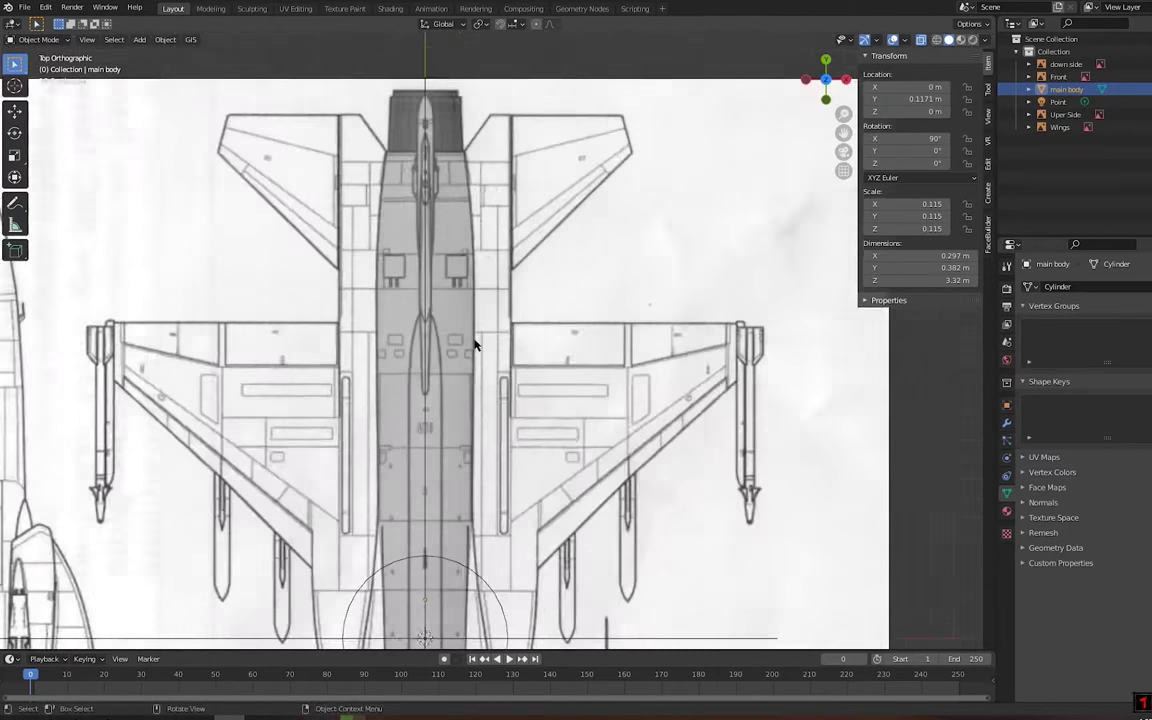
{"action": "key", "text": "Tab"}
{"action": "key", "text": "KP_3"}
{"action": "key", "text": "ctrl+KP_7"}
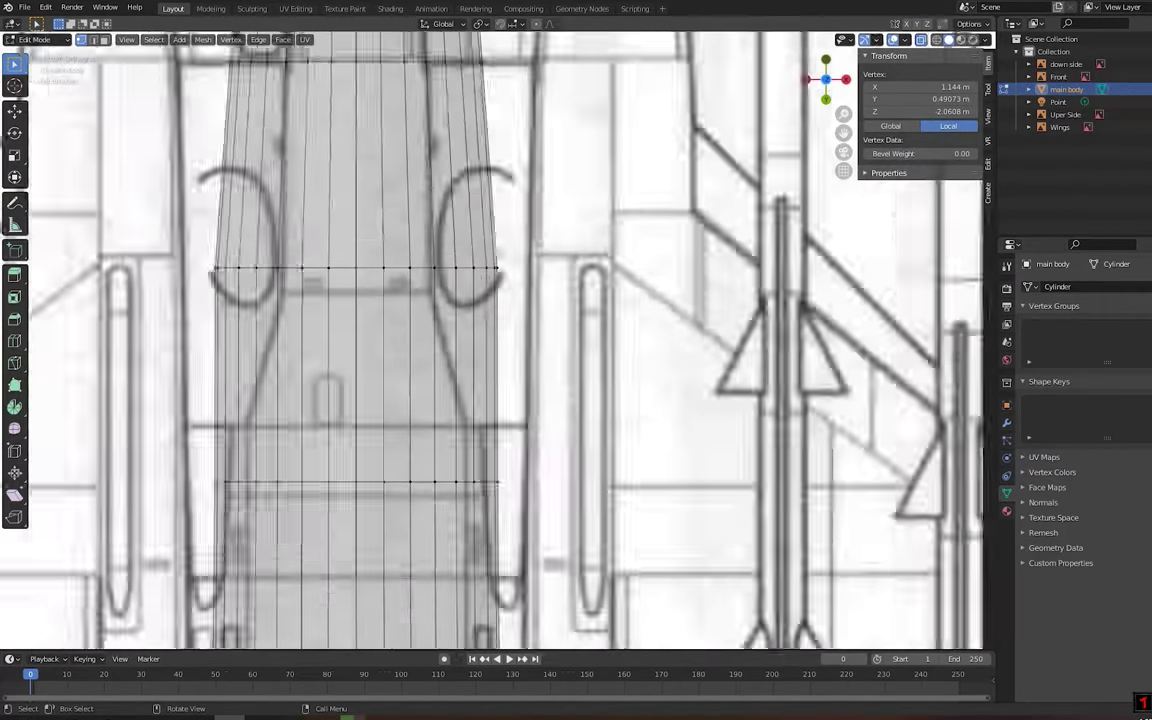
{"action": "scroll", "coordinate": [624, 293], "scroll_direction": "down", "scroll_amount": 3}
{"action": "middle_click_drag", "start_coordinate": [624, 293], "coordinate": [620, 288]}
{"action": "scroll", "coordinate": [620, 288], "scroll_direction": "down", "scroll_amount": 3}
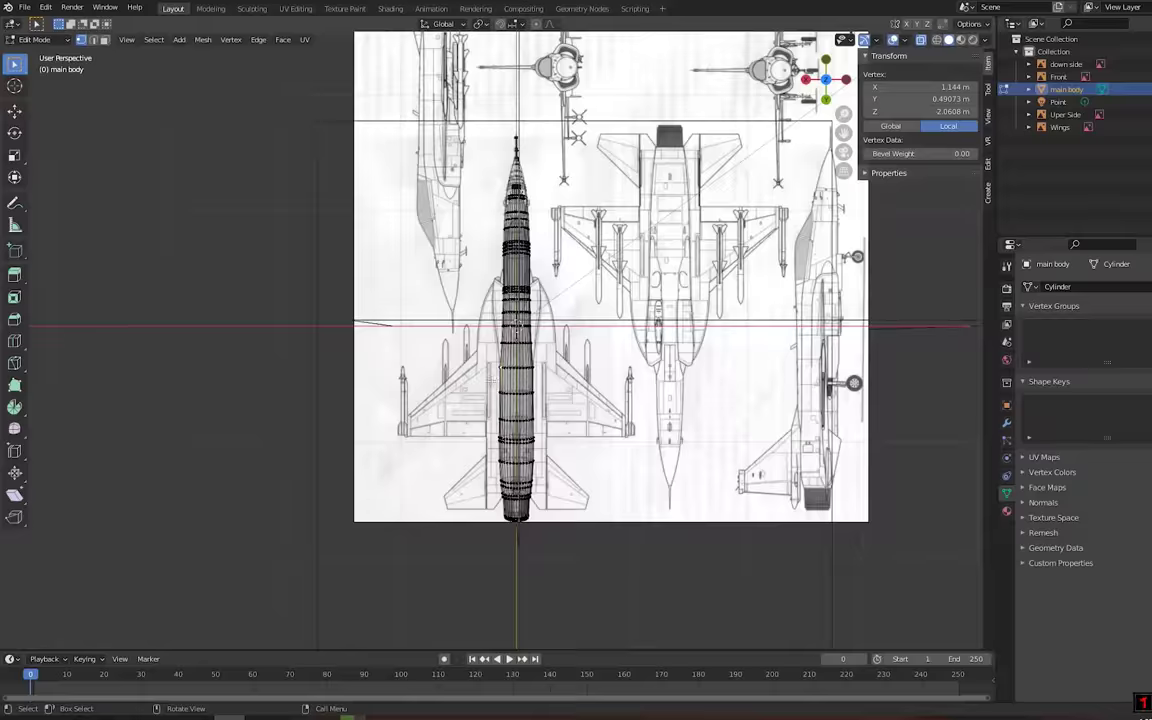
{"action": "scroll", "coordinate": [541, 344], "scroll_direction": "up", "scroll_amount": 4}
{"action": "scroll", "coordinate": [541, 344], "scroll_direction": "down", "scroll_amount": 5}
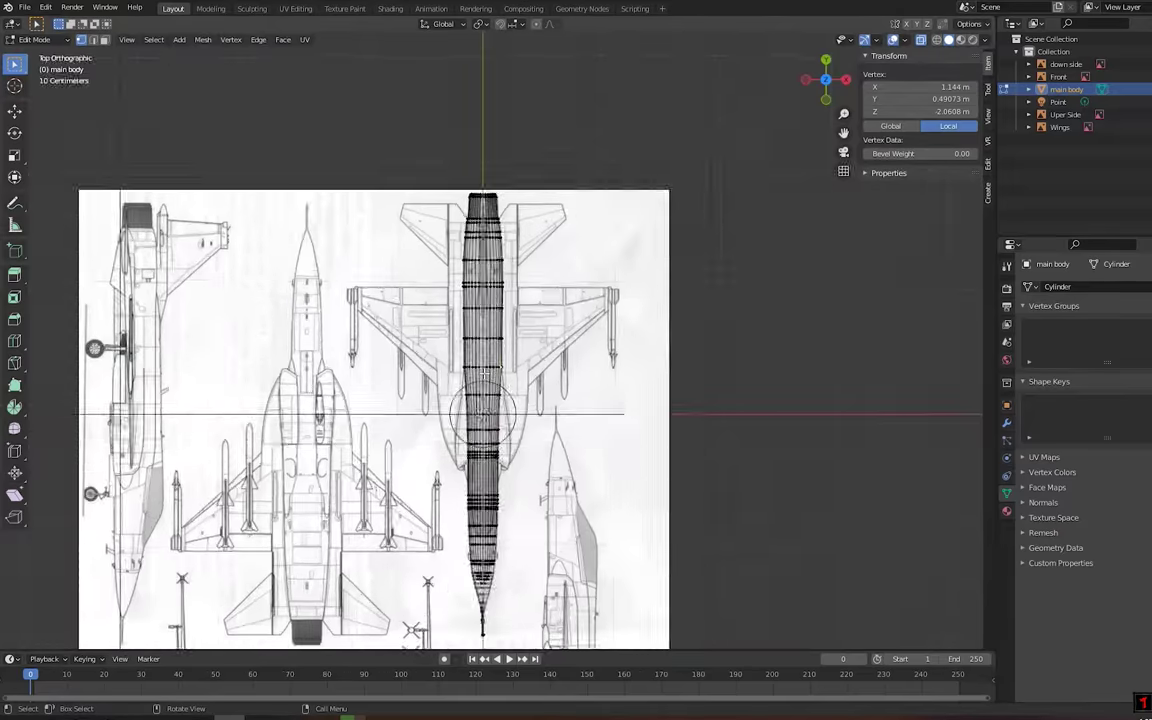
{"action": "scroll", "coordinate": [520, 346], "scroll_direction": "up", "scroll_amount": 5}
{"action": "scroll", "coordinate": [506, 349], "scroll_direction": "down", "scroll_amount": 2}
{"action": "scroll", "coordinate": [507, 348], "scroll_direction": "up", "scroll_amount": 2}
{"action": "scroll", "coordinate": [507, 348], "scroll_direction": "down", "scroll_amount": 3}
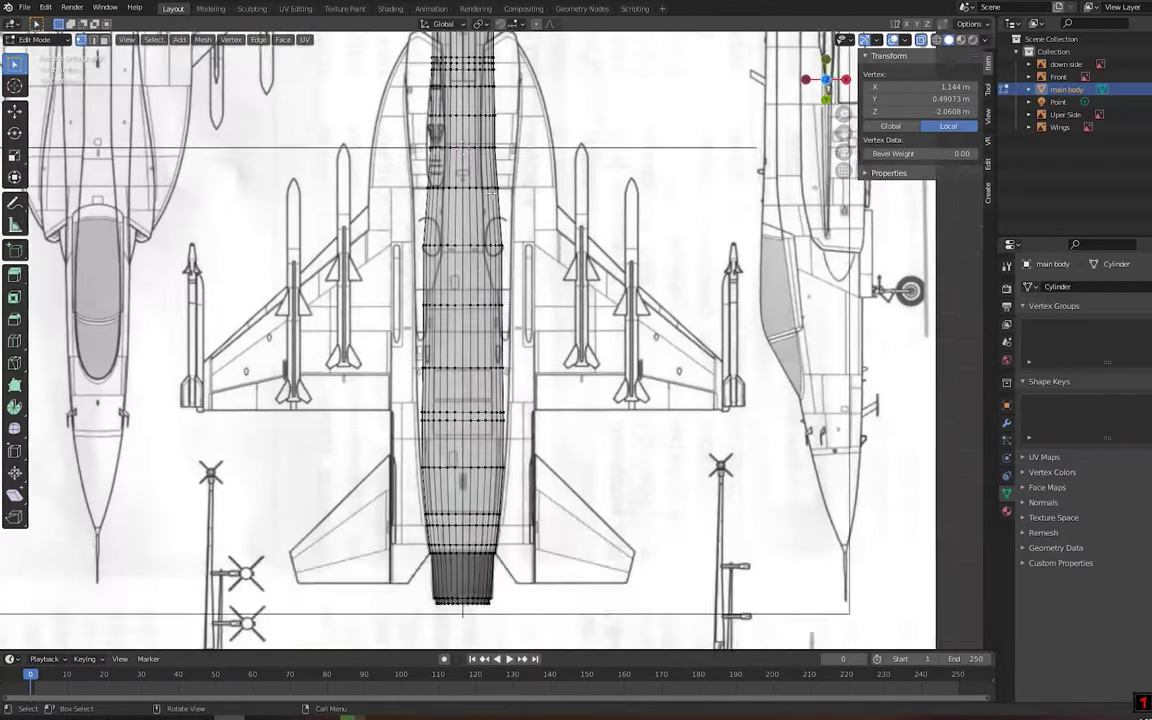
{"action": "middle_click_drag", "start_coordinate": [507, 348], "coordinate": [509, 300]}
{"action": "scroll", "coordinate": [509, 209], "scroll_direction": "up", "scroll_amount": 4}
{"action": "key", "text": "ctrl+KP_7"}
{"action": "scroll", "coordinate": [495, 300], "scroll_direction": "up", "scroll_amount": 2}
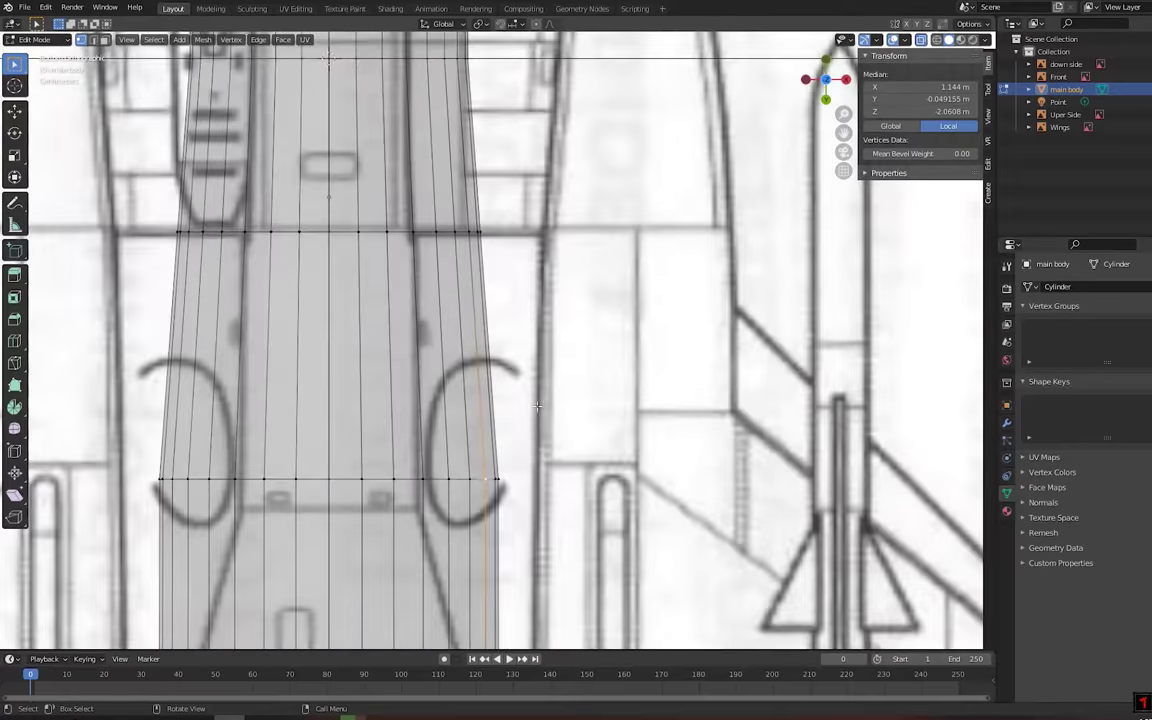
{"action": "scroll", "coordinate": [490, 340], "scroll_direction": "down", "scroll_amount": 4}
{"action": "scroll", "coordinate": [486, 380], "scroll_direction": "up", "scroll_amount": 4}
{"action": "scroll", "coordinate": [486, 380], "scroll_direction": "up", "scroll_amount": 2}
Circle-select the fuselage's side edges by the intakes and start extruding them
{"action": "middle_click_drag", "start_coordinate": [486, 380], "coordinate": [404, 586]}
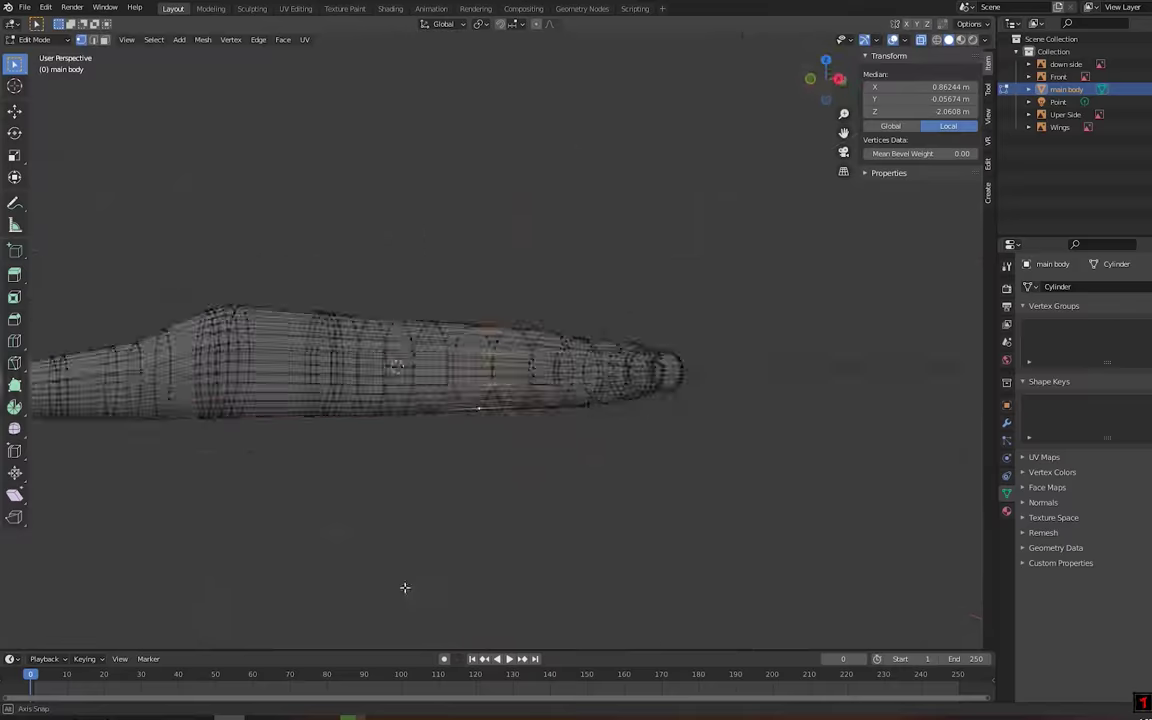
{"action": "scroll", "coordinate": [404, 586], "scroll_direction": "up", "scroll_amount": 3}
{"action": "key", "text": "KP_3"}
{"action": "scroll", "coordinate": [553, 325], "scroll_direction": "down", "scroll_amount": 5}
{"action": "scroll", "coordinate": [546, 390], "scroll_direction": "up", "scroll_amount": 3}
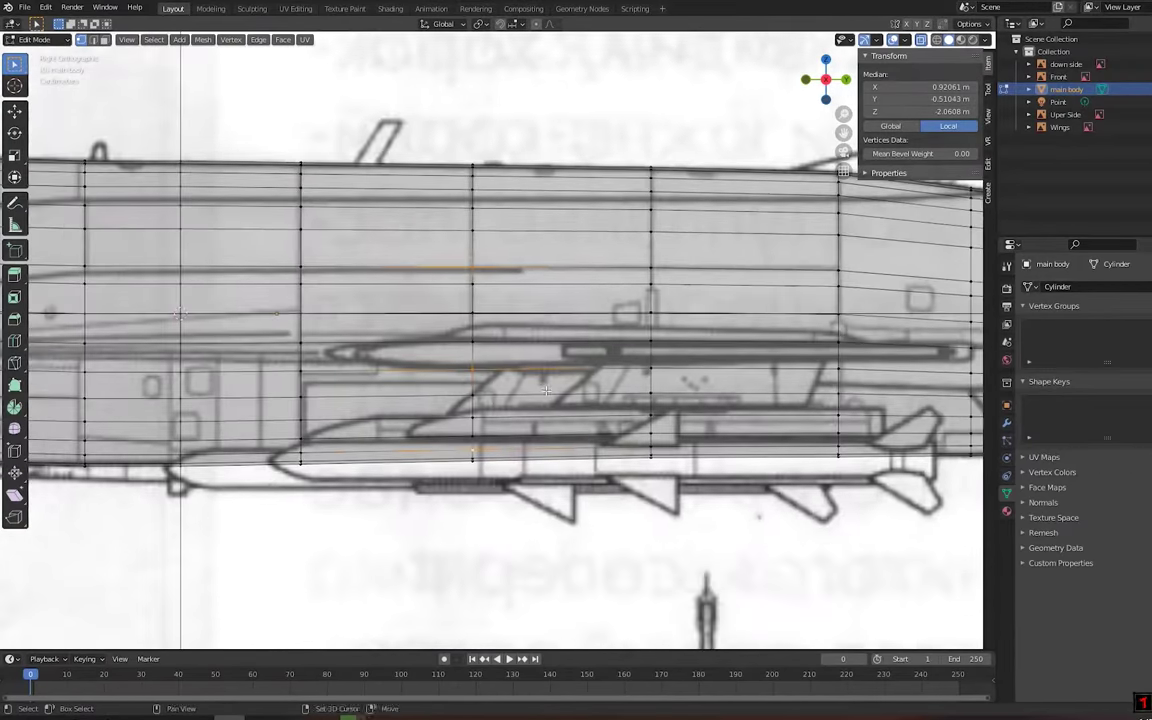
{"action": "mouse_move", "coordinate": [556, 350]}
{"action": "middle_mouse_down"}
{"action": "mouse_move", "coordinate": [530, 331]}
{"action": "mouse_move", "coordinate": [537, 349]}
{"action": "middle_mouse_up"}
{"action": "key", "text": "Escape"}
{"action": "key", "text": "Escape"}
{"action": "mouse_move", "coordinate": [472, 325]}
{"action": "middle_mouse_down"}
{"action": "mouse_move", "coordinate": [566, 393]}
{"action": "mouse_move", "coordinate": [854, 458]}
{"action": "middle_mouse_up"}
{"action": "key", "text": "KP_3"}
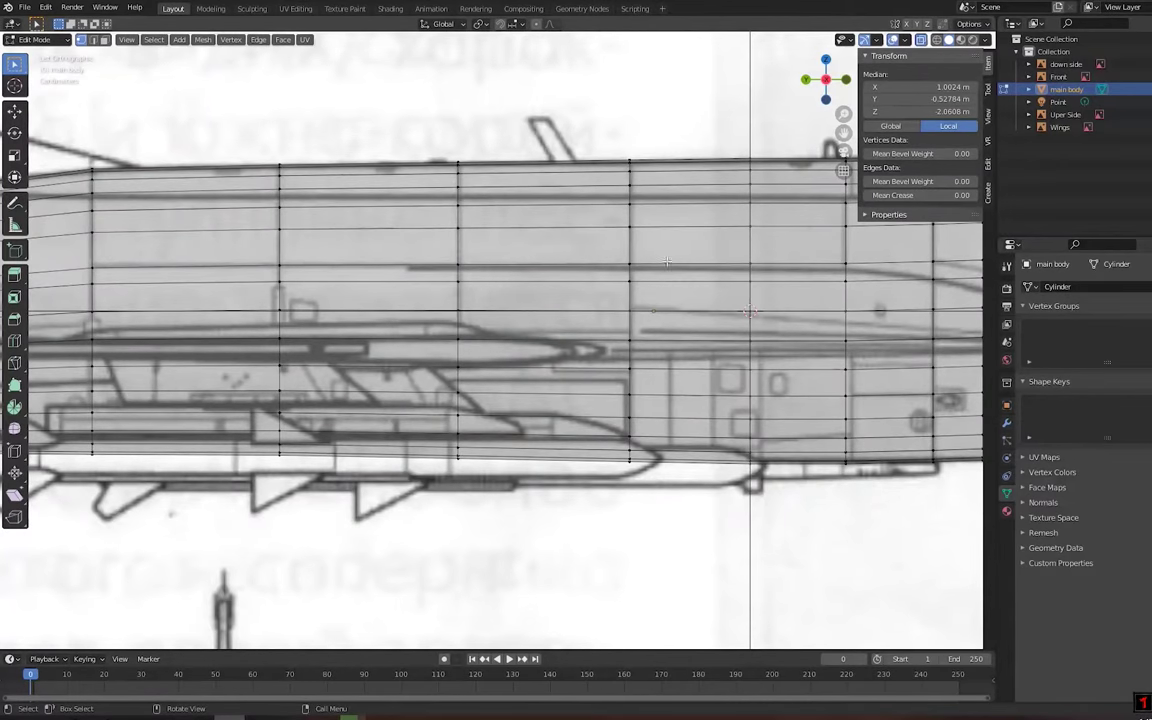
{"action": "key", "text": "Escape"}
{"action": "scroll", "coordinate": [457, 391], "scroll_direction": "down", "scroll_amount": 4}
{"action": "mouse_move", "coordinate": [457, 391]}
{"action": "middle_mouse_down"}
{"action": "mouse_move", "coordinate": [460, 321]}
{"action": "mouse_move", "coordinate": [563, 424]}
{"action": "middle_mouse_up"}
{"action": "key", "text": "KP_7"}
{"action": "scroll", "coordinate": [520, 350], "scroll_direction": "down", "scroll_amount": 3}
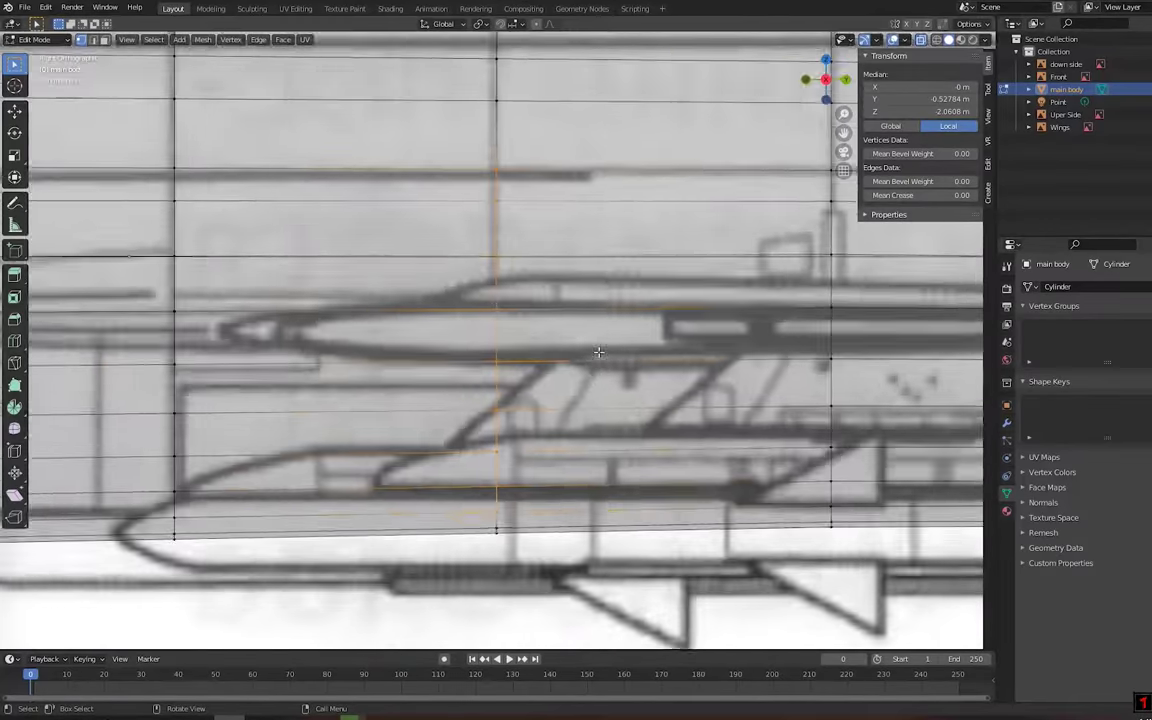
{"action": "scroll", "coordinate": [520, 350], "scroll_direction": "down", "scroll_amount": 3}
{"action": "key", "text": "c"}
{"action": "key", "text": "Escape"}
{"action": "scroll", "coordinate": [520, 350], "scroll_direction": "up", "scroll_amount": 4}
Move the extruded edges toward the intake line and scale them to the new width
{"action": "key", "text": "g"}
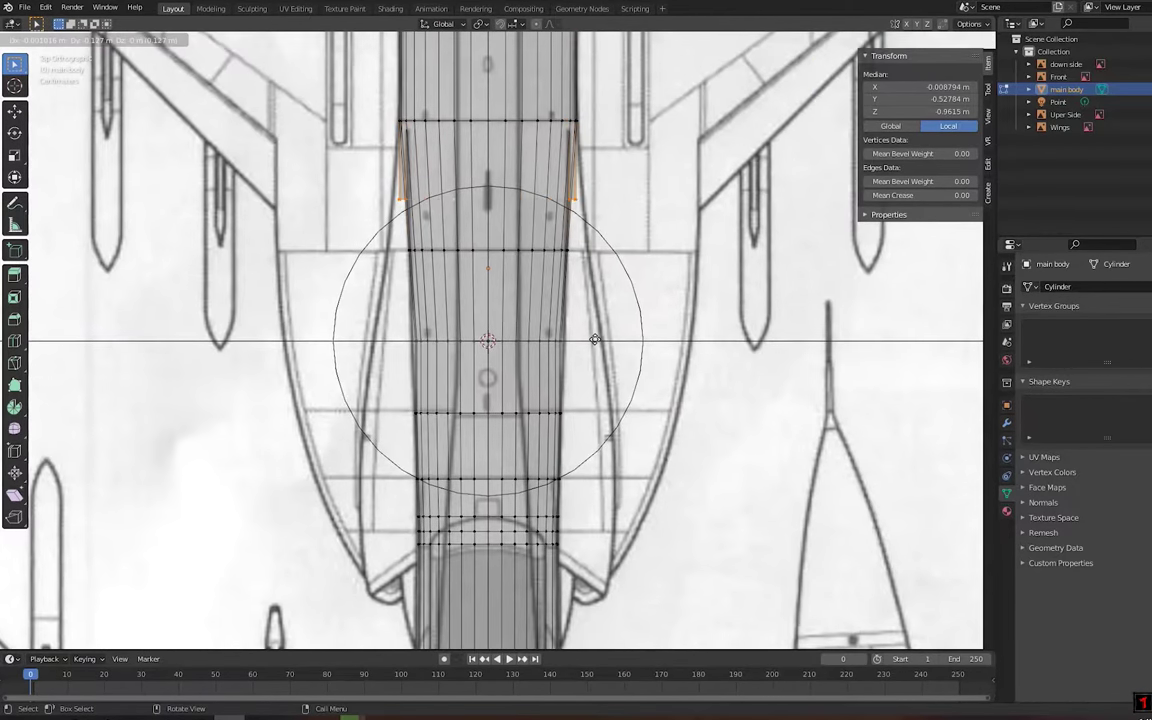
{"action": "scroll", "coordinate": [595, 390], "scroll_direction": "up", "scroll_amount": 3}
{"action": "key", "text": "s"}
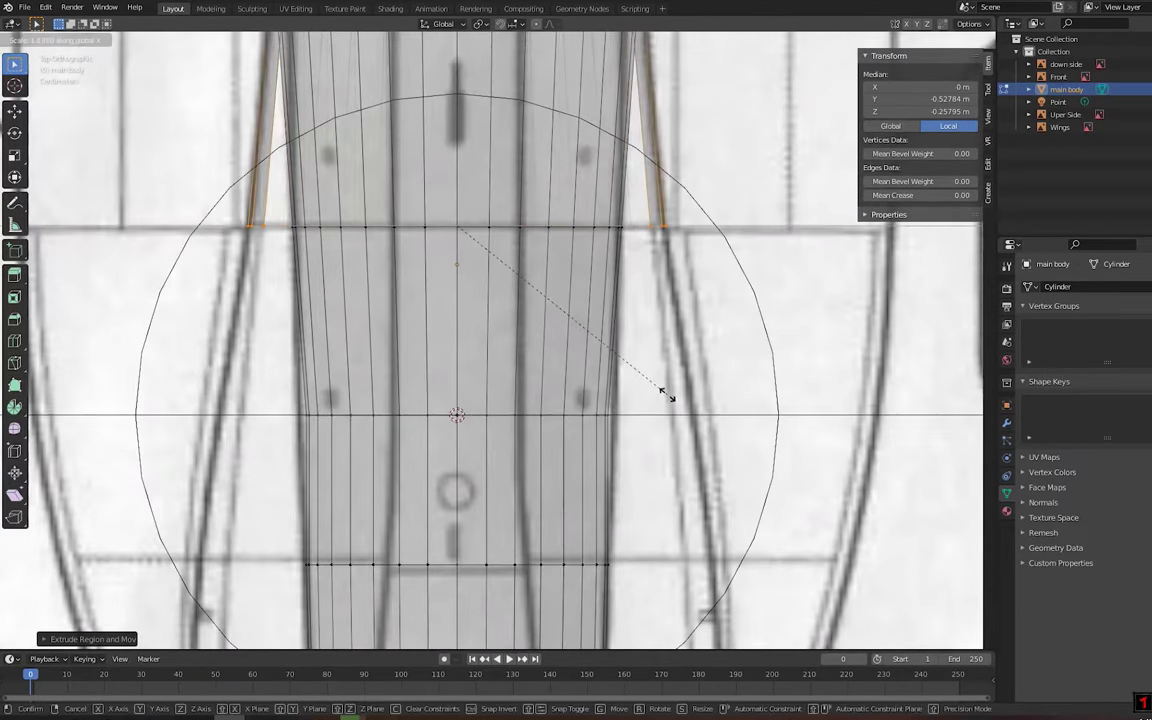
{"action": "left_click", "coordinate": [669, 391]}
{"action": "mouse_move", "coordinate": [669, 391]}
{"action": "middle_mouse_down"}
{"action": "mouse_move", "coordinate": [612, 306]}
{"action": "mouse_move", "coordinate": [750, 212]}
{"action": "middle_mouse_up"}
{"action": "key", "text": "KP_7"}
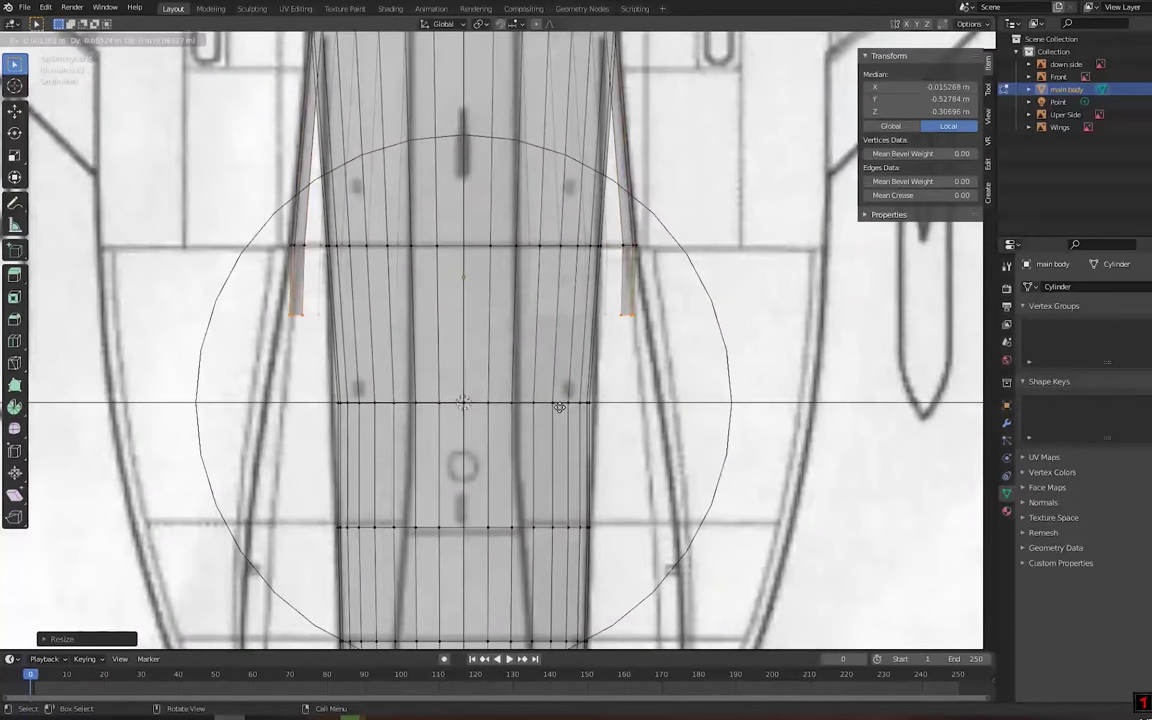
Extrude the intake side edges twice more, scaling each along X to follow the intake curve
{"action": "key", "text": "e"}
{"action": "key", "text": "s"}
{"action": "key", "text": "x"}
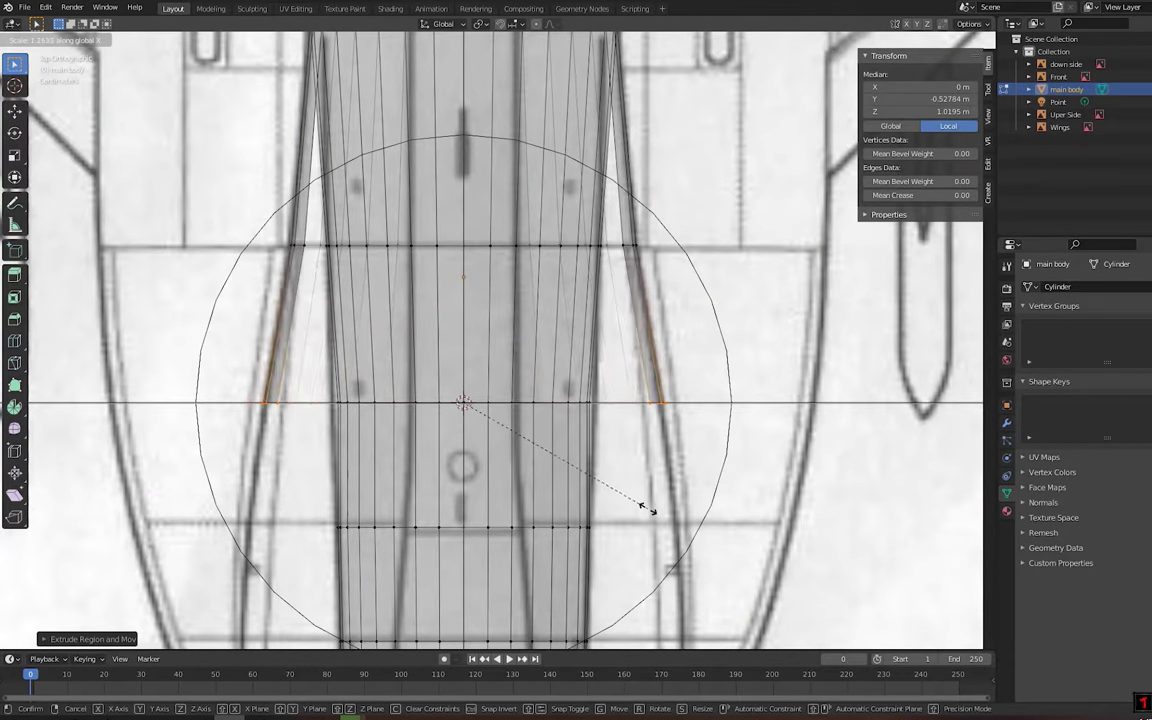
{"action": "left_click", "coordinate": [645, 505]}
{"action": "scroll", "coordinate": [543, 401], "scroll_direction": "down", "scroll_amount": 5}
{"action": "scroll", "coordinate": [543, 401], "scroll_direction": "up", "scroll_amount": 3}
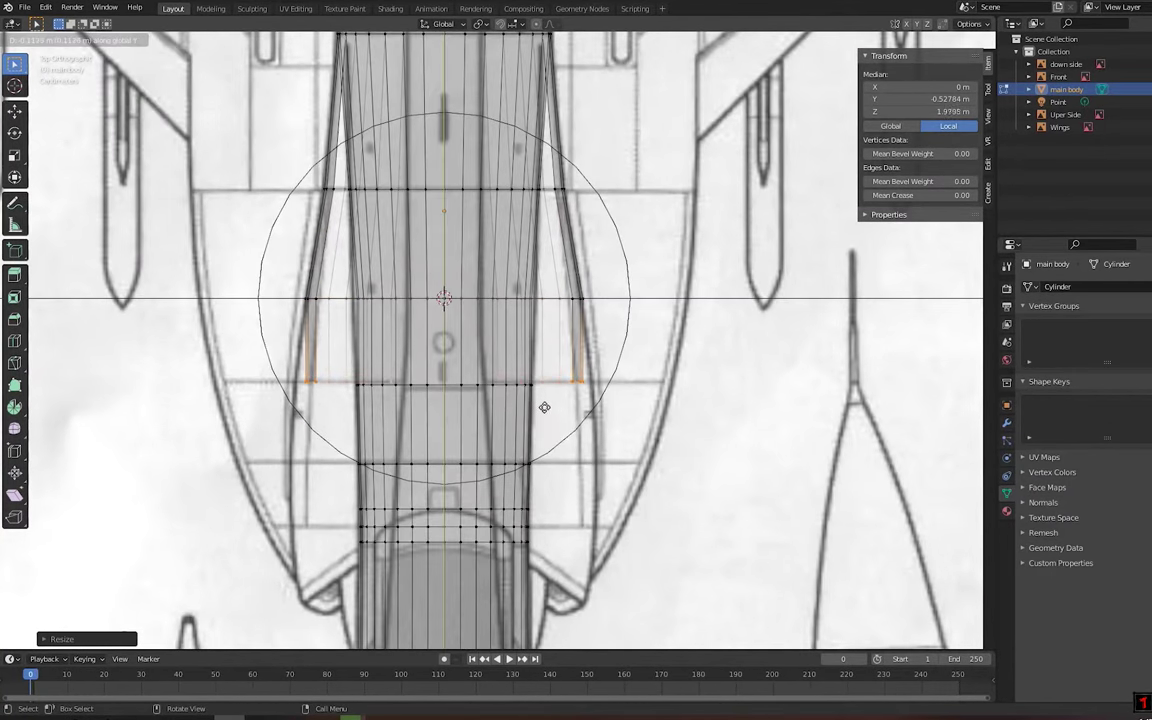
{"action": "scroll", "coordinate": [544, 407], "scroll_direction": "down", "scroll_amount": 2}
{"action": "scroll", "coordinate": [530, 405], "scroll_direction": "up", "scroll_amount": 5}
{"action": "key", "text": "e"}
{"action": "key", "text": "s"}
{"action": "key", "text": "x"}
{"action": "left_click", "coordinate": [537, 412]}
{"action": "scroll", "coordinate": [560, 430], "scroll_direction": "down", "scroll_amount": 3}
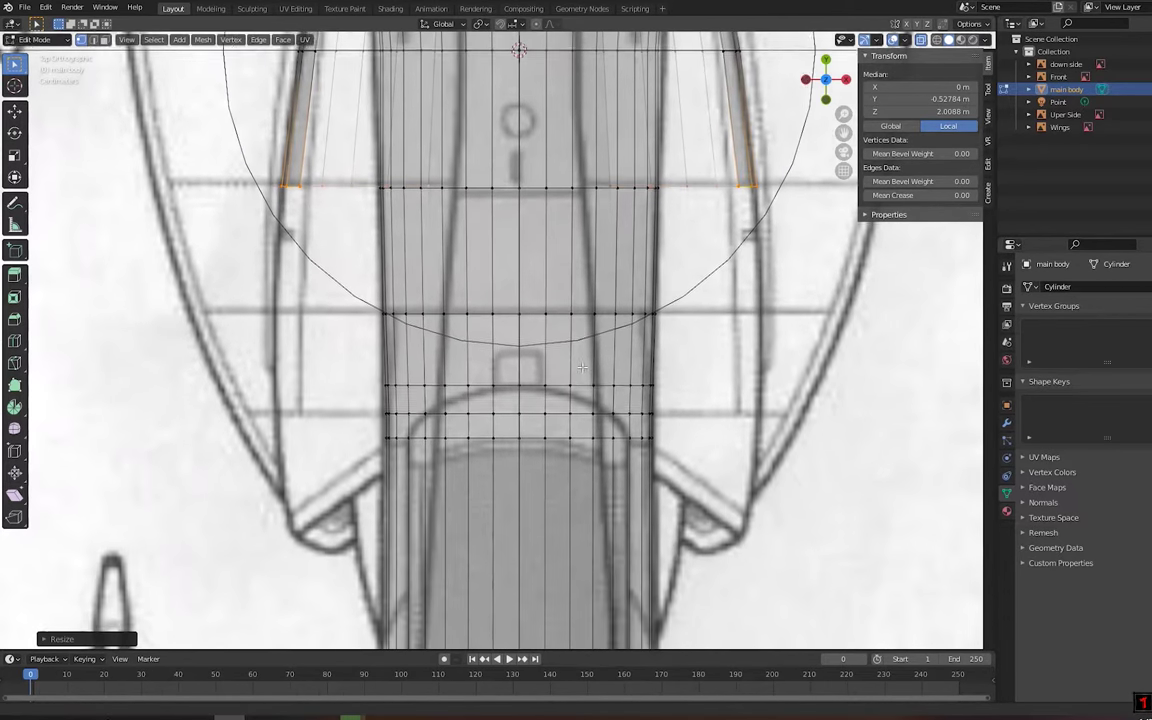
{"action": "scroll", "coordinate": [582, 449], "scroll_direction": "up", "scroll_amount": 3}
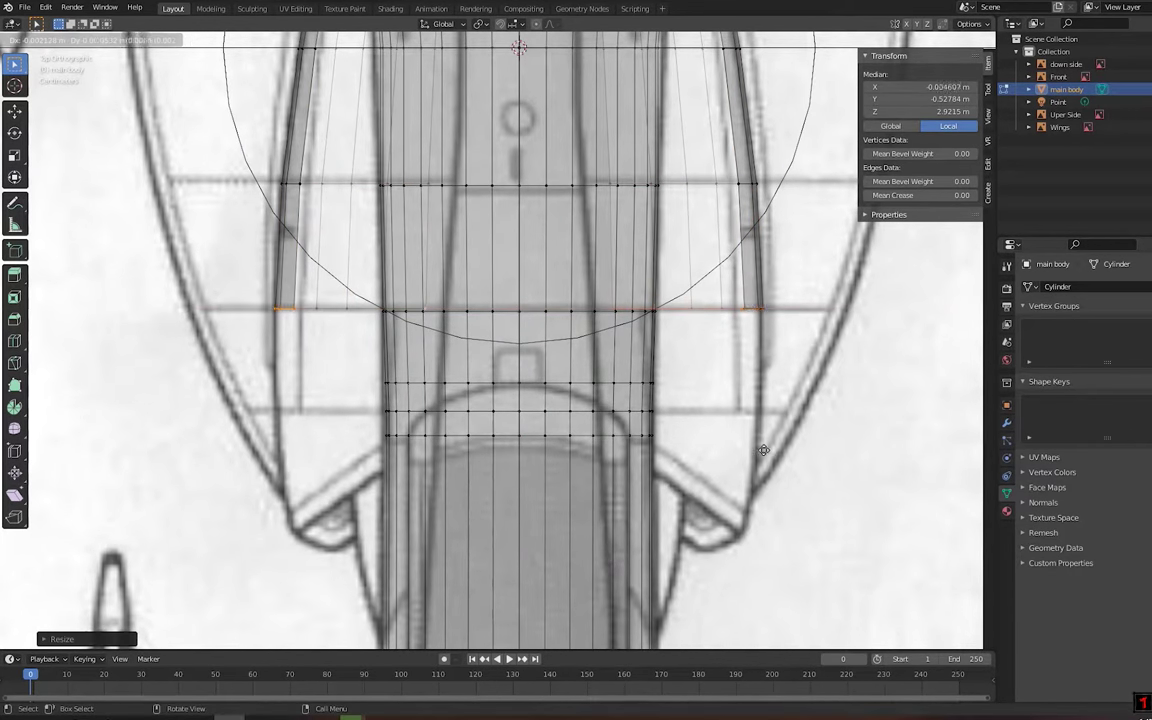
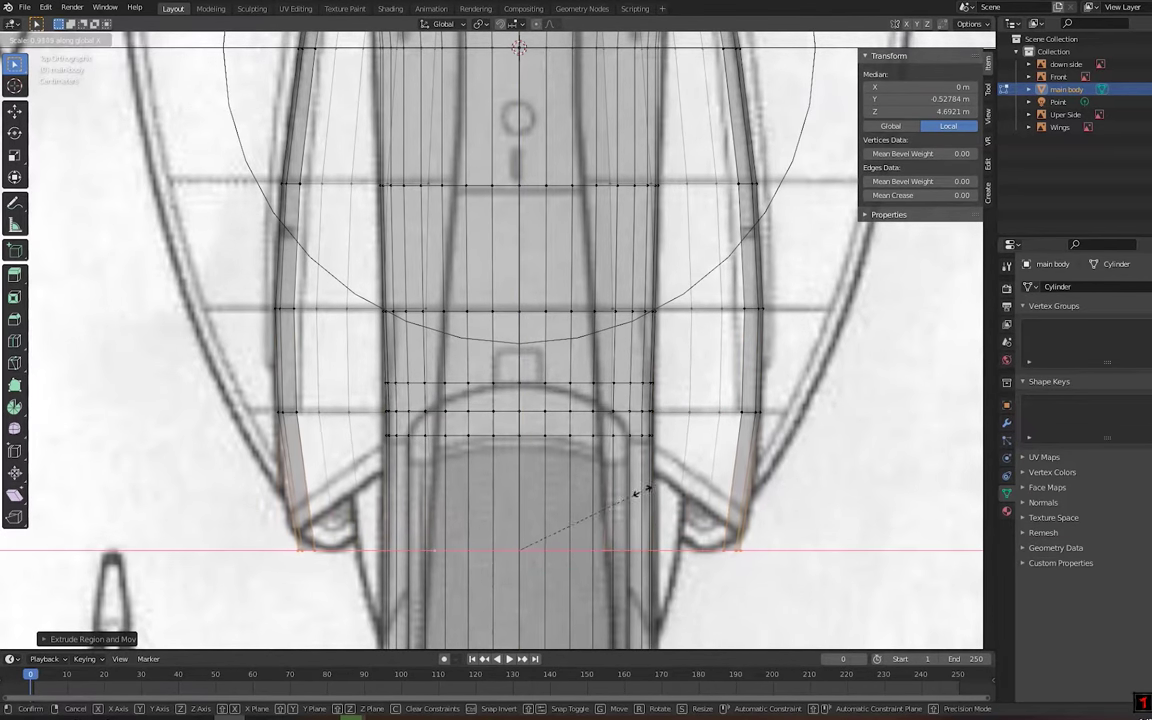
Undo the intake extrusion and scale both intake front edges narrower
{"action": "key", "text": "ctrl+z"}
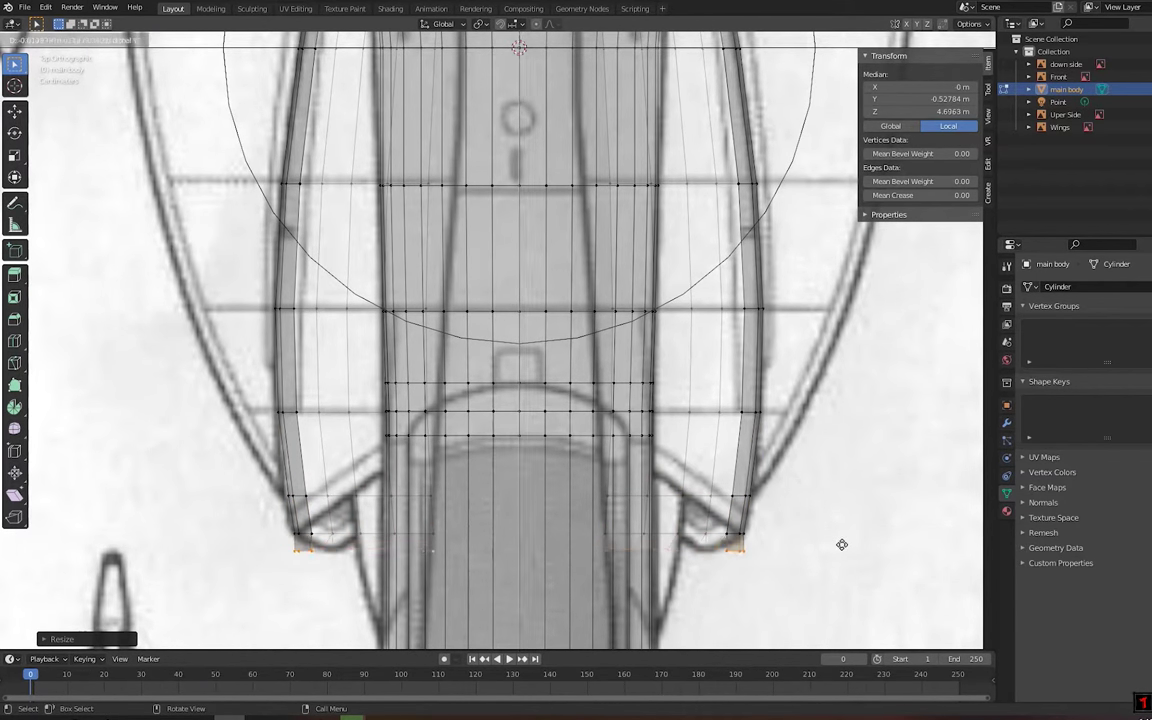
{"action": "right_click", "coordinate": [830, 605]}
{"action": "key", "text": "s"}
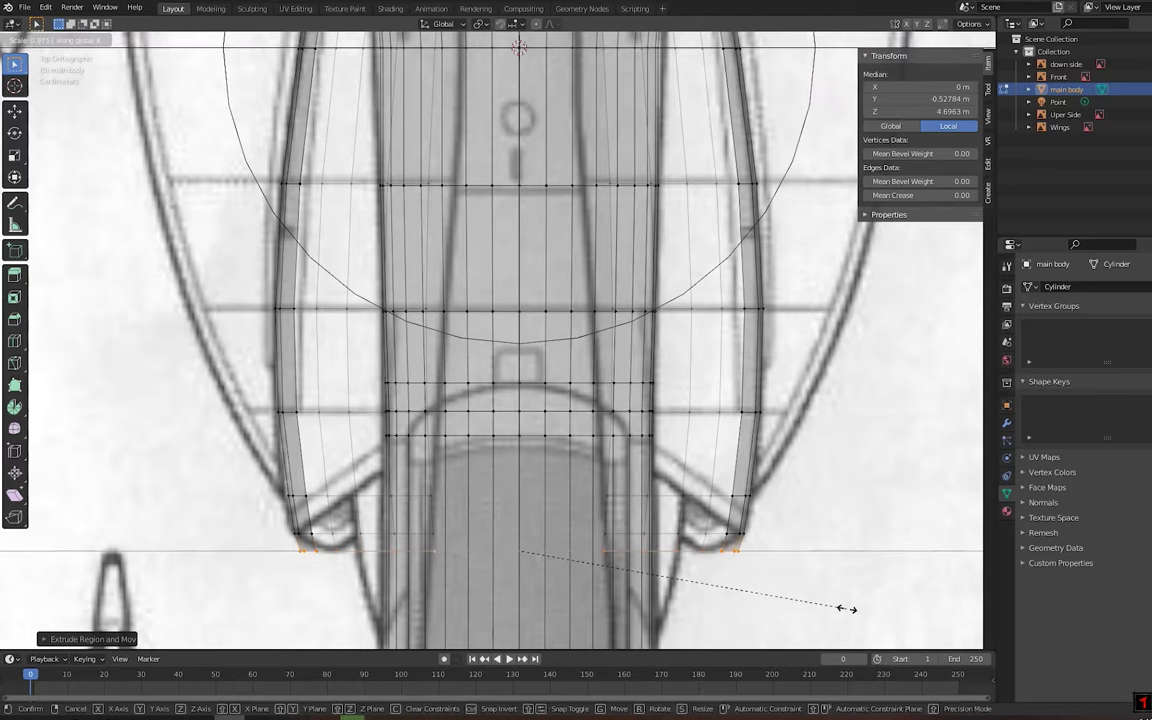
{"action": "left_click", "coordinate": [848, 609]}
In Right view, rotate the intake edge column so the inlet tilts back
{"action": "mouse_move", "coordinate": [848, 537]}
{"action": "middle_mouse_down"}
{"action": "mouse_move", "coordinate": [812, 419]}
{"action": "mouse_move", "coordinate": [843, 388]}
{"action": "middle_mouse_up"}
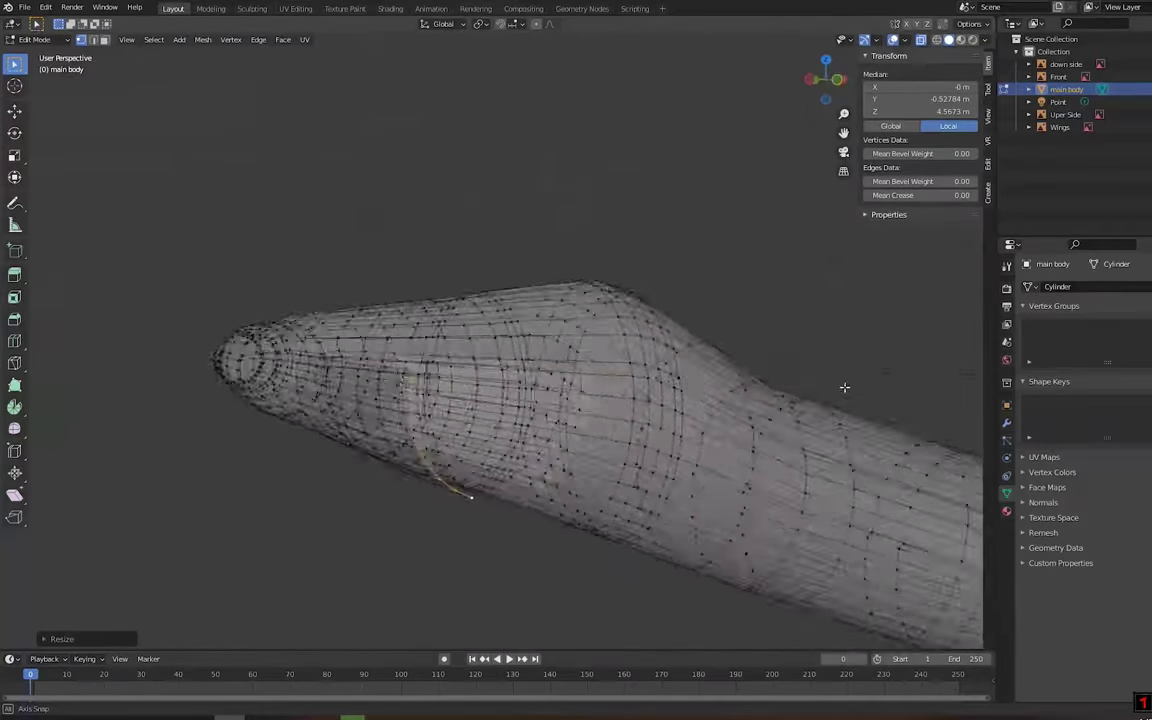
{"action": "key", "text": "KP_1"}
{"action": "key", "text": "KP_3"}
{"action": "key", "text": "s"}
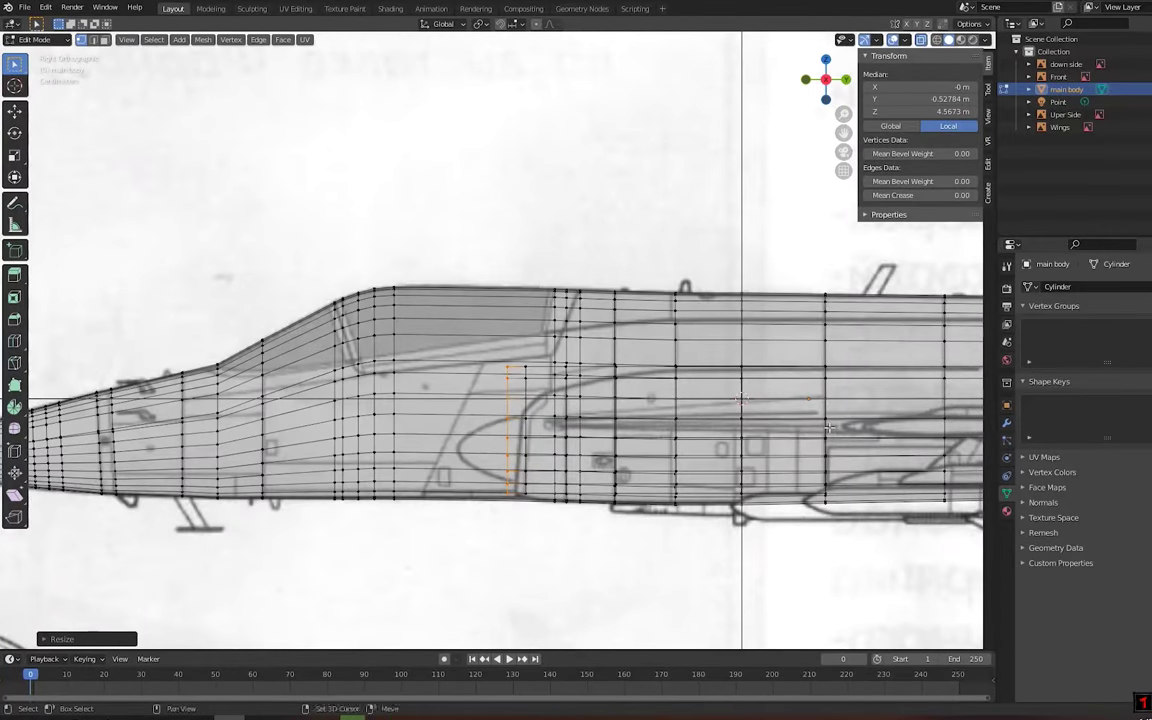
{"action": "key", "text": "KP_7"}
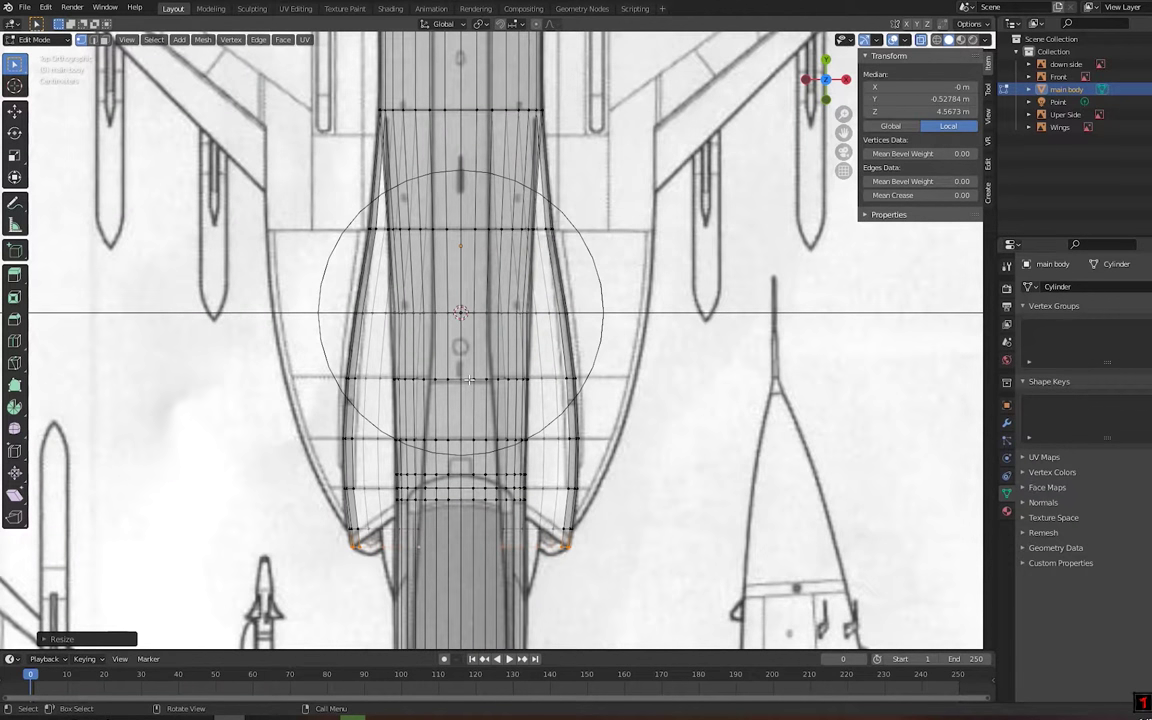
{"action": "key", "text": "KP_3"}
{"action": "scroll", "coordinate": [394, 316], "scroll_direction": "up", "scroll_amount": 5}
{"action": "scroll", "coordinate": [394, 316], "scroll_direction": "down", "scroll_amount": 5}
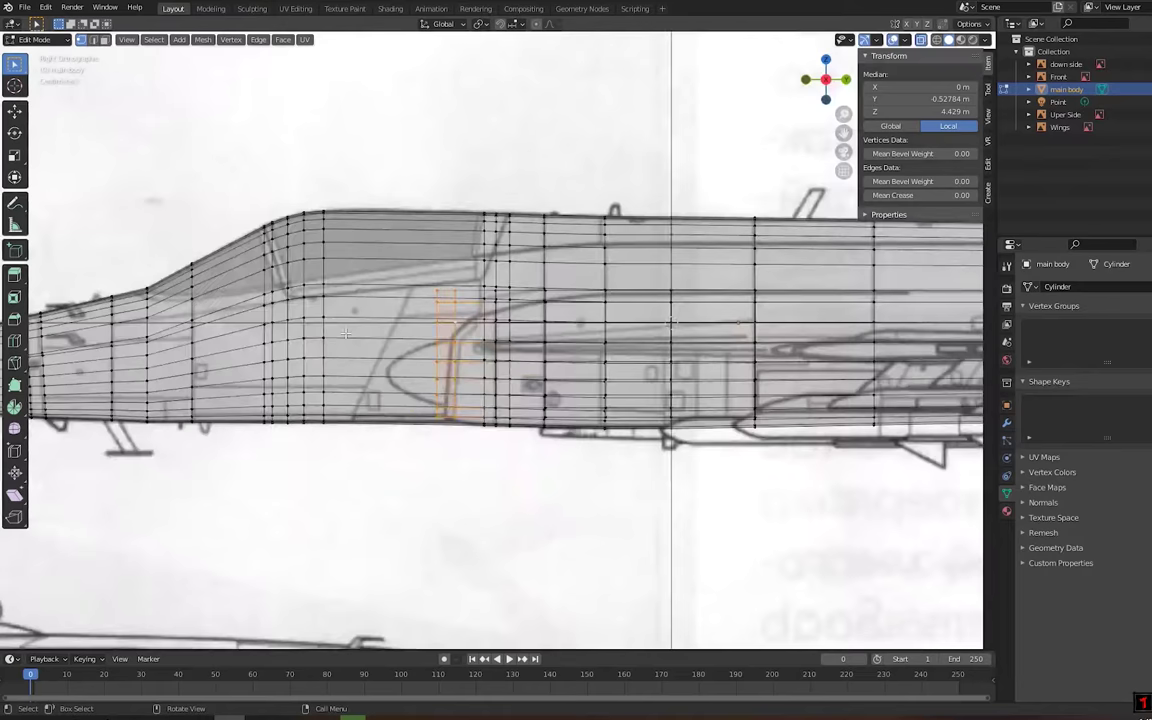
{"action": "scroll", "coordinate": [447, 442], "scroll_direction": "up", "scroll_amount": 4}
{"action": "key", "text": "r"}
{"action": "left_click", "coordinate": [583, 440]}
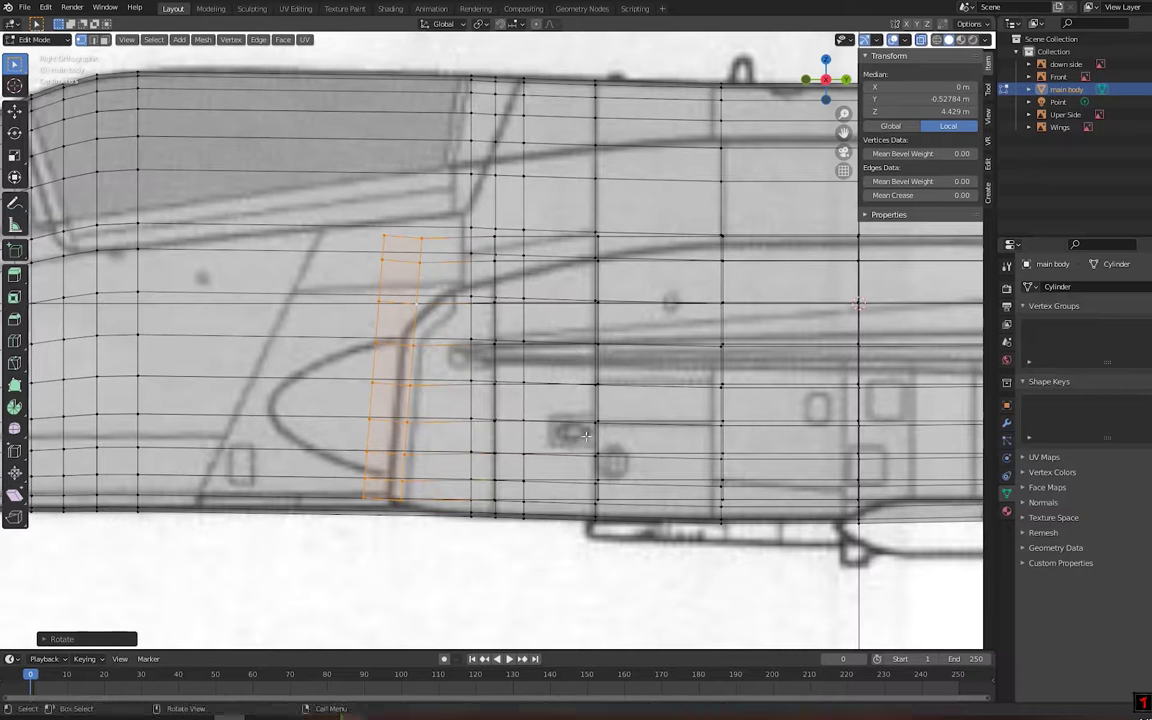
Move one vertical intake edge loop along X to match the blueprint outline
{"action": "left_click", "coordinate": [381, 318], "text": "alt"}
{"action": "middle_click_drag", "start_coordinate": [381, 318], "coordinate": [330, 322]}
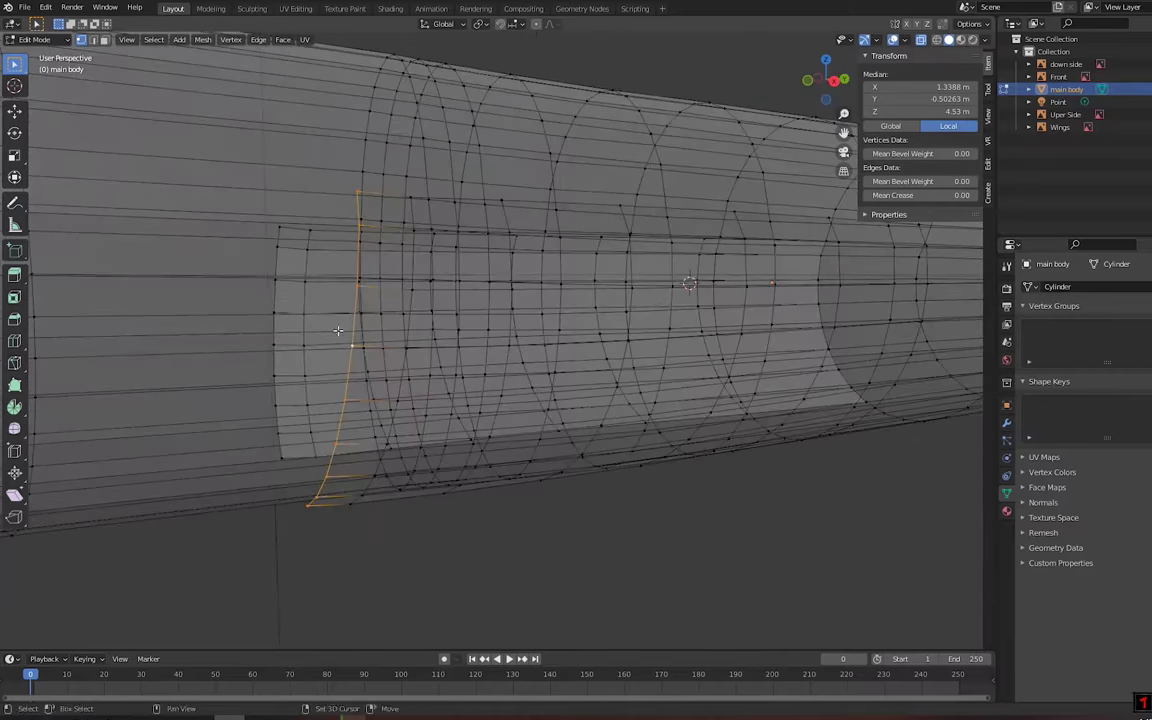
{"action": "key", "text": "g"}
{"action": "key", "text": "x"}
{"action": "key", "text": "0"}
{"action": "key", "text": "Return"}
{"action": "key", "text": "KP_3"}
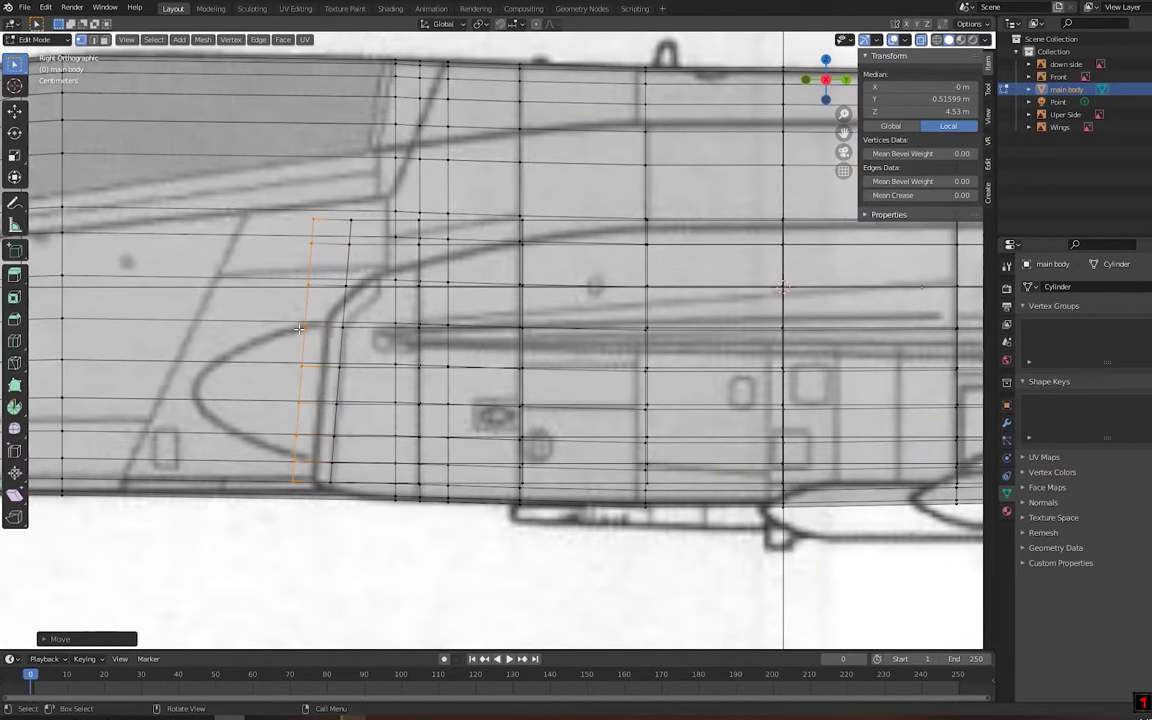
Inspect where the intakes join the body, turn off X-ray and return to Object Mode
{"action": "middle_click_drag", "start_coordinate": [299, 328], "coordinate": [463, 399]}
{"action": "key", "text": "KP_1"}
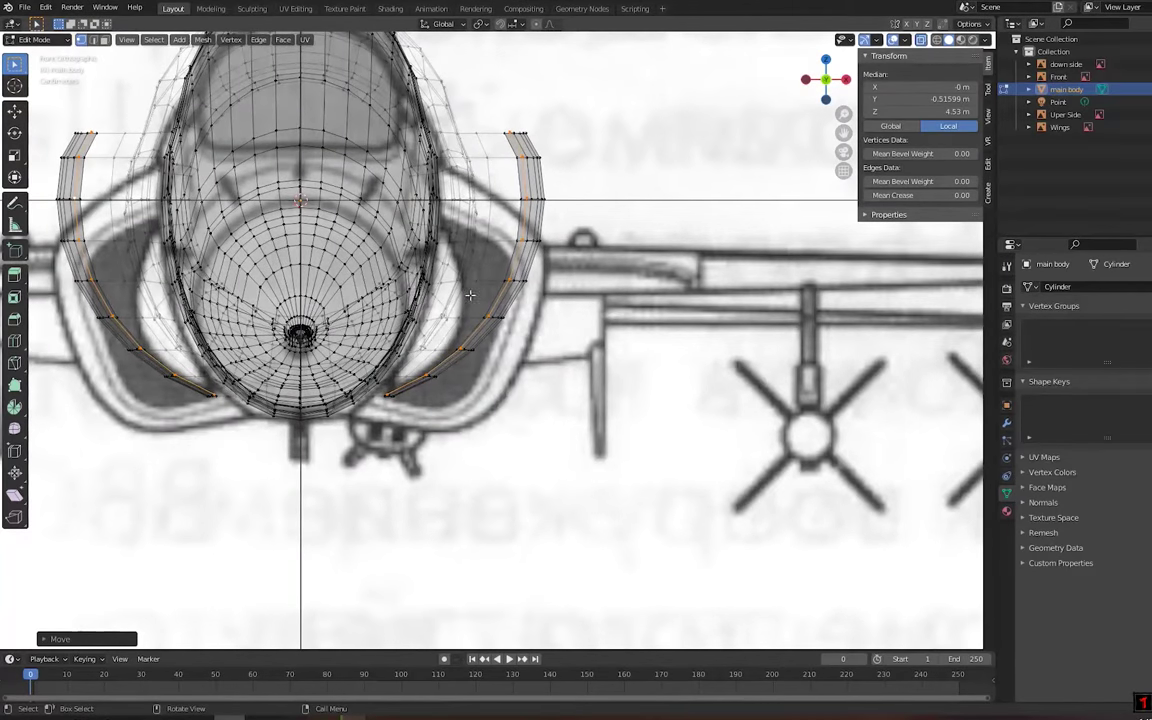
{"action": "middle_click_drag", "start_coordinate": [470, 295], "coordinate": [479, 168]}
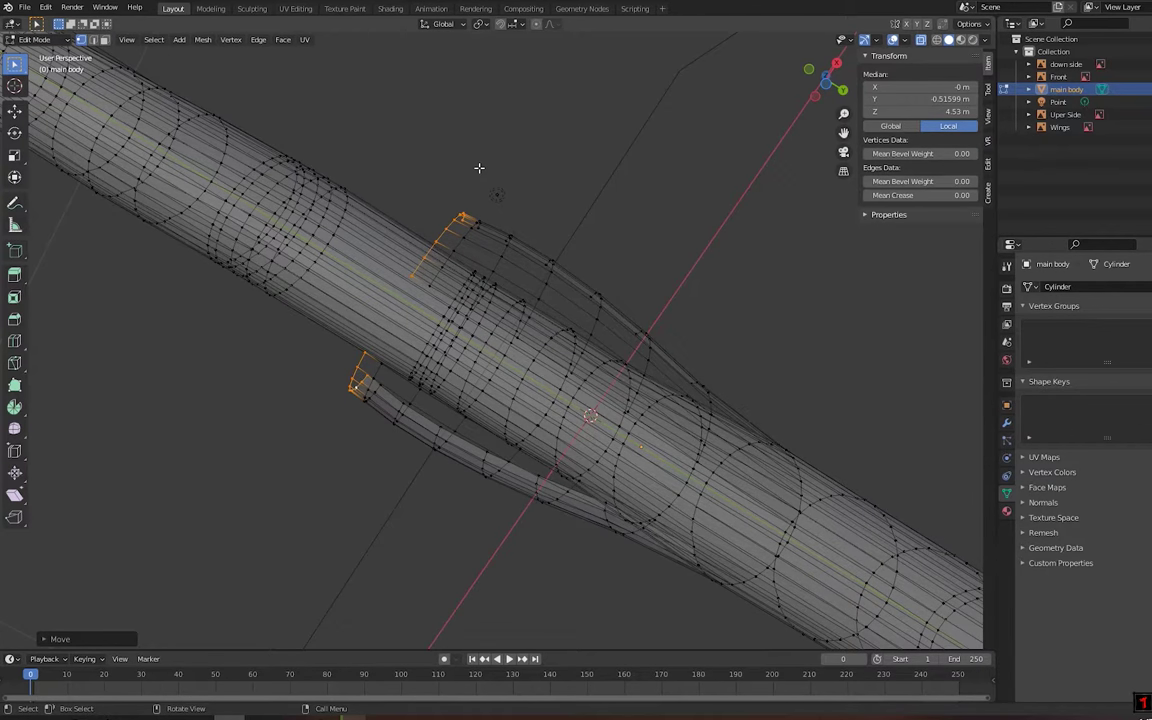
{"action": "middle_click_drag", "start_coordinate": [526, 157], "coordinate": [355, 380]}
{"action": "scroll", "coordinate": [419, 327], "scroll_direction": "up", "scroll_amount": 5}
{"action": "key", "text": "shift+z"}
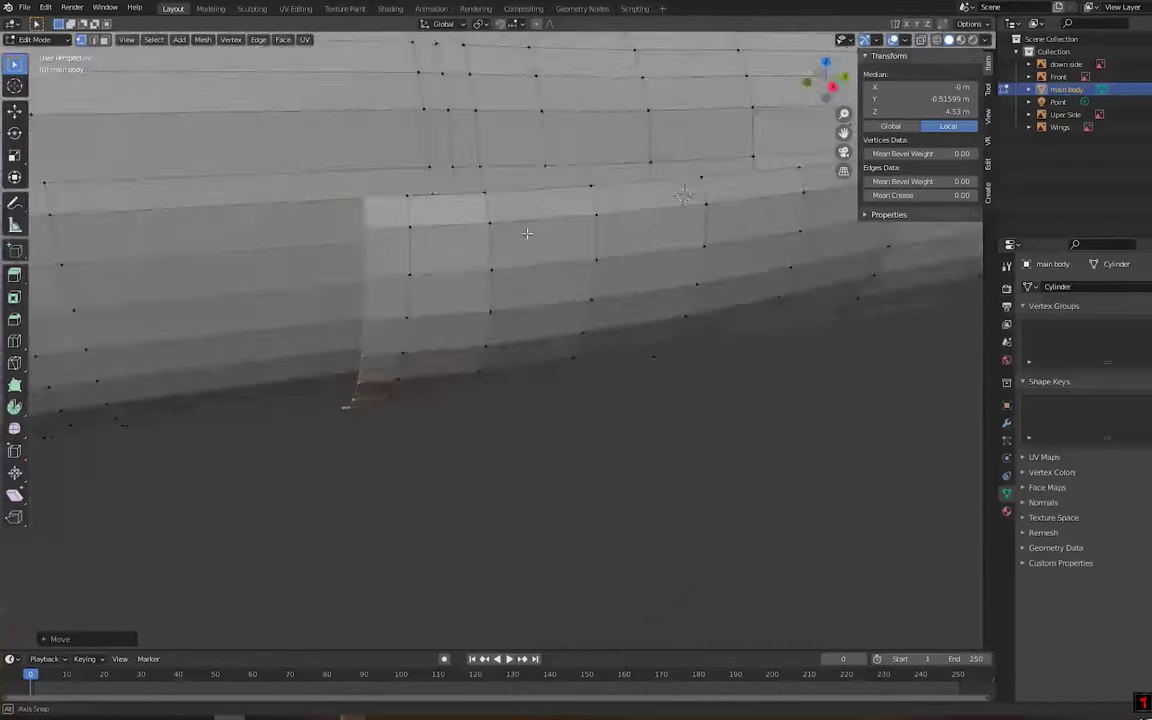
{"action": "key", "text": "Tab"}
{"action": "scroll", "coordinate": [399, 252], "scroll_direction": "down", "scroll_amount": 4}
{"action": "middle_click_drag", "start_coordinate": [399, 252], "coordinate": [553, 360]}
{"action": "scroll", "coordinate": [473, 216], "scroll_direction": "up", "scroll_amount": 5}
Add loop cuts beside the intake front, then undo the extra edge loop
{"action": "middle_click_drag", "start_coordinate": [473, 216], "coordinate": [488, 319]}
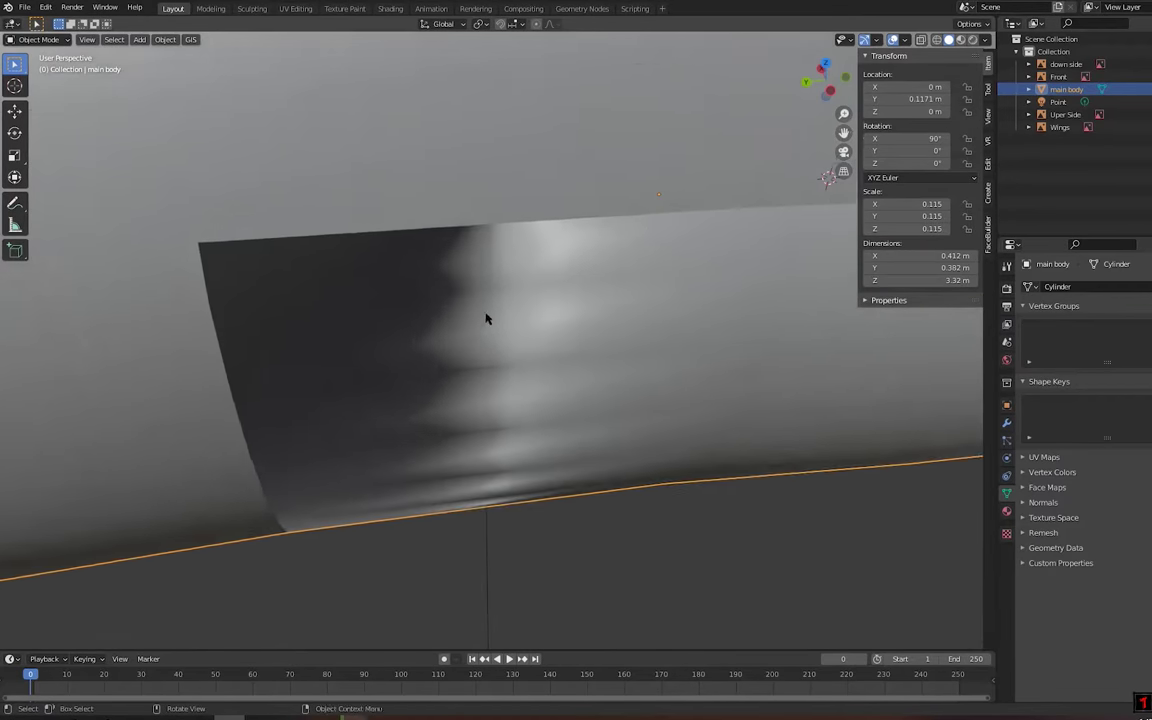
{"action": "key", "text": "Tab"}
{"action": "key", "text": "ctrl+r"}
{"action": "left_click", "coordinate": [473, 232]}
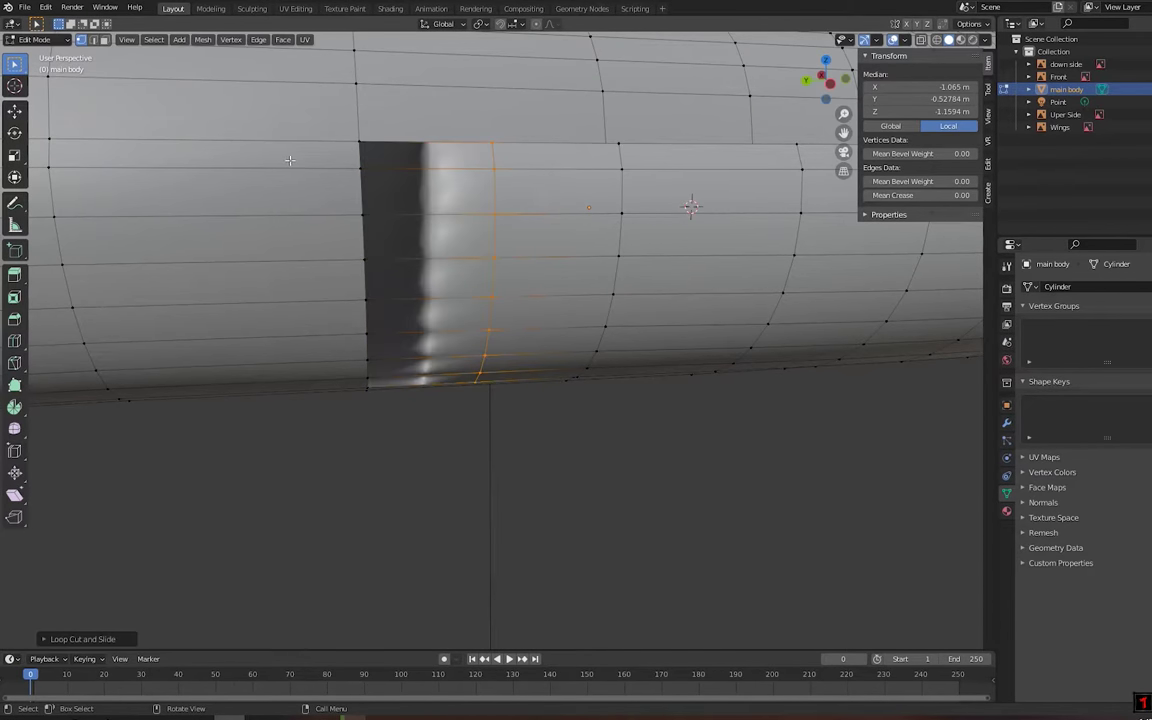
{"action": "scroll", "coordinate": [289, 160], "scroll_direction": "down", "scroll_amount": 5}
{"action": "scroll", "coordinate": [545, 399], "scroll_direction": "up", "scroll_amount": 5}
{"action": "key", "text": "ctrl+r"}
{"action": "left_click", "coordinate": [399, 337]}
{"action": "scroll", "coordinate": [325, 222], "scroll_direction": "down", "scroll_amount": 2}
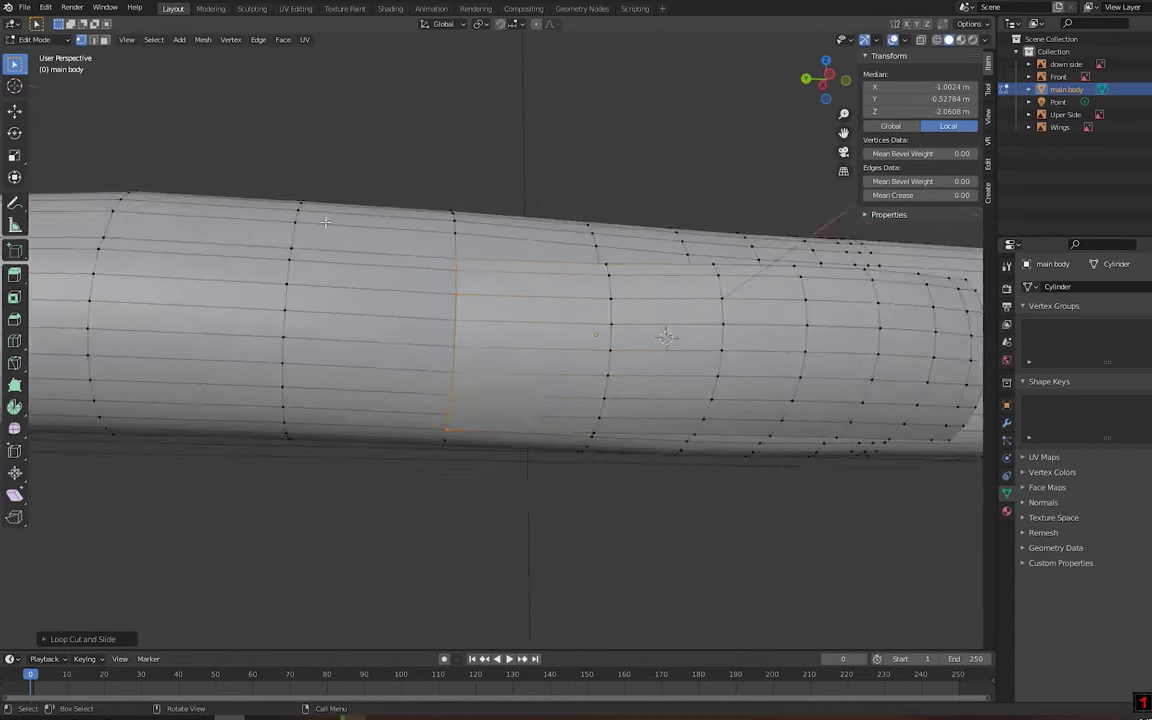
{"action": "key", "text": "ctrl+z"}
{"action": "key", "text": "ctrl+z"}
In Edit Mode and front view, select the intake's bottom edge loop
{"action": "mouse_move", "coordinate": [325, 222]}
{"action": "middle_mouse_down"}
{"action": "mouse_move", "coordinate": [646, 271]}
{"action": "mouse_move", "coordinate": [414, 257]}
{"action": "middle_mouse_up"}
{"action": "scroll", "coordinate": [411, 260], "scroll_direction": "down", "scroll_amount": 3}
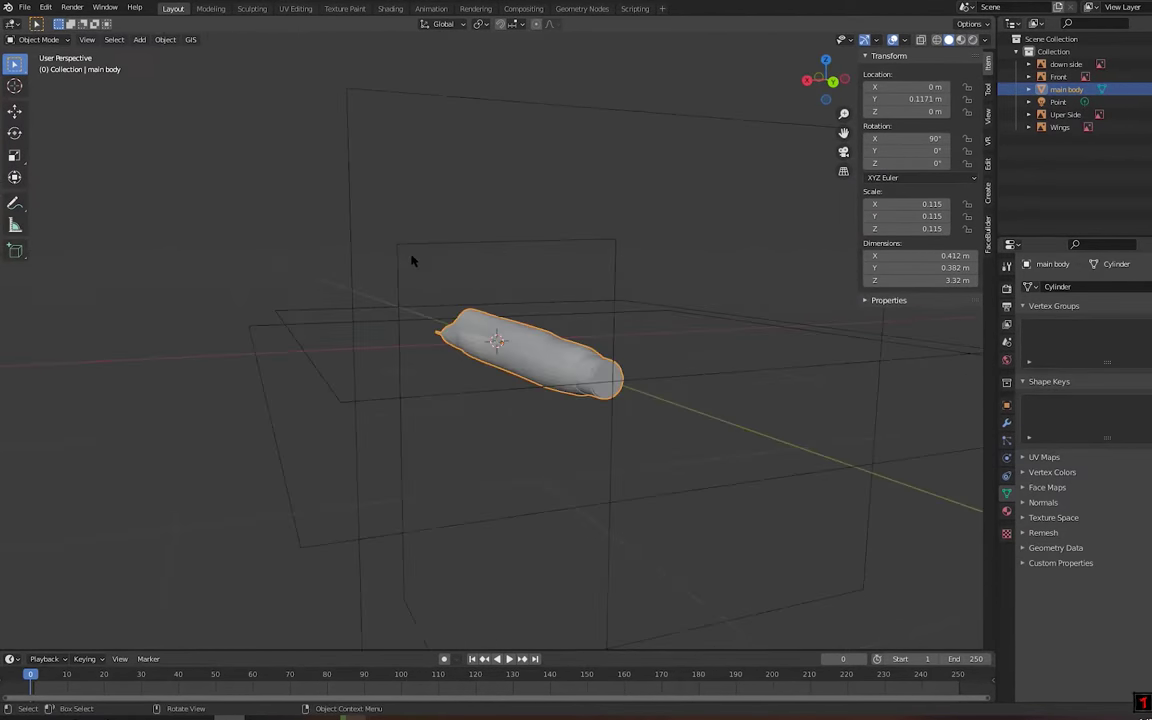
{"action": "key", "text": "KP_1"}
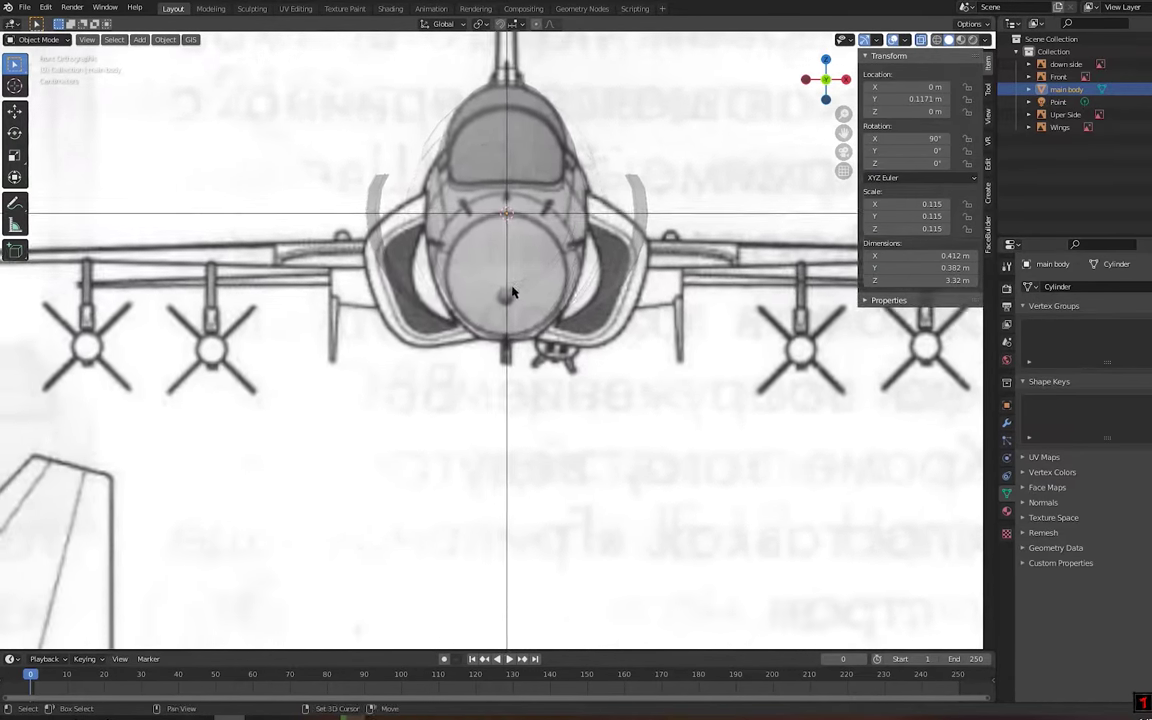
{"action": "key", "text": "Tab"}
{"action": "mouse_move", "coordinate": [511, 291]}
{"action": "middle_mouse_down"}
{"action": "mouse_move", "coordinate": [393, 250]}
{"action": "mouse_move", "coordinate": [754, 615]}
{"action": "middle_mouse_up"}
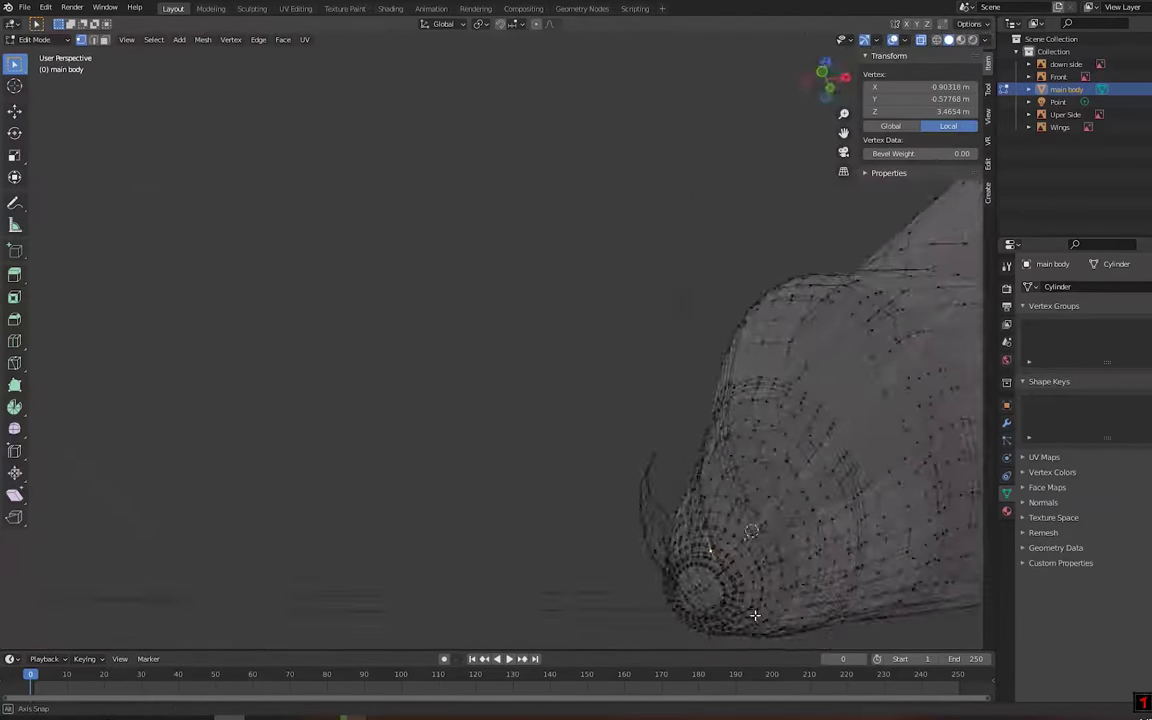
{"action": "key", "text": "KP_1"}
{"action": "scroll", "coordinate": [690, 400], "scroll_direction": "up", "scroll_amount": 4}
{"action": "left_click", "coordinate": [739, 416], "text": "alt"}
{"action": "mouse_move", "coordinate": [690, 400]}
{"action": "middle_mouse_down"}
{"action": "mouse_move", "coordinate": [739, 416]}
{"action": "mouse_move", "coordinate": [645, 514]}
{"action": "mouse_move", "coordinate": [907, 57]}
{"action": "middle_mouse_up"}
{"action": "scroll", "coordinate": [739, 416], "scroll_direction": "down", "scroll_amount": 4}
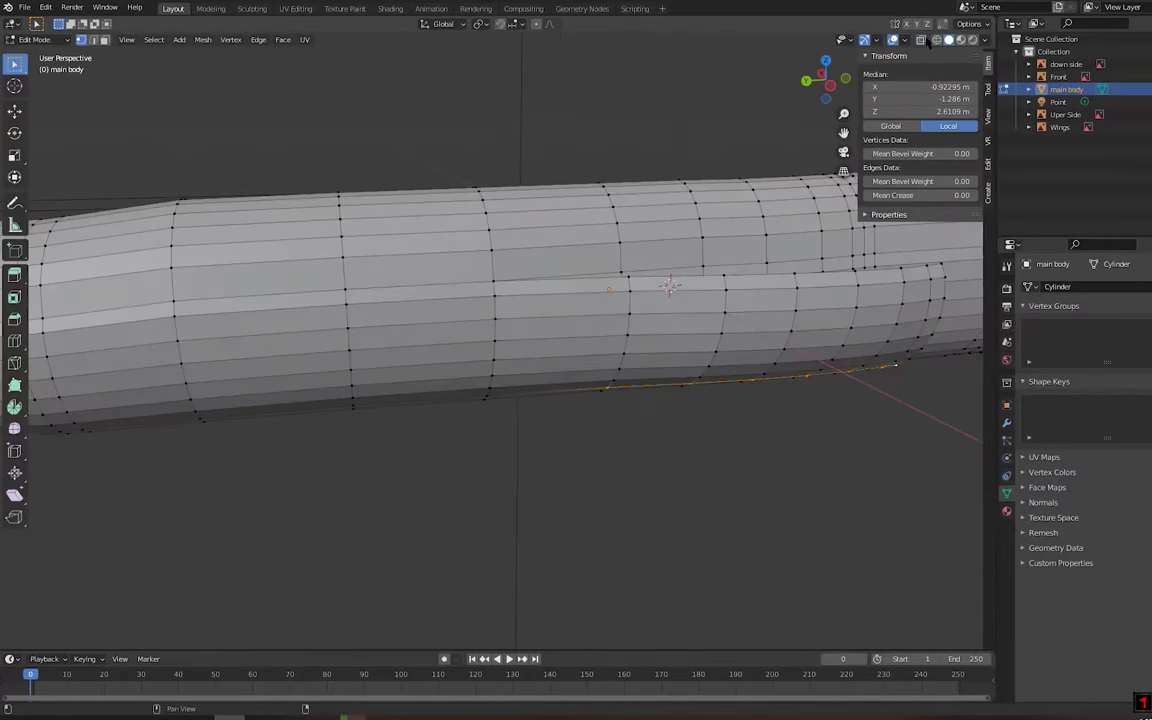
Turn on X-ray and frame the intake bottom against the front blueprint
{"action": "left_click", "coordinate": [920, 40]}
{"action": "key", "text": "KP_1"}
{"action": "scroll", "coordinate": [527, 473], "scroll_direction": "up", "scroll_amount": 3}
{"action": "middle_click_drag", "start_coordinate": [527, 473], "coordinate": [743, 343]}
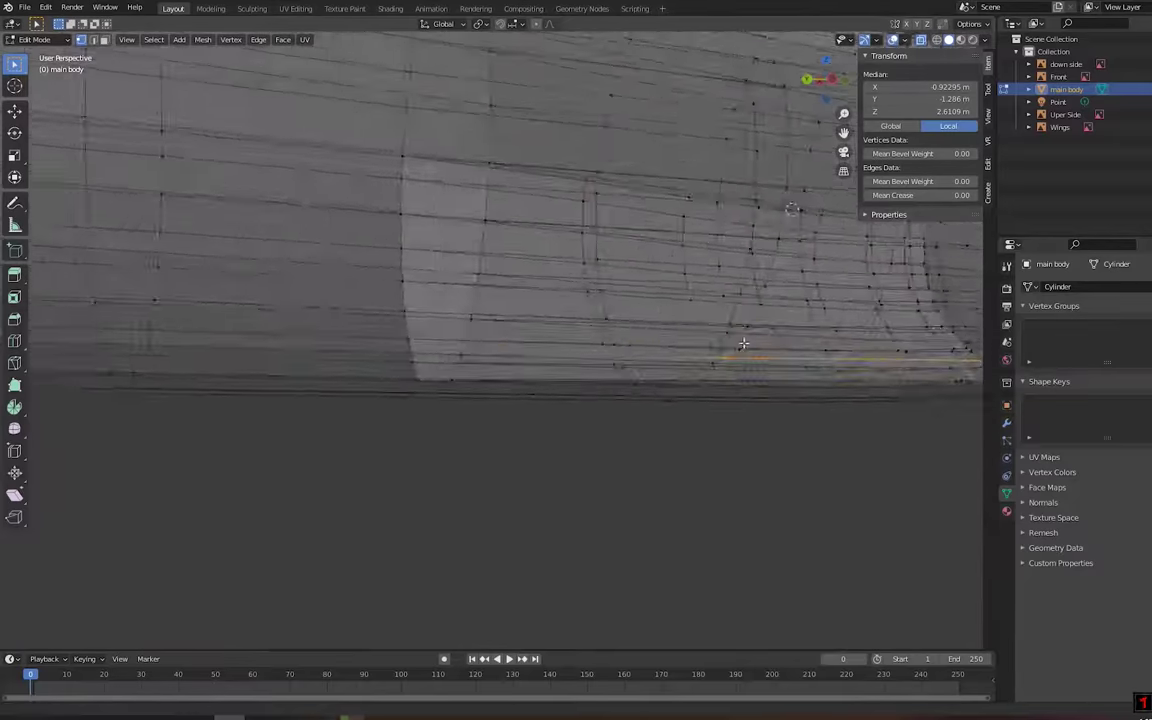
{"action": "key", "text": "KP_1"}
{"action": "scroll", "coordinate": [665, 370], "scroll_direction": "down", "scroll_amount": 1}
Move the selected intake edge onto the blueprint outline, checking front and side views
{"action": "key", "text": "g"}
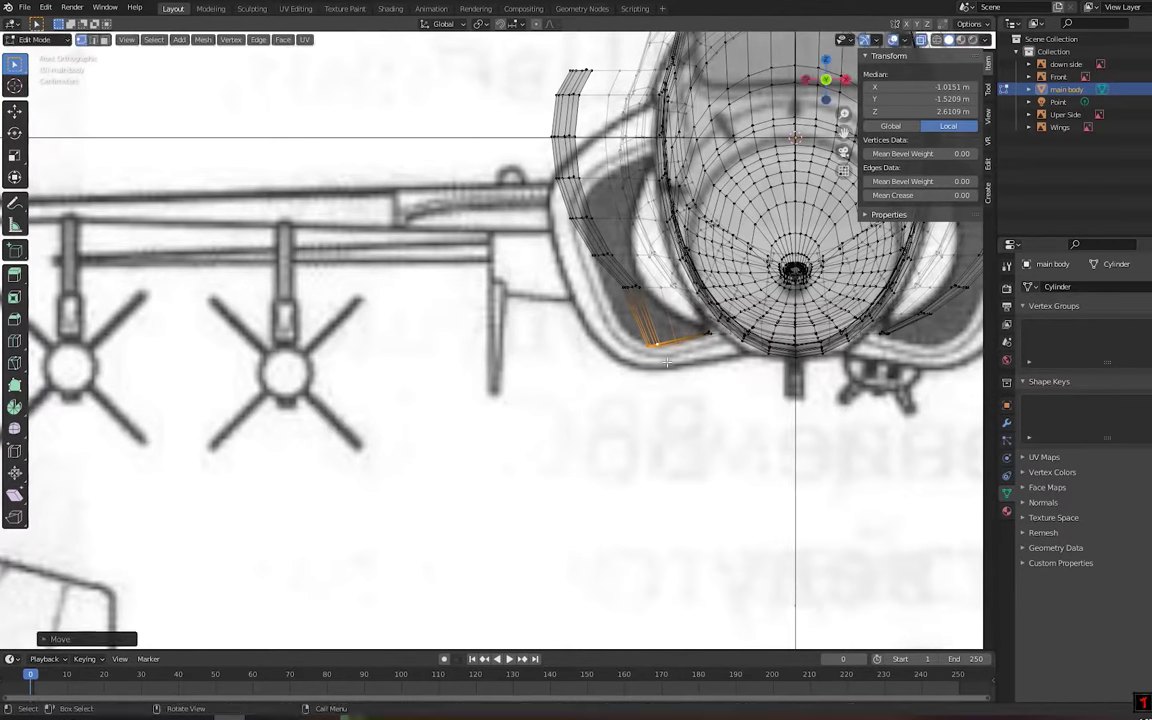
{"action": "middle_click_drag", "start_coordinate": [667, 362], "coordinate": [617, 339]}
{"action": "key", "text": "KP_1"}
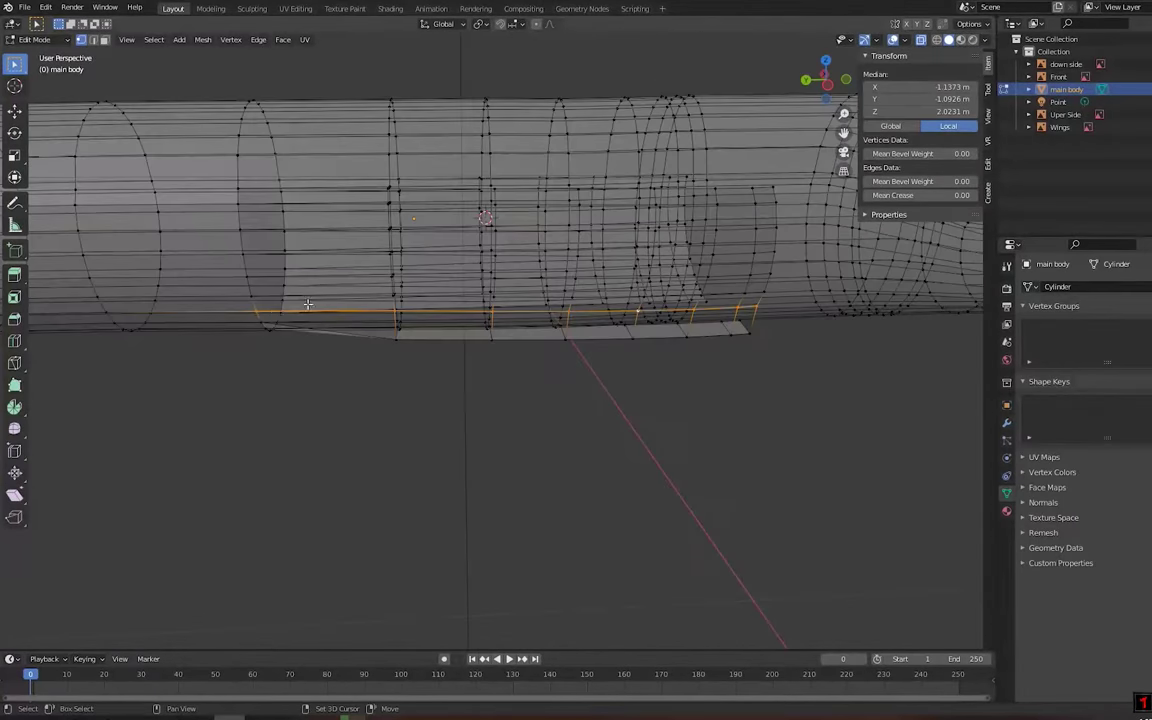
{"action": "key", "text": "KP_1"}
{"action": "key", "text": "g"}
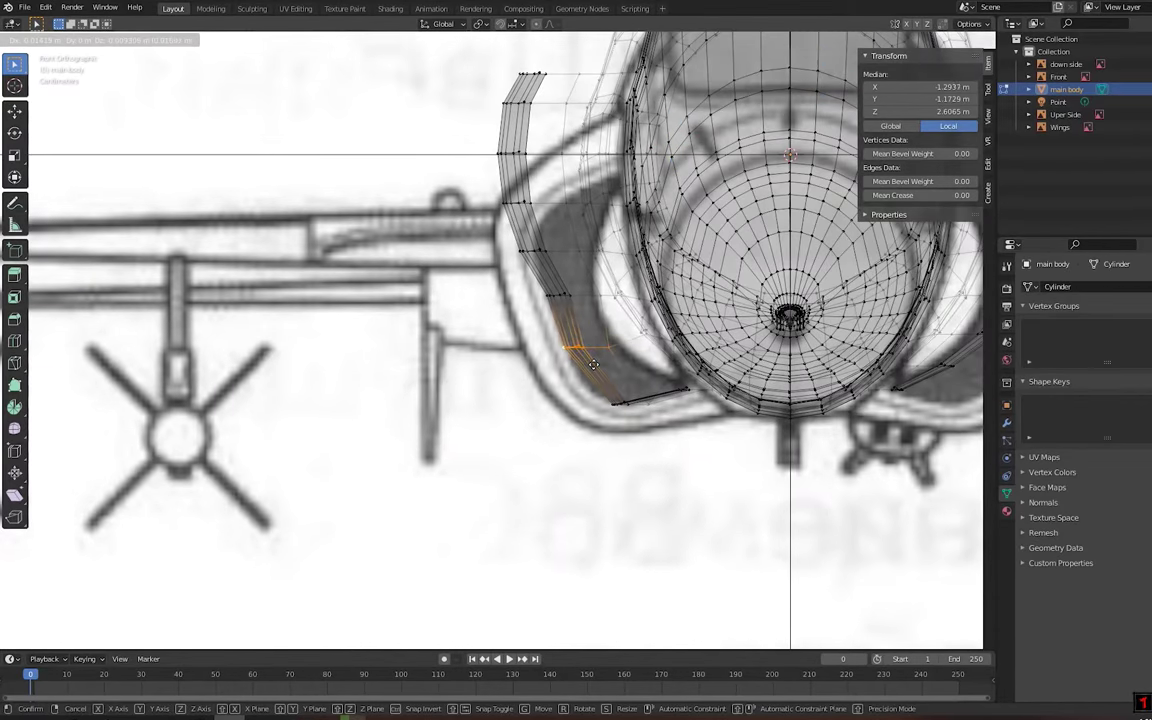
{"action": "middle_click_drag", "start_coordinate": [592, 380], "coordinate": [541, 345]}
{"action": "key", "text": "KP_1"}
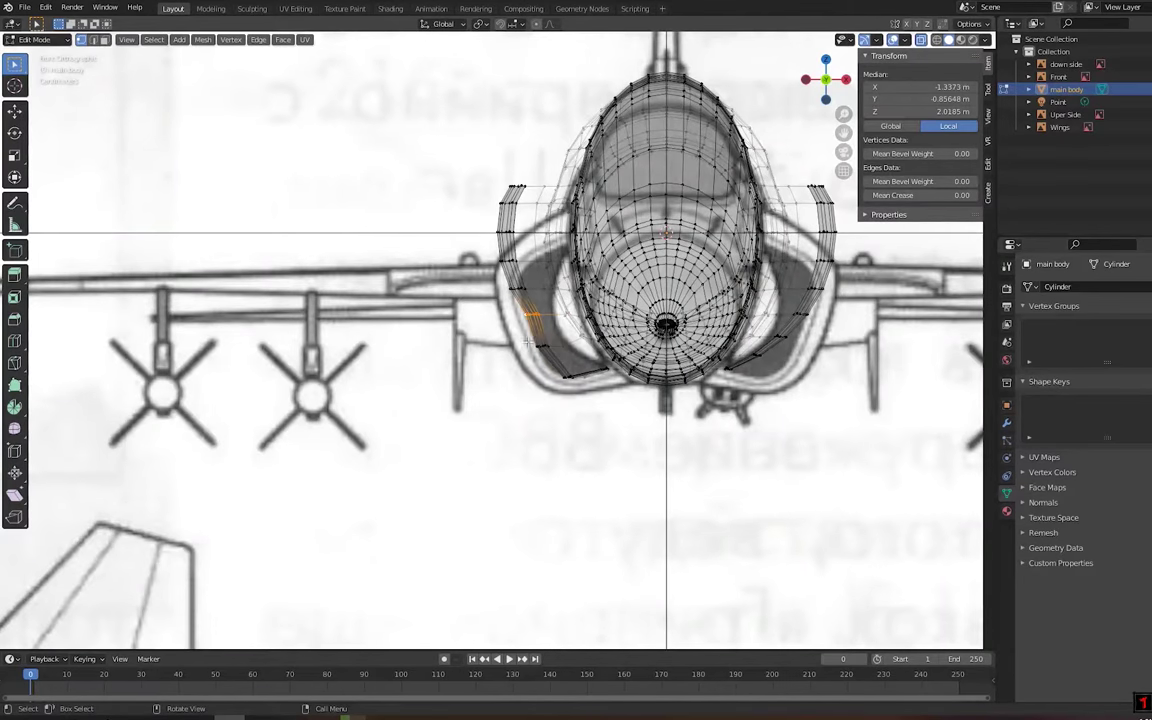
{"action": "key", "text": "KP_3"}
{"action": "key", "text": "KP_1"}
{"action": "scroll", "coordinate": [528, 341], "scroll_direction": "up", "scroll_amount": 3}
{"action": "key", "text": "g"}
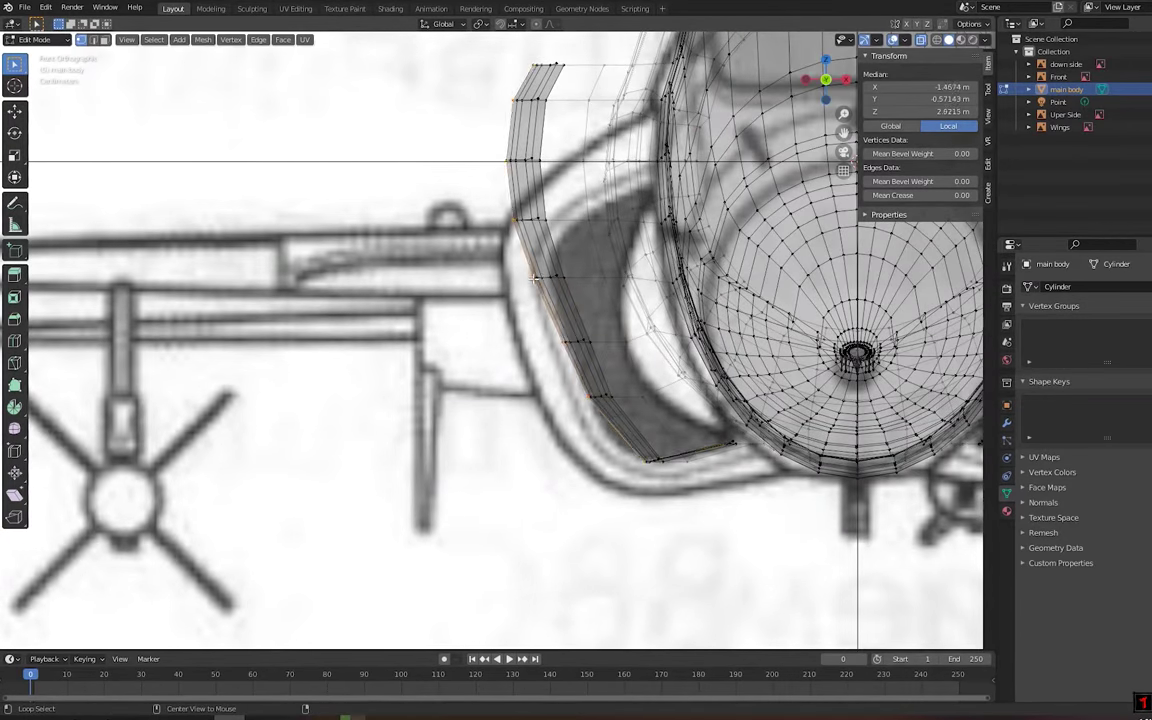
{"action": "key", "text": "KP_3"}
{"action": "key", "text": "KP_1"}
{"action": "scroll", "coordinate": [524, 347], "scroll_direction": "up", "scroll_amount": 3}
Reposition the intake's middle edge loop to trace the curved blueprint outline
{"action": "left_click", "coordinate": [524, 347], "text": "alt"}
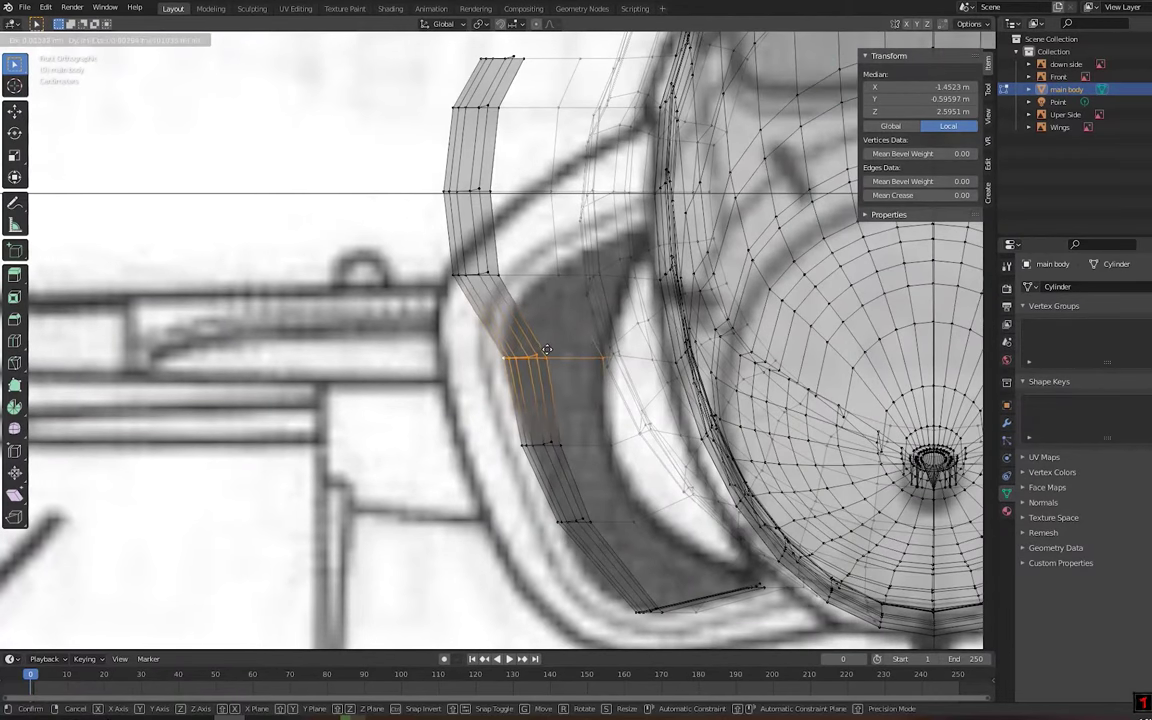
{"action": "left_click", "coordinate": [547, 350]}
{"action": "mouse_move", "coordinate": [547, 350]}
{"action": "middle_mouse_down"}
{"action": "mouse_move", "coordinate": [527, 378]}
{"action": "mouse_move", "coordinate": [419, 257]}
{"action": "middle_mouse_up"}
{"action": "key", "text": "KP_1"}
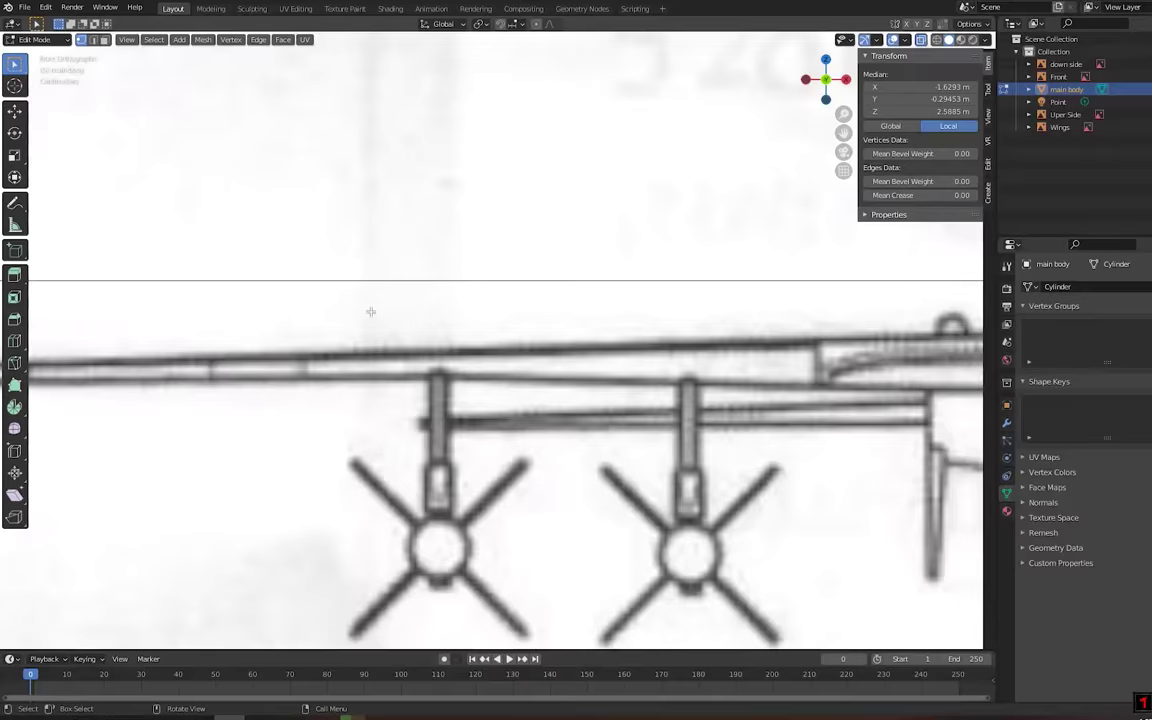
{"action": "key", "text": "KP_3"}
{"action": "key", "text": "g"}
{"action": "key", "text": "KP_3"}
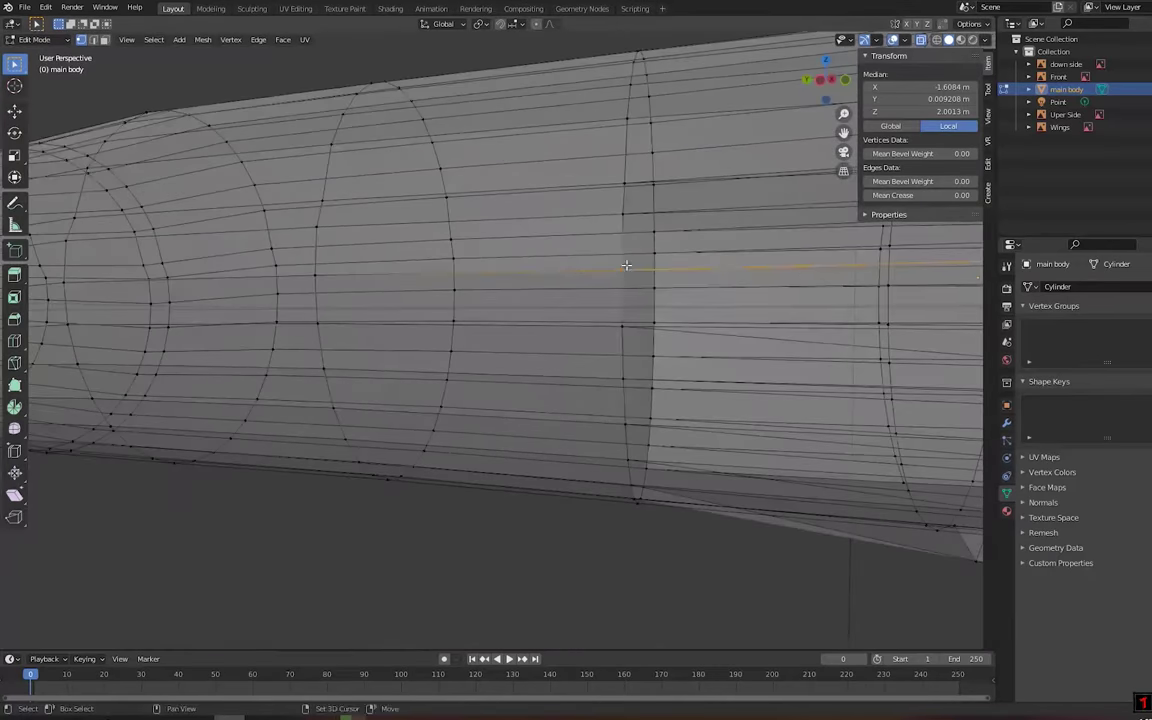
{"action": "key", "text": "KP_1"}
Raise the upper lip vertices to match the front blueprint, verifying from the side
{"action": "key", "text": "g"}
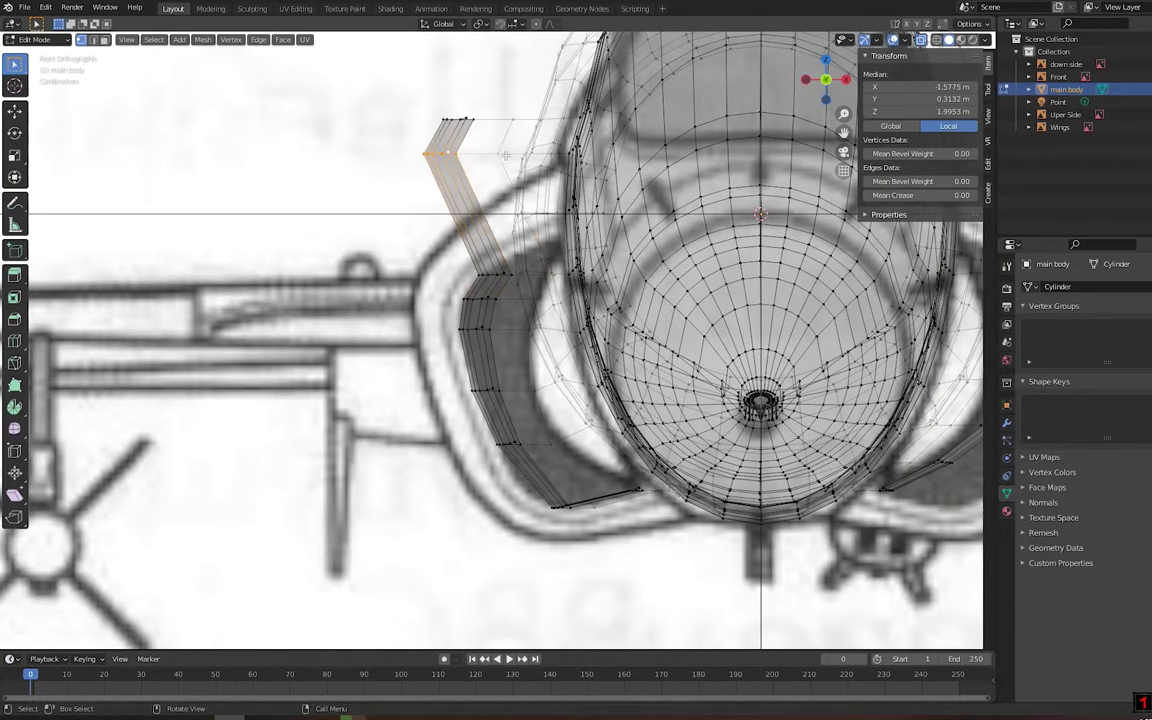
{"action": "key", "text": "KP_3"}
{"action": "key", "text": "KP_1"}
{"action": "key", "text": "g"}
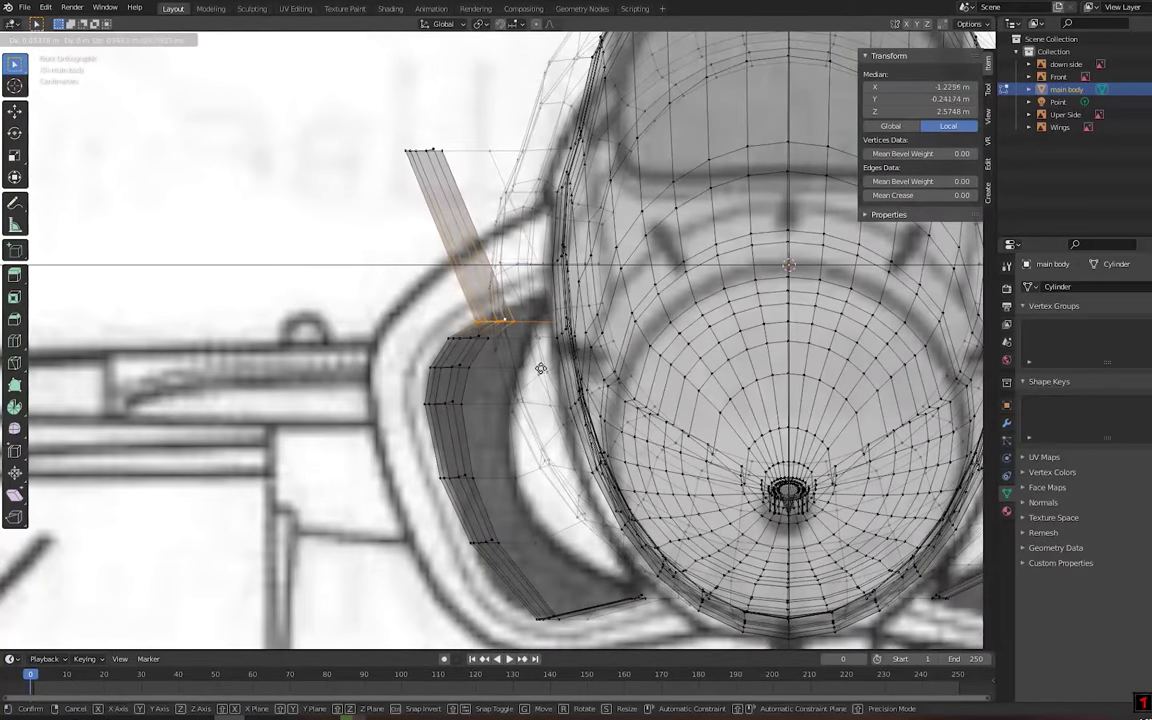
{"action": "key", "text": "KP_3"}
{"action": "key", "text": "KP_1"}
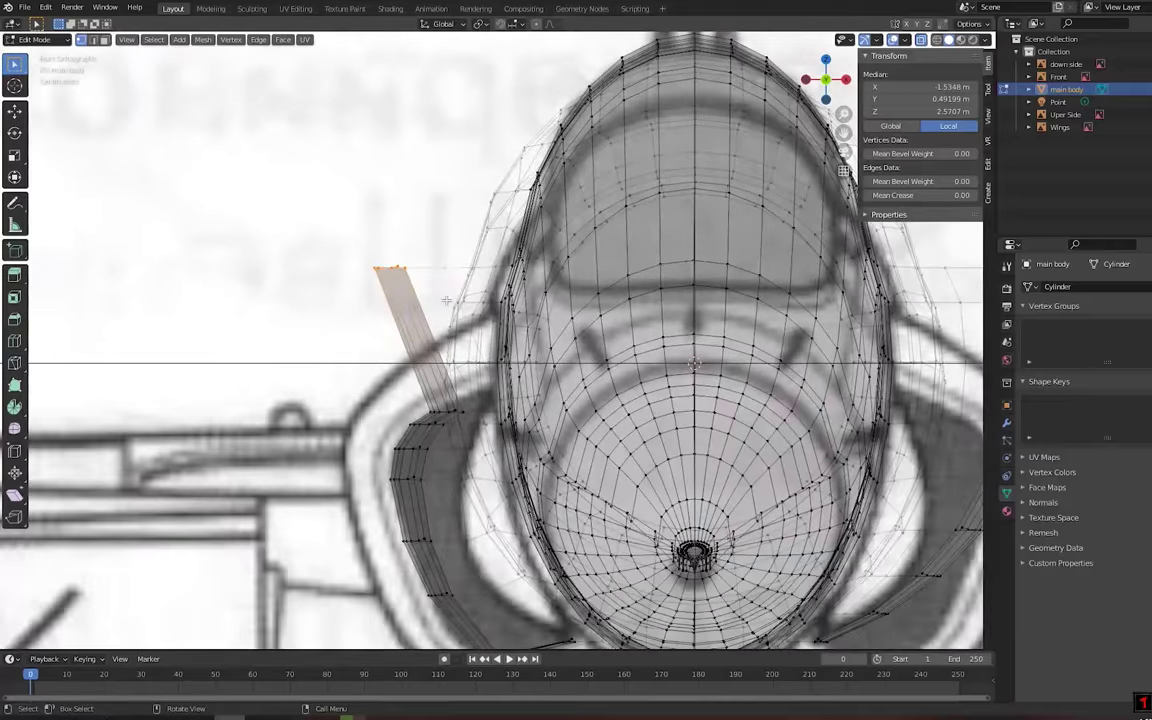
{"action": "left_click", "coordinate": [538, 424]}
{"action": "middle_click_drag", "start_coordinate": [538, 424], "coordinate": [645, 379]}
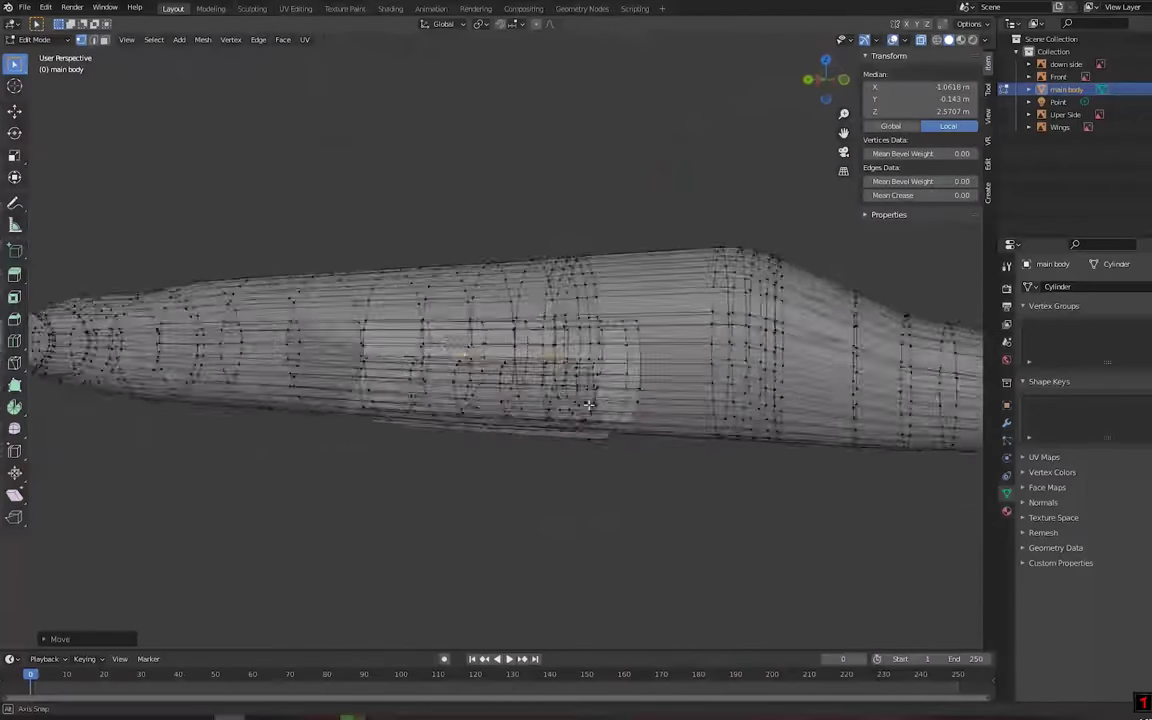
Inspect the intakes, then move the intake's bottom edge onto the front blueprint outline
{"action": "middle_click_drag", "start_coordinate": [517, 403], "coordinate": [754, 399]}
{"action": "left_click", "coordinate": [820, 100]}
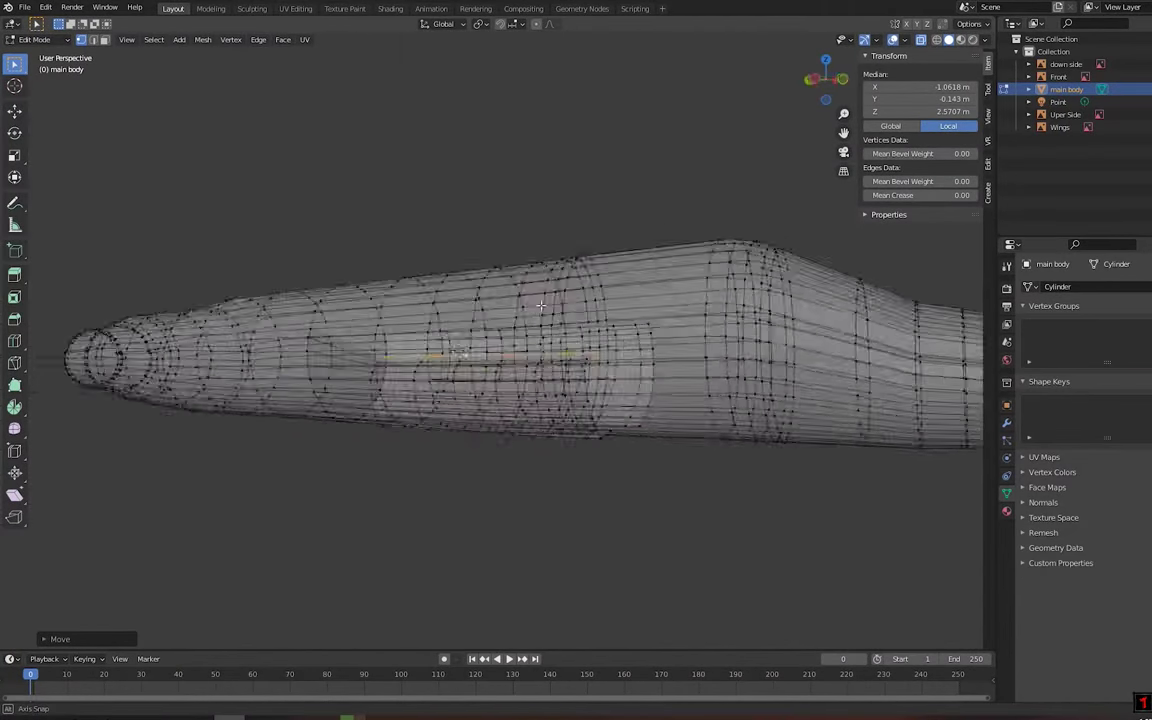
{"action": "middle_click_drag", "start_coordinate": [760, 330], "coordinate": [500, 195]}
{"action": "middle_click_drag", "start_coordinate": [388, 160], "coordinate": [386, 75]}
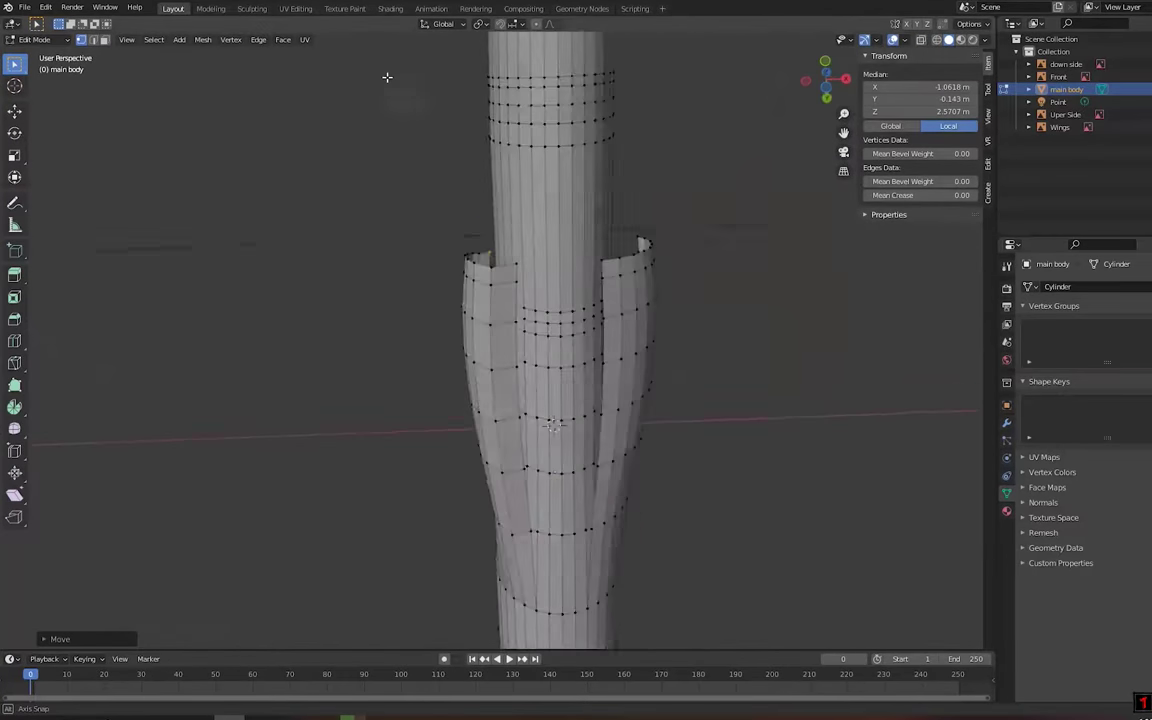
{"action": "key", "text": "KP_1"}
{"action": "scroll", "coordinate": [550, 350], "scroll_direction": "up", "scroll_amount": 3}
{"action": "mouse_move", "coordinate": [550, 350]}
{"action": "middle_mouse_down"}
{"action": "mouse_move", "coordinate": [673, 528]}
{"action": "mouse_move", "coordinate": [324, 478]}
{"action": "mouse_move", "coordinate": [488, 494]}
{"action": "mouse_move", "coordinate": [527, 597]}
{"action": "middle_mouse_up"}
{"action": "key", "text": "KP_1"}
{"action": "scroll", "coordinate": [522, 377], "scroll_direction": "up", "scroll_amount": 8}
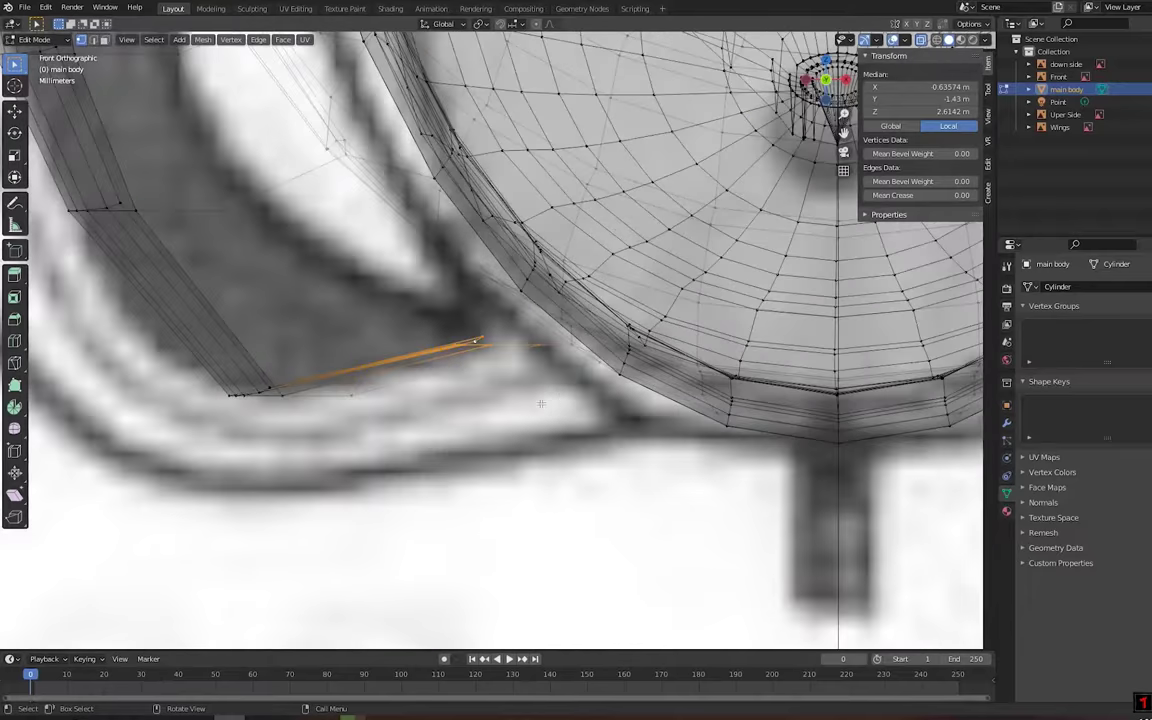
{"action": "scroll", "coordinate": [541, 376], "scroll_direction": "down", "scroll_amount": 1}
{"action": "mouse_move", "coordinate": [509, 369]}
{"action": "middle_mouse_down"}
{"action": "mouse_move", "coordinate": [571, 381]}
{"action": "mouse_move", "coordinate": [527, 404]}
{"action": "mouse_move", "coordinate": [566, 391]}
{"action": "mouse_move", "coordinate": [596, 403]}
{"action": "mouse_move", "coordinate": [560, 380]}
{"action": "mouse_move", "coordinate": [527, 327]}
{"action": "mouse_move", "coordinate": [580, 330]}
{"action": "mouse_move", "coordinate": [360, 296]}
{"action": "mouse_move", "coordinate": [473, 302]}
{"action": "mouse_move", "coordinate": [488, 360]}
{"action": "middle_mouse_up"}
{"action": "key", "text": "KP_1"}
{"action": "scroll", "coordinate": [590, 370], "scroll_direction": "up", "scroll_amount": 5}
{"action": "key", "text": "g"}
{"action": "left_click", "coordinate": [603, 398]}
Readjust the intake's bottom edge so it sits on the blueprint curve
{"action": "key", "text": "KP_1"}
{"action": "key", "text": "KP_1"}
{"action": "scroll", "coordinate": [505, 340], "scroll_direction": "up", "scroll_amount": 5}
{"action": "key", "text": "g"}
{"action": "left_click", "coordinate": [605, 360]}
Add an edge loop across the intake and bevel the selected intake edges
{"action": "key", "text": "KP_1"}
{"action": "key", "text": "ctrl+r"}
{"action": "left_click", "coordinate": [488, 360]}
{"action": "left_click", "coordinate": [488, 360]}
{"action": "key", "text": "KP_1"}
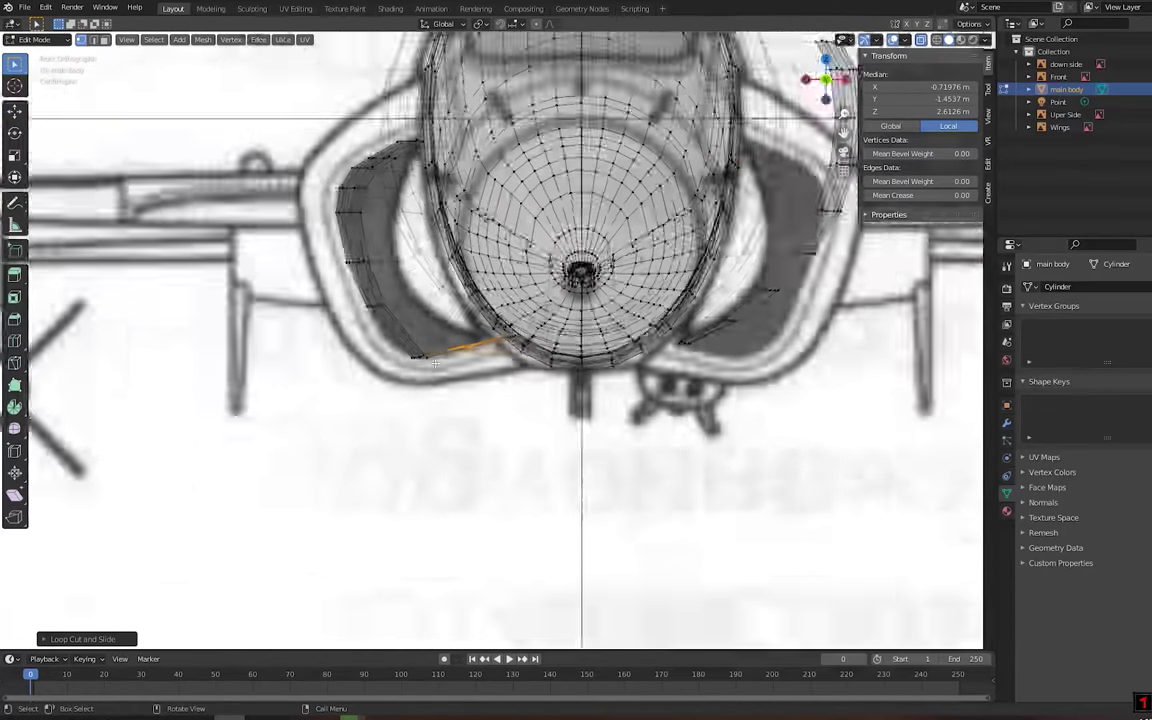
{"action": "scroll", "coordinate": [443, 365], "scroll_direction": "up", "scroll_amount": 2}
{"action": "left_click", "coordinate": [445, 368]}
{"action": "scroll", "coordinate": [445, 368], "scroll_direction": "up", "scroll_amount": 3}
{"action": "mouse_move", "coordinate": [445, 368]}
{"action": "middle_mouse_down"}
{"action": "mouse_move", "coordinate": [545, 360]}
{"action": "mouse_move", "coordinate": [432, 398]}
{"action": "middle_mouse_up"}
{"action": "key", "text": "ctrl+b"}
{"action": "key", "text": "alt+a"}
{"action": "key", "text": "KP_1"}
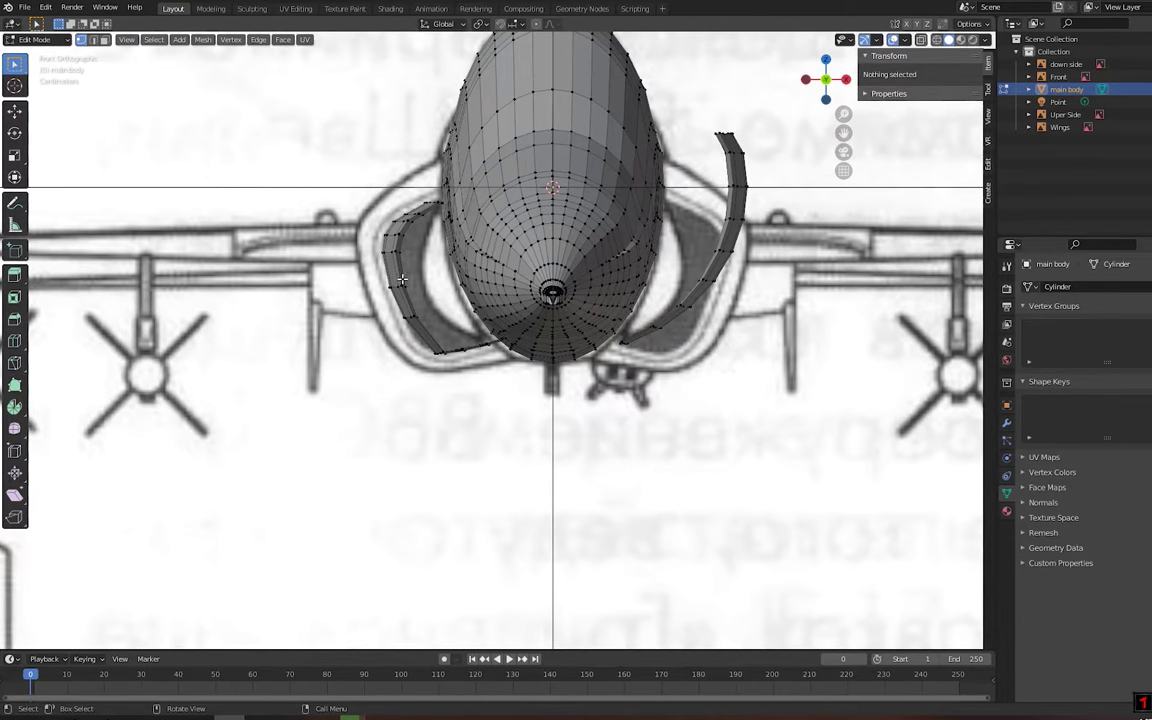
Select the intake lip edge in X-ray and move its vertices to the front blueprint
{"action": "mouse_move", "coordinate": [401, 280]}
{"action": "middle_mouse_down"}
{"action": "mouse_move", "coordinate": [388, 216]}
{"action": "mouse_move", "coordinate": [483, 200]}
{"action": "middle_mouse_up"}
{"action": "left_click", "coordinate": [388, 216]}
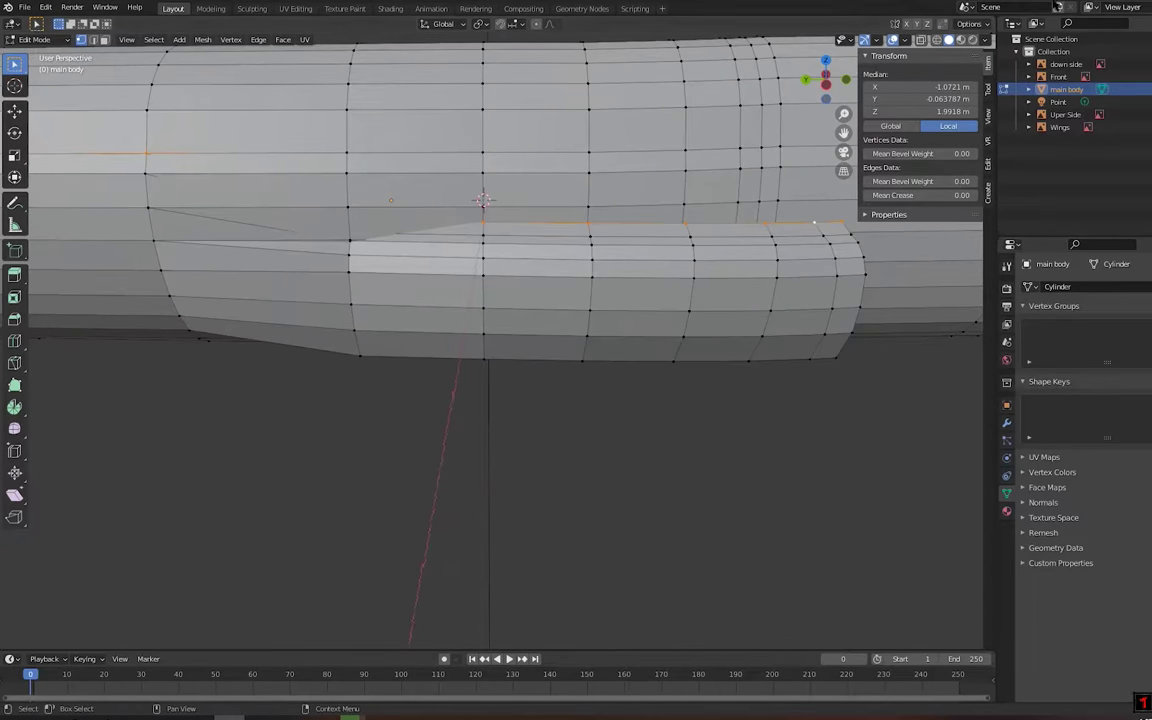
{"action": "key", "text": "alt+z"}
{"action": "key", "text": "KP_1"}
{"action": "key", "text": "g"}
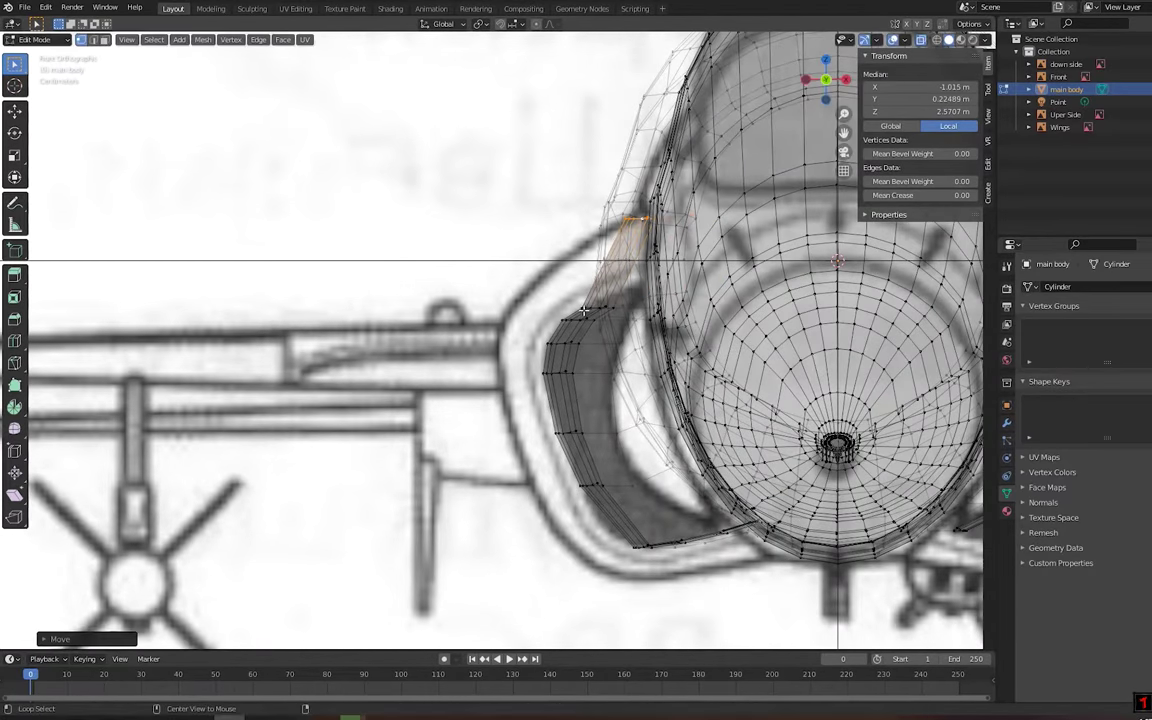
{"action": "middle_click_drag", "start_coordinate": [584, 312], "coordinate": [620, 314]}
{"action": "key", "text": "KP_1"}
{"action": "key", "text": "g"}
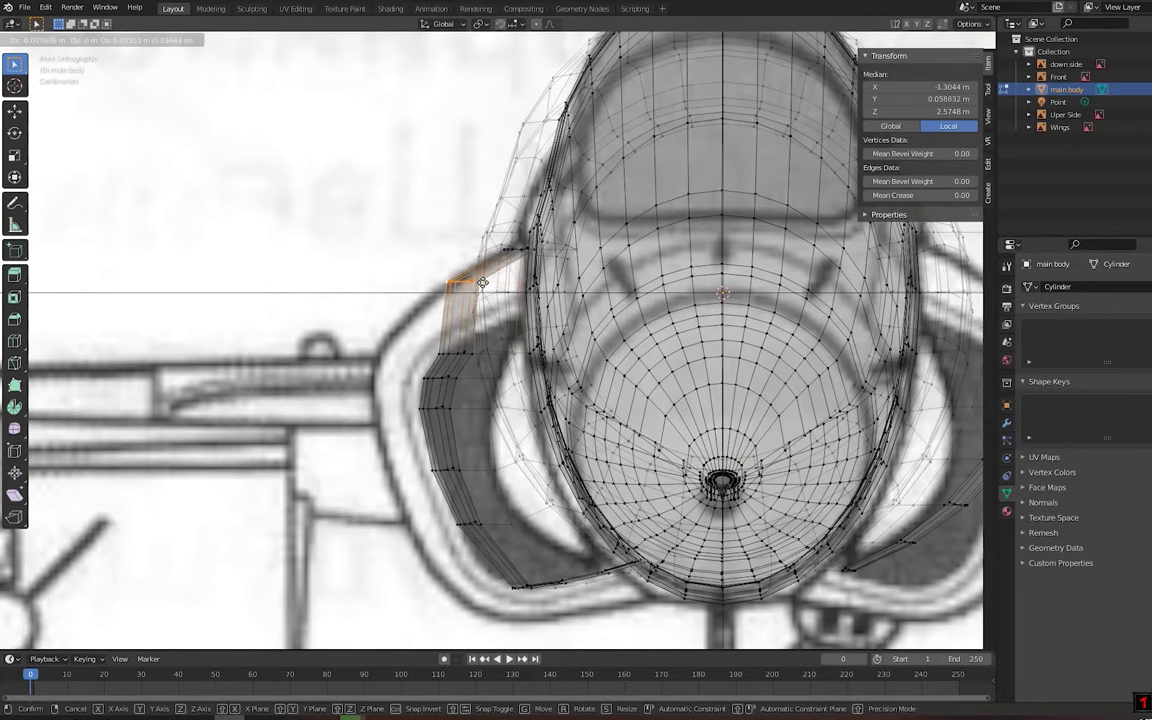
{"action": "scroll", "coordinate": [483, 283], "scroll_direction": "down", "scroll_amount": 3}
{"action": "middle_click_drag", "start_coordinate": [483, 283], "coordinate": [470, 322]}
{"action": "key", "text": "KP_1"}
{"action": "key", "text": "g"}
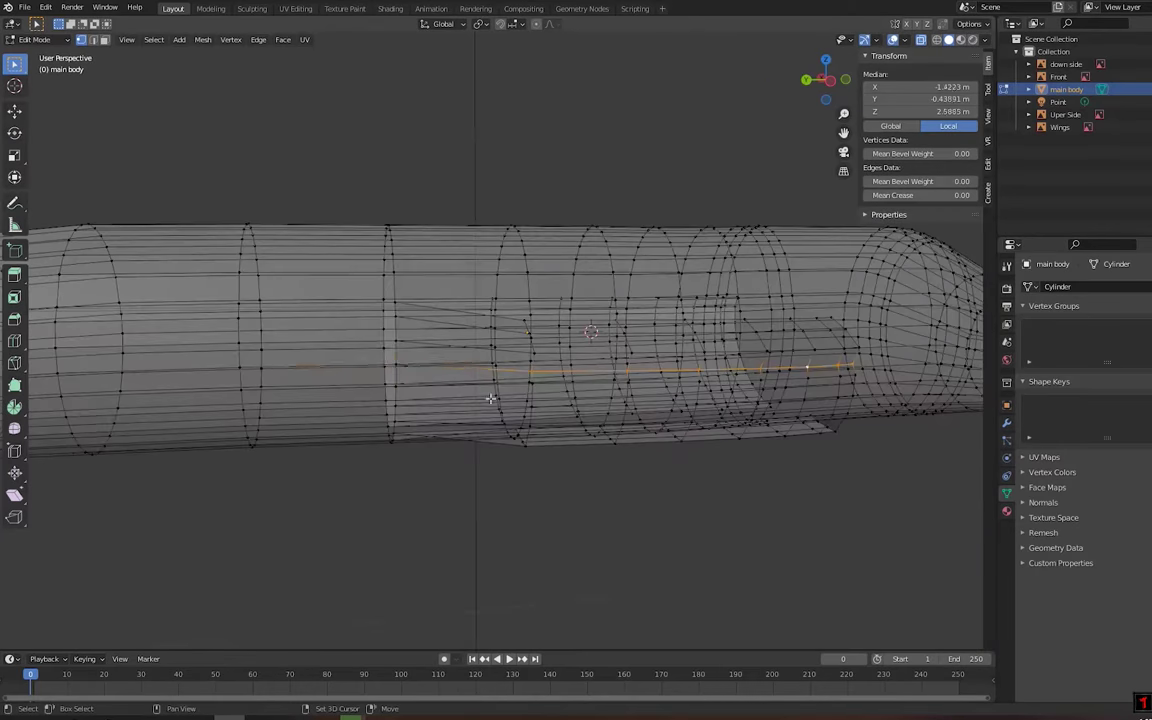
{"action": "key", "text": "KP_1"}
Pull the intake's lower edge vertices in along the blueprint's bottom intake curve
{"action": "key", "text": "g"}
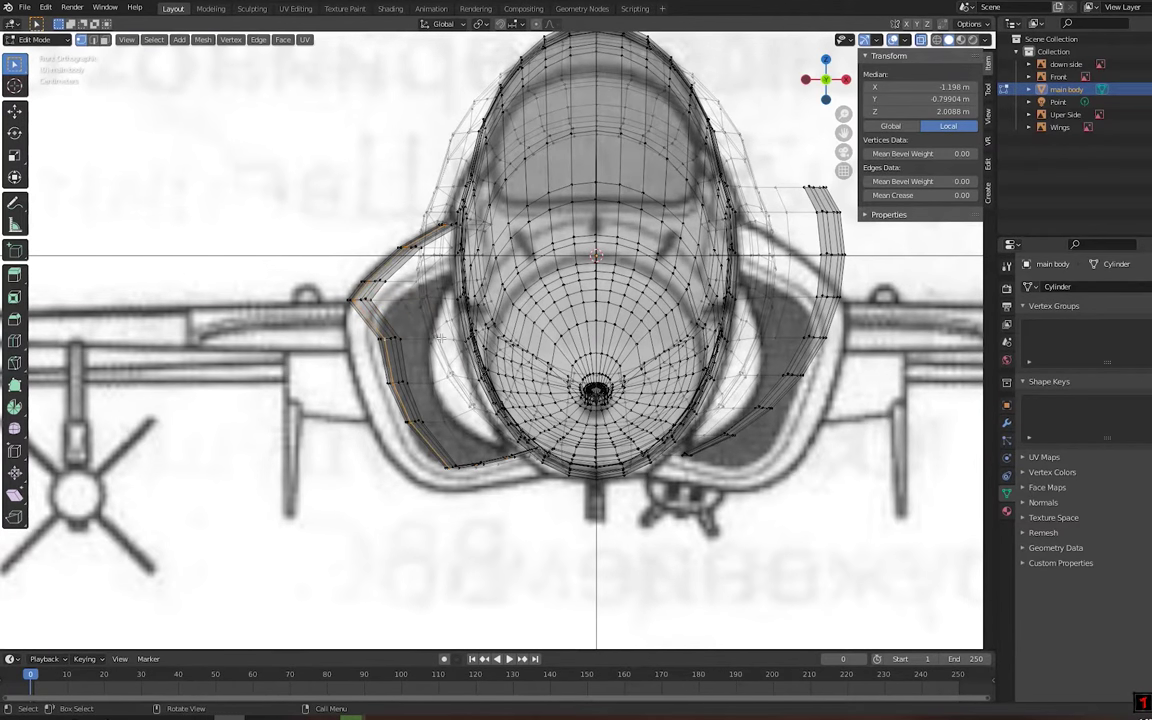
{"action": "middle_click_drag", "start_coordinate": [407, 337], "coordinate": [470, 350]}
{"action": "key", "text": "KP_1"}
{"action": "key", "text": "g"}
{"action": "key", "text": "KP_1"}
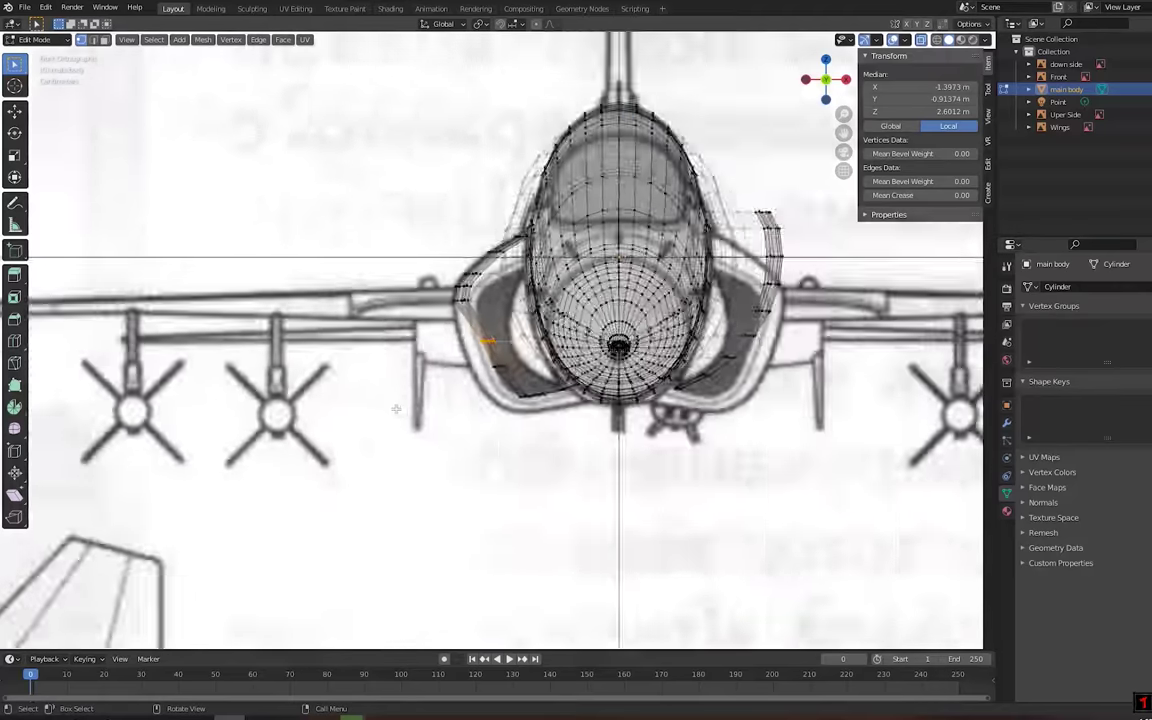
{"action": "scroll", "coordinate": [458, 367], "scroll_direction": "up", "scroll_amount": 3}
{"action": "key", "text": "g"}
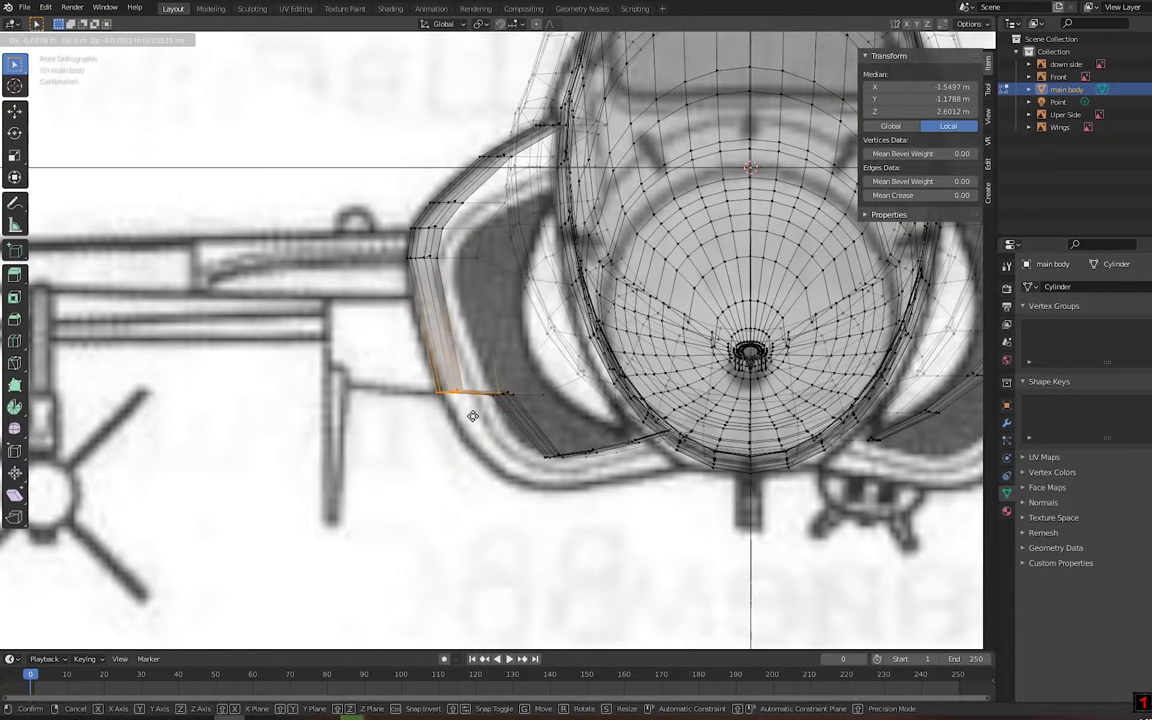
{"action": "middle_click_drag", "start_coordinate": [510, 437], "coordinate": [404, 406]}
{"action": "key", "text": "KP_1"}
{"action": "key", "text": "g"}
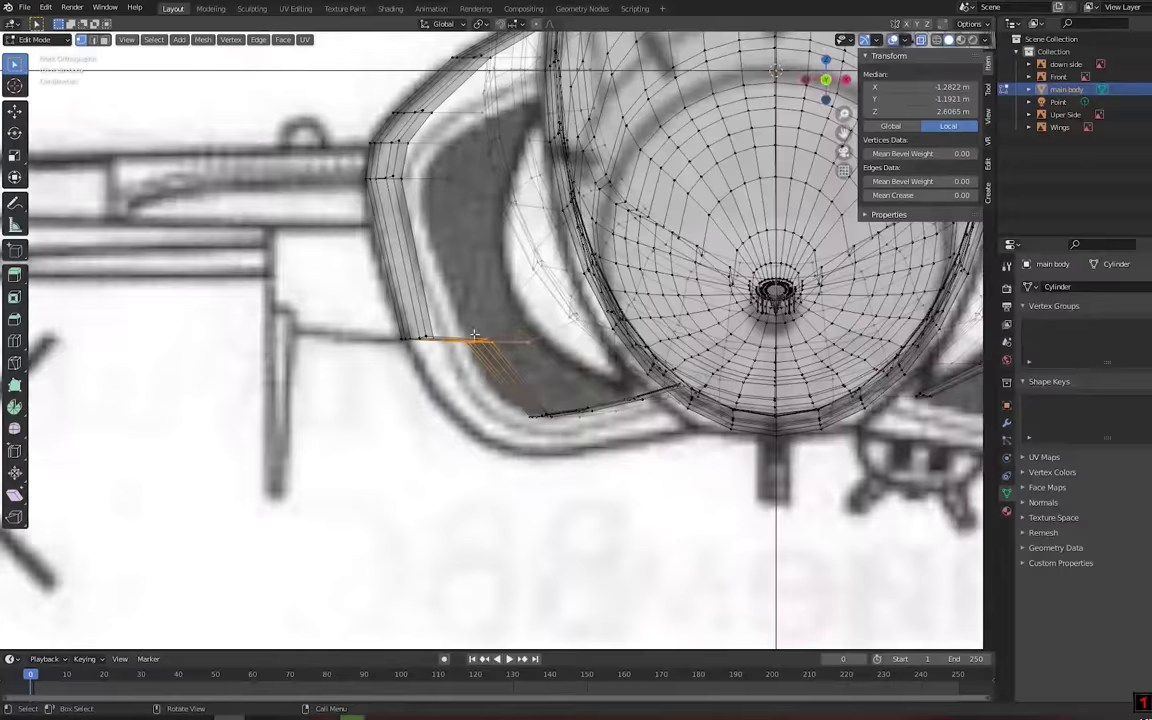
{"action": "middle_click_drag", "start_coordinate": [557, 444], "coordinate": [473, 442]}
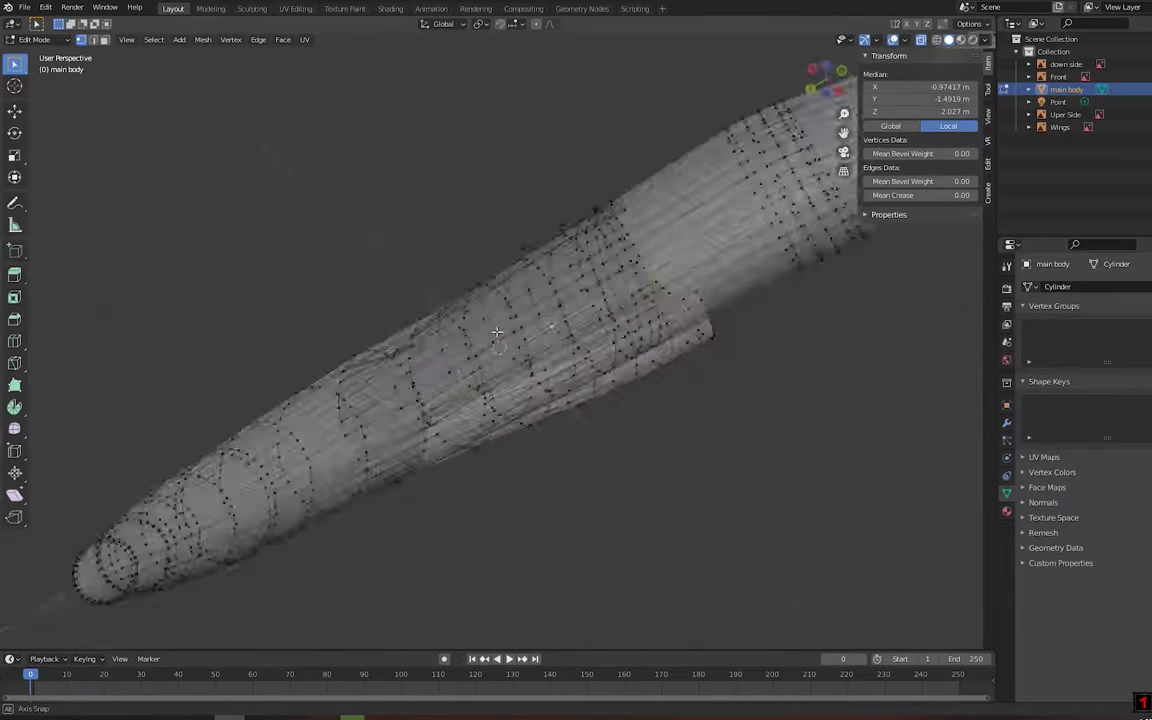
{"action": "key", "text": "KP_1"}
{"action": "mouse_move", "coordinate": [531, 567]}
{"action": "middle_mouse_down"}
{"action": "mouse_move", "coordinate": [581, 373]}
{"action": "mouse_move", "coordinate": [590, 400]}
{"action": "middle_mouse_up"}
{"action": "key", "text": "KP_1"}
Stretch the intake's bottom edge along the blueprint's lower curve and confirm it
{"action": "key", "text": "g"}
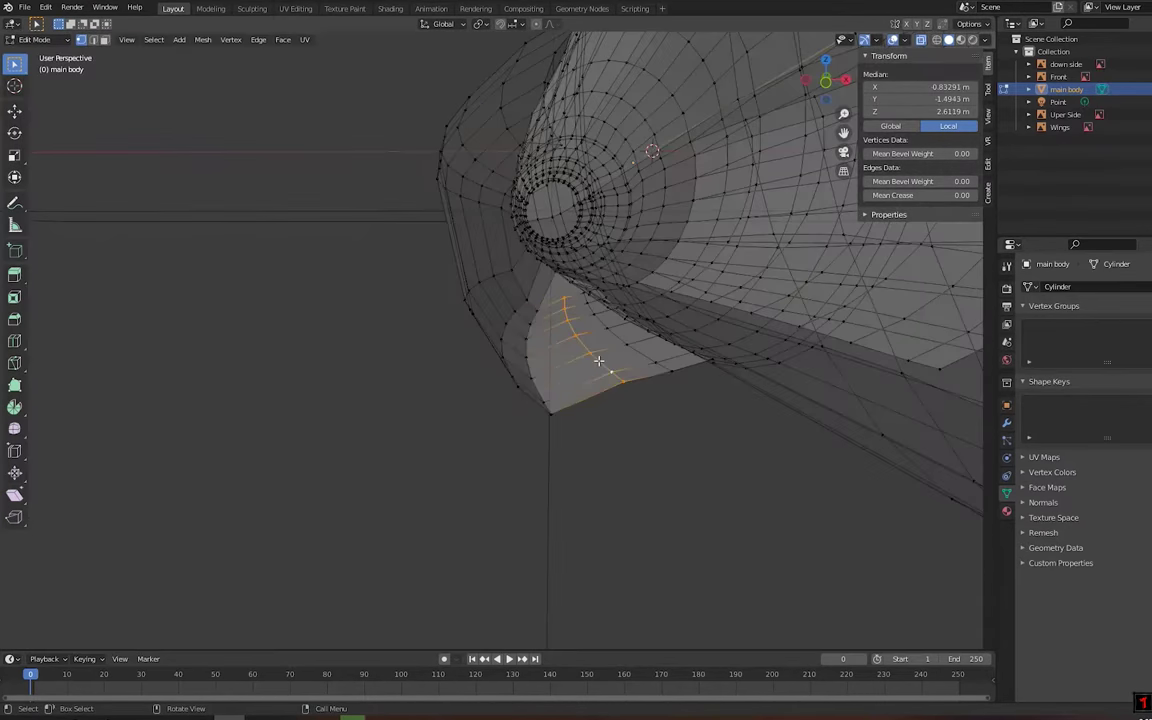
{"action": "key", "text": "KP_1"}
{"action": "key", "text": "g"}
{"action": "middle_click_drag", "start_coordinate": [598, 444], "coordinate": [609, 400]}
{"action": "key", "text": "KP_1"}
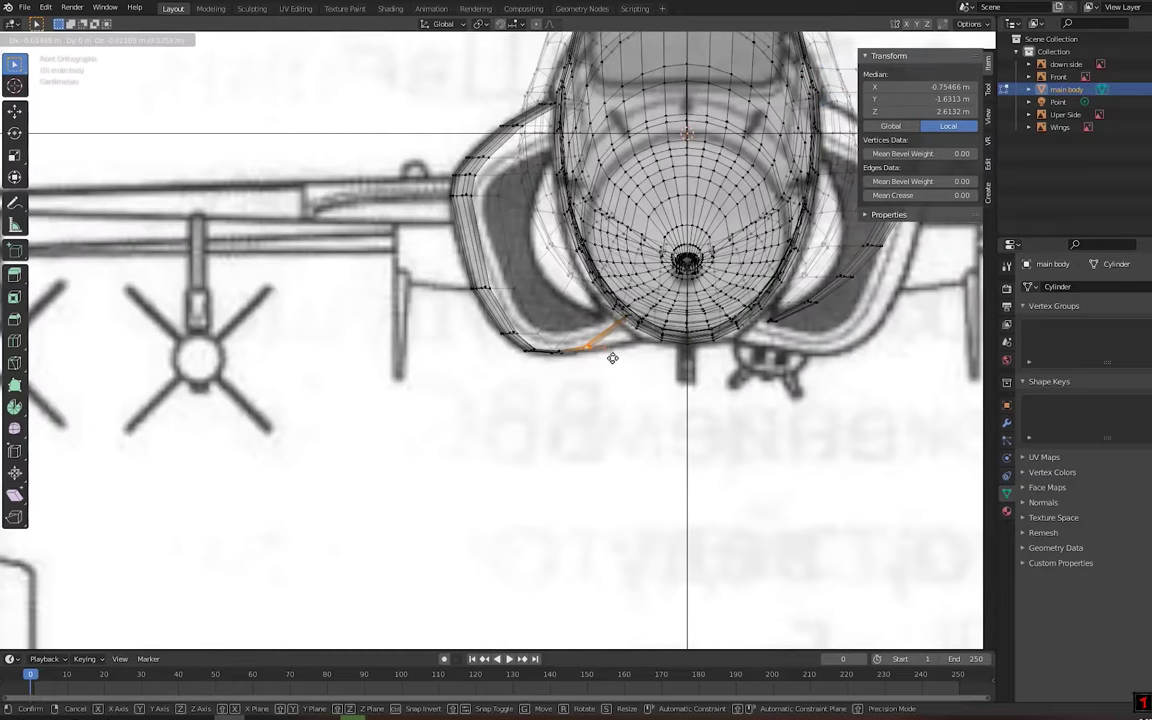
{"action": "left_click", "coordinate": [609, 355]}
{"action": "mouse_move", "coordinate": [609, 355]}
{"action": "middle_mouse_down"}
{"action": "mouse_move", "coordinate": [726, 383]}
{"action": "mouse_move", "coordinate": [502, 356]}
{"action": "middle_mouse_up"}
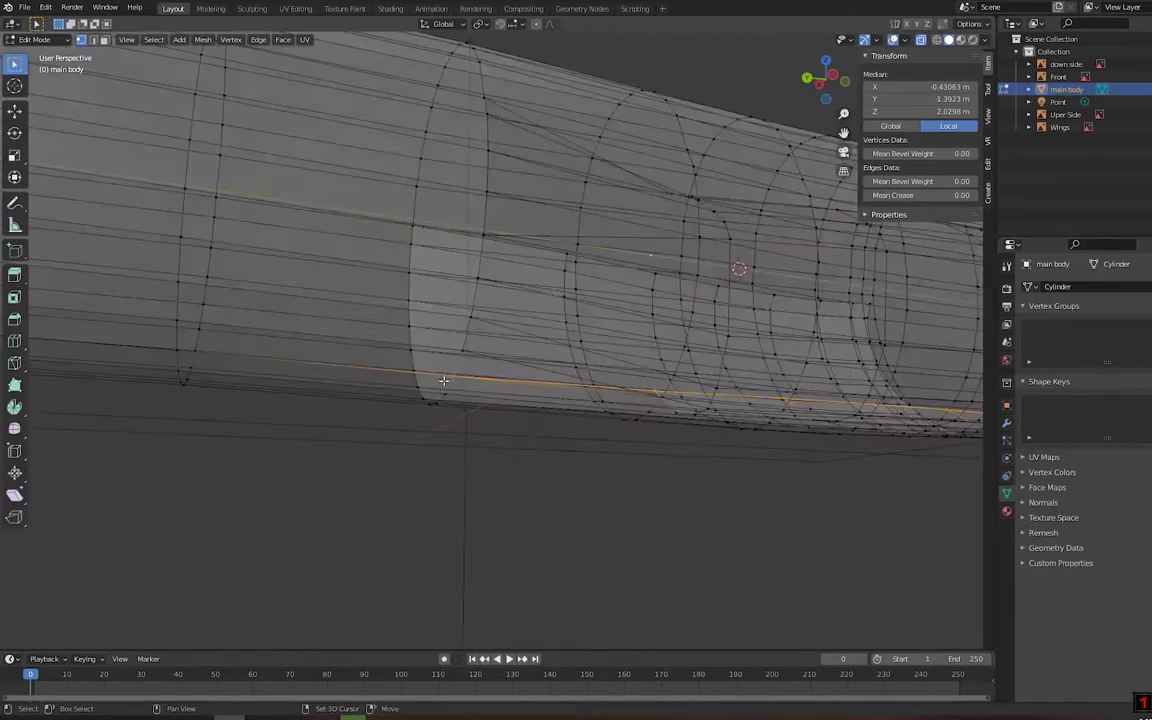
{"action": "key", "text": "KP_1"}
{"action": "scroll", "coordinate": [502, 356], "scroll_direction": "up", "scroll_amount": 5}
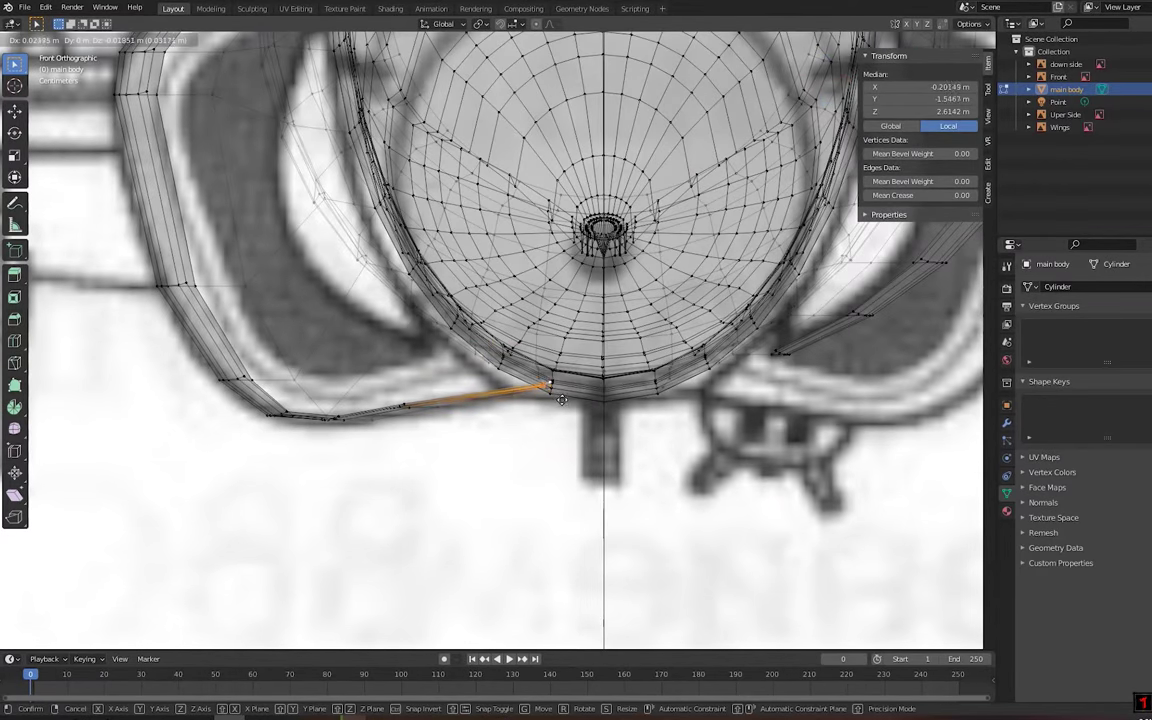
{"action": "mouse_move", "coordinate": [561, 399]}
{"action": "middle_mouse_down"}
{"action": "mouse_move", "coordinate": [532, 404]}
{"action": "mouse_move", "coordinate": [548, 470]}
{"action": "mouse_move", "coordinate": [566, 483]}
{"action": "mouse_move", "coordinate": [630, 309]}
{"action": "middle_mouse_up"}
{"action": "key", "text": "KP_1"}
{"action": "key", "text": "KP_1"}
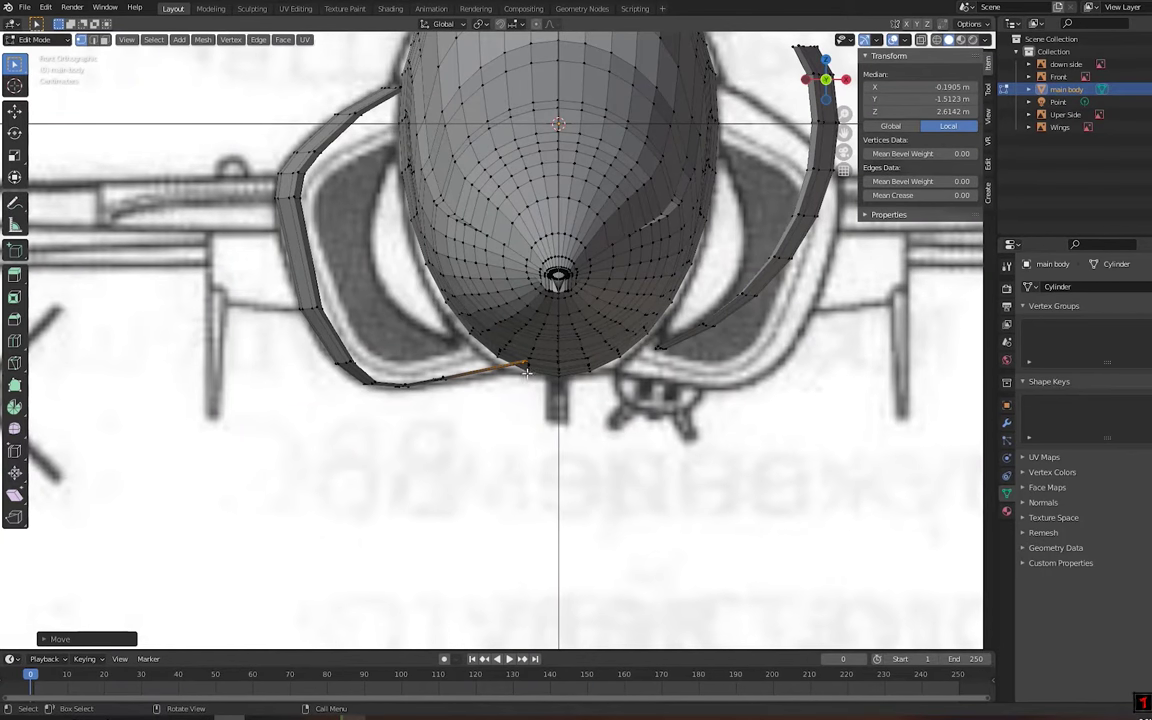
Cancel a stray move and loop cut, then place the connecting edge on the fuselage underside
{"action": "middle_click_drag", "start_coordinate": [526, 372], "coordinate": [537, 373]}
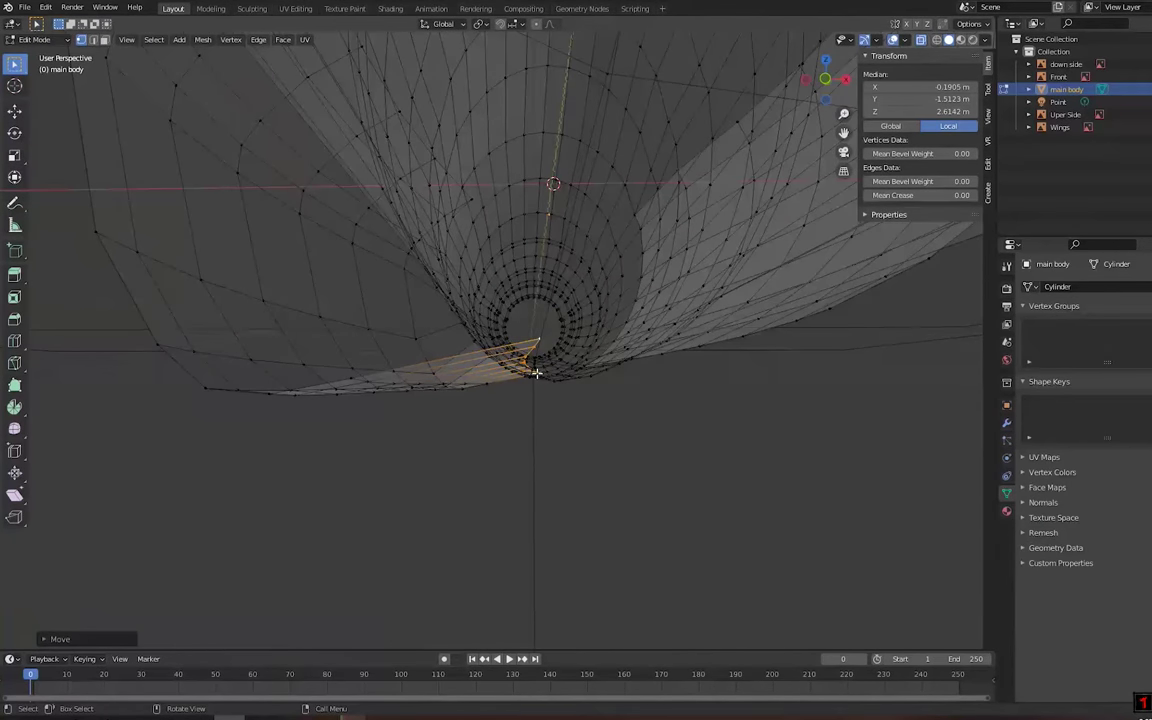
{"action": "mouse_move", "coordinate": [536, 373]}
{"action": "middle_mouse_down"}
{"action": "mouse_move", "coordinate": [474, 400]}
{"action": "mouse_move", "coordinate": [508, 394]}
{"action": "middle_mouse_up"}
{"action": "key", "text": "KP_1"}
{"action": "key", "text": "g"}
{"action": "key", "text": "Escape"}
{"action": "key", "text": "ctrl+r"}
{"action": "key", "text": "Escape"}
{"action": "key", "text": "KP_1"}
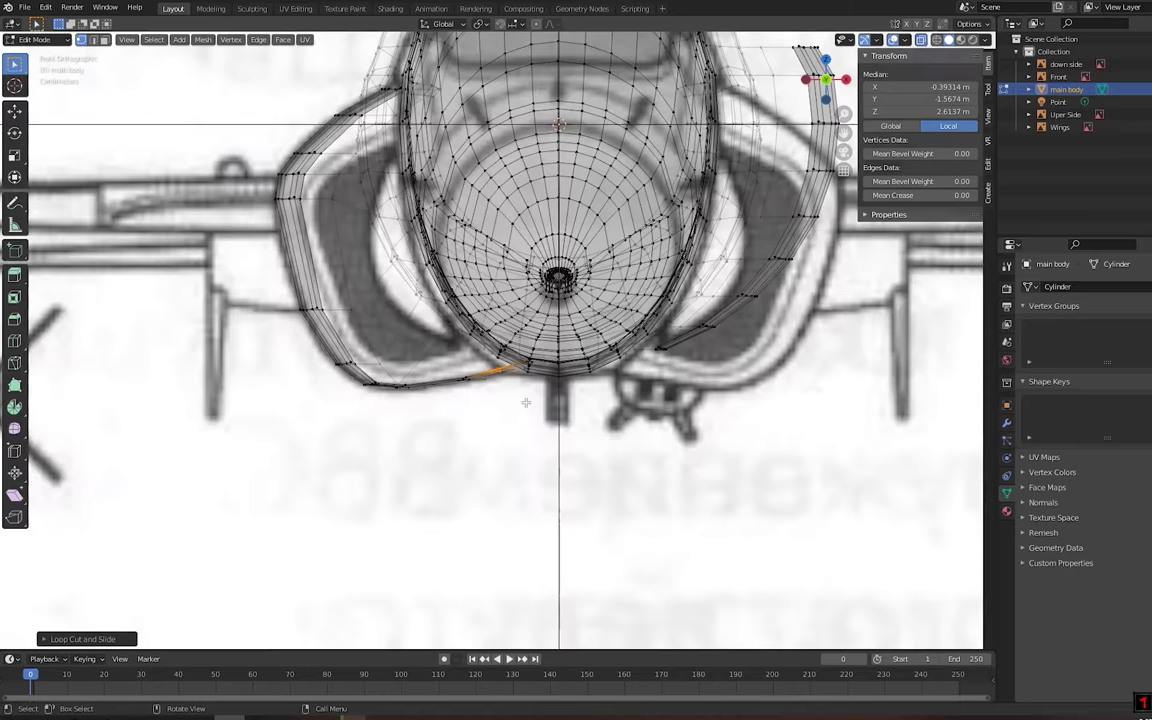
{"action": "scroll", "coordinate": [406, 463], "scroll_direction": "up", "scroll_amount": 3}
{"action": "key", "text": "g"}
{"action": "left_click", "coordinate": [406, 463]}
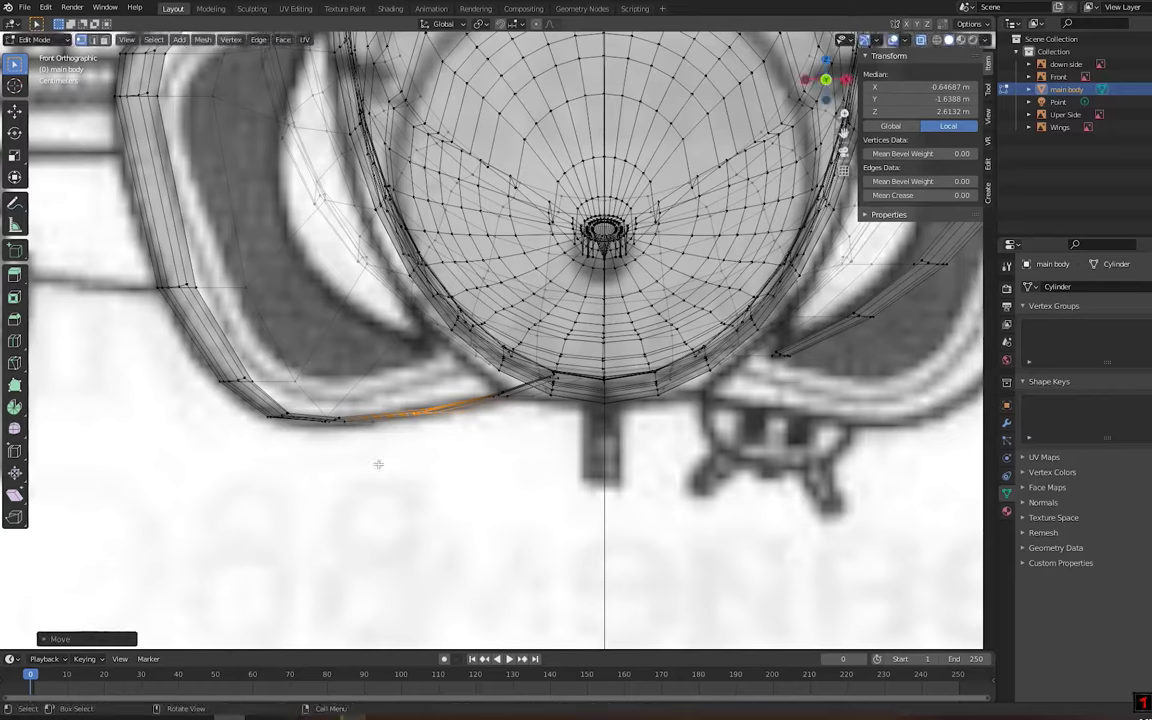
{"action": "scroll", "coordinate": [380, 465], "scroll_direction": "down", "scroll_amount": 4}
{"action": "mouse_move", "coordinate": [380, 465]}
{"action": "middle_mouse_down"}
{"action": "mouse_move", "coordinate": [398, 378]}
{"action": "mouse_move", "coordinate": [367, 248]}
{"action": "middle_mouse_up"}
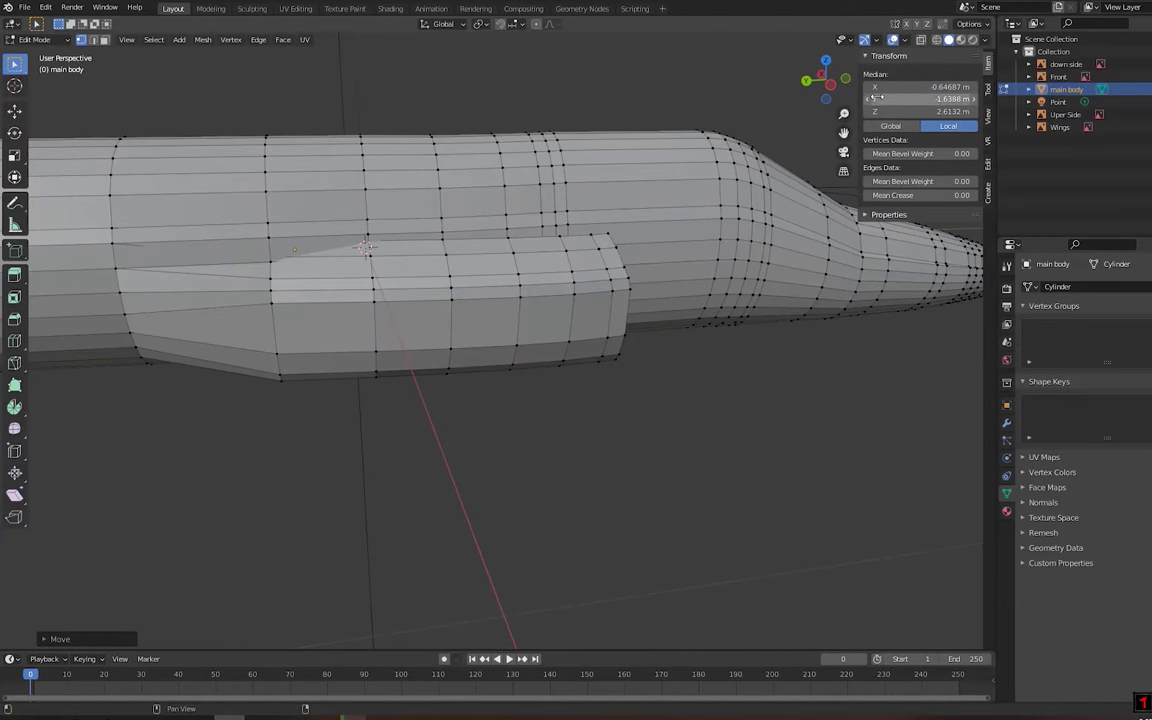
Select the intake's front edge loop and reposition it toward the fuselage
{"action": "middle_click_drag", "start_coordinate": [600, 400], "coordinate": [400, 330]}
{"action": "left_click", "coordinate": [310, 300], "text": "alt"}
{"action": "key", "text": "g"}
{"action": "mouse_move", "coordinate": [310, 300]}
{"action": "middle_mouse_down"}
{"action": "mouse_move", "coordinate": [389, 366]}
{"action": "mouse_move", "coordinate": [361, 394]}
{"action": "middle_mouse_up"}
{"action": "left_click", "coordinate": [385, 365]}
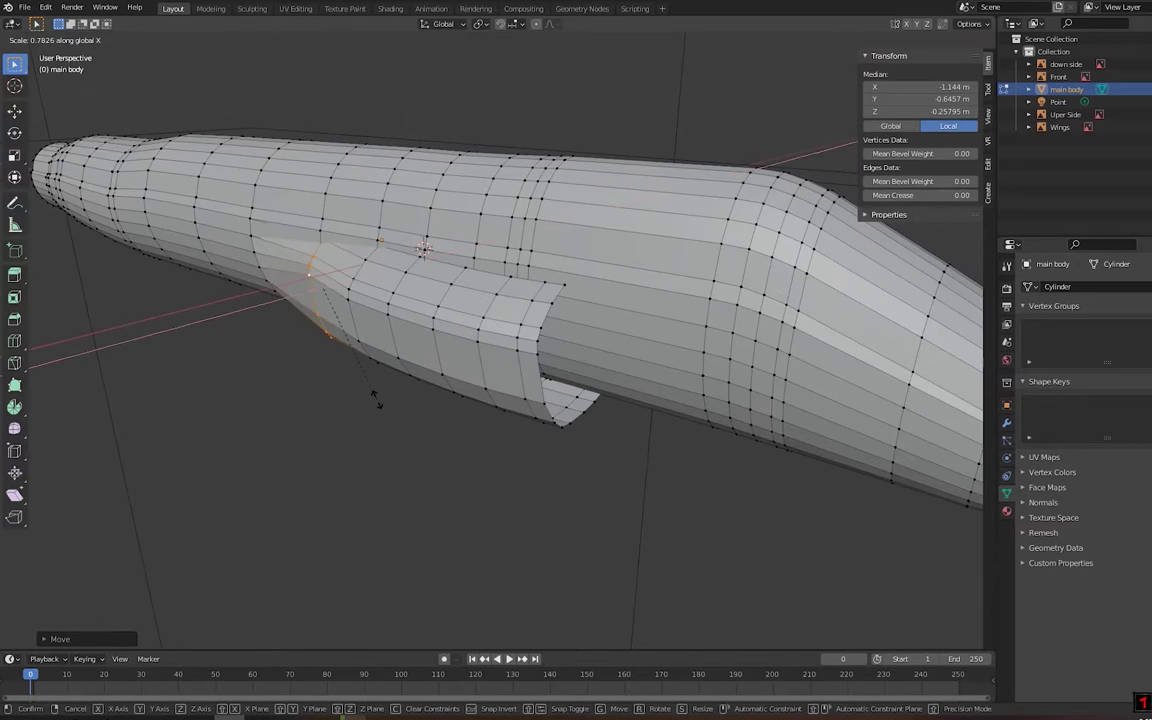
Scale the front edge loop inward and soft-move it, checking top and front views
{"action": "mouse_move", "coordinate": [214, 373]}
{"action": "middle_mouse_down"}
{"action": "mouse_move", "coordinate": [283, 386]}
{"action": "mouse_move", "coordinate": [330, 320]}
{"action": "middle_mouse_up"}
{"action": "key", "text": "s"}
{"action": "left_click", "coordinate": [346, 300]}
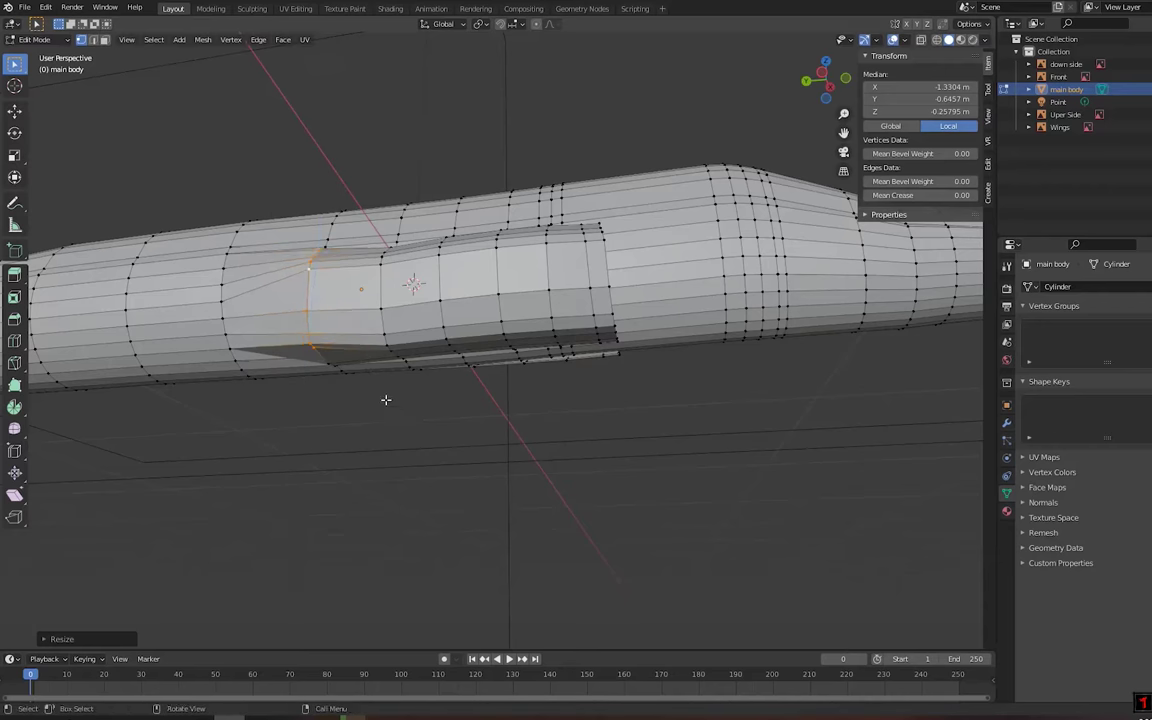
{"action": "mouse_move", "coordinate": [386, 400]}
{"action": "middle_mouse_down"}
{"action": "mouse_move", "coordinate": [414, 579]}
{"action": "mouse_move", "coordinate": [321, 378]}
{"action": "mouse_move", "coordinate": [383, 329]}
{"action": "middle_mouse_up"}
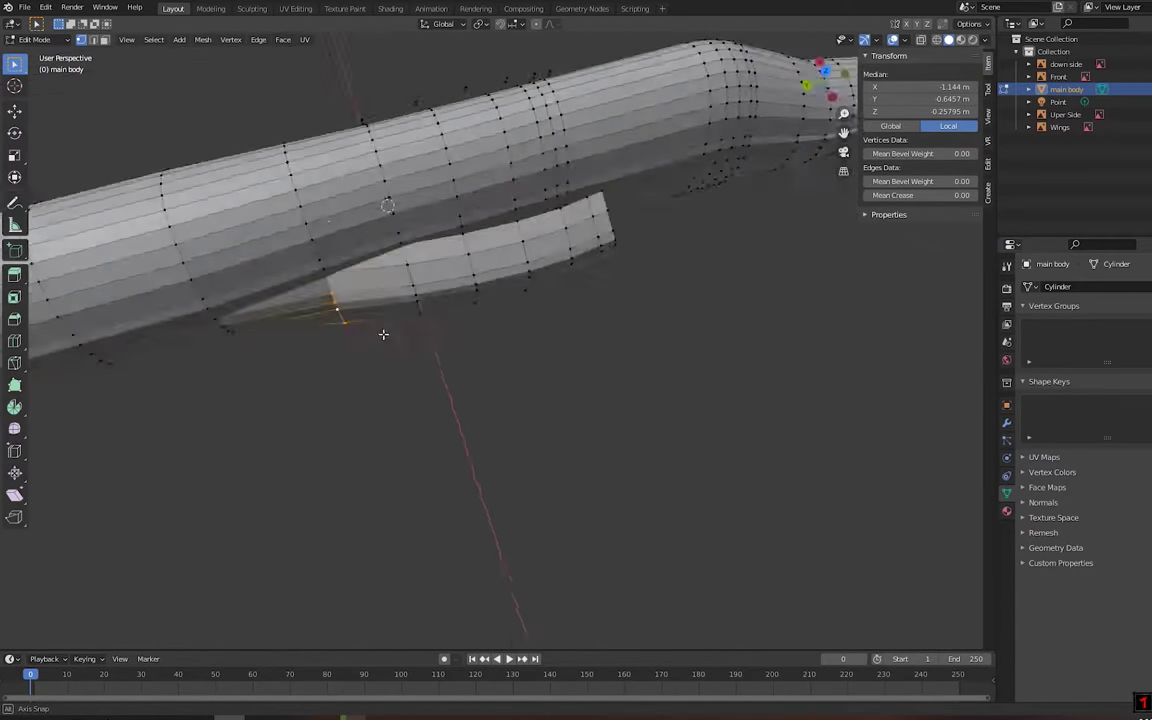
{"action": "key", "text": "KP_7"}
{"action": "key", "text": "g"}
{"action": "middle_click_drag", "start_coordinate": [311, 334], "coordinate": [306, 367]}
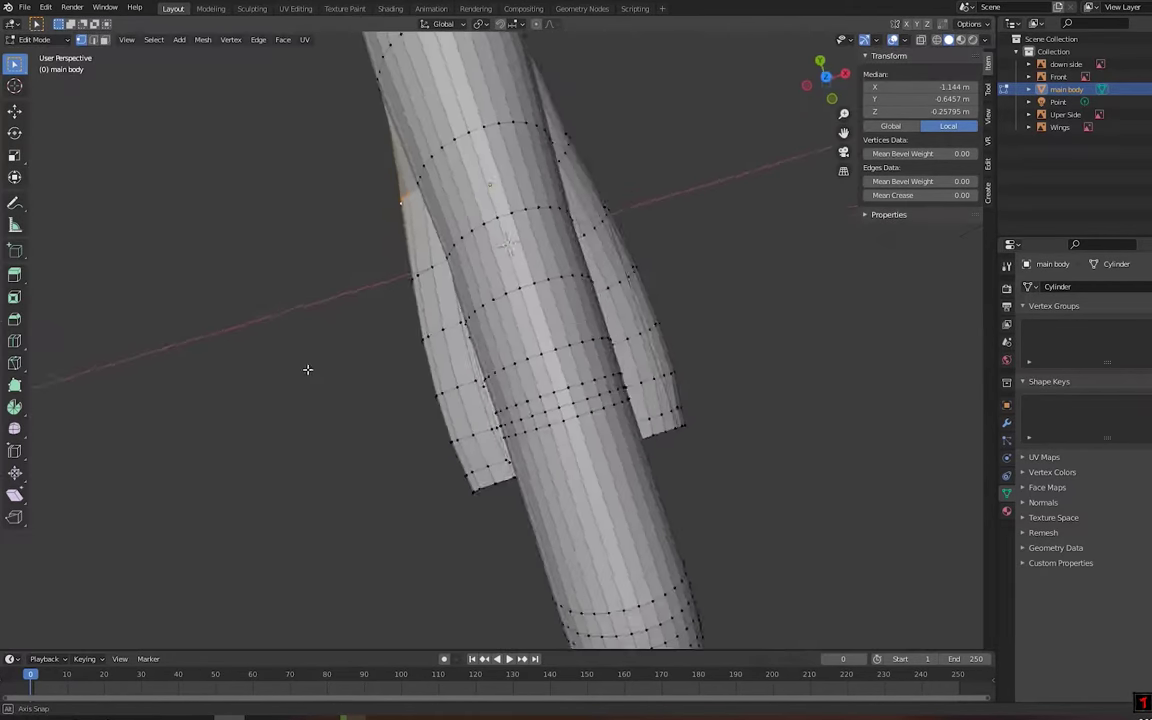
{"action": "key", "text": "KP_7"}
{"action": "key", "text": "KP_1"}
{"action": "mouse_move", "coordinate": [476, 401]}
{"action": "middle_mouse_down"}
{"action": "mouse_move", "coordinate": [480, 420]}
{"action": "mouse_move", "coordinate": [500, 410]}
{"action": "middle_mouse_up"}
{"action": "key", "text": "KP_7"}
{"action": "scroll", "coordinate": [480, 420], "scroll_direction": "up", "scroll_amount": 3}
Move the selected intake edge in Front Ortho to line it up with the front blueprint
{"action": "key", "text": "g"}
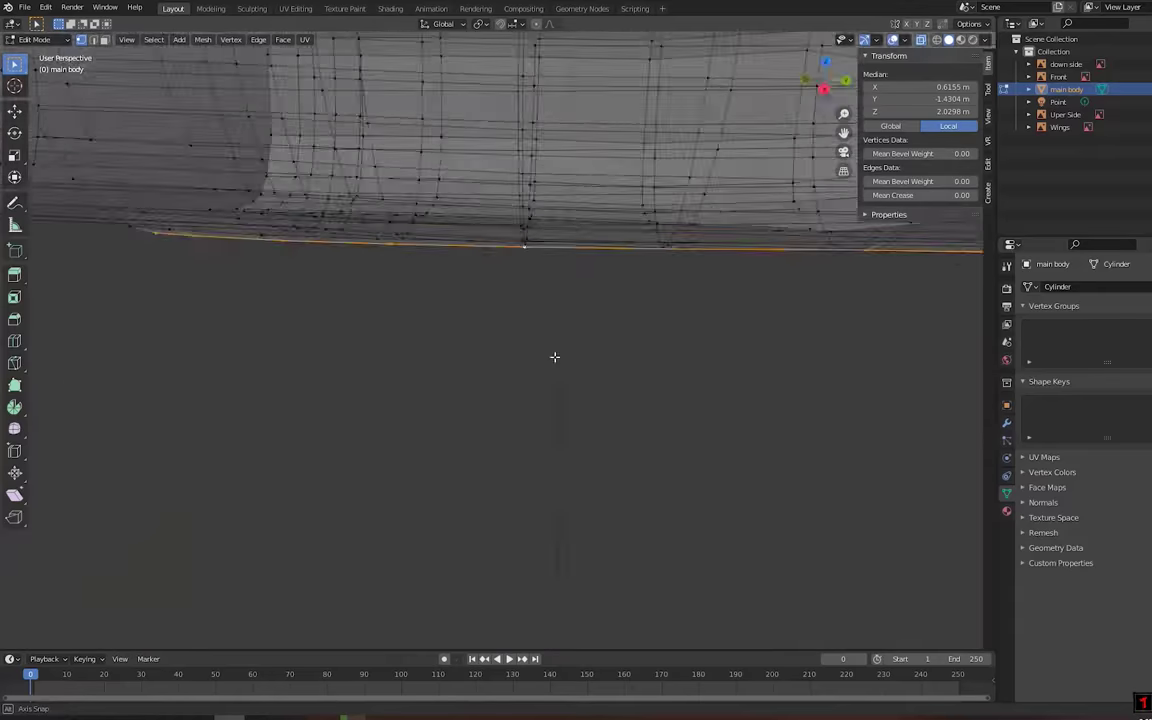
{"action": "key", "text": "KP_1"}
{"action": "scroll", "coordinate": [509, 401], "scroll_direction": "up", "scroll_amount": 4}
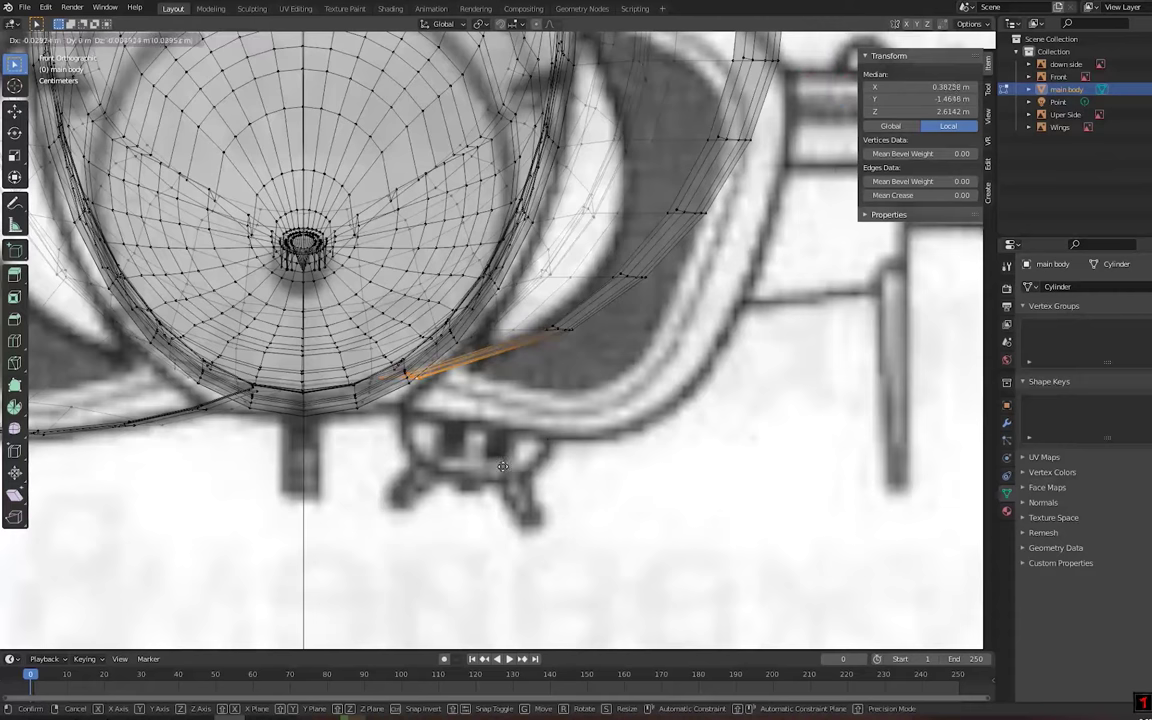
{"action": "scroll", "coordinate": [438, 467], "scroll_direction": "up", "scroll_amount": 2}
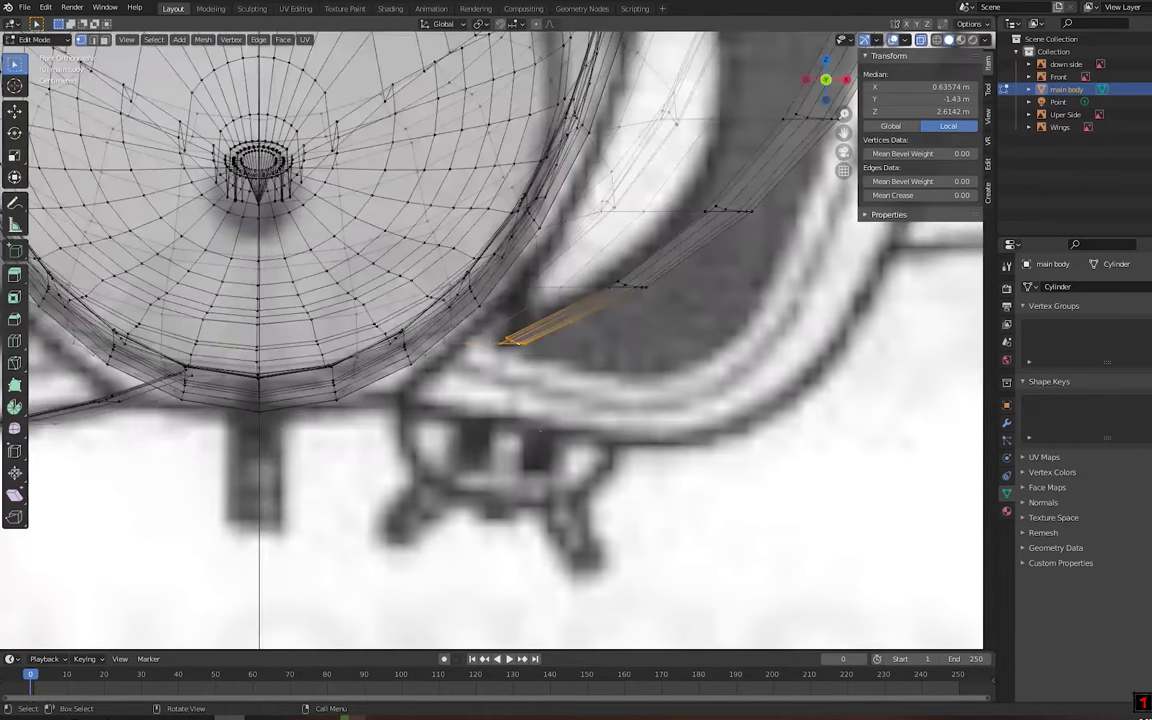
{"action": "scroll", "coordinate": [349, 458], "scroll_direction": "down", "scroll_amount": 3}
{"action": "mouse_move", "coordinate": [349, 458]}
{"action": "middle_mouse_down"}
{"action": "mouse_move", "coordinate": [419, 352]}
{"action": "mouse_move", "coordinate": [863, 346]}
{"action": "middle_mouse_up"}
{"action": "key", "text": "KP_1"}
{"action": "key", "text": "g"}
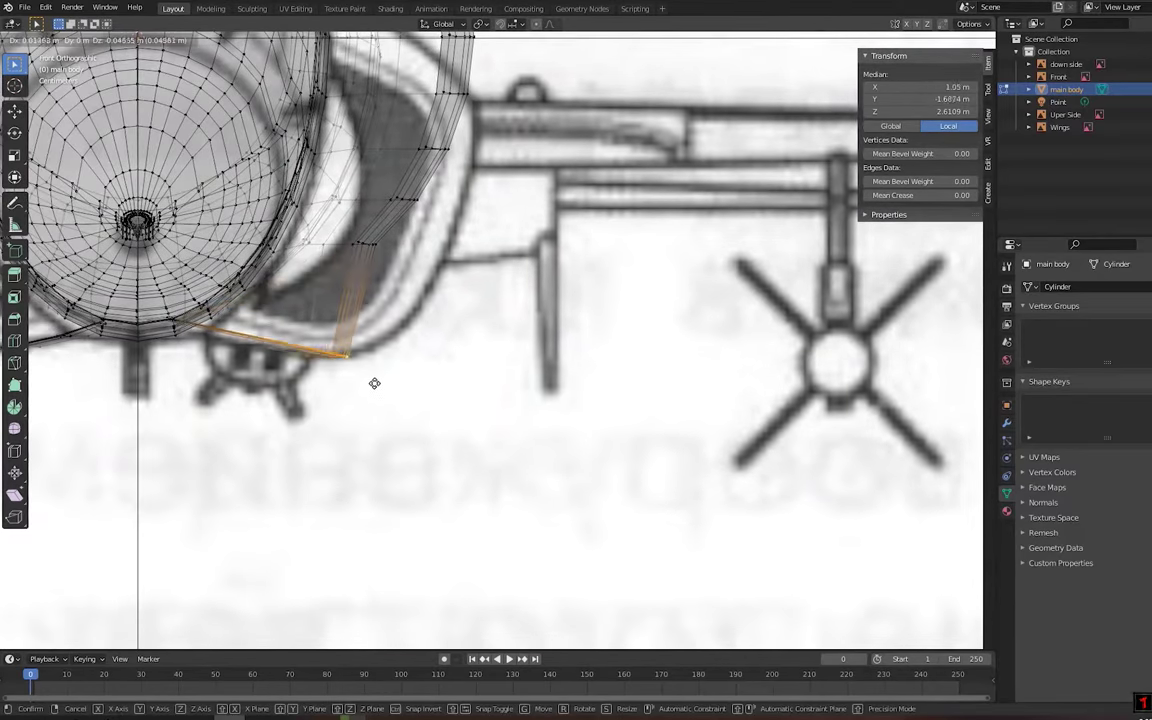
{"action": "middle_click_drag", "start_coordinate": [363, 378], "coordinate": [424, 291]}
{"action": "key", "text": "KP_1"}
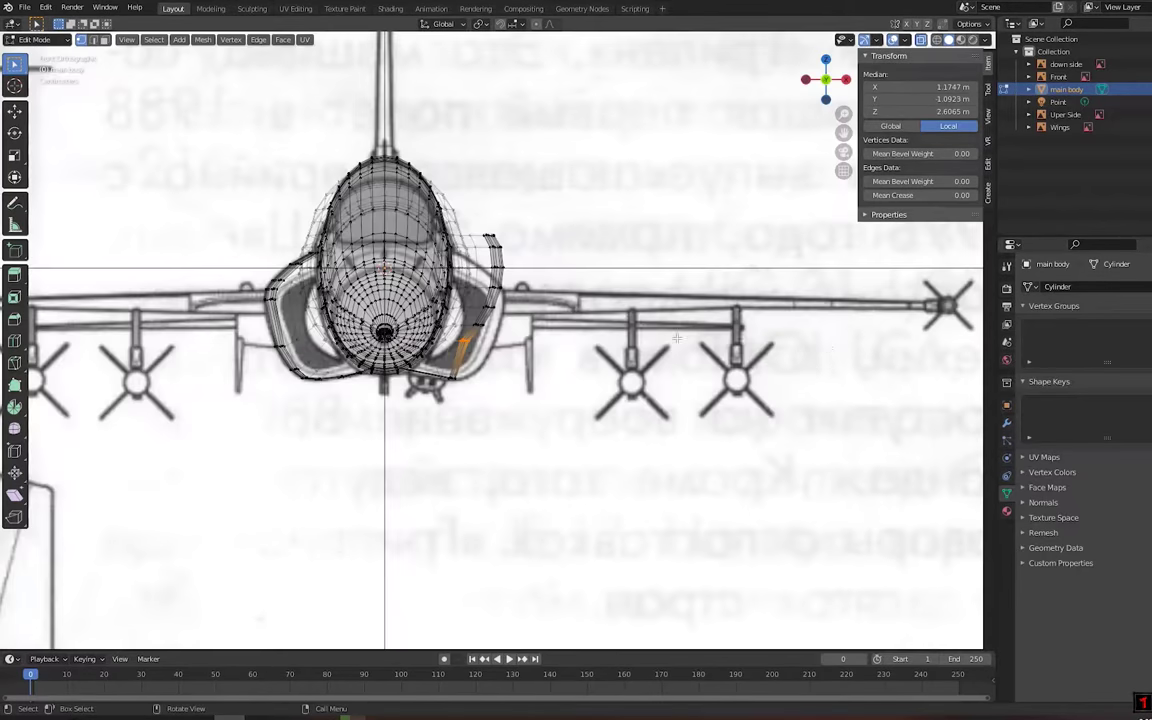
{"action": "scroll", "coordinate": [495, 398], "scroll_direction": "up", "scroll_amount": 2}
{"action": "key", "text": "g"}
{"action": "left_click", "coordinate": [484, 402]}
{"action": "scroll", "coordinate": [484, 402], "scroll_direction": "up", "scroll_amount": 2}
{"action": "mouse_move", "coordinate": [484, 402]}
{"action": "middle_mouse_down"}
{"action": "mouse_move", "coordinate": [815, 316]}
{"action": "mouse_move", "coordinate": [515, 344]}
{"action": "middle_mouse_up"}
{"action": "key", "text": "KP_1"}
{"action": "scroll", "coordinate": [515, 344], "scroll_direction": "up", "scroll_amount": 2}
{"action": "key", "text": "KP_1"}
{"action": "scroll", "coordinate": [602, 368], "scroll_direction": "up", "scroll_amount": 2}
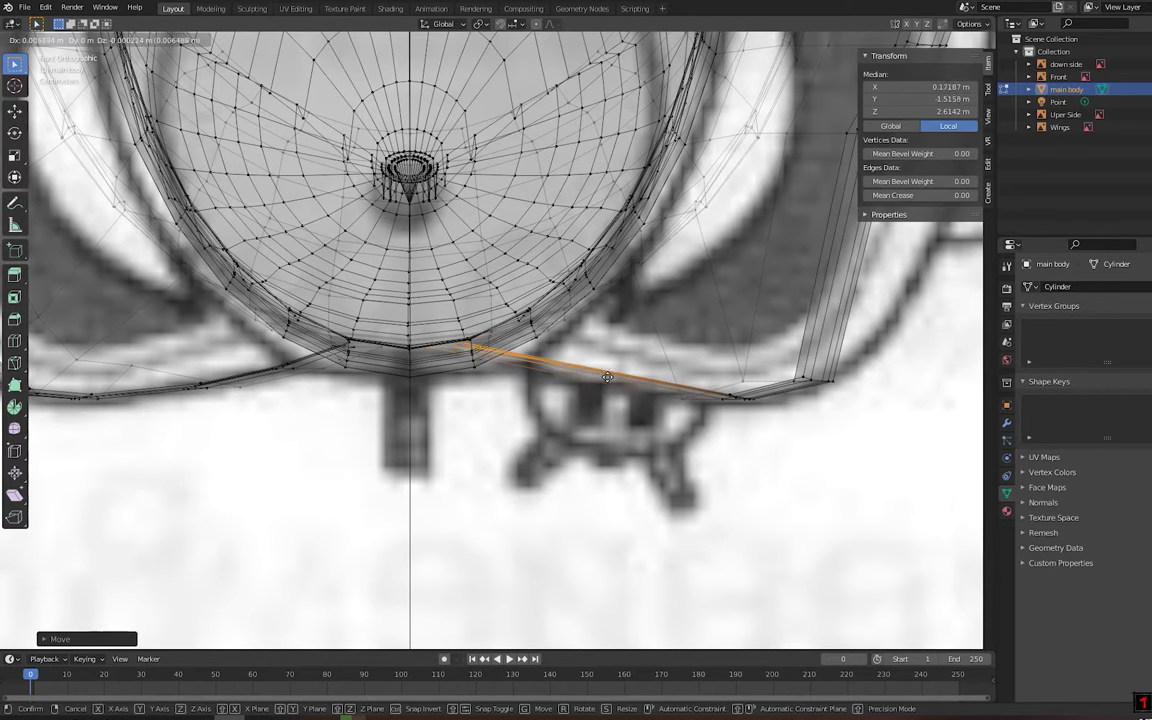
{"action": "mouse_move", "coordinate": [655, 396]}
{"action": "middle_mouse_down"}
{"action": "mouse_move", "coordinate": [753, 391]}
{"action": "mouse_move", "coordinate": [558, 399]}
{"action": "mouse_move", "coordinate": [483, 429]}
{"action": "mouse_move", "coordinate": [549, 429]}
{"action": "mouse_move", "coordinate": [549, 362]}
{"action": "mouse_move", "coordinate": [404, 378]}
{"action": "middle_mouse_up"}
Add an edge loop under the intake and slide its edge toward the fuselage centre
{"action": "left_click", "coordinate": [552, 386]}
{"action": "key", "text": "KP_1"}
{"action": "left_click", "coordinate": [555, 430]}
{"action": "key", "text": "KP_1"}
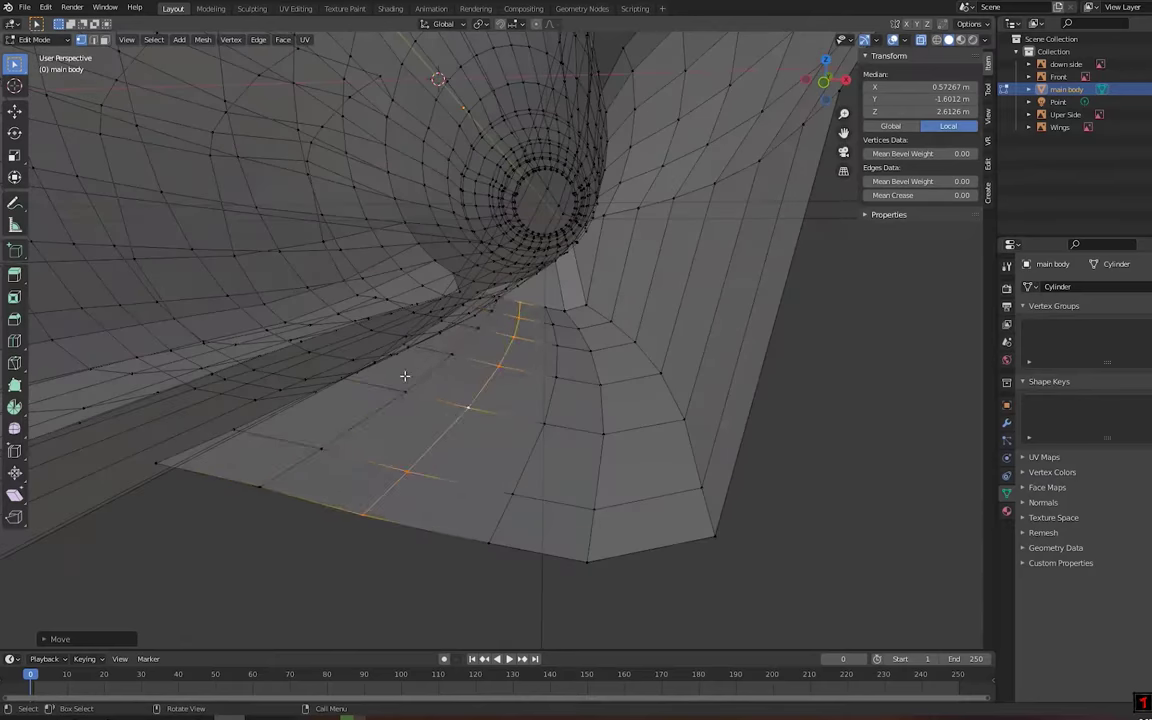
{"action": "key", "text": "KP_1"}
{"action": "scroll", "coordinate": [569, 408], "scroll_direction": "up", "scroll_amount": 3}
{"action": "left_click", "coordinate": [567, 412]}
{"action": "scroll", "coordinate": [555, 400], "scroll_direction": "down", "scroll_amount": 3}
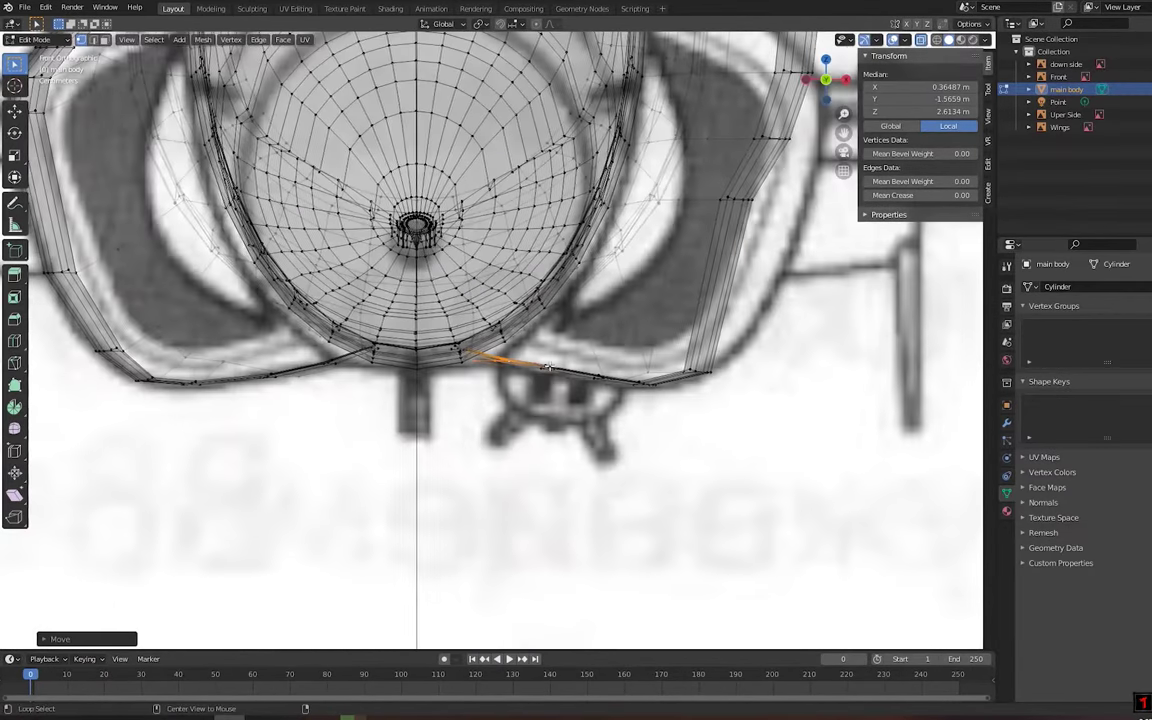
Move the new underside edge outward to follow the lower intake outline
{"action": "key", "text": "g"}
{"action": "scroll", "coordinate": [555, 390], "scroll_direction": "up", "scroll_amount": 2}
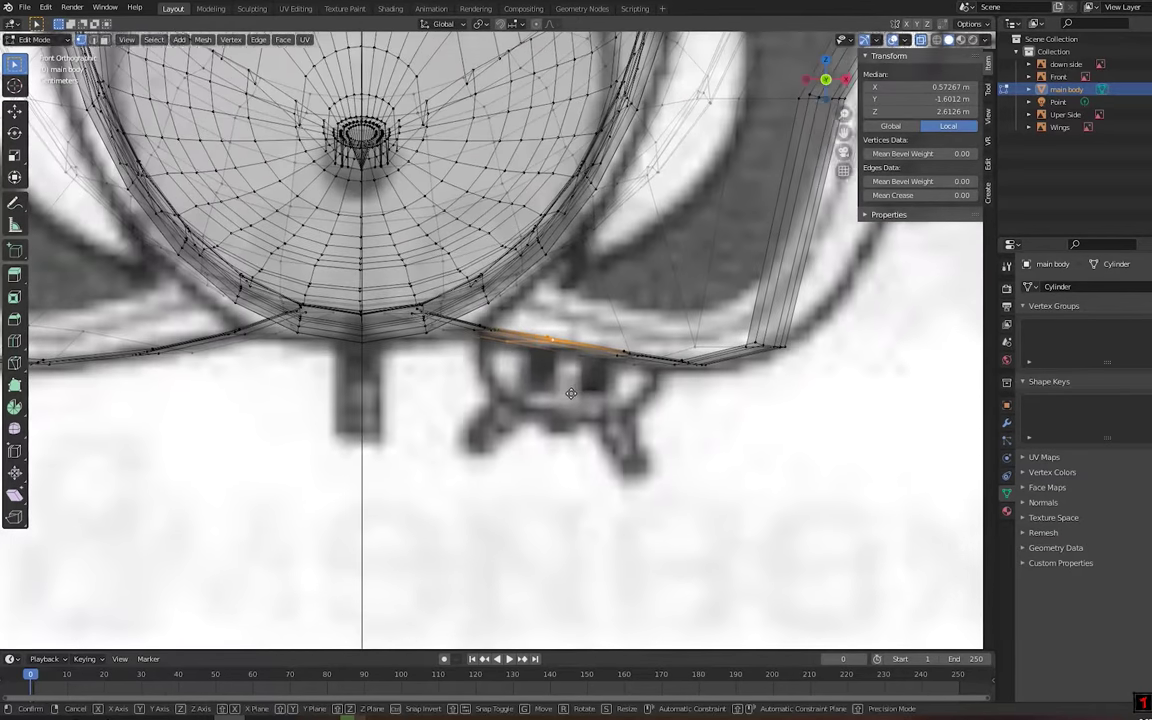
{"action": "key", "text": "g"}
{"action": "middle_click_drag", "start_coordinate": [678, 408], "coordinate": [761, 381]}
{"action": "key", "text": "KP_1"}
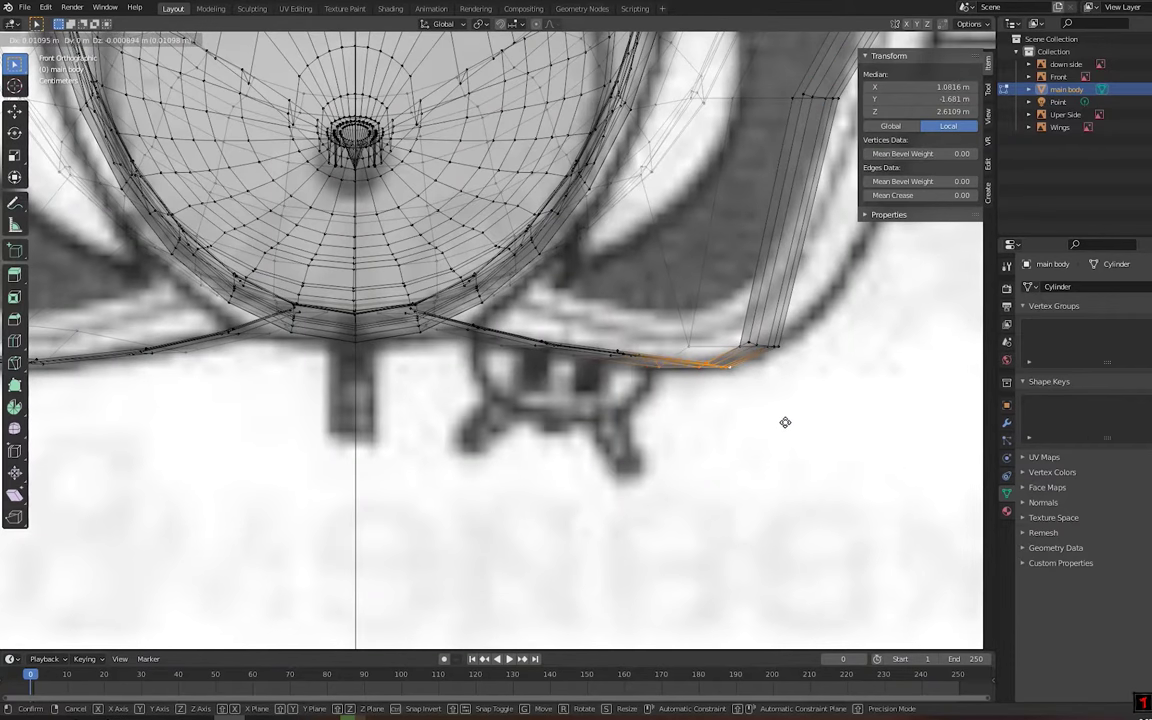
{"action": "mouse_move", "coordinate": [785, 422]}
{"action": "middle_mouse_down"}
{"action": "mouse_move", "coordinate": [733, 386]}
{"action": "mouse_move", "coordinate": [571, 350]}
{"action": "mouse_move", "coordinate": [540, 427]}
{"action": "middle_mouse_up"}
{"action": "key", "text": "KP_1"}
{"action": "key", "text": "KP_1"}
{"action": "left_click", "coordinate": [593, 357]}
{"action": "middle_click_drag", "start_coordinate": [593, 357], "coordinate": [580, 374]}
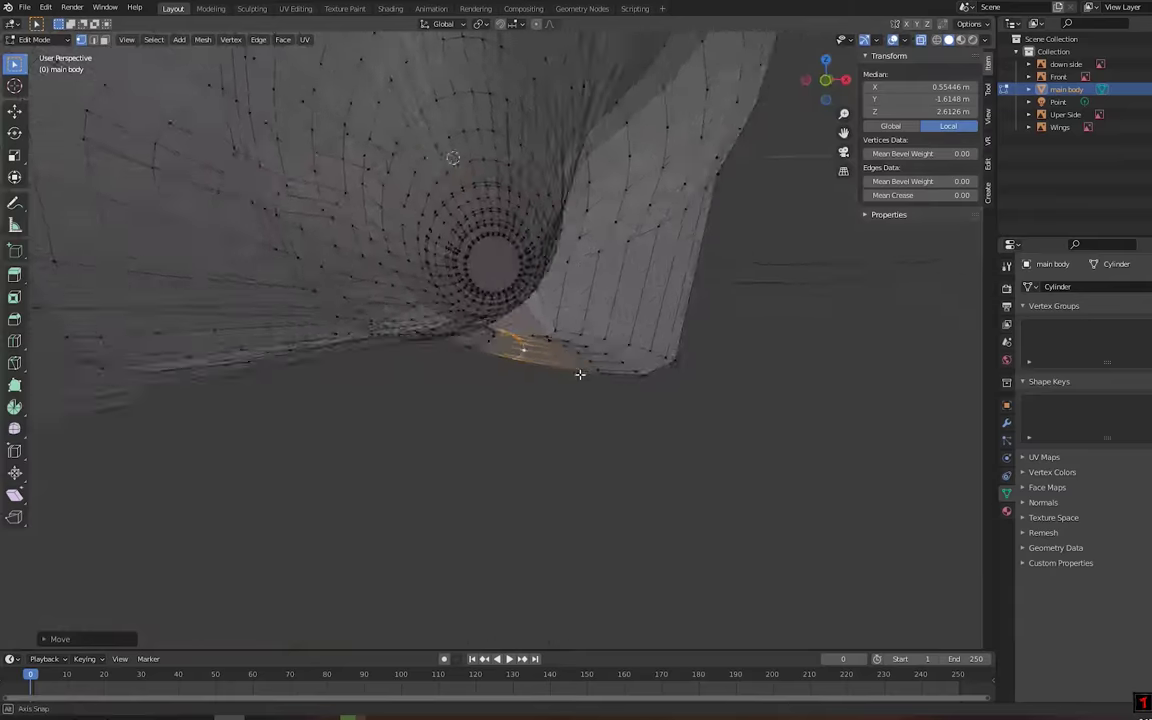
Refine the underside edge so it sits on the front blueprint's lower intake outline
{"action": "key", "text": "KP_1"}
{"action": "key", "text": "g"}
{"action": "middle_click_drag", "start_coordinate": [613, 227], "coordinate": [560, 245]}
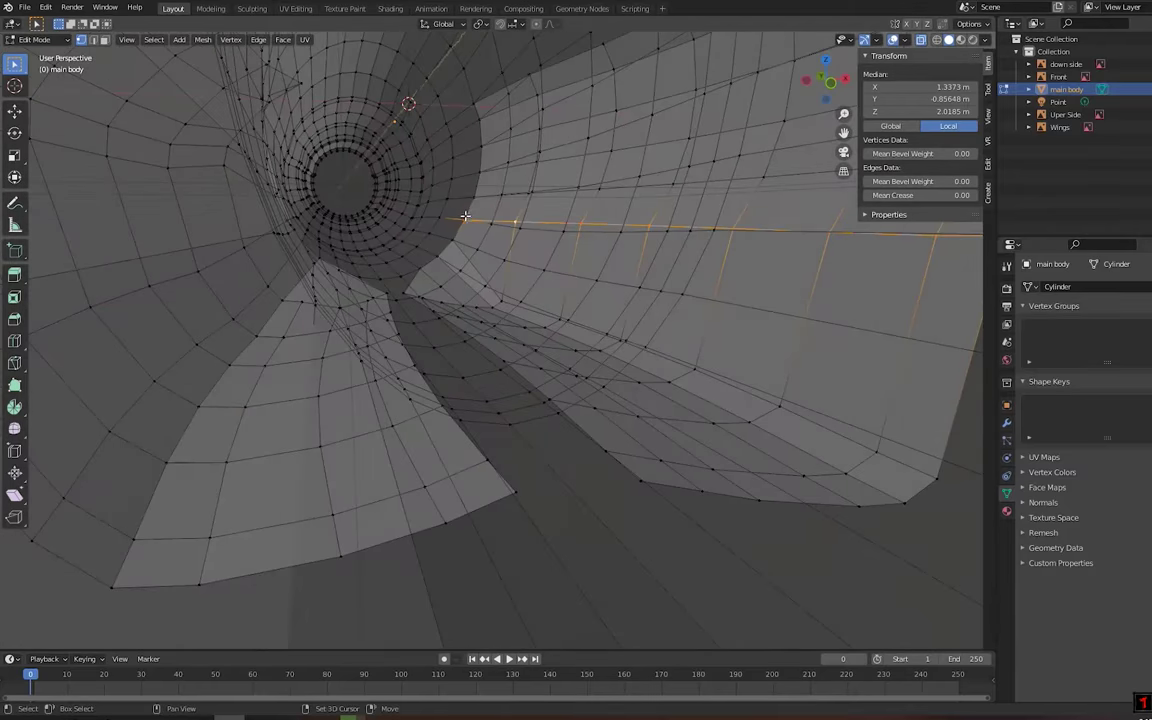
{"action": "key", "text": "KP_1"}
{"action": "middle_click_drag", "start_coordinate": [682, 339], "coordinate": [532, 275]}
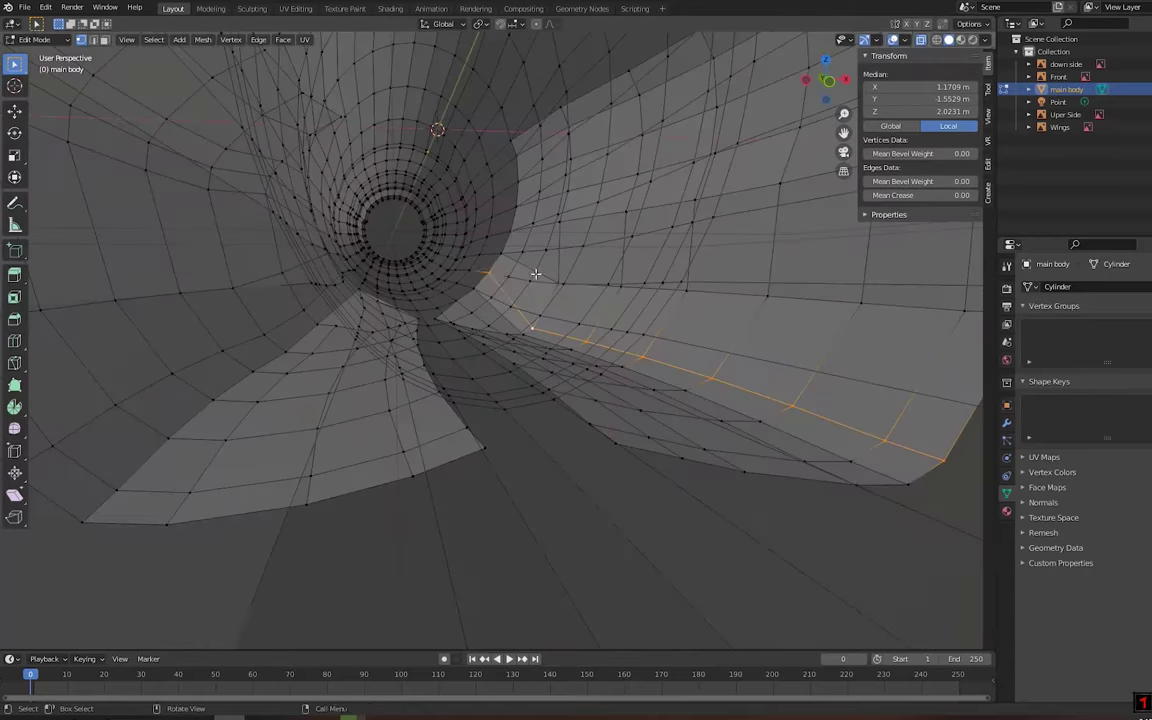
{"action": "key", "text": "KP_1"}
{"action": "middle_click_drag", "start_coordinate": [613, 362], "coordinate": [558, 347]}
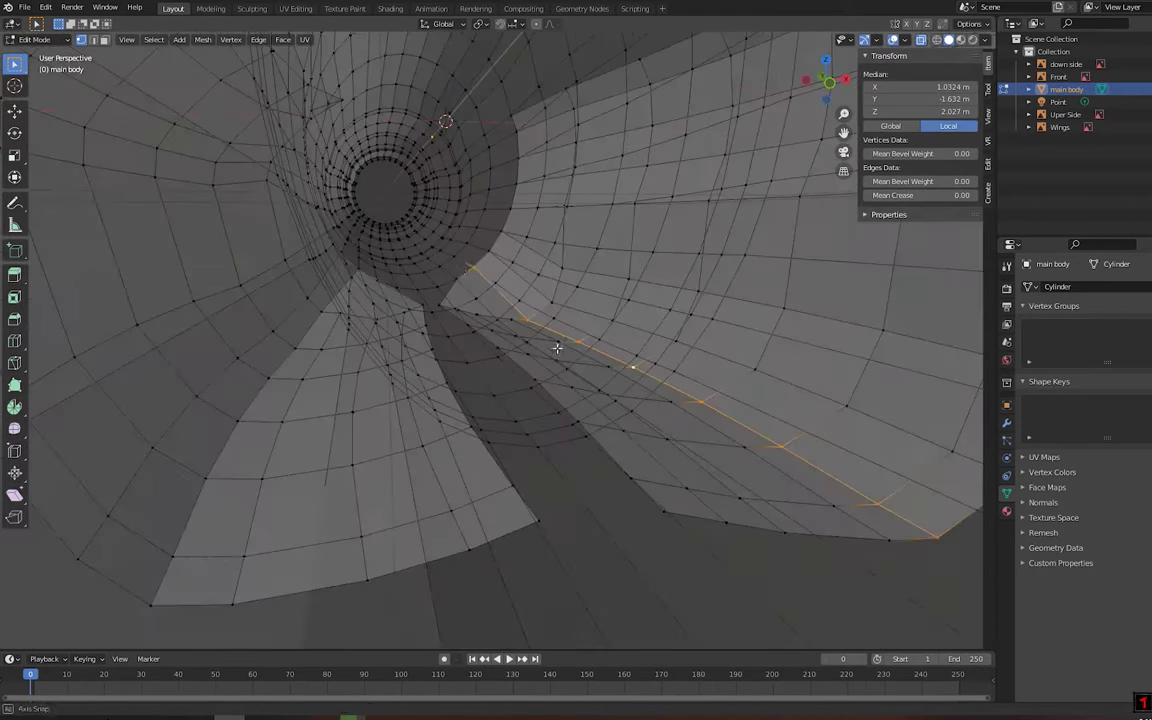
{"action": "key", "text": "KP_1"}
{"action": "mouse_move", "coordinate": [658, 378]}
{"action": "middle_mouse_down"}
{"action": "mouse_move", "coordinate": [689, 419]}
{"action": "mouse_move", "coordinate": [612, 450]}
{"action": "mouse_move", "coordinate": [799, 308]}
{"action": "middle_mouse_up"}
{"action": "key", "text": "KP_1"}
{"action": "left_click", "coordinate": [704, 417]}
{"action": "key", "text": "KP_1"}
Move the intake's upper vertices in Front Ortho, undoing the misplaced attempts
{"action": "scroll", "coordinate": [612, 450], "scroll_direction": "up", "scroll_amount": 2}
{"action": "key", "text": "KP_1"}
{"action": "key", "text": "g"}
{"action": "left_click", "coordinate": [632, 343]}
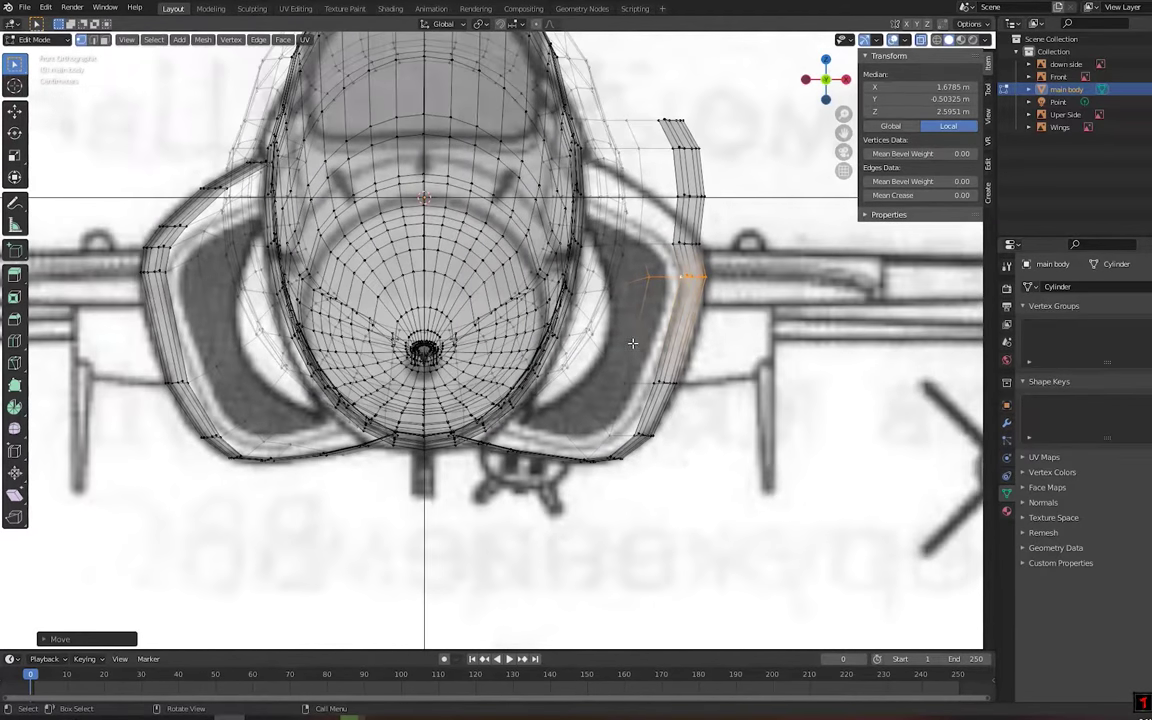
{"action": "key", "text": "ctrl+z"}
{"action": "scroll", "coordinate": [671, 321], "scroll_direction": "up", "scroll_amount": 3}
{"action": "middle_click_drag", "start_coordinate": [671, 321], "coordinate": [497, 250]}
{"action": "key", "text": "KP_1"}
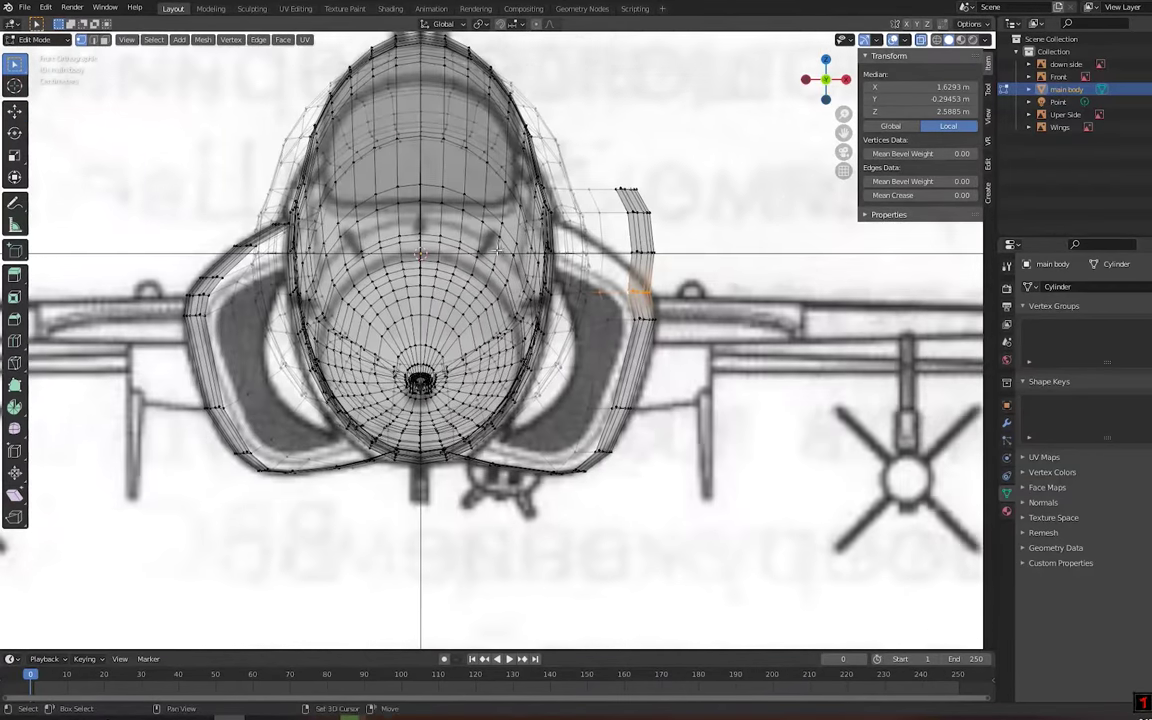
{"action": "key", "text": "ctrl+z"}
{"action": "scroll", "coordinate": [613, 247], "scroll_direction": "up", "scroll_amount": 3}
{"action": "middle_click_drag", "start_coordinate": [613, 247], "coordinate": [488, 248]}
{"action": "key", "text": "KP_1"}
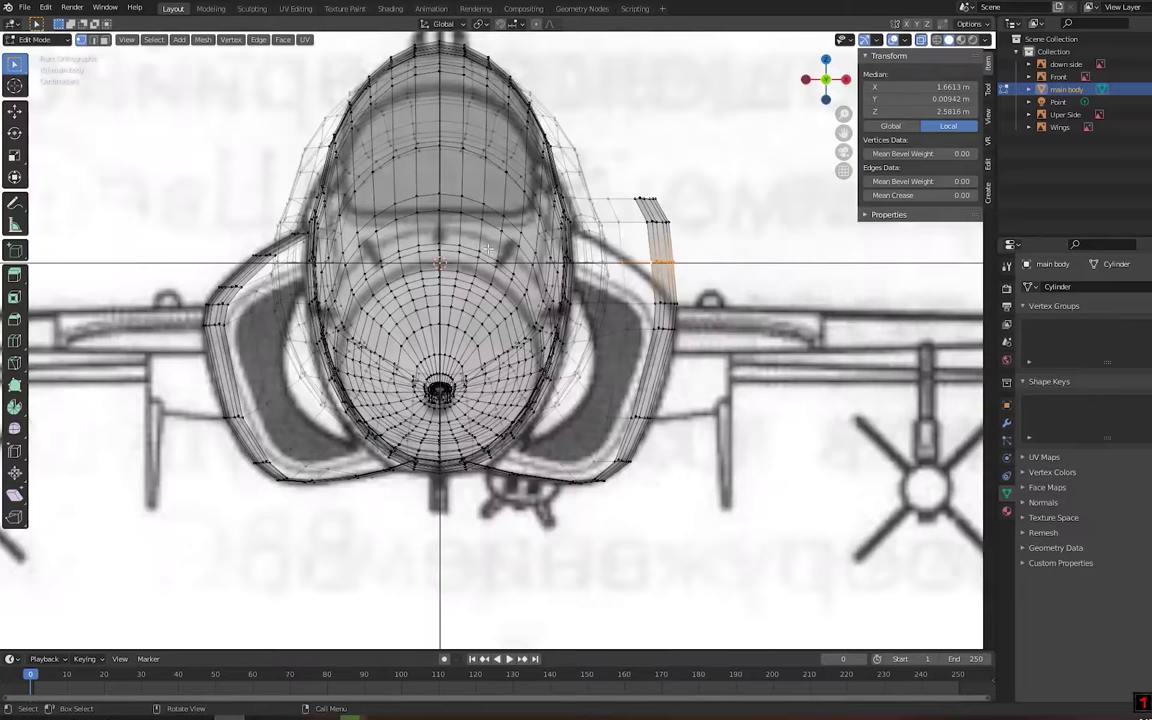
Retry placing the upper intake vertices, then scale them in against the fuselage
{"action": "key", "text": "ctrl+z"}
{"action": "scroll", "coordinate": [629, 220], "scroll_direction": "up", "scroll_amount": 3}
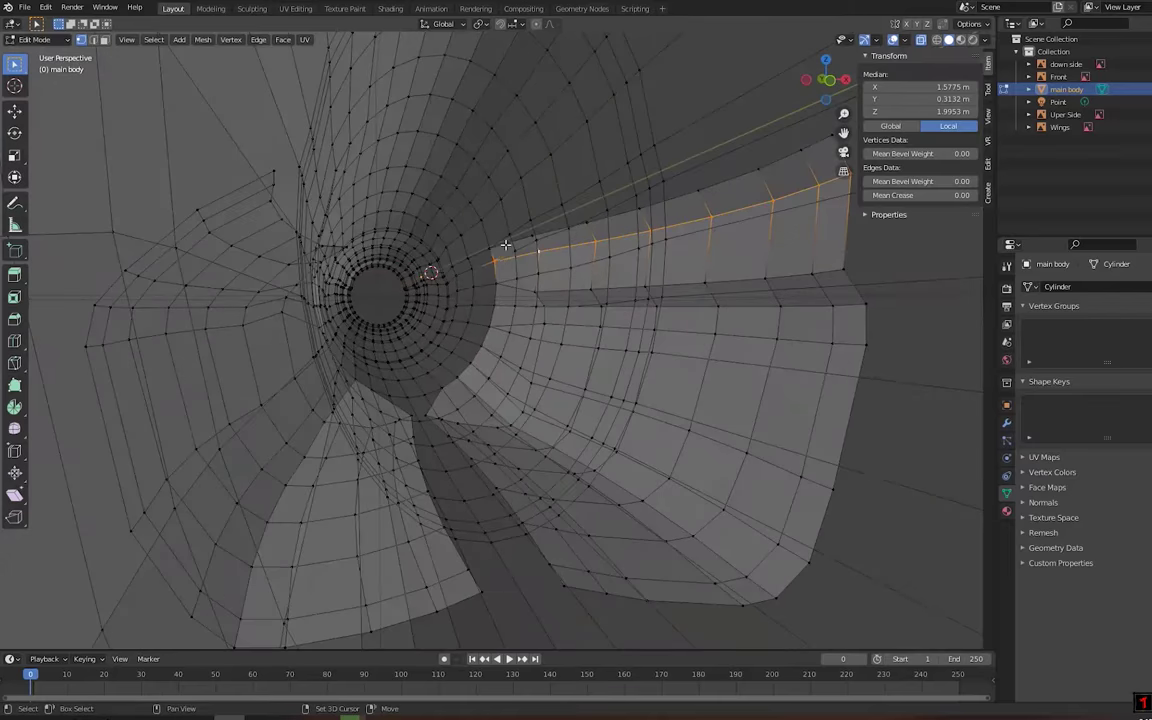
{"action": "middle_click_drag", "start_coordinate": [629, 220], "coordinate": [476, 243]}
{"action": "key", "text": "KP_1"}
{"action": "left_click", "coordinate": [626, 260]}
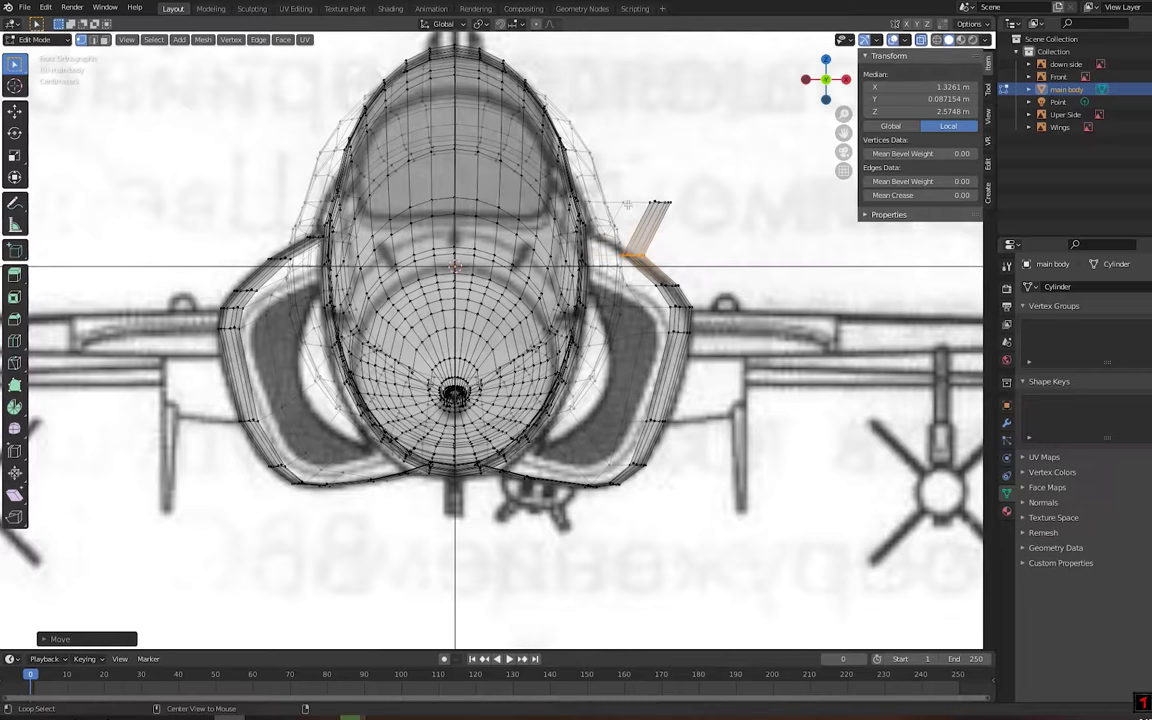
{"action": "key", "text": "ctrl+z"}
{"action": "scroll", "coordinate": [643, 233], "scroll_direction": "up", "scroll_amount": 1}
{"action": "key", "text": "KP_1"}
{"action": "mouse_move", "coordinate": [643, 233]}
{"action": "middle_mouse_down"}
{"action": "mouse_move", "coordinate": [717, 255]}
{"action": "mouse_move", "coordinate": [560, 262]}
{"action": "mouse_move", "coordinate": [762, 281]}
{"action": "mouse_move", "coordinate": [600, 300]}
{"action": "mouse_move", "coordinate": [313, 399]}
{"action": "middle_mouse_up"}
{"action": "left_click", "coordinate": [709, 276]}
{"action": "scroll", "coordinate": [532, 260], "scroll_direction": "up", "scroll_amount": 3}
{"action": "key", "text": "ctrl+z"}
{"action": "scroll", "coordinate": [762, 281], "scroll_direction": "down", "scroll_amount": 5}
{"action": "key", "text": "s"}
{"action": "key", "text": "Return"}
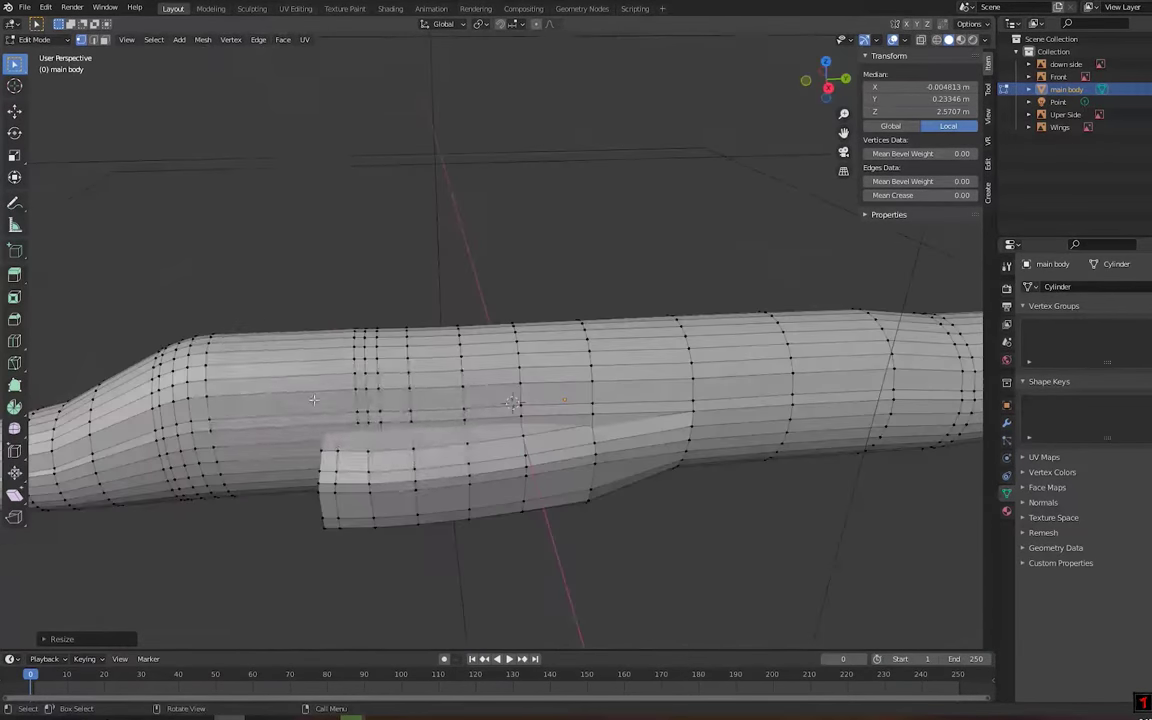
Apply Smooth Vertices to the selected intake edge vertices
{"action": "right_click", "coordinate": [313, 399]}
{"action": "left_click", "coordinate": [283, 329]}
{"action": "mouse_move", "coordinate": [283, 329]}
{"action": "middle_mouse_down"}
{"action": "mouse_move", "coordinate": [450, 300]}
{"action": "mouse_move", "coordinate": [700, 400]}
{"action": "middle_mouse_up"}
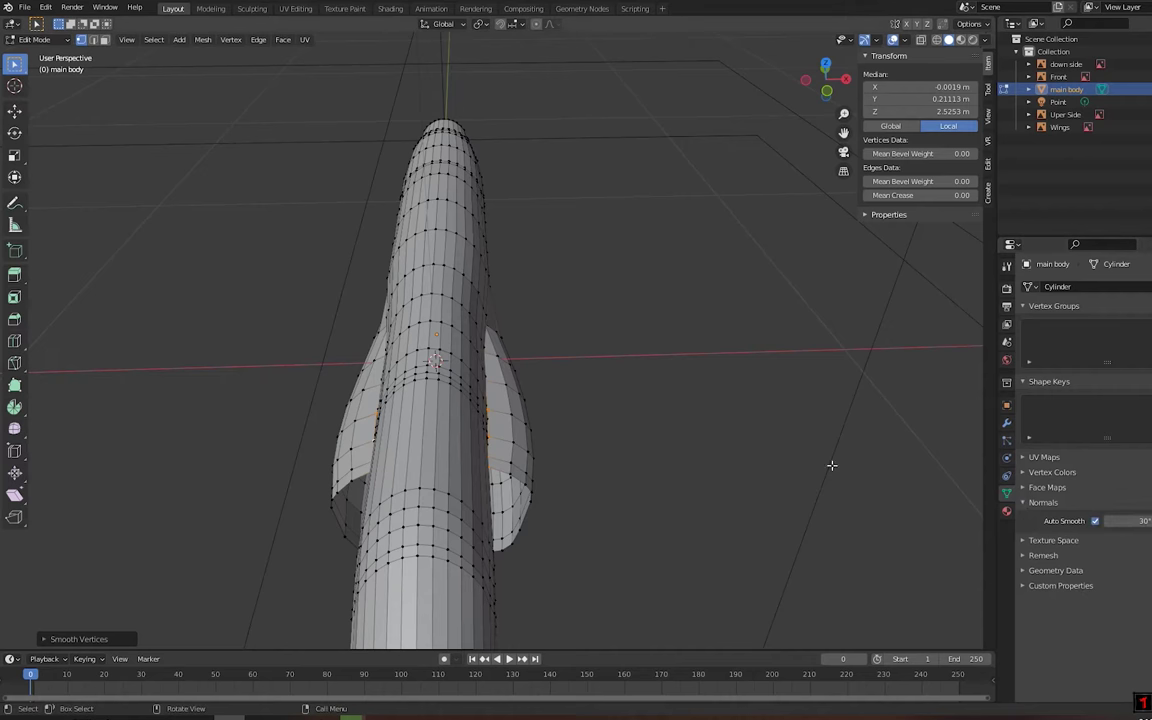
{"action": "mouse_move", "coordinate": [831, 465]}
{"action": "middle_mouse_down"}
{"action": "mouse_move", "coordinate": [700, 350]}
{"action": "mouse_move", "coordinate": [643, 337]}
{"action": "middle_mouse_up"}
{"action": "key", "text": "KP_1"}
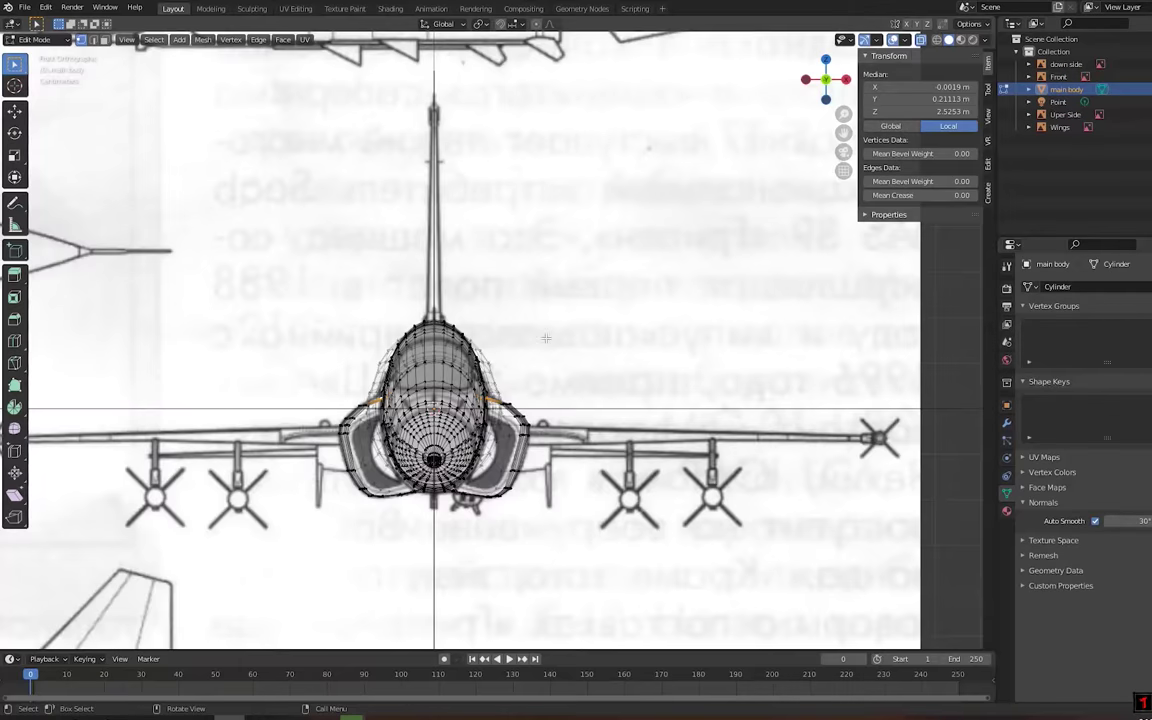
{"action": "key", "text": "KP_Decimal"}
{"action": "middle_click_drag", "start_coordinate": [520, 226], "coordinate": [630, 314]}
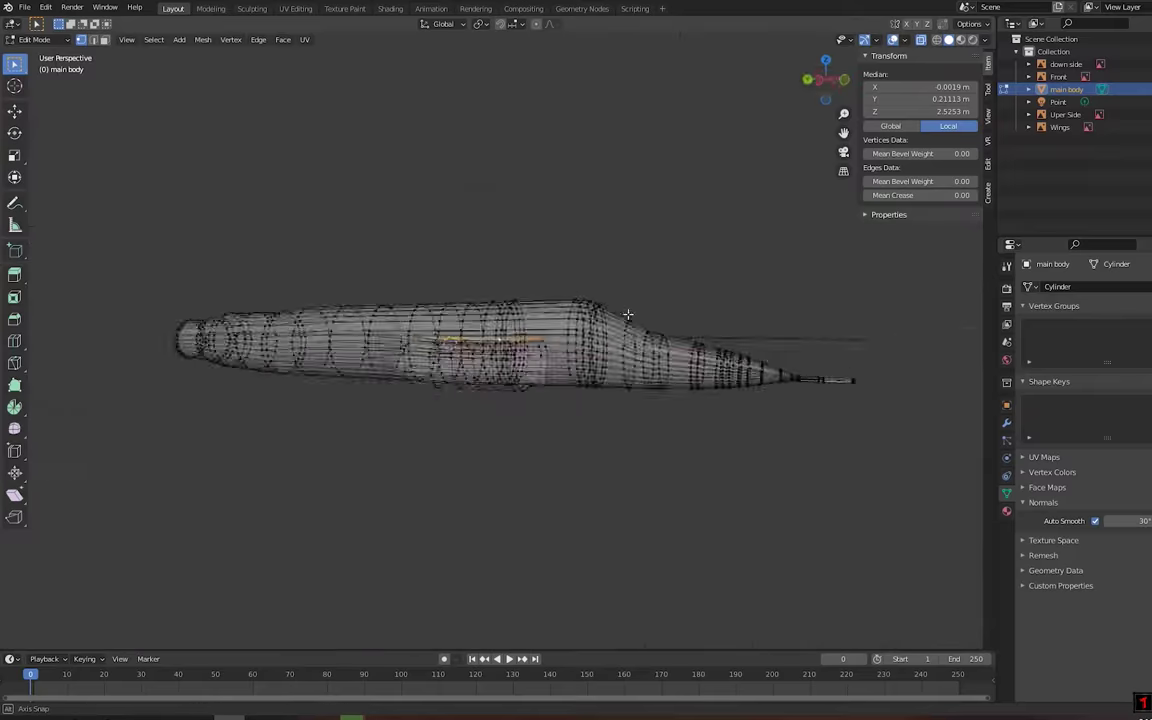
In Right Ortho, select a fuselage vertex and move it toward the side blueprint's curve
{"action": "key", "text": "KP_3"}
{"action": "scroll", "coordinate": [500, 371], "scroll_direction": "up", "scroll_amount": 2}
{"action": "left_click", "coordinate": [443, 363]}
{"action": "middle_click_drag", "start_coordinate": [500, 371], "coordinate": [668, 421]}
{"action": "key", "text": "KP_3"}
{"action": "key", "text": "g"}
{"action": "key", "text": "KP_3"}
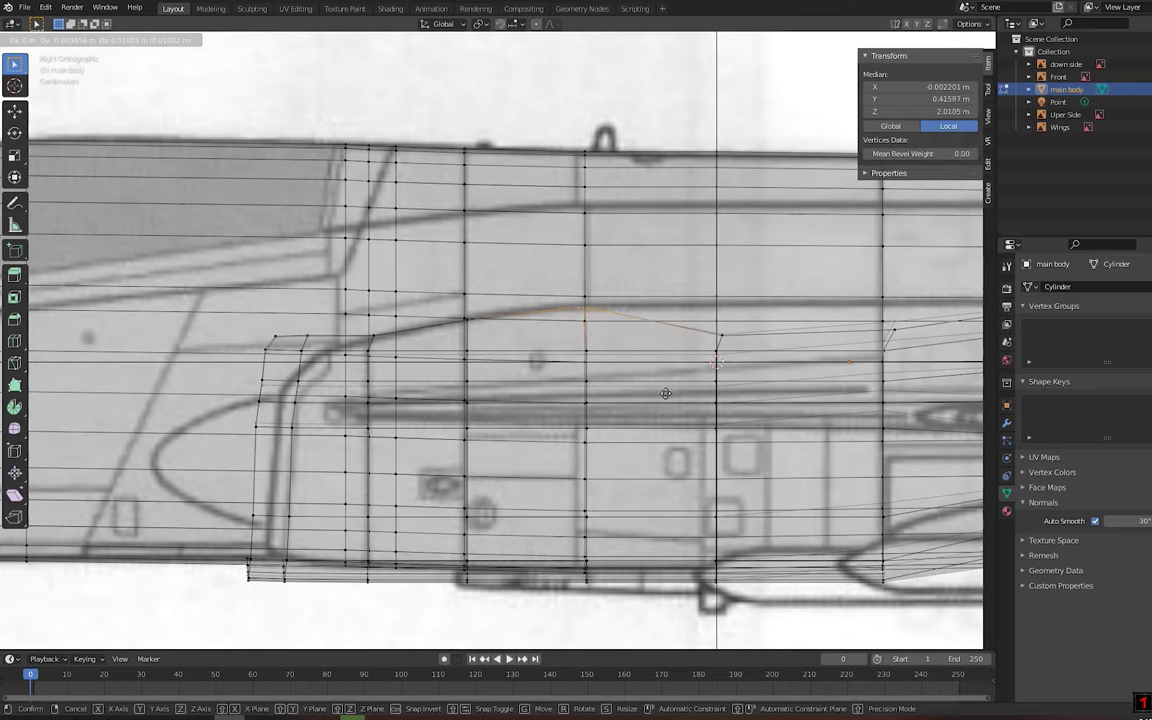
Move the upper intake vertices onto the side blueprint's curve and scale the next edge
{"action": "left_click", "coordinate": [665, 393]}
{"action": "scroll", "coordinate": [576, 386], "scroll_direction": "up", "scroll_amount": 2}
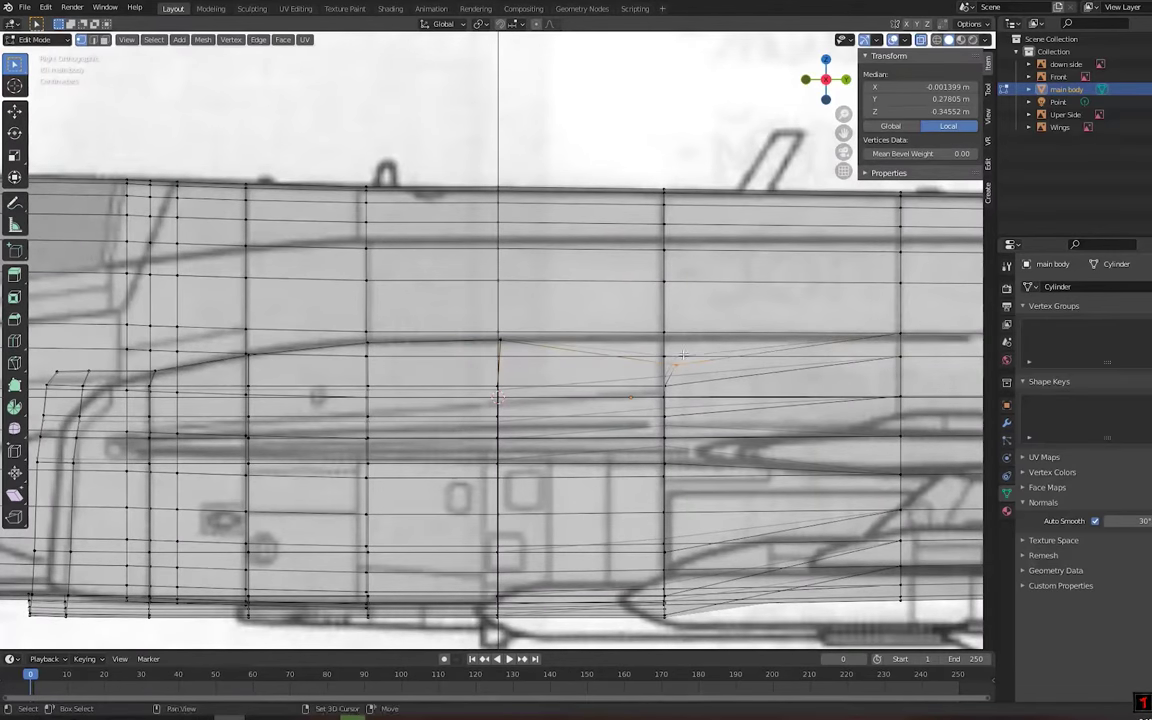
{"action": "middle_click_drag", "start_coordinate": [683, 355], "coordinate": [600, 400]}
{"action": "key", "text": "KP_3"}
{"action": "scroll", "coordinate": [600, 400], "scroll_direction": "down", "scroll_amount": 2}
{"action": "key", "text": "g"}
{"action": "left_click", "coordinate": [390, 443]}
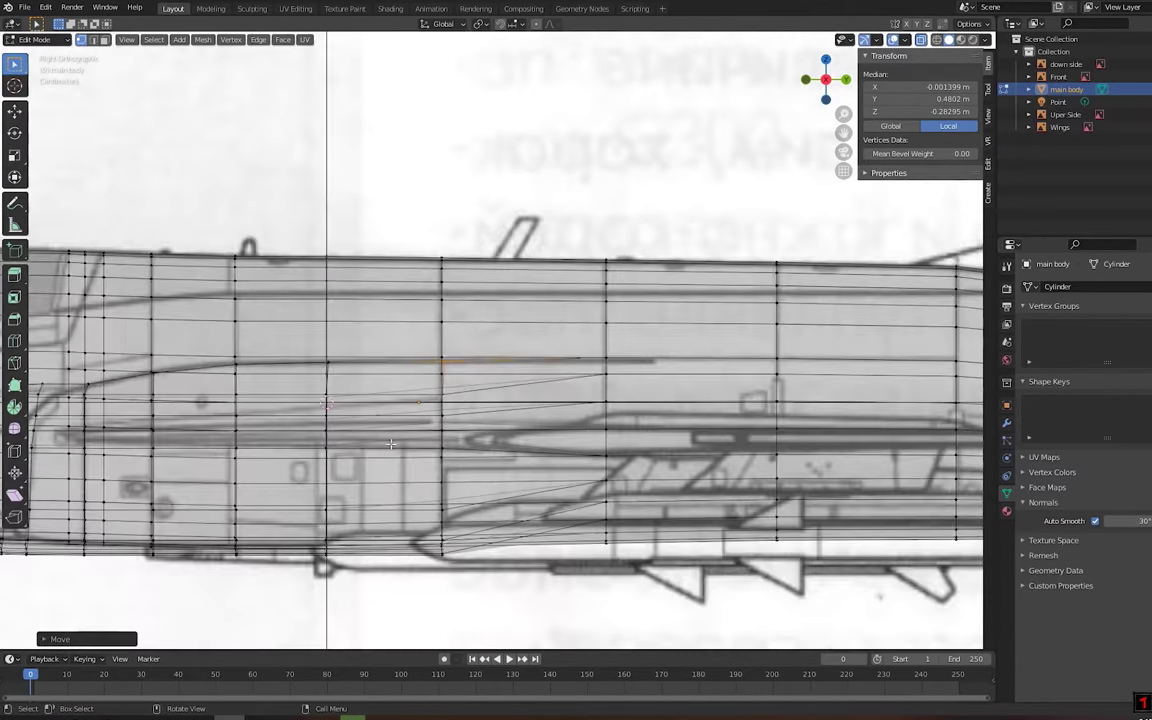
{"action": "mouse_move", "coordinate": [390, 443]}
{"action": "middle_mouse_down"}
{"action": "mouse_move", "coordinate": [512, 334]}
{"action": "mouse_move", "coordinate": [537, 330]}
{"action": "middle_mouse_up"}
{"action": "left_click", "coordinate": [521, 400]}
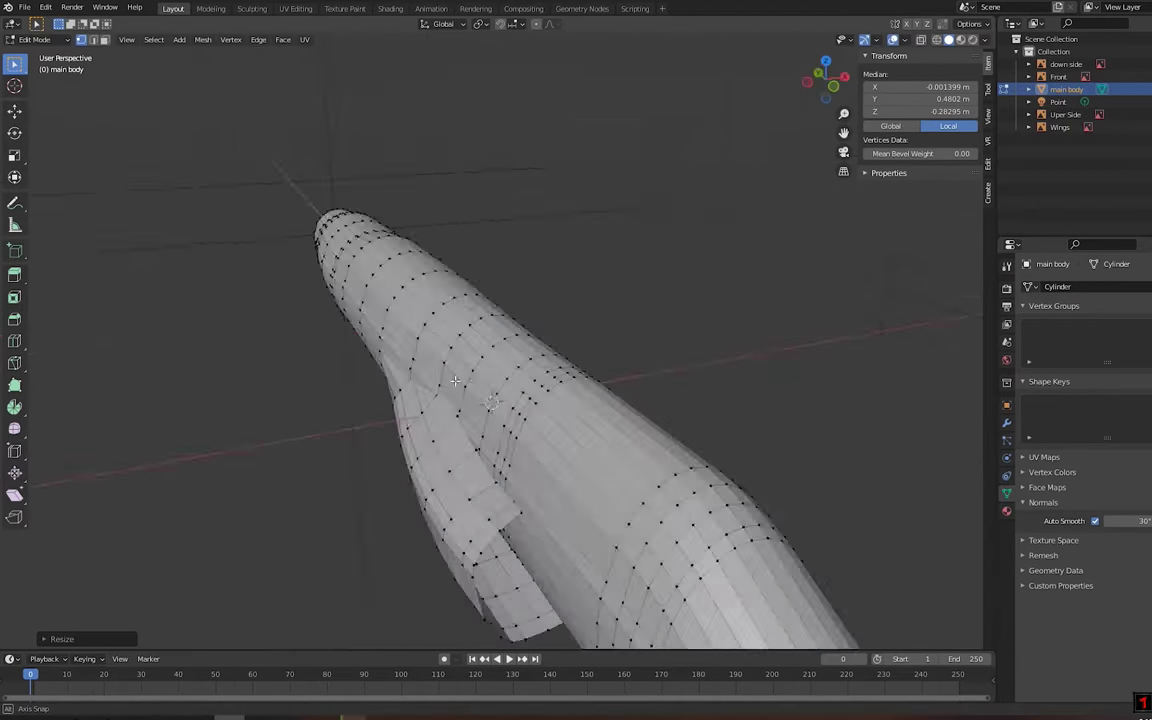
{"action": "middle_click_drag", "start_coordinate": [521, 400], "coordinate": [413, 445]}
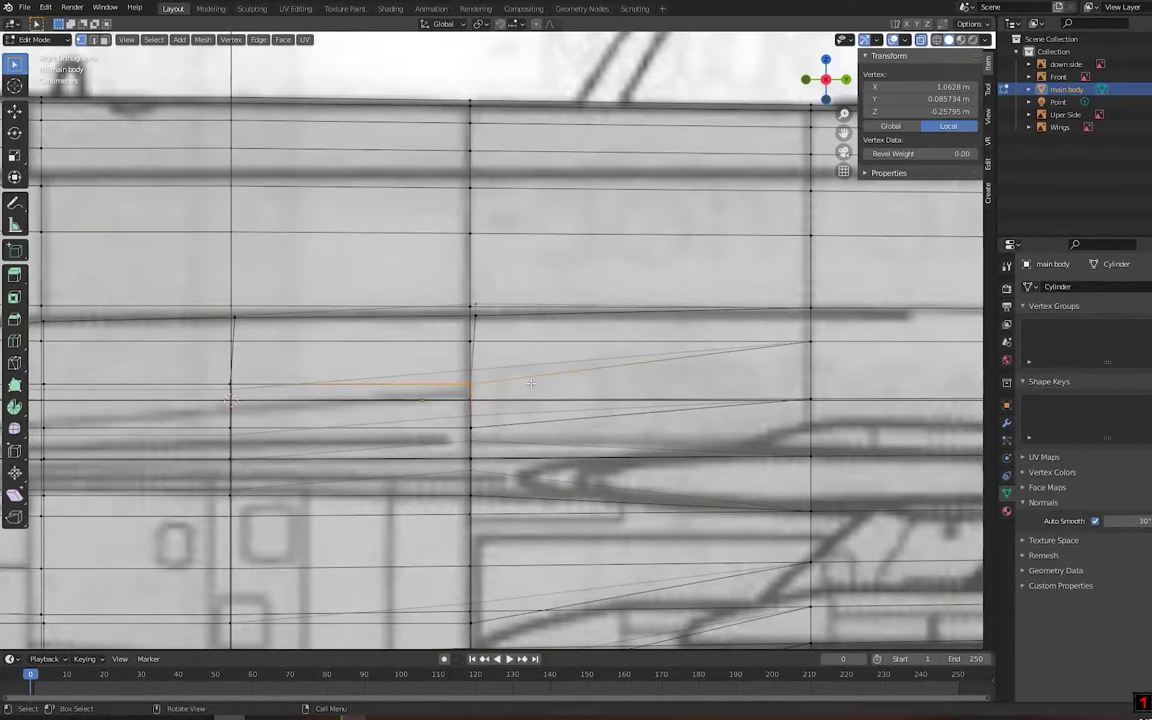
{"action": "middle_click_drag", "start_coordinate": [530, 383], "coordinate": [695, 406]}
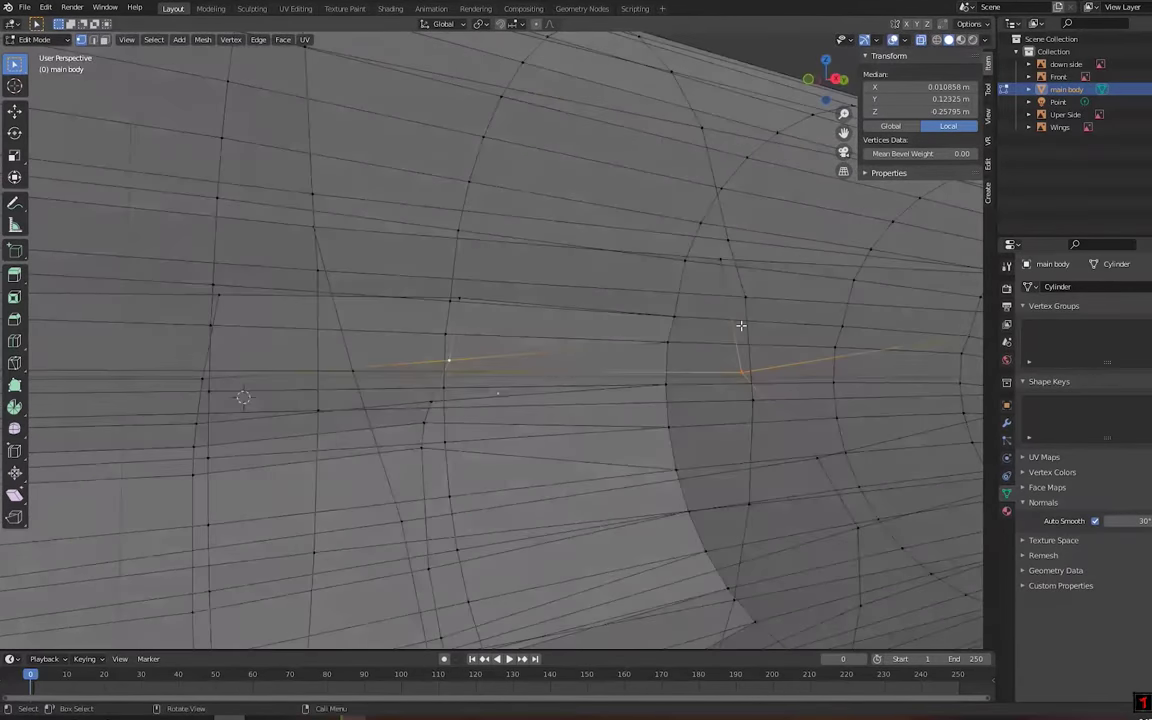
Scale the selected fuselage vertices along the X axis
{"action": "key", "text": "g"}
{"action": "key", "text": "s"}
{"action": "key", "text": "x"}
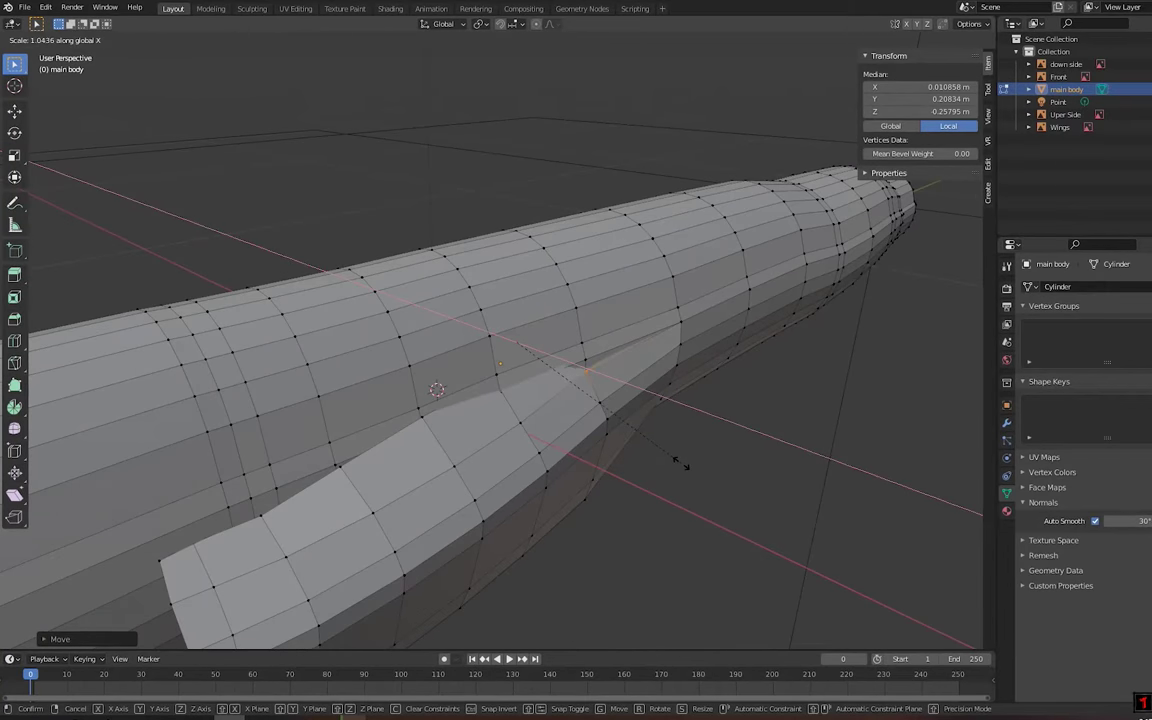
{"action": "left_click", "coordinate": [680, 463]}
{"action": "mouse_move", "coordinate": [680, 463]}
{"action": "middle_mouse_down"}
{"action": "mouse_move", "coordinate": [543, 315]}
{"action": "mouse_move", "coordinate": [536, 401]}
{"action": "mouse_move", "coordinate": [635, 294]}
{"action": "mouse_move", "coordinate": [591, 406]}
{"action": "mouse_move", "coordinate": [597, 314]}
{"action": "mouse_move", "coordinate": [382, 323]}
{"action": "mouse_move", "coordinate": [533, 305]}
{"action": "middle_mouse_up"}
In Front Ortho with X-ray on, adjust the intake area vertices against the blueprint
{"action": "key", "text": "KP_1"}
{"action": "key", "text": "g"}
{"action": "right_click", "coordinate": [537, 403]}
{"action": "key", "text": "alt+z"}
{"action": "key", "text": "alt+z"}
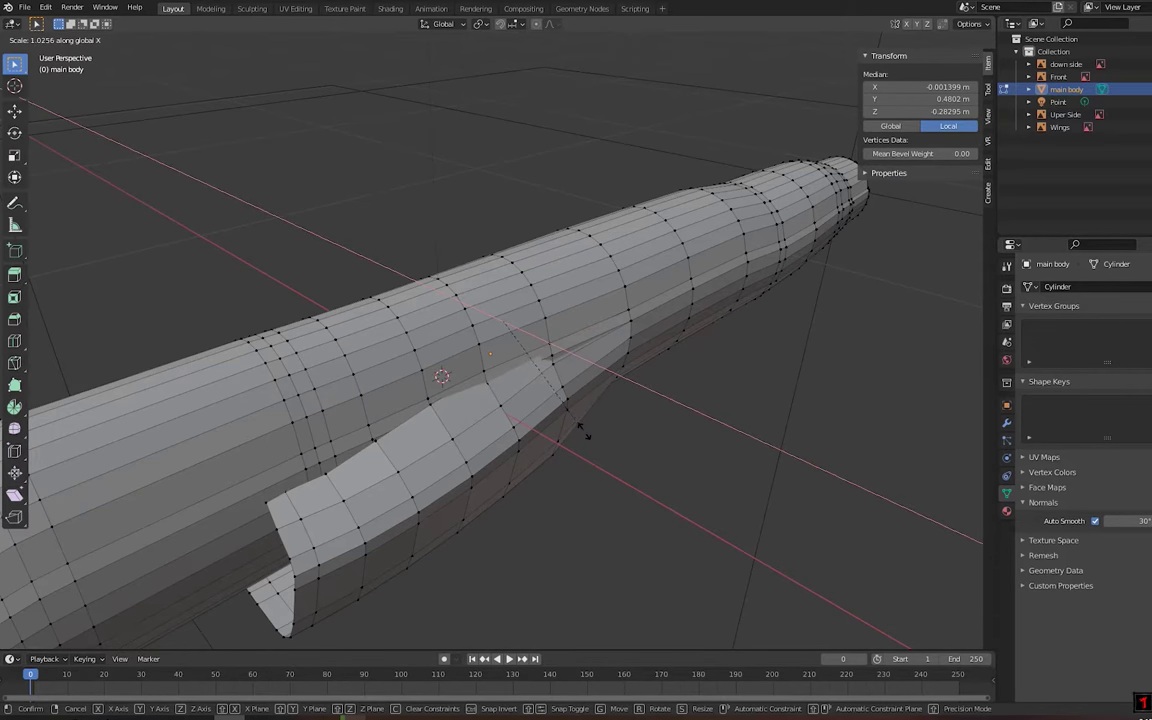
{"action": "left_click", "coordinate": [583, 430]}
{"action": "key", "text": "KP_1"}
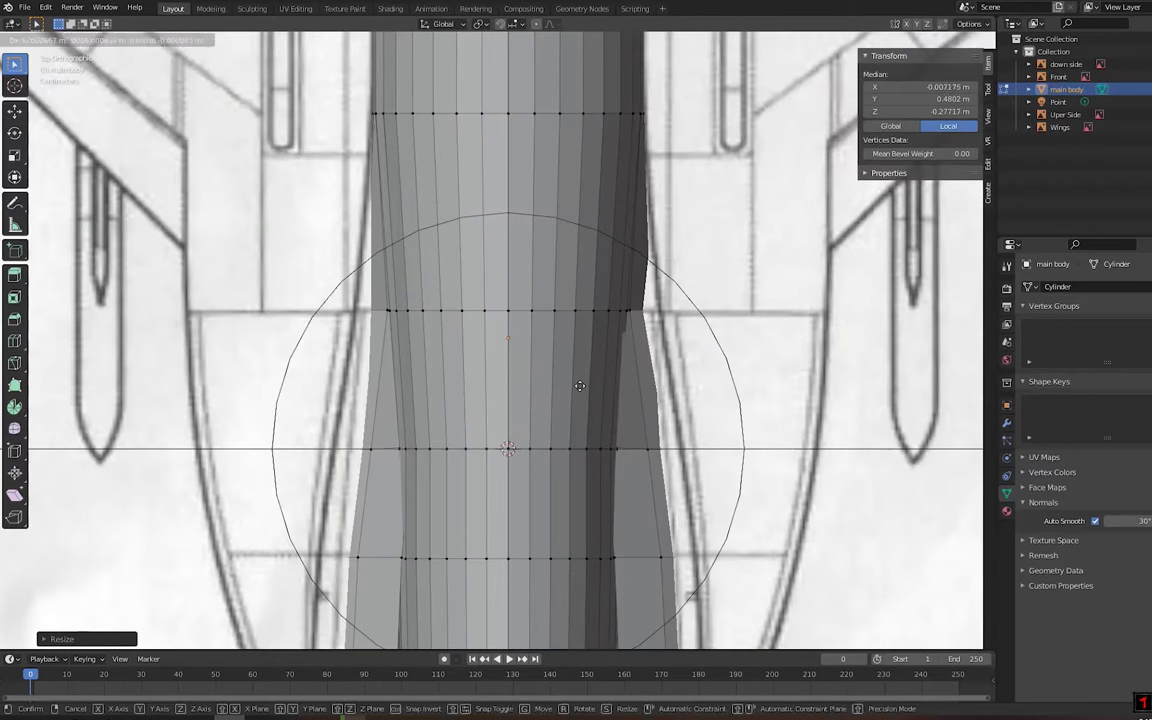
{"action": "left_click", "coordinate": [611, 382]}
Select a single vertex at the intake join and return to solid display
{"action": "mouse_move", "coordinate": [611, 382]}
{"action": "middle_mouse_down"}
{"action": "mouse_move", "coordinate": [390, 345]}
{"action": "mouse_move", "coordinate": [141, 392]}
{"action": "middle_mouse_up"}
{"action": "scroll", "coordinate": [390, 345], "scroll_direction": "up", "scroll_amount": 4}
{"action": "left_click", "coordinate": [940, 40]}
{"action": "mouse_move", "coordinate": [520, 300]}
{"action": "middle_mouse_down"}
{"action": "mouse_move", "coordinate": [575, 283]}
{"action": "mouse_move", "coordinate": [476, 325]}
{"action": "mouse_move", "coordinate": [527, 277]}
{"action": "middle_mouse_up"}
{"action": "key", "text": "alt+z"}
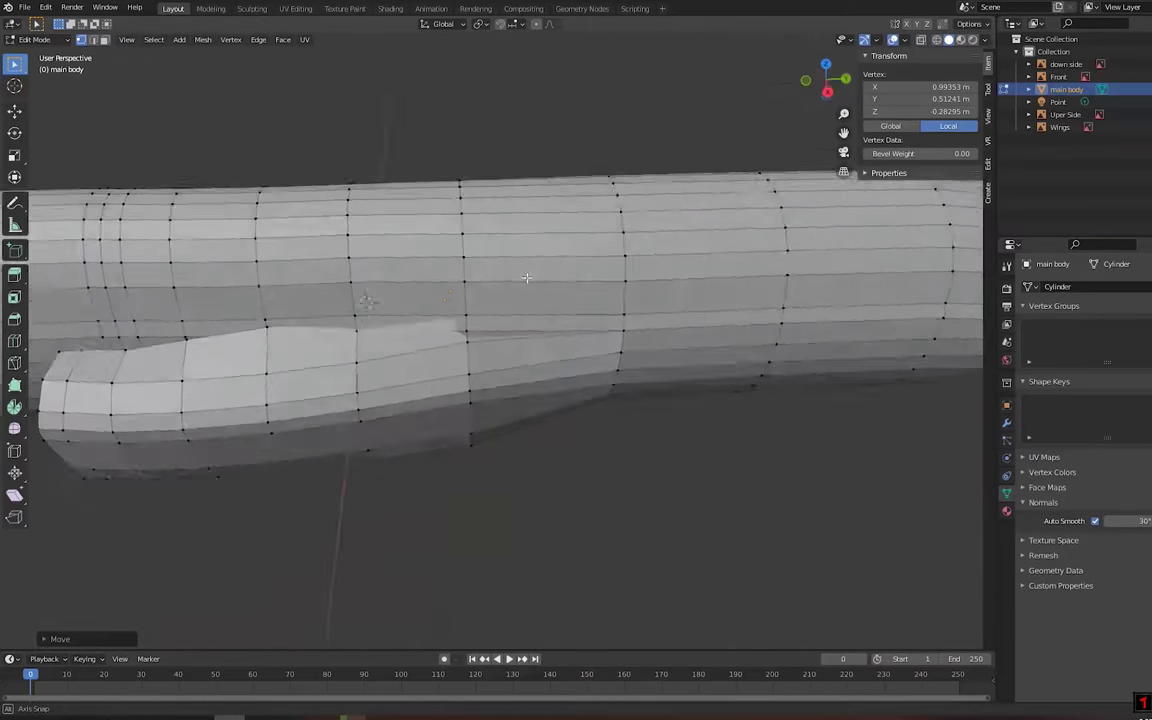
Nudge the intake-join vertex inward, reducing its local Y from 0.51241 m to 0.48715 m
{"action": "left_click", "coordinate": [525, 463]}
{"action": "mouse_move", "coordinate": [525, 463]}
{"action": "middle_mouse_down"}
{"action": "mouse_move", "coordinate": [453, 344]}
{"action": "mouse_move", "coordinate": [388, 323]}
{"action": "mouse_move", "coordinate": [421, 268]}
{"action": "mouse_move", "coordinate": [386, 277]}
{"action": "middle_mouse_up"}
{"action": "left_click", "coordinate": [440, 346]}
{"action": "scroll", "coordinate": [388, 323], "scroll_direction": "up", "scroll_amount": 5}
{"action": "left_click", "coordinate": [399, 289]}
{"action": "scroll", "coordinate": [386, 277], "scroll_direction": "up", "scroll_amount": 5}
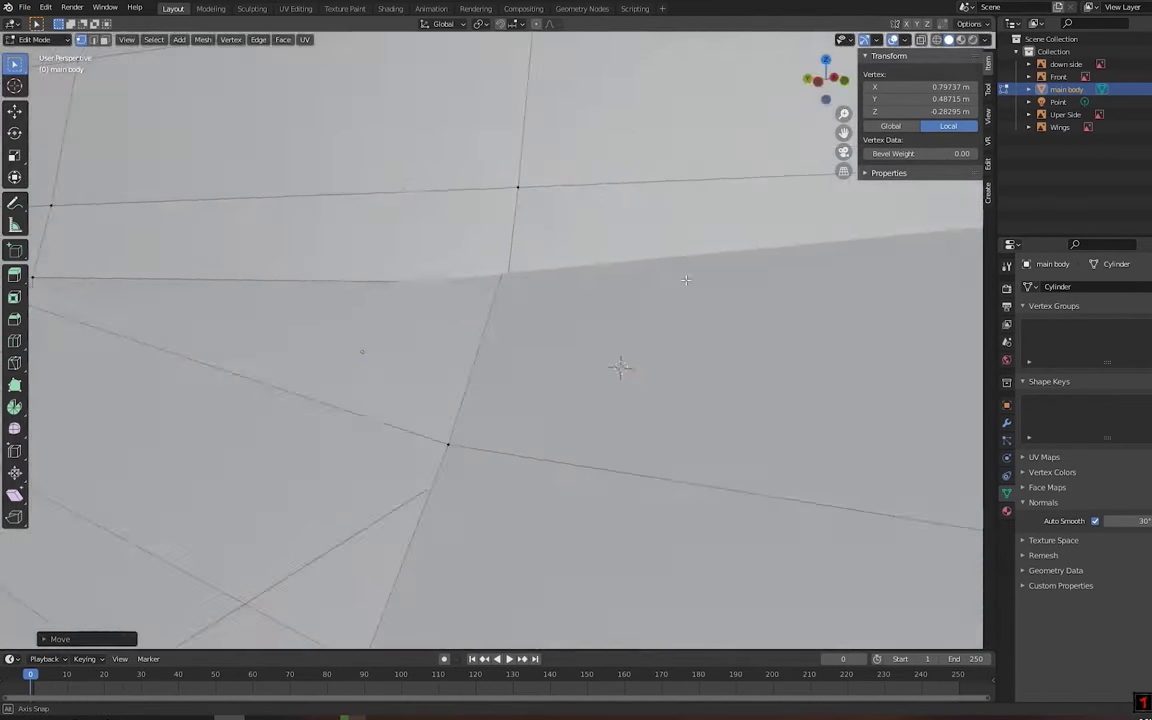
{"action": "scroll", "coordinate": [600, 350], "scroll_direction": "down", "scroll_amount": 5}
{"action": "mouse_move", "coordinate": [586, 342]}
{"action": "middle_mouse_down"}
{"action": "mouse_move", "coordinate": [450, 297]}
{"action": "mouse_move", "coordinate": [599, 370]}
{"action": "mouse_move", "coordinate": [540, 275]}
{"action": "mouse_move", "coordinate": [434, 395]}
{"action": "mouse_move", "coordinate": [466, 326]}
{"action": "mouse_move", "coordinate": [375, 341]}
{"action": "mouse_move", "coordinate": [440, 285]}
{"action": "mouse_move", "coordinate": [500, 263]}
{"action": "mouse_move", "coordinate": [401, 455]}
{"action": "mouse_move", "coordinate": [386, 442]}
{"action": "mouse_move", "coordinate": [552, 547]}
{"action": "middle_mouse_up"}
Cancel the extra move, enable X-ray, and select the intake opening edge loop
{"action": "key", "text": "ctrl+z"}
{"action": "key", "text": "Escape"}
{"action": "key", "text": "alt+z"}
{"action": "left_click", "coordinate": [401, 455], "text": "alt"}
Extrude the first side intake's opening loop outward into a lip
{"action": "key", "text": "g"}
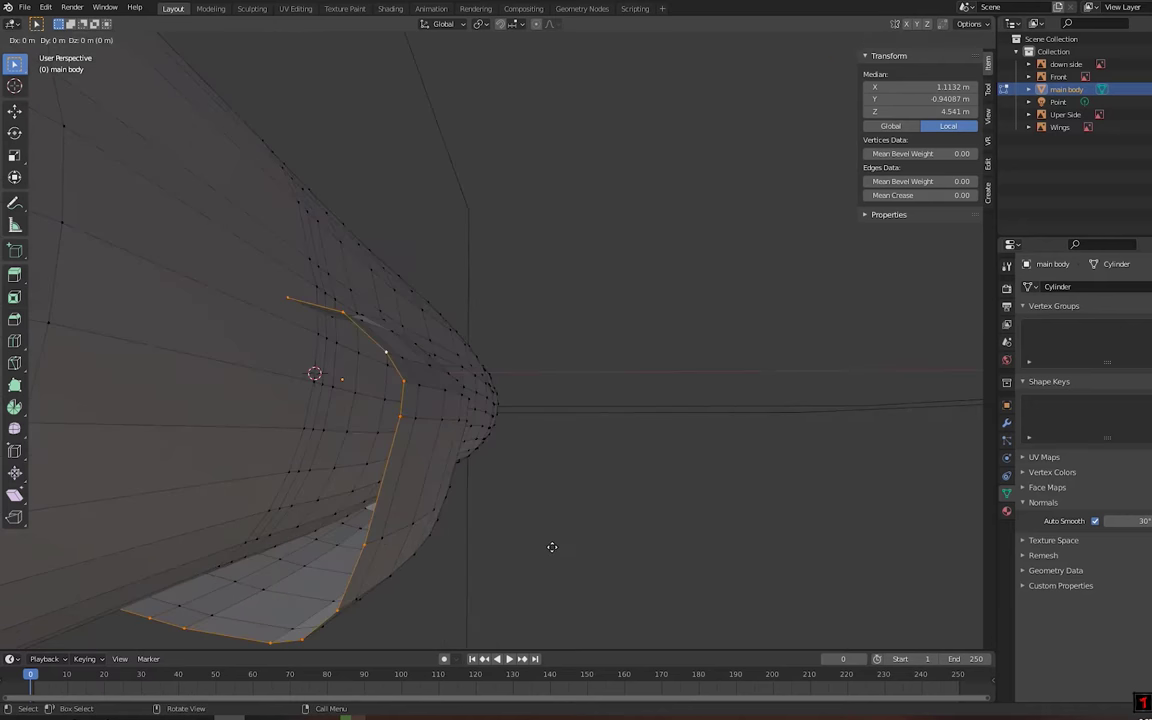
{"action": "key", "text": "Escape"}
{"action": "middle_click_drag", "start_coordinate": [543, 634], "coordinate": [501, 483], "text": "alt"}
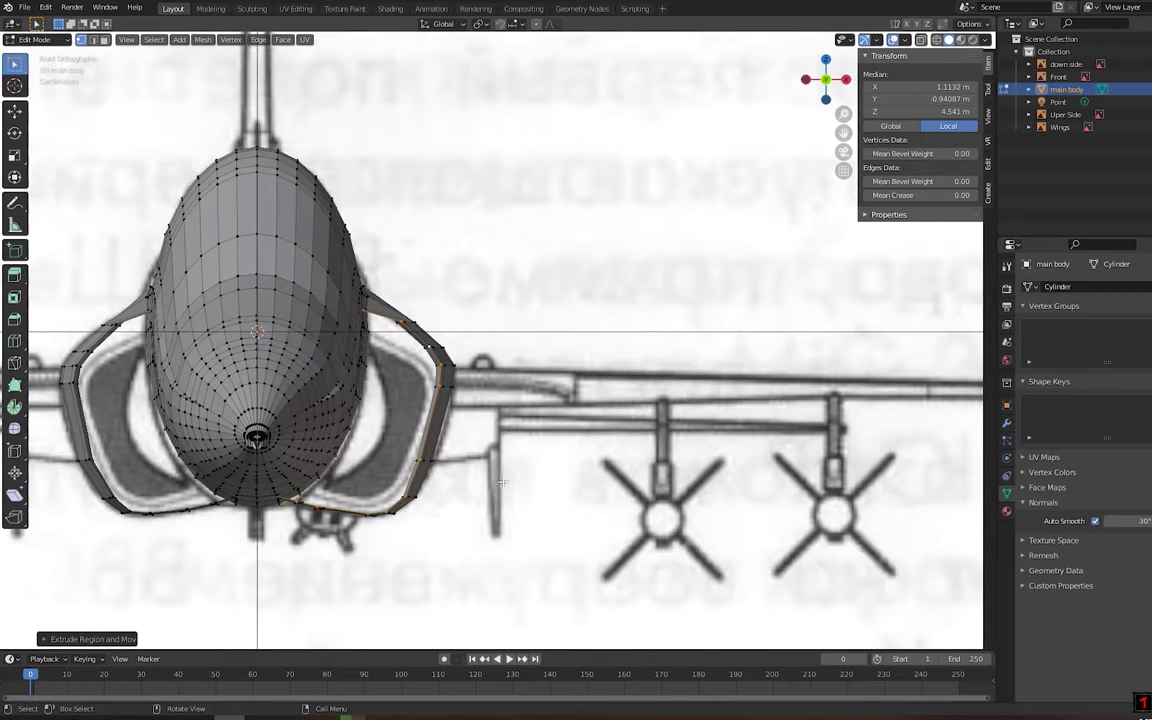
{"action": "left_click", "coordinate": [529, 617]}
{"action": "middle_click_drag", "start_coordinate": [529, 617], "coordinate": [524, 579]}
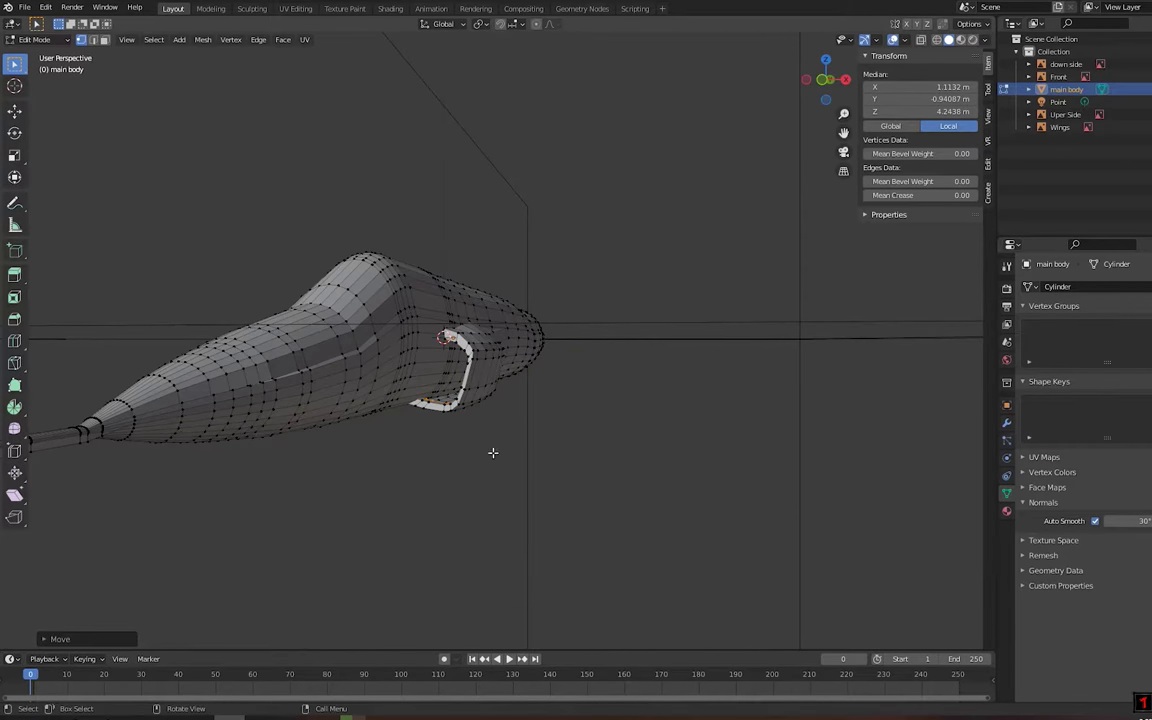
{"action": "scroll", "coordinate": [492, 452], "scroll_direction": "up", "scroll_amount": 5}
{"action": "mouse_move", "coordinate": [370, 397]}
{"action": "middle_mouse_down"}
{"action": "mouse_move", "coordinate": [357, 347]}
{"action": "mouse_move", "coordinate": [684, 257]}
{"action": "mouse_move", "coordinate": [487, 189]}
{"action": "mouse_move", "coordinate": [648, 296]}
{"action": "mouse_move", "coordinate": [609, 314]}
{"action": "middle_mouse_up"}
Bevel the first intake lip's edges into a rounded rim, then deselect it
{"action": "key", "text": "ctrl+b"}
{"action": "left_click", "coordinate": [707, 242]}
{"action": "left_click", "coordinate": [543, 213]}
{"action": "key", "text": "alt+a"}
{"action": "scroll", "coordinate": [609, 314], "scroll_direction": "up", "scroll_amount": 5}
{"action": "middle_click_drag", "start_coordinate": [527, 350], "coordinate": [417, 329]}
{"action": "scroll", "coordinate": [417, 329], "scroll_direction": "down", "scroll_amount": 5}
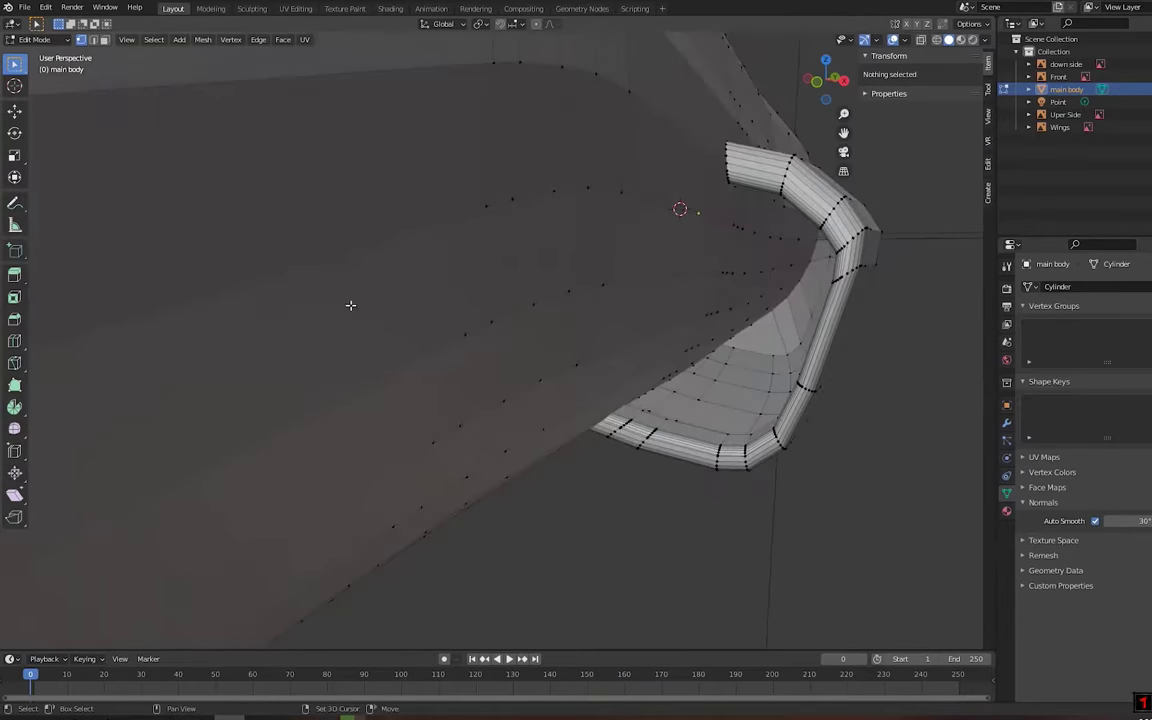
Select the other intake's opening loop and extrude it into a second lip
{"action": "left_click", "coordinate": [350, 306]}
{"action": "mouse_move", "coordinate": [350, 306]}
{"action": "middle_mouse_down"}
{"action": "mouse_move", "coordinate": [398, 540]}
{"action": "mouse_move", "coordinate": [417, 489]}
{"action": "mouse_move", "coordinate": [378, 437]}
{"action": "middle_mouse_up"}
{"action": "left_click", "coordinate": [418, 519]}
{"action": "scroll", "coordinate": [417, 489], "scroll_direction": "up", "scroll_amount": 3}
{"action": "key", "text": "KP_1"}
{"action": "scroll", "coordinate": [396, 545], "scroll_direction": "up", "scroll_amount": 4}
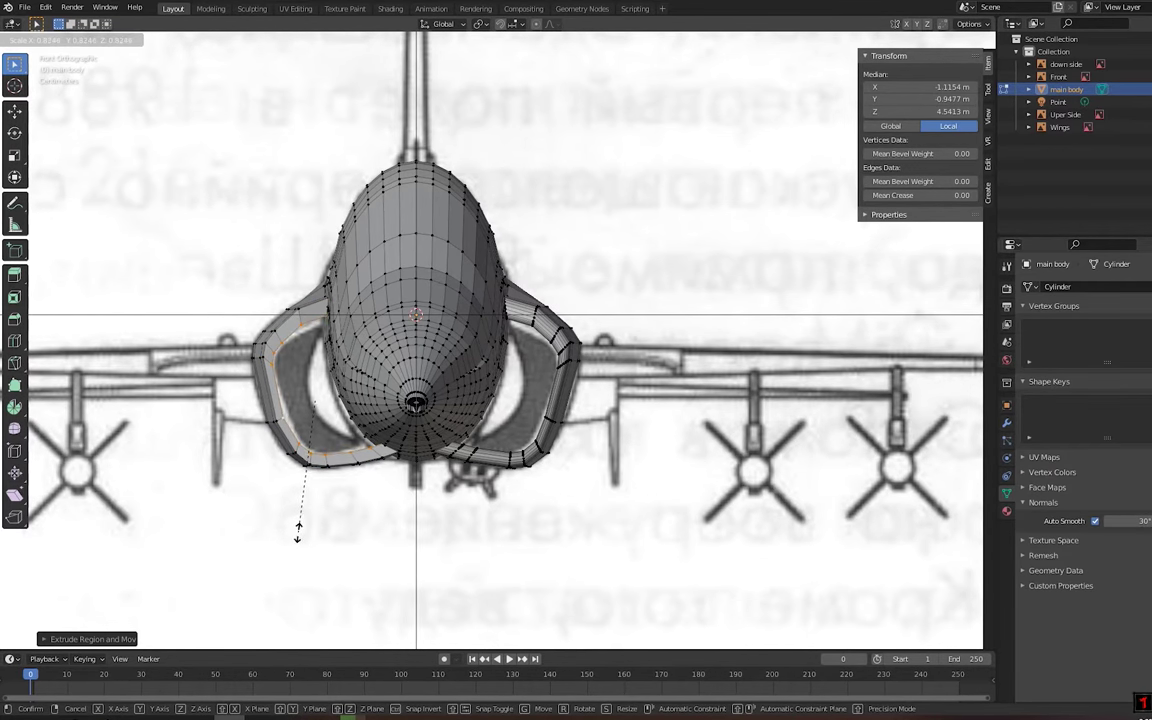
{"action": "left_click", "coordinate": [297, 531]}
{"action": "mouse_move", "coordinate": [297, 531]}
{"action": "middle_mouse_down"}
{"action": "mouse_move", "coordinate": [255, 478]}
{"action": "mouse_move", "coordinate": [378, 499]}
{"action": "mouse_move", "coordinate": [348, 345]}
{"action": "mouse_move", "coordinate": [372, 270]}
{"action": "middle_mouse_up"}
Bevel the second intake lip's edges, then deselect everything to inspect both lips
{"action": "scroll", "coordinate": [339, 424], "scroll_direction": "up", "scroll_amount": 5}
{"action": "scroll", "coordinate": [339, 424], "scroll_direction": "down", "scroll_amount": 5}
{"action": "scroll", "coordinate": [348, 345], "scroll_direction": "up", "scroll_amount": 5}
{"action": "left_click", "coordinate": [325, 359]}
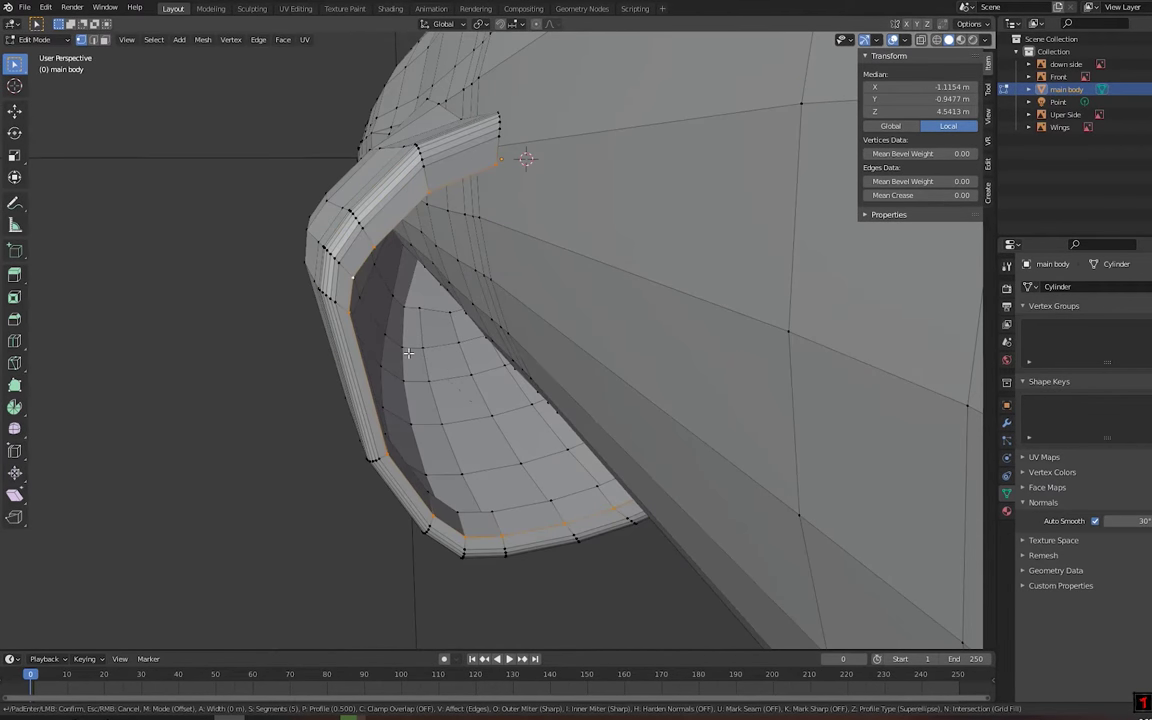
{"action": "mouse_move", "coordinate": [395, 352]}
{"action": "middle_mouse_down"}
{"action": "mouse_move", "coordinate": [319, 206]}
{"action": "mouse_move", "coordinate": [627, 437]}
{"action": "mouse_move", "coordinate": [597, 360]}
{"action": "middle_mouse_up"}
{"action": "key", "text": "alt+a"}
{"action": "scroll", "coordinate": [518, 371], "scroll_direction": "down", "scroll_amount": 3}
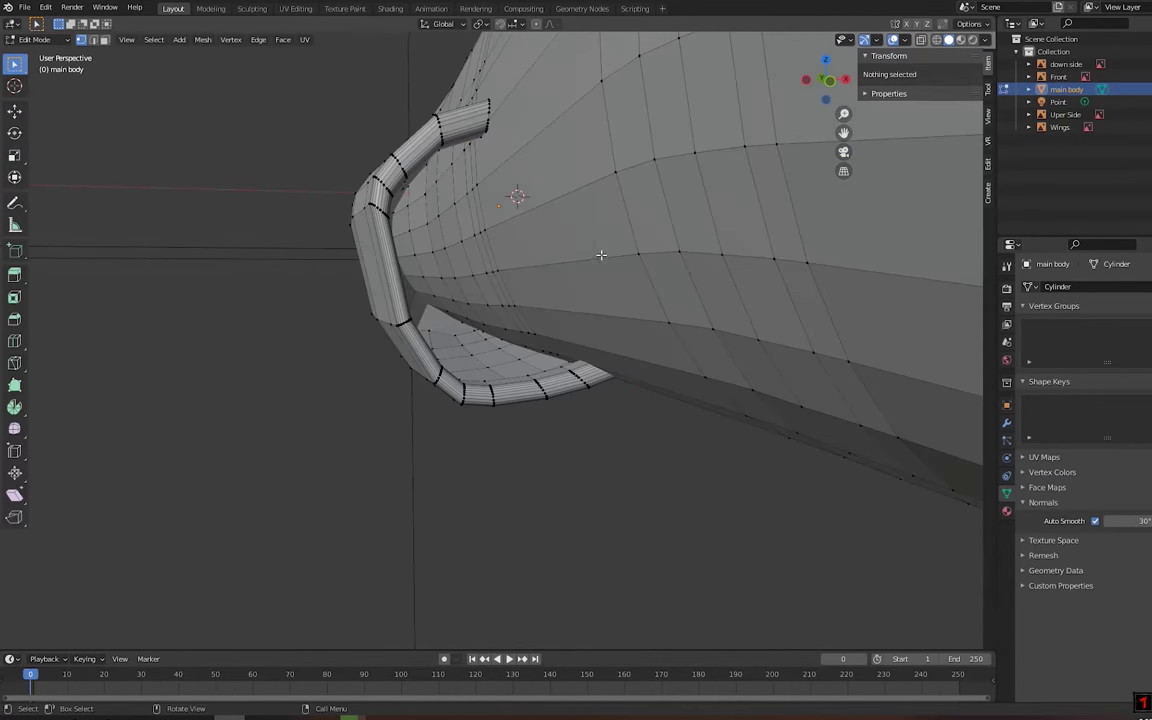
Add a new edge loop on the fuselage just behind the intake
{"action": "middle_click_drag", "start_coordinate": [600, 255], "coordinate": [444, 284]}
{"action": "key", "text": "KP_1"}
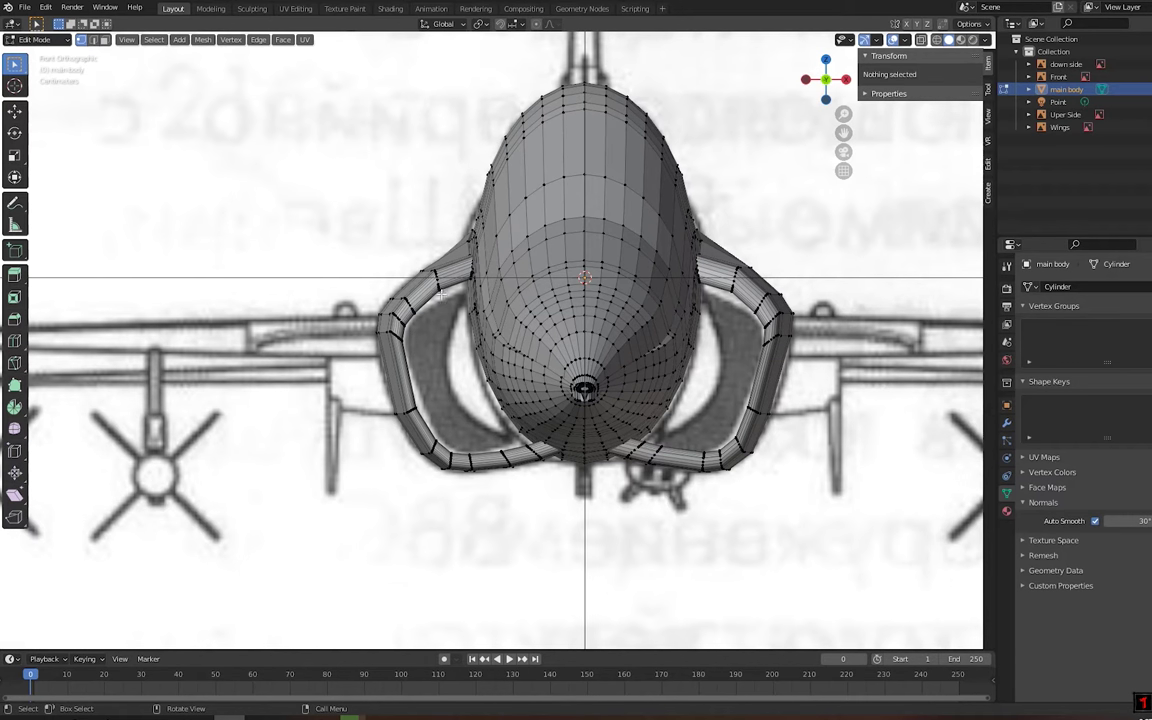
{"action": "mouse_move", "coordinate": [441, 293]}
{"action": "middle_mouse_down"}
{"action": "mouse_move", "coordinate": [506, 383]}
{"action": "mouse_move", "coordinate": [640, 395]}
{"action": "middle_mouse_up"}
{"action": "key", "text": "ctrl+r"}
{"action": "left_click", "coordinate": [640, 395]}
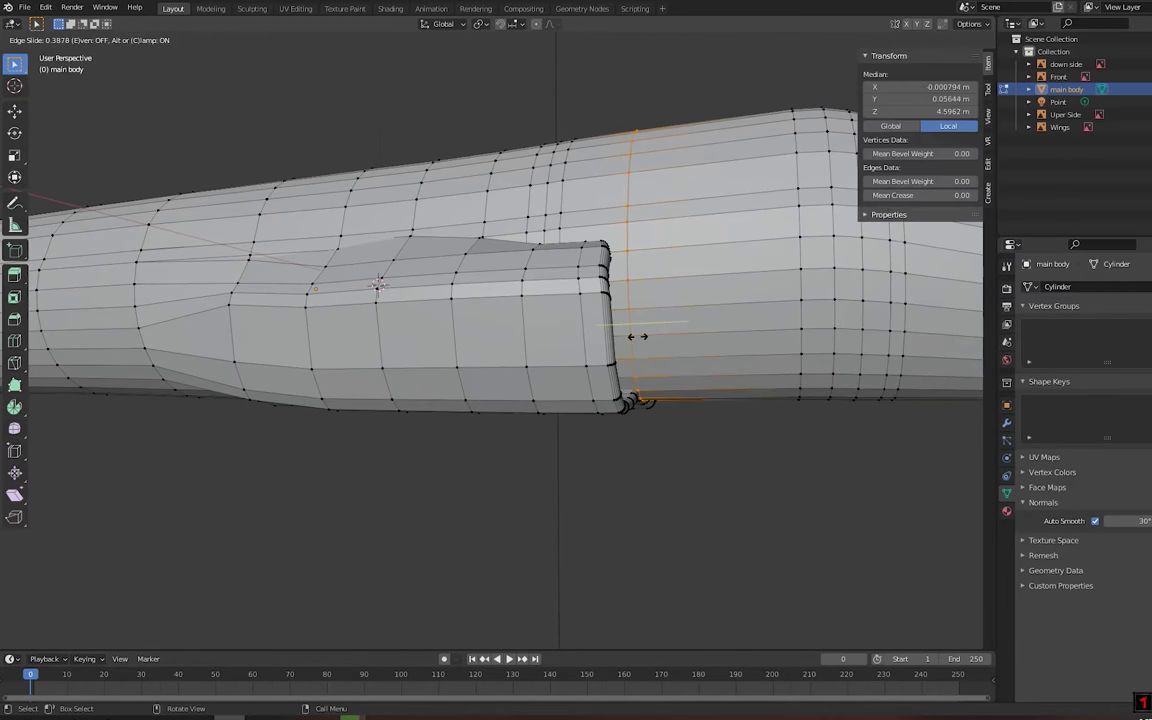
{"action": "middle_click_drag", "start_coordinate": [640, 340], "coordinate": [495, 354]}
In top view, scale the new loop along X to match the blueprint's taper
{"action": "key", "text": "KP_1"}
{"action": "key", "text": "KP_7"}
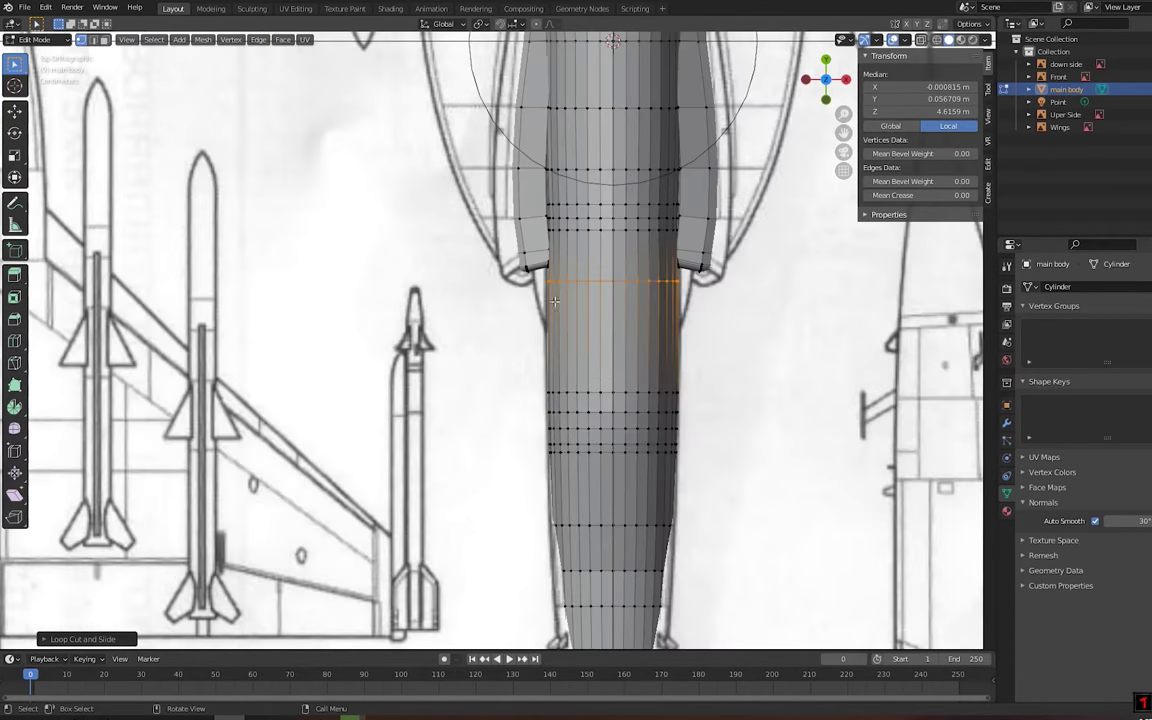
{"action": "middle_click_drag", "start_coordinate": [928, 48], "coordinate": [533, 363], "text": "shift"}
{"action": "scroll", "coordinate": [533, 363], "scroll_direction": "up", "scroll_amount": 2}
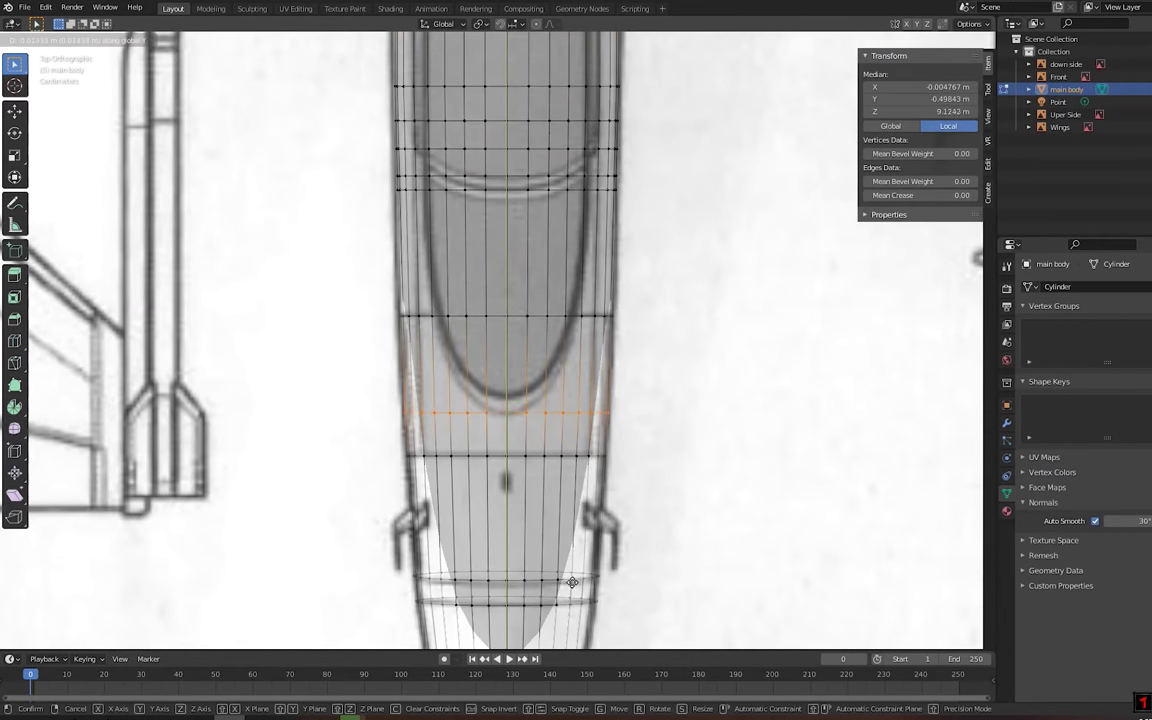
{"action": "left_click", "coordinate": [722, 610]}
{"action": "scroll", "coordinate": [641, 300], "scroll_direction": "up", "scroll_amount": 4}
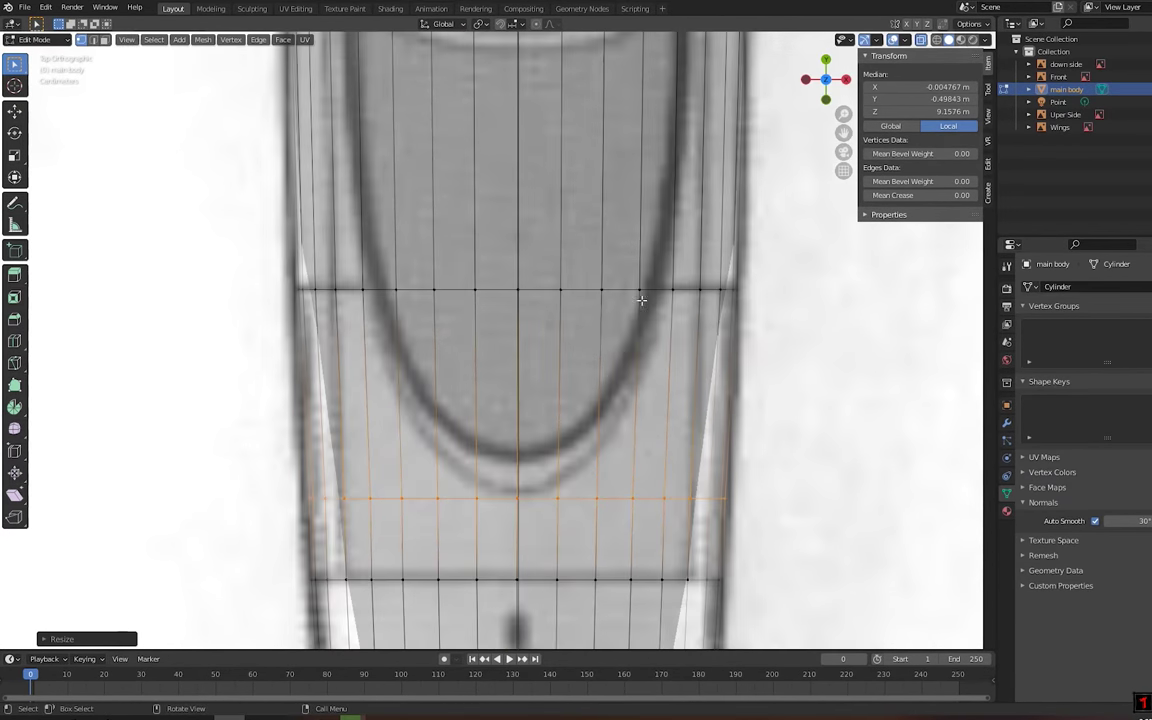
{"action": "left_click", "coordinate": [765, 392]}
{"action": "mouse_move", "coordinate": [765, 392]}
{"action": "middle_mouse_down"}
{"action": "mouse_move", "coordinate": [755, 314]}
{"action": "mouse_move", "coordinate": [650, 300]}
{"action": "middle_mouse_up"}
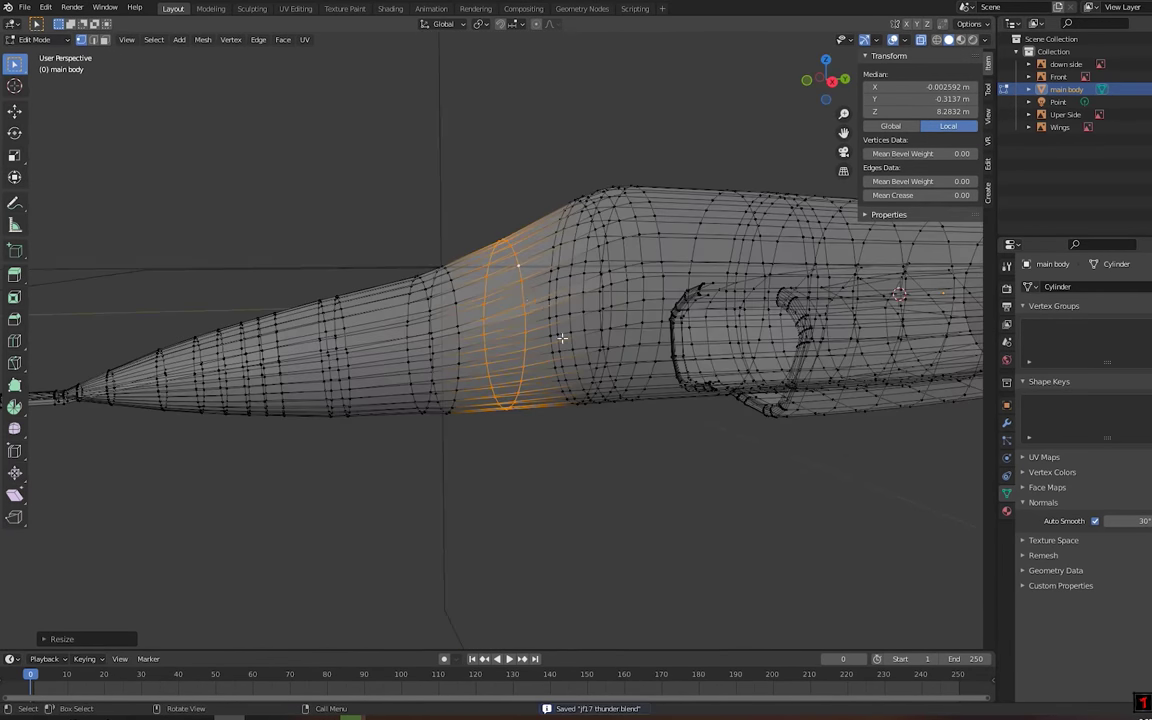
Save the file as jf17 thunder.blend and review the loop near the cockpit
{"action": "left_click", "coordinate": [24, 8]}
{"action": "left_click", "coordinate": [40, 103]}
{"action": "middle_click_drag", "start_coordinate": [283, 273], "coordinate": [563, 330]}
{"action": "key", "text": "KP_1"}
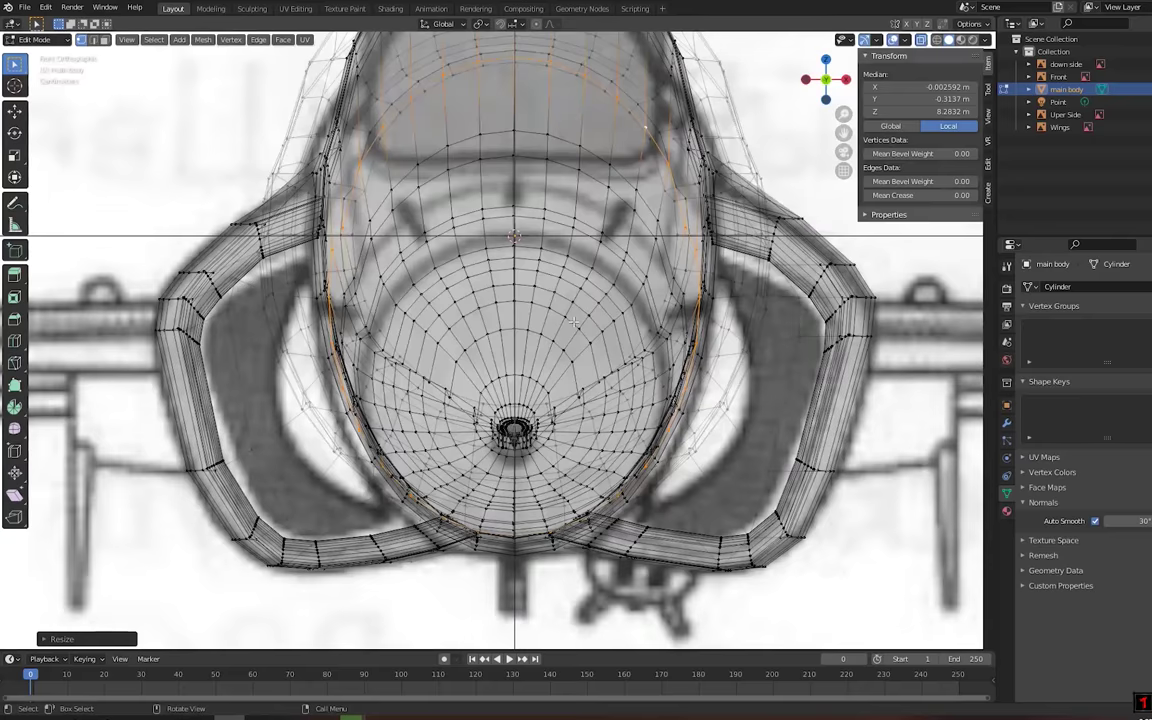
{"action": "key", "text": "KP_7"}
{"action": "scroll", "coordinate": [575, 290], "scroll_direction": "down", "scroll_amount": 3}
{"action": "scroll", "coordinate": [582, 258], "scroll_direction": "up", "scroll_amount": 4}
{"action": "middle_click_drag", "start_coordinate": [582, 258], "coordinate": [551, 344], "text": "shift"}
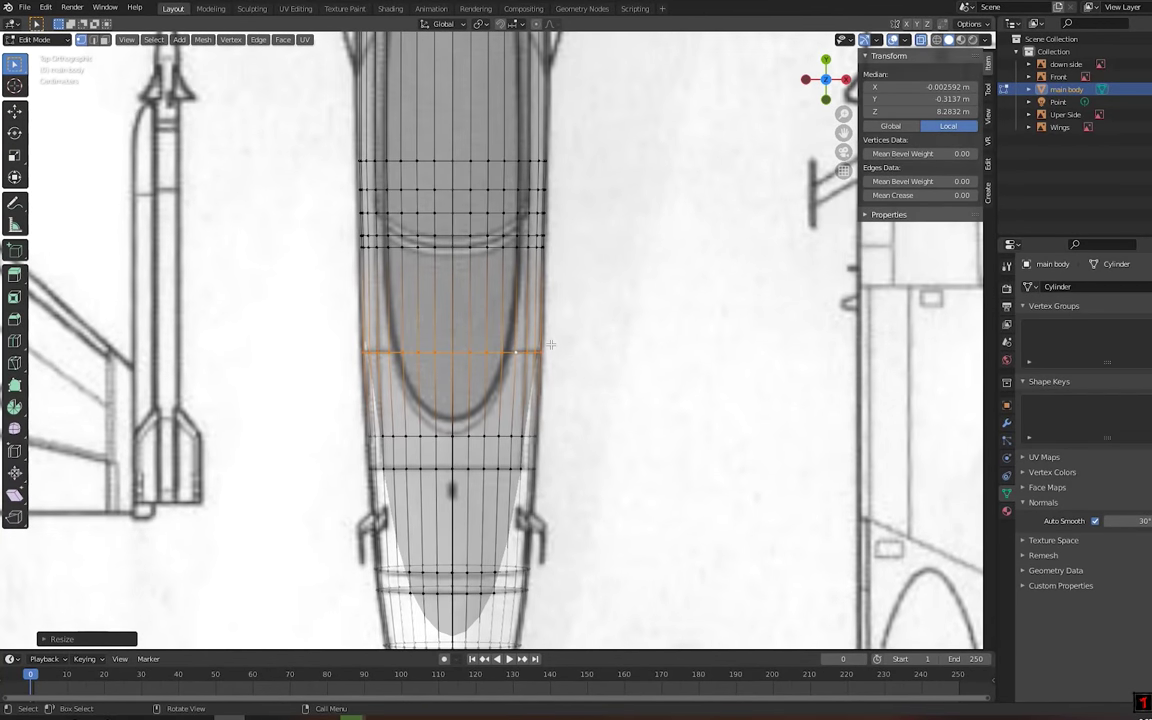